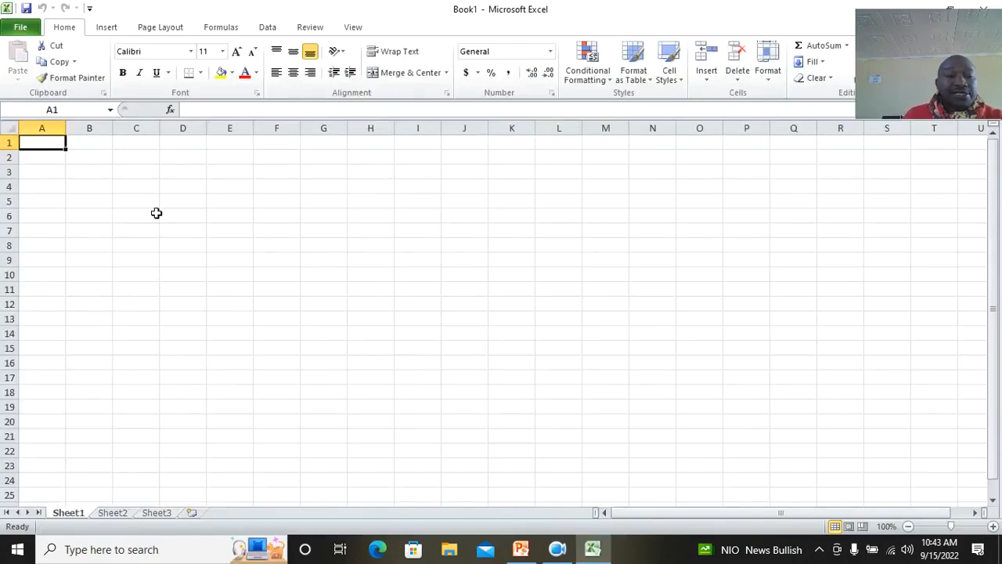
Select the block of cells from A1 to T28 to show a range, then deselect it
{"action": "left_click_drag", "start_coordinate": [42, 143], "coordinate": [937, 508]}
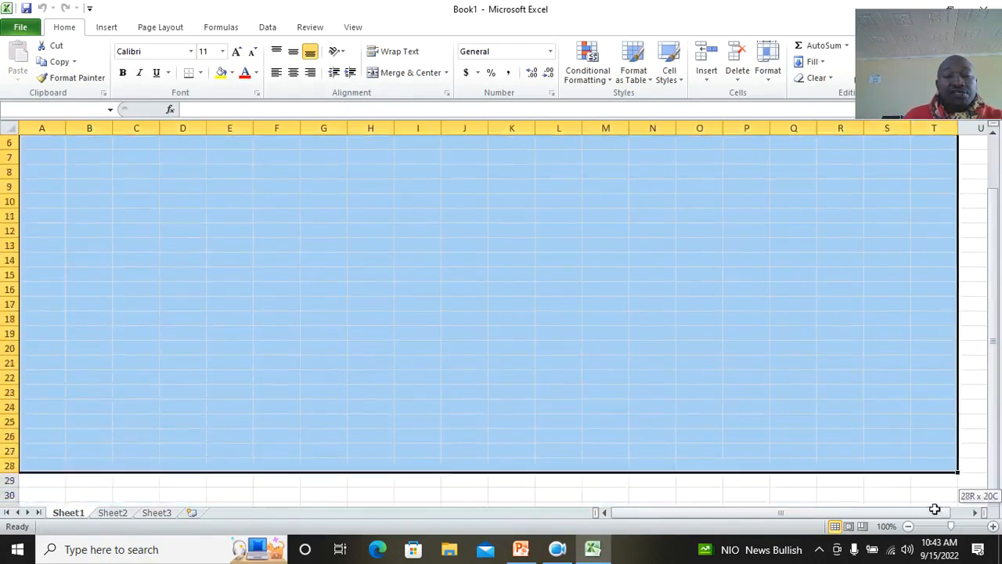
{"action": "left_click", "coordinate": [540, 375]}
{"action": "scroll", "coordinate": [235, 195], "scroll_direction": "up", "scroll_amount": 2}
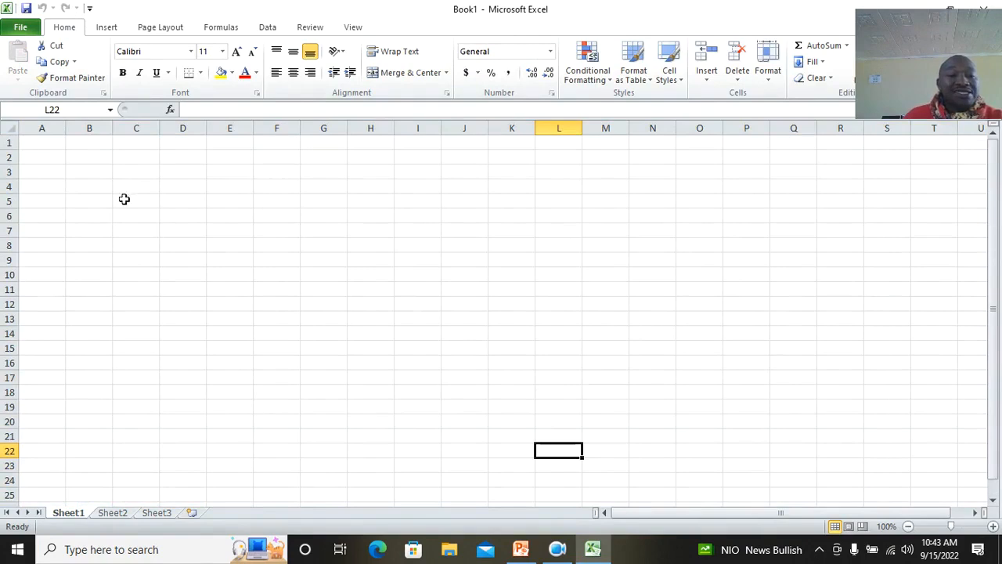
Enter the word cells into cell C6 and delete it again
{"action": "left_click", "coordinate": [153, 215]}
{"action": "type", "text": "cells"}
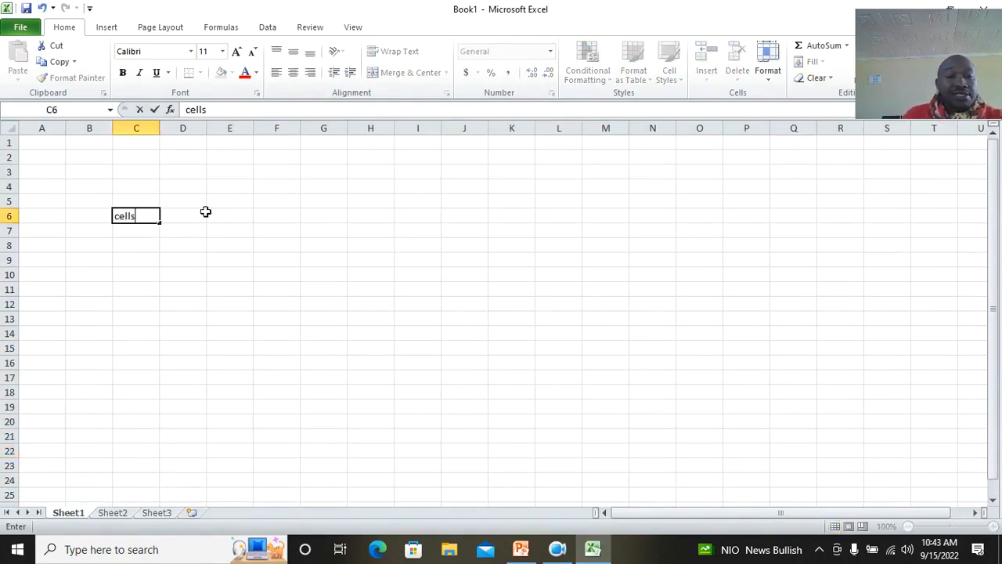
{"action": "left_click", "coordinate": [227, 230]}
{"action": "left_click", "coordinate": [140, 217]}
{"action": "key", "text": "Delete"}
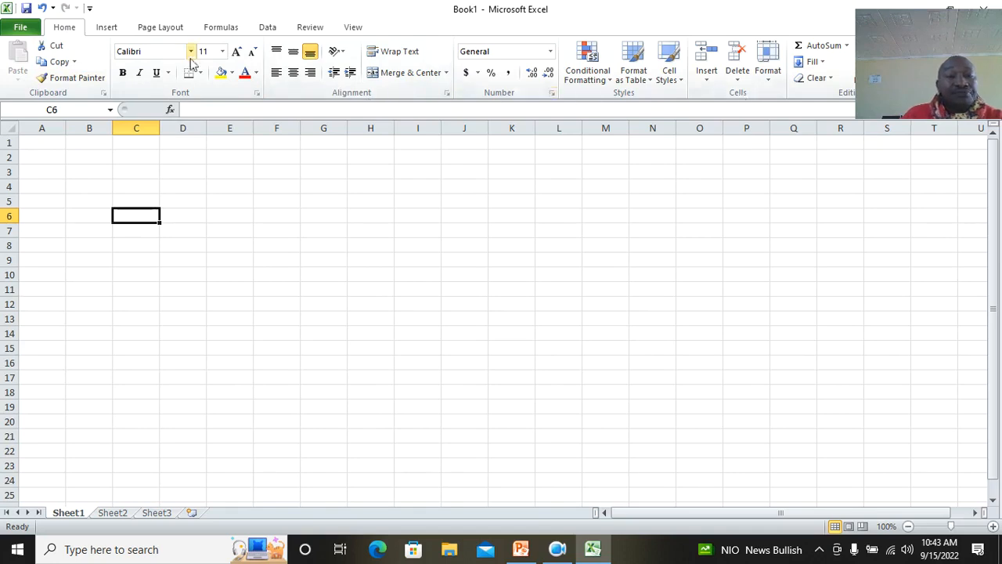
Examine the Insert and Page Layout tabs, including the Orientation, Margins and Size options
{"action": "left_click", "coordinate": [107, 28]}
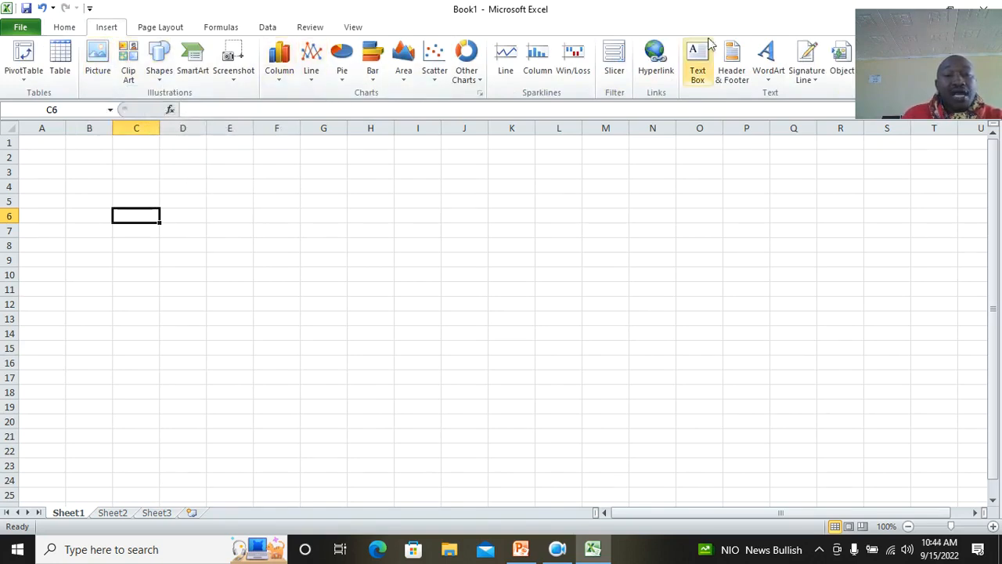
{"action": "left_click", "coordinate": [167, 29]}
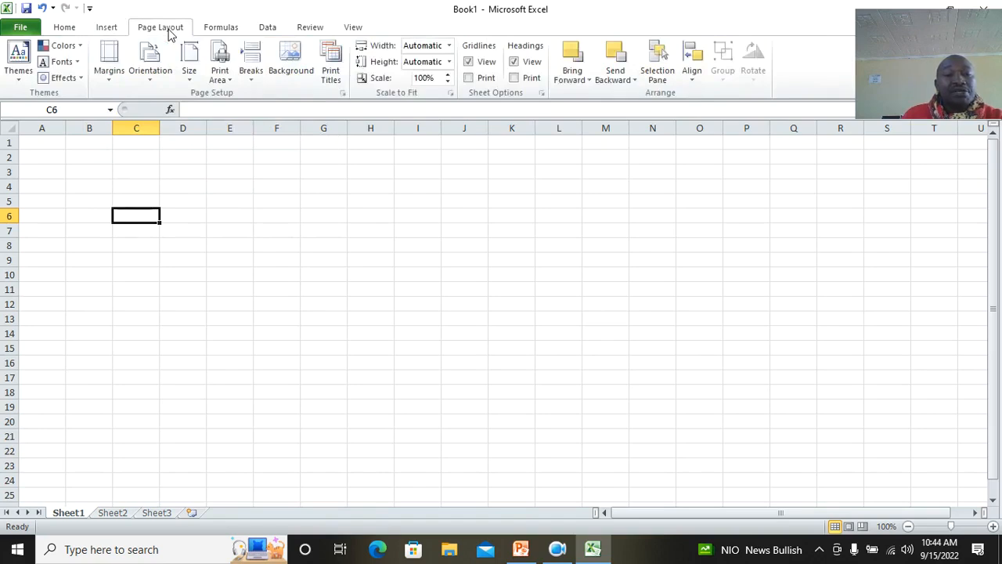
{"action": "left_click", "coordinate": [160, 81]}
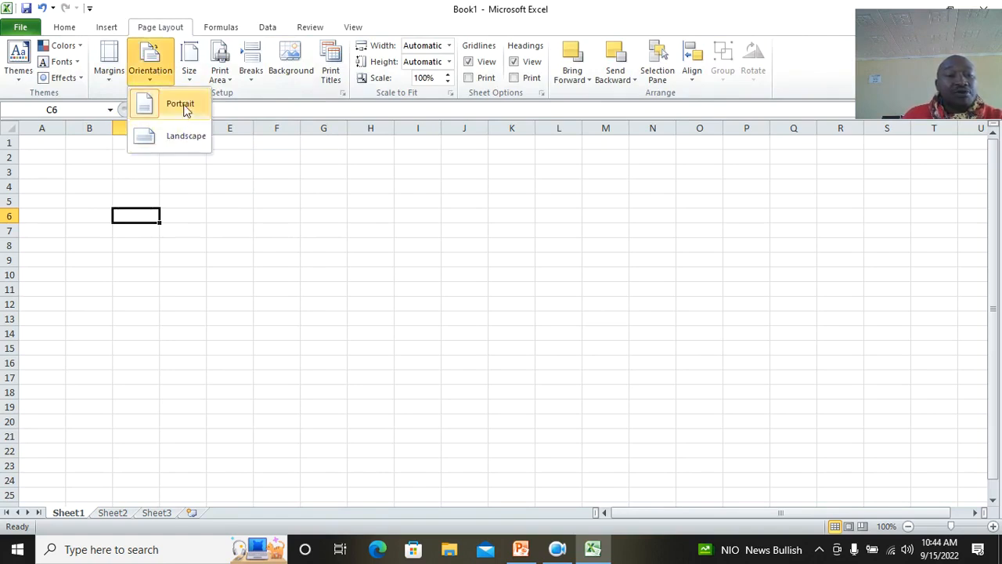
{"action": "left_click", "coordinate": [115, 85]}
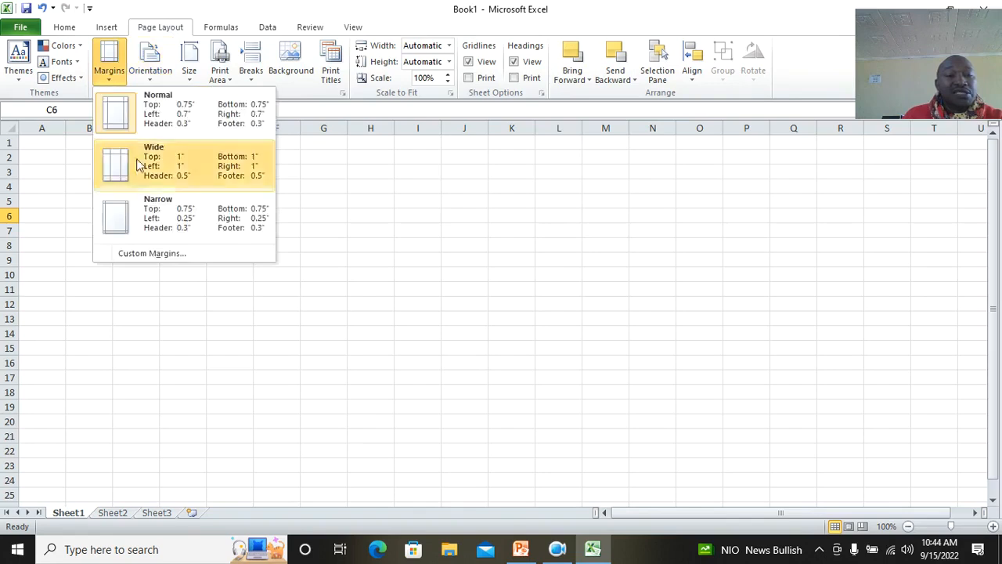
{"action": "left_click", "coordinate": [373, 256]}
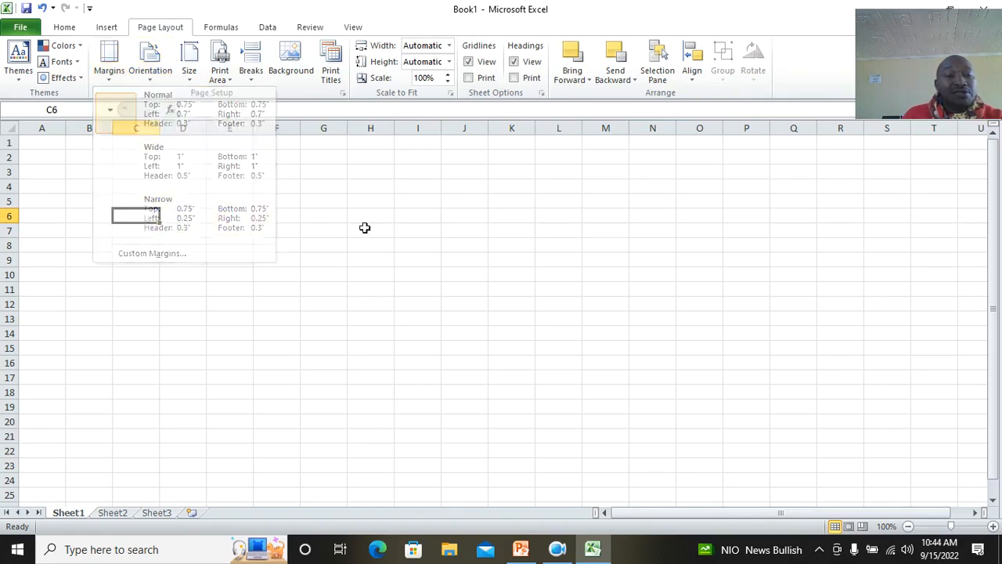
{"action": "left_click", "coordinate": [190, 79]}
{"action": "left_click", "coordinate": [189, 78]}
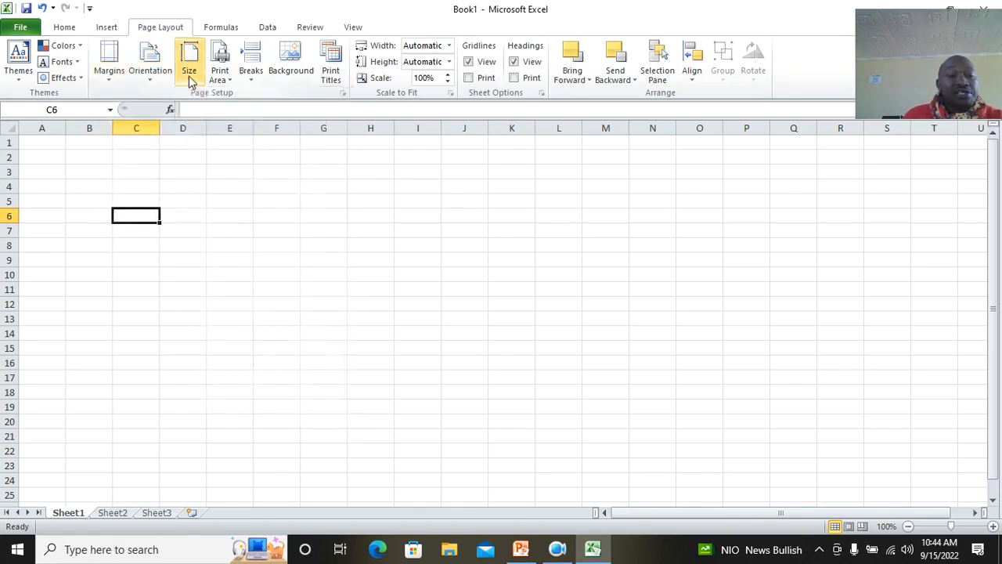
{"action": "left_click", "coordinate": [190, 78]}
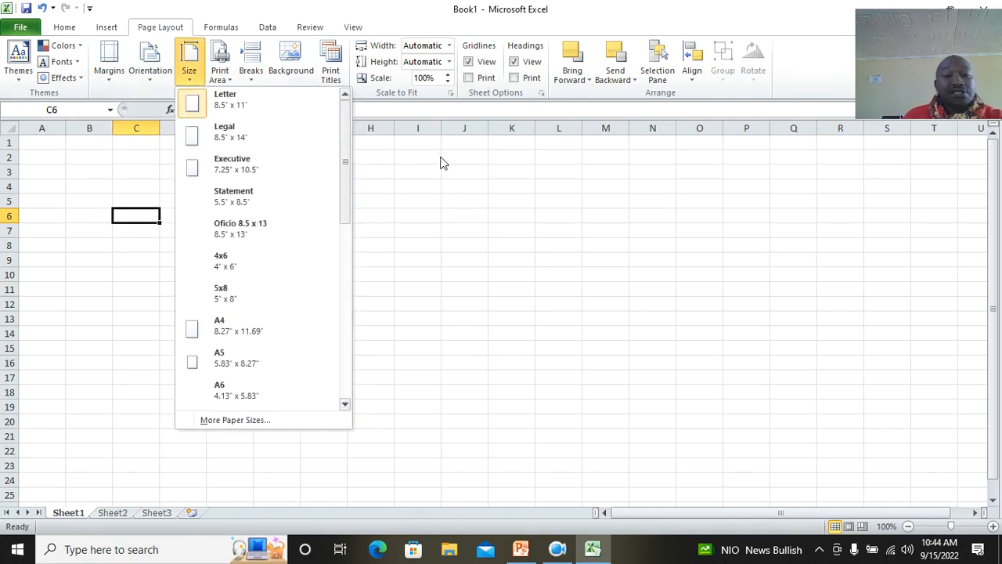
{"action": "left_click", "coordinate": [476, 192]}
Look through the Formulas, Data and Review tabs before returning to Home
{"action": "left_click", "coordinate": [224, 27]}
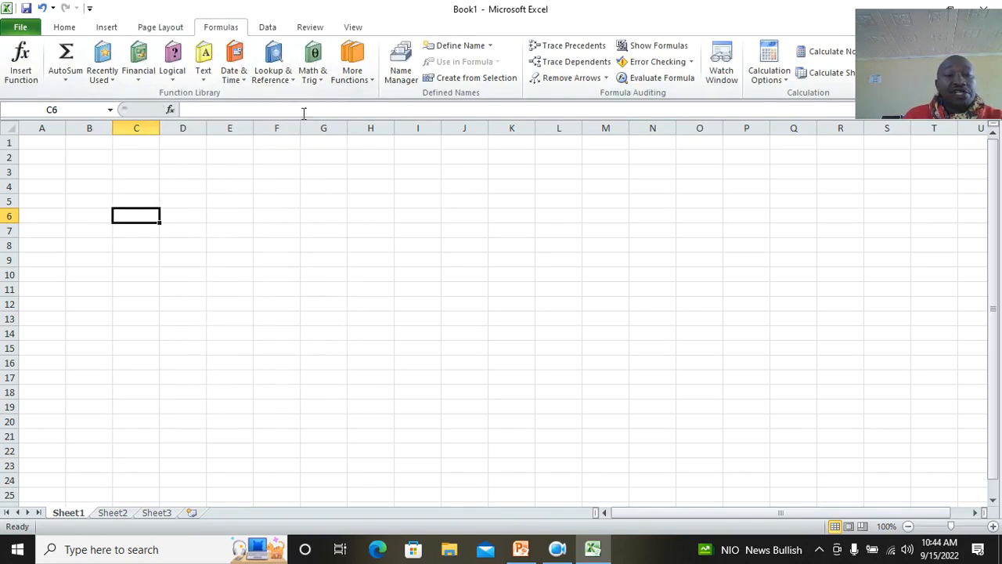
{"action": "left_click", "coordinate": [267, 29]}
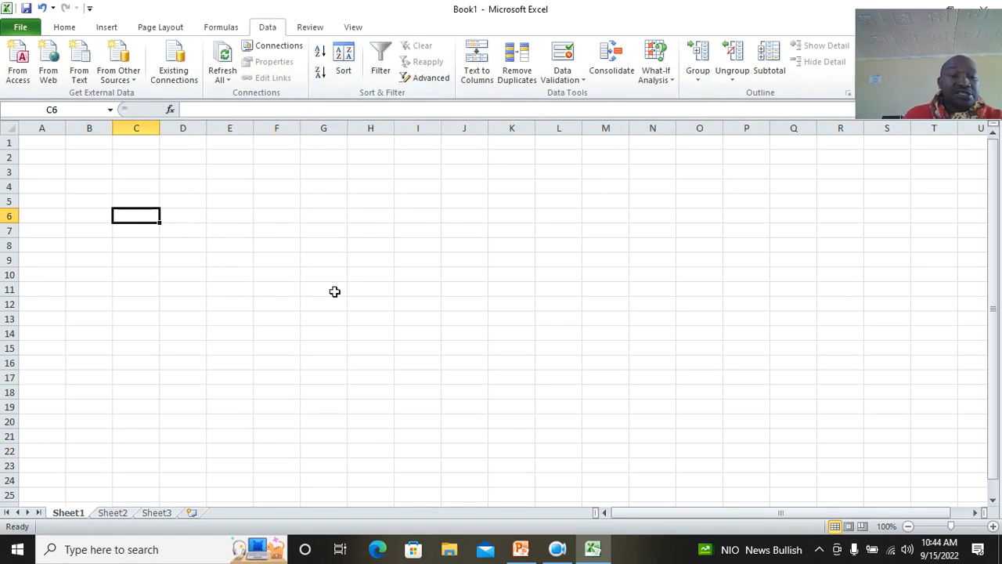
{"action": "left_click", "coordinate": [307, 27]}
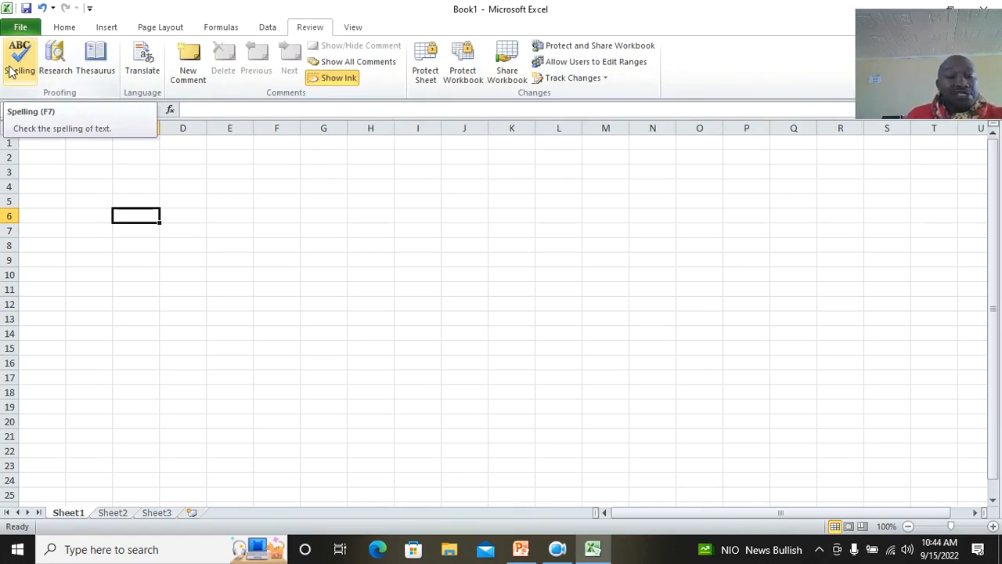
{"action": "left_click", "coordinate": [61, 30]}
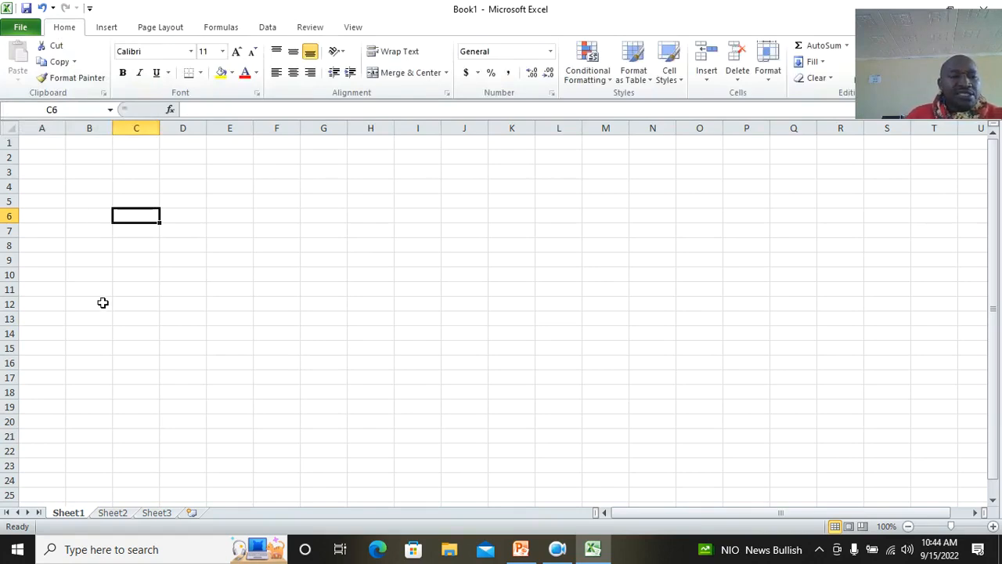
Insert two new worksheets after Sheet3
{"action": "left_click", "coordinate": [42, 145]}
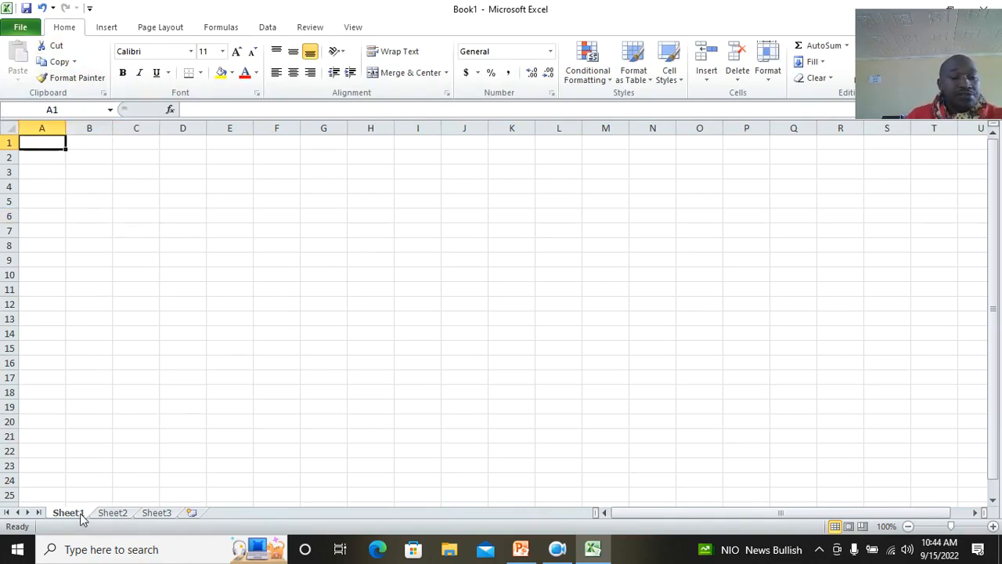
{"action": "left_click", "coordinate": [193, 515]}
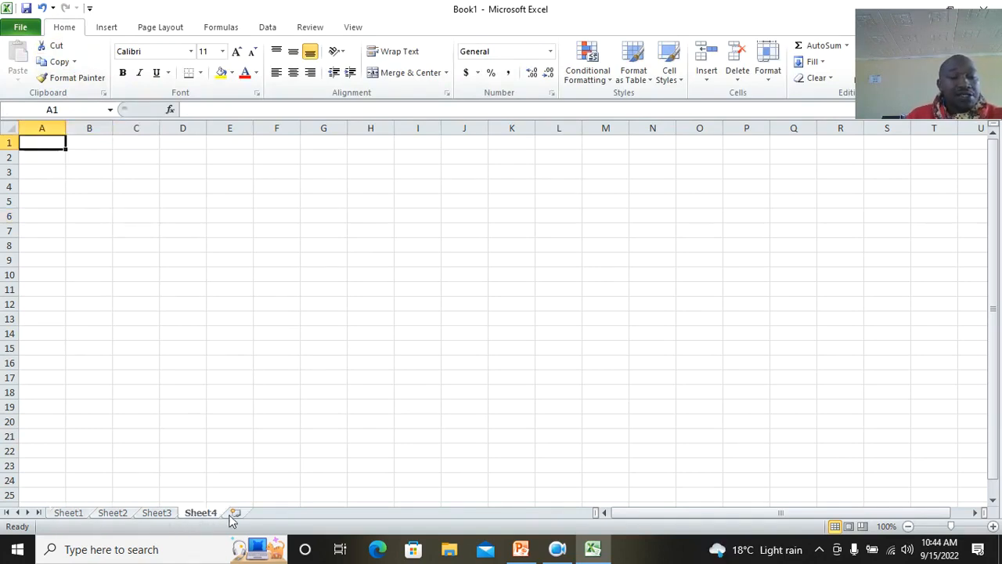
{"action": "left_click", "coordinate": [235, 515]}
Switch through each worksheet from Sheet1 to Sheet5
{"action": "left_click", "coordinate": [70, 517]}
{"action": "left_click", "coordinate": [112, 517]}
{"action": "left_click", "coordinate": [157, 515]}
{"action": "left_click", "coordinate": [201, 515]}
{"action": "left_click", "coordinate": [243, 515]}
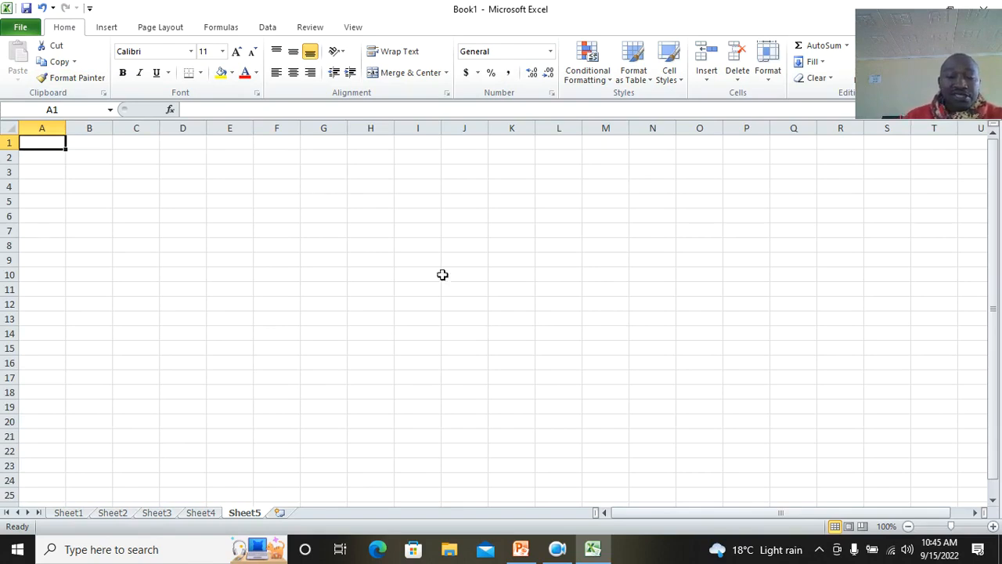
{"action": "left_click", "coordinate": [557, 548]}
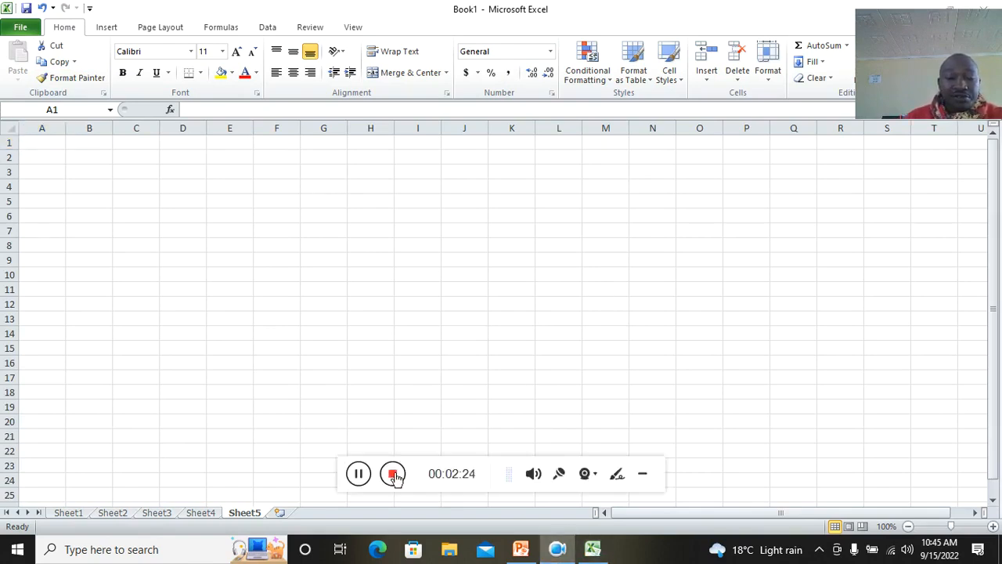
{"action": "left_click", "coordinate": [643, 476]}
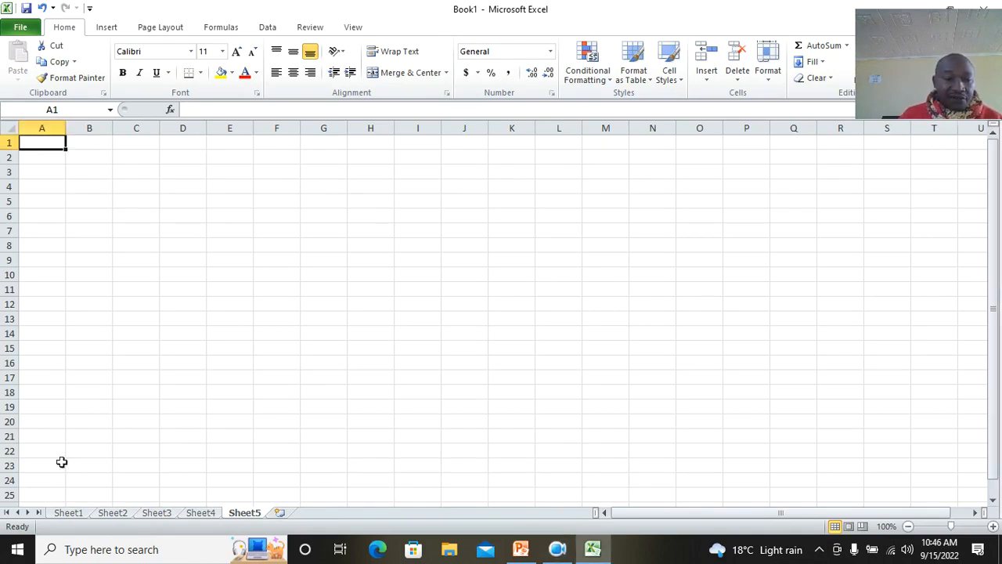
Rename Sheet1 as term 1 and Sheet2 as term 2
{"action": "double_click", "coordinate": [71, 514]}
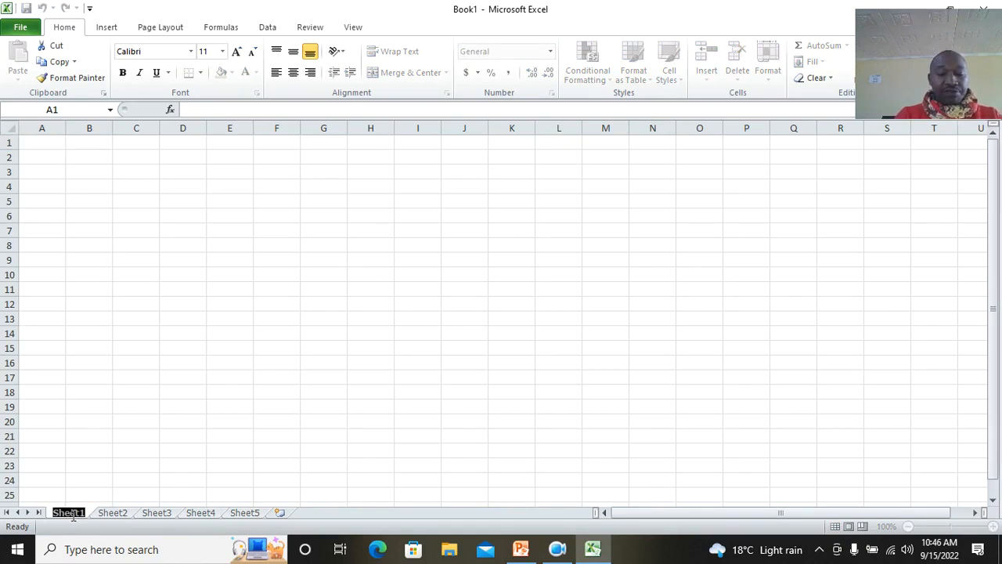
{"action": "type", "text": "term 1"}
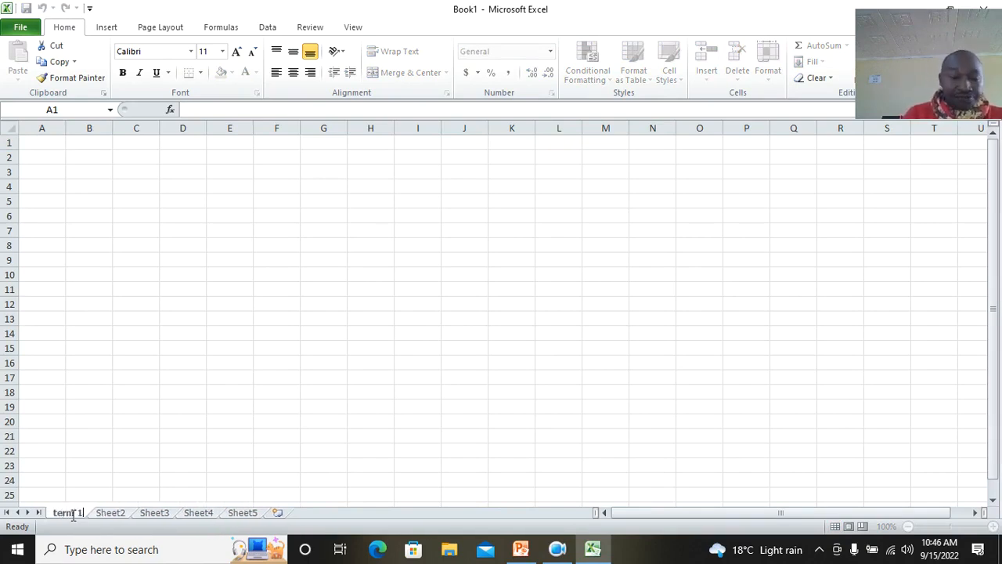
{"action": "double_click", "coordinate": [110, 514]}
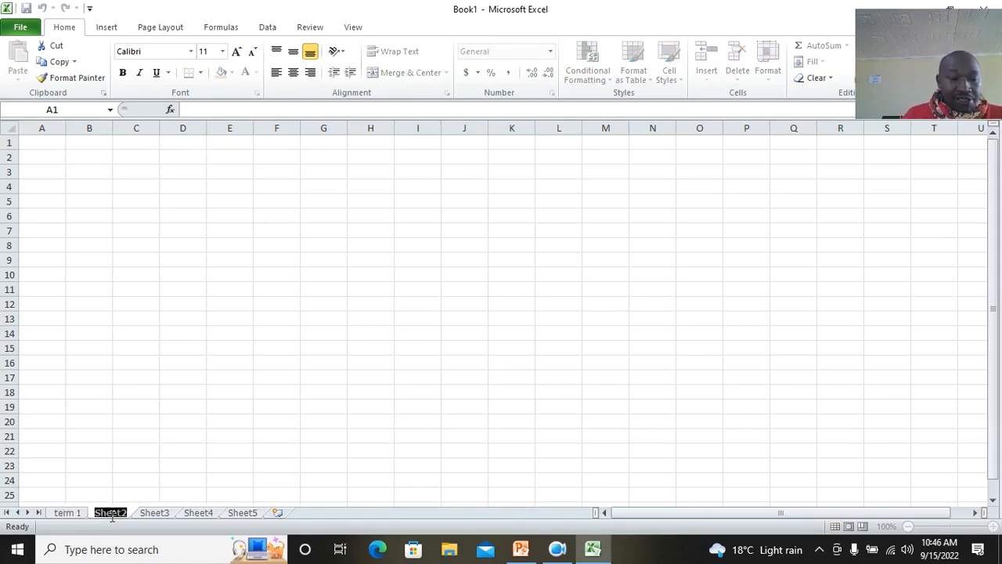
{"action": "type", "text": "term 2"}
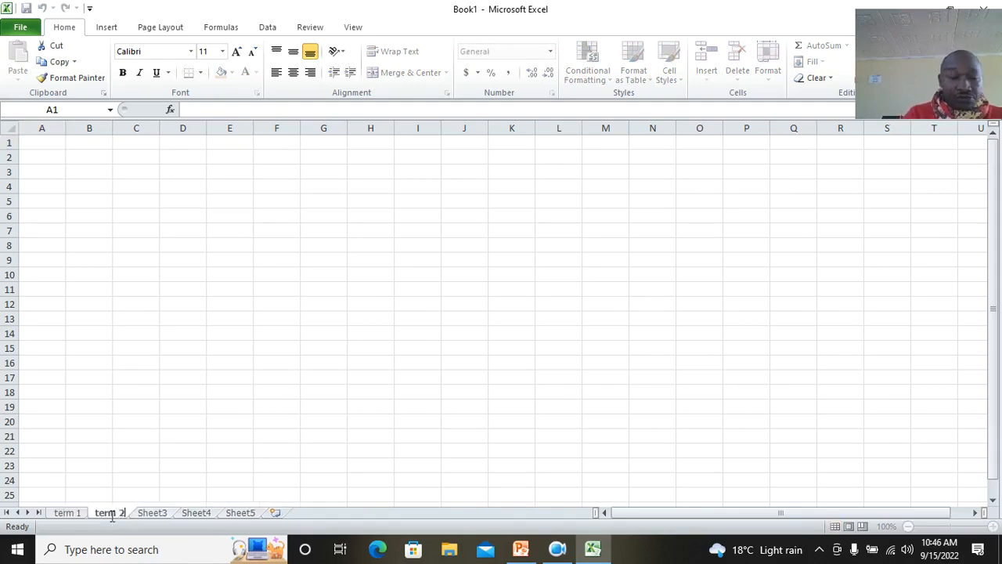
Rename Sheet3 as term 3
{"action": "left_click", "coordinate": [152, 514]}
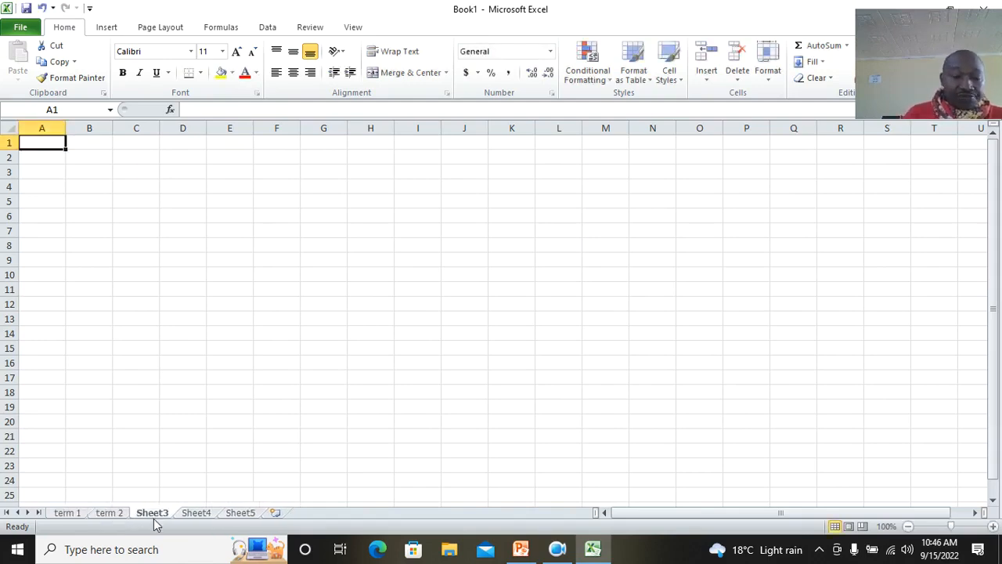
{"action": "double_click", "coordinate": [152, 514]}
{"action": "type", "text": "term 23"}
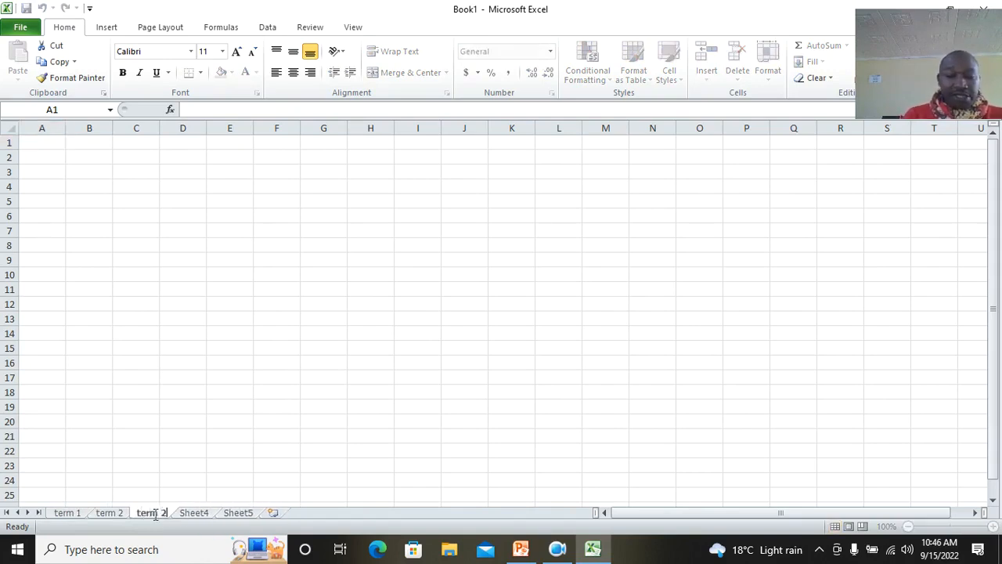
{"action": "key", "text": "BackSpace"}
{"action": "key", "text": "BackSpace"}
{"action": "type", "text": "3"}
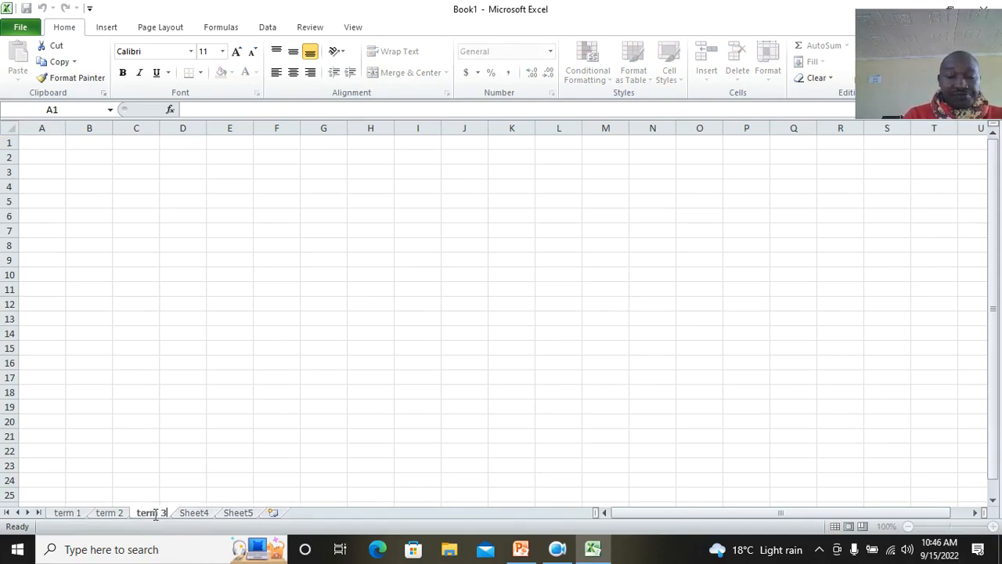
{"action": "left_click", "coordinate": [161, 321]}
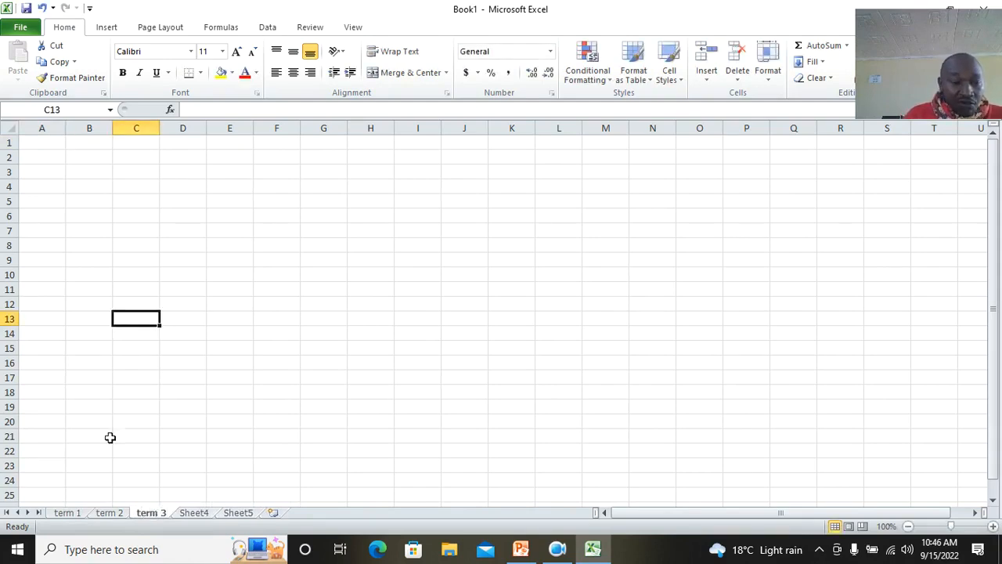
Switch between the term 1, term 2 and term 3 sheets
{"action": "left_click", "coordinate": [72, 514]}
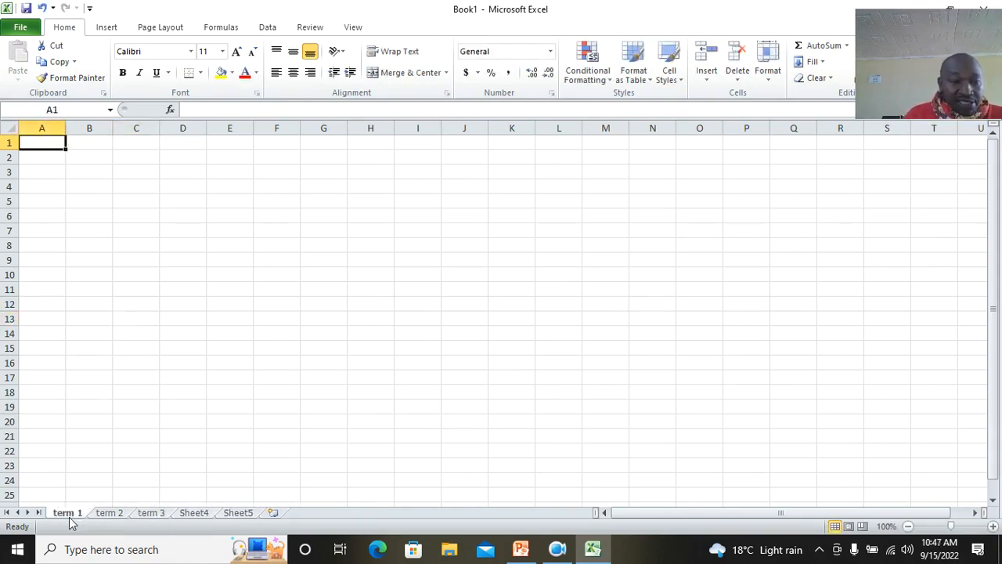
{"action": "left_click", "coordinate": [107, 512]}
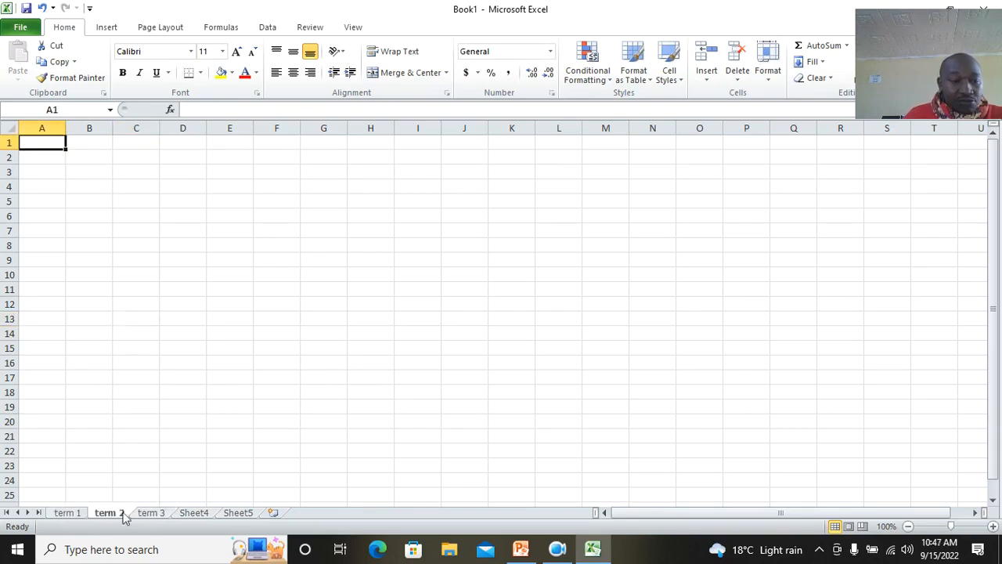
{"action": "left_click", "coordinate": [151, 514]}
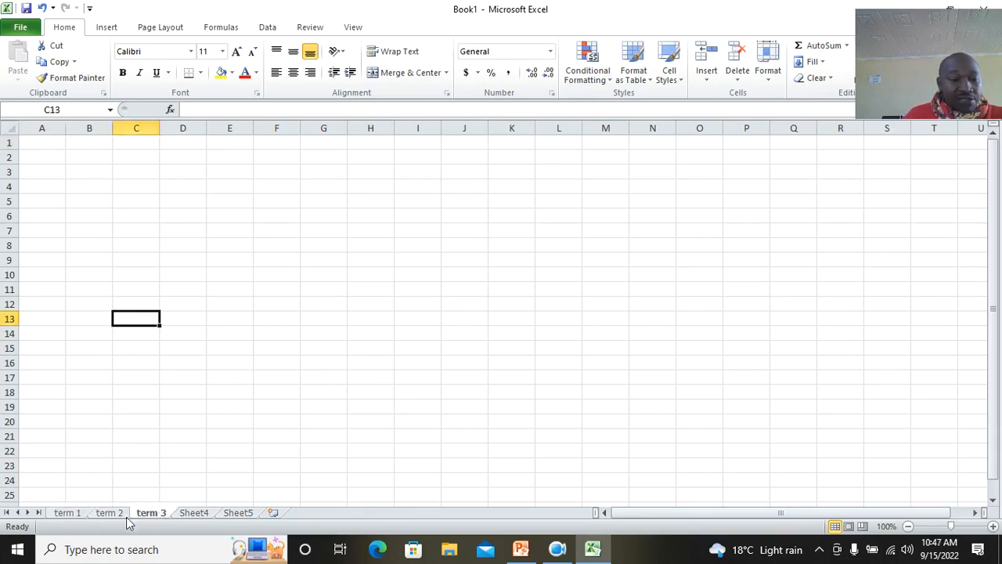
{"action": "left_click", "coordinate": [77, 514]}
{"action": "left_click", "coordinate": [108, 516]}
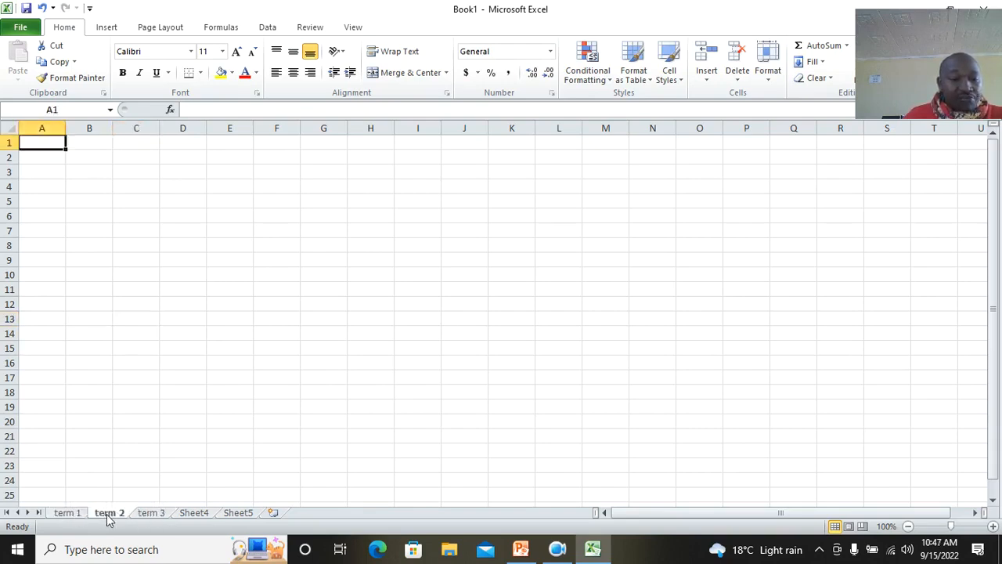
{"action": "left_click", "coordinate": [151, 513]}
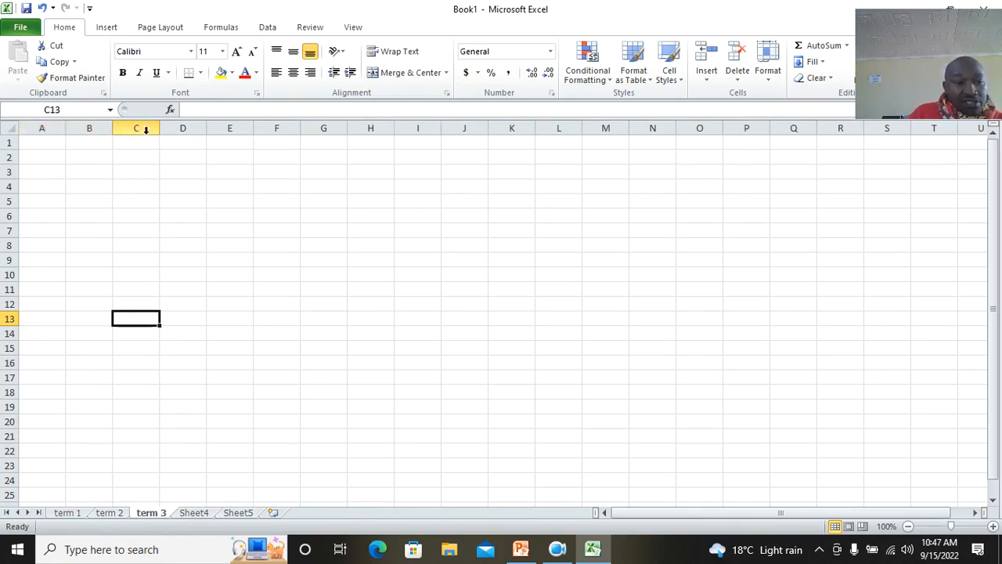
Select rows 2 to 23 and then columns A to L to demonstrate row and column selection
{"action": "left_click_drag", "start_coordinate": [8, 160], "coordinate": [11, 464]}
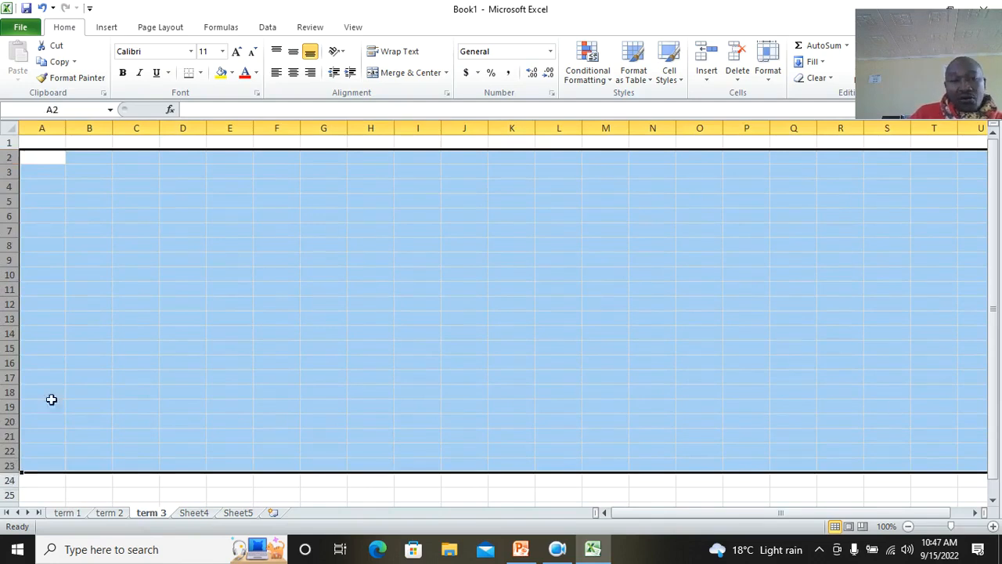
{"action": "left_click_drag", "start_coordinate": [42, 126], "coordinate": [570, 121]}
{"action": "left_click", "coordinate": [630, 217]}
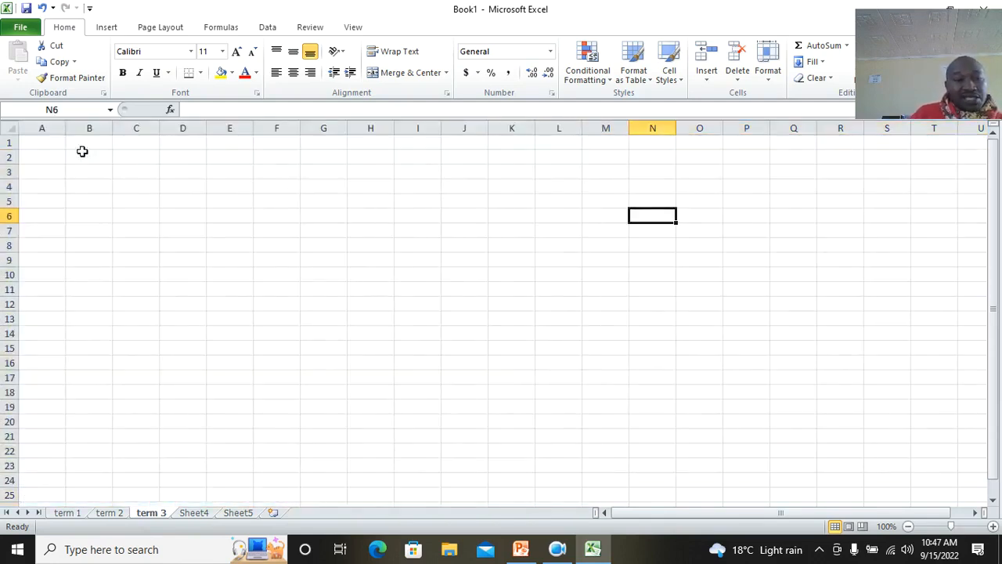
Select column A and then row 1 to demonstrate column and row selection
{"action": "left_click", "coordinate": [47, 127]}
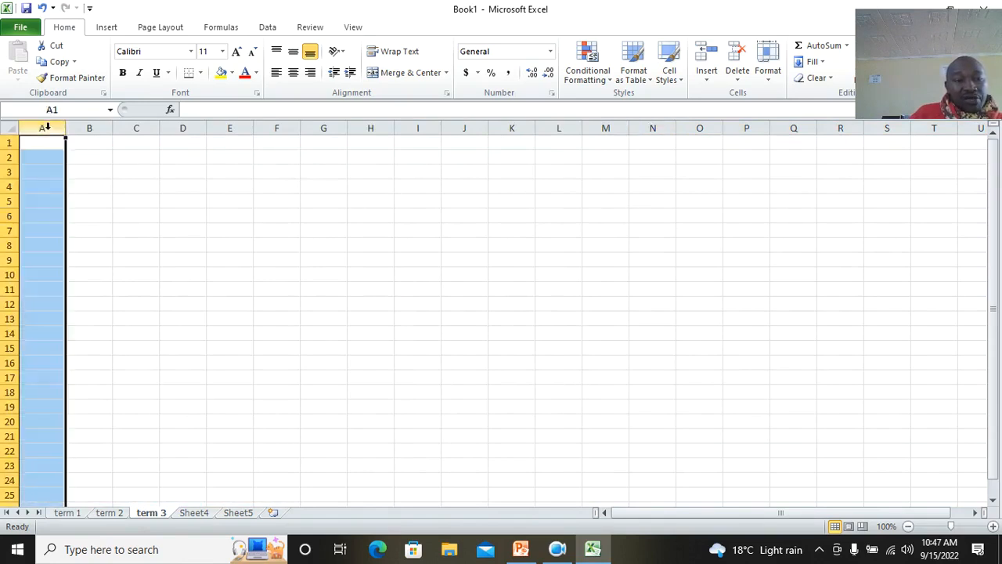
{"action": "left_click", "coordinate": [100, 167]}
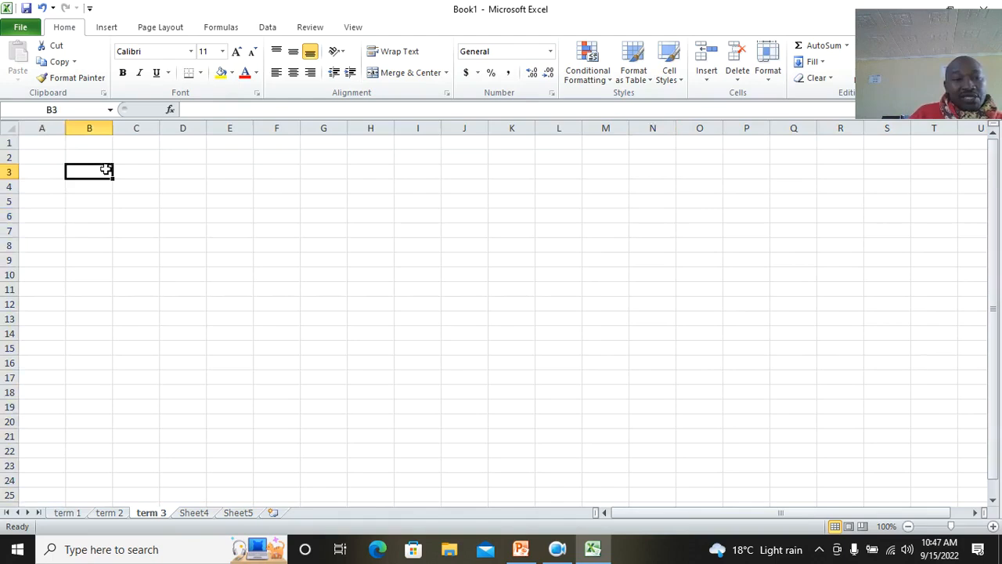
{"action": "left_click", "coordinate": [9, 143]}
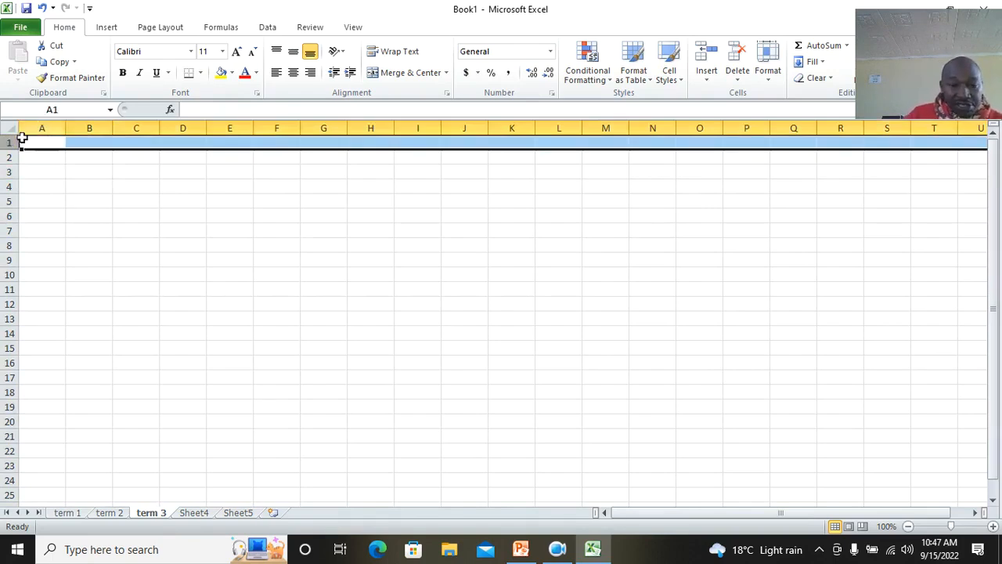
{"action": "left_click", "coordinate": [557, 549]}
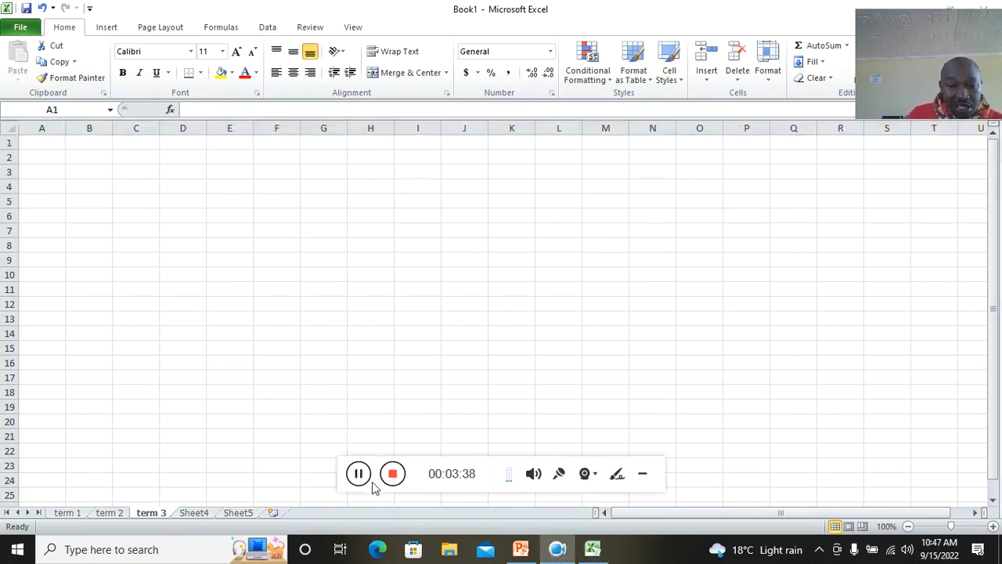
{"action": "left_click", "coordinate": [393, 475]}
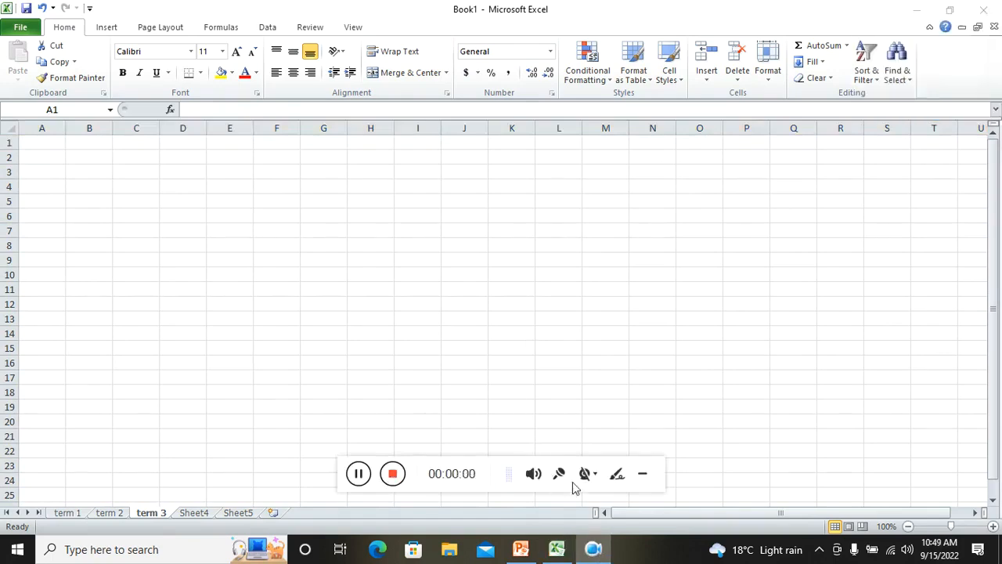
{"action": "left_click_drag", "start_coordinate": [436, 473], "coordinate": [732, 538]}
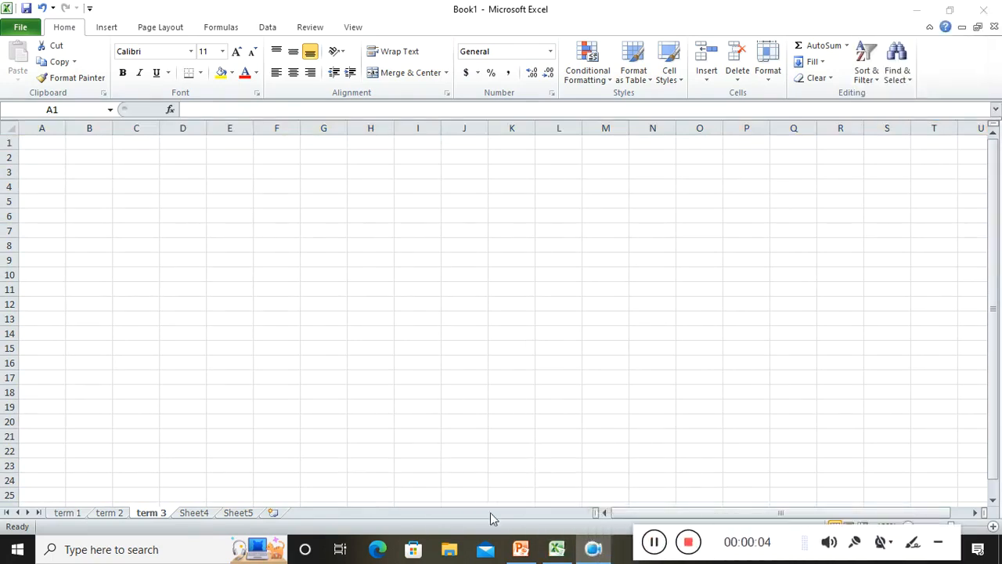
Switch to the MS EXCEL TUTORIAL presentation and view the Lesson 2 slide on entering data
{"action": "left_click", "coordinate": [521, 549]}
{"action": "left_click", "coordinate": [121, 282]}
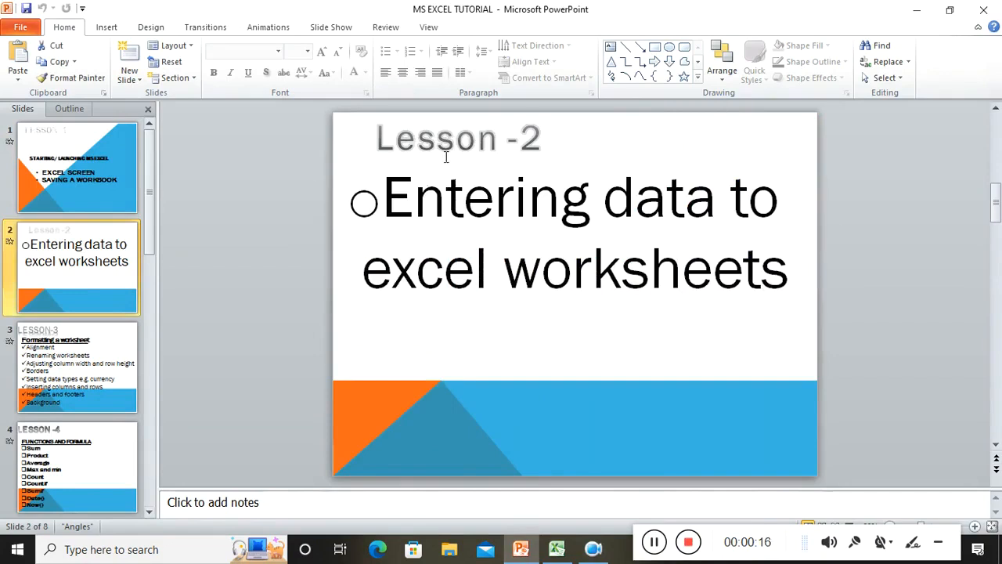
Return to the workbook and enter ADMO in A1 and STUDENT NAME in B1 of term 3
{"action": "left_click", "coordinate": [556, 549]}
{"action": "left_click", "coordinate": [72, 188]}
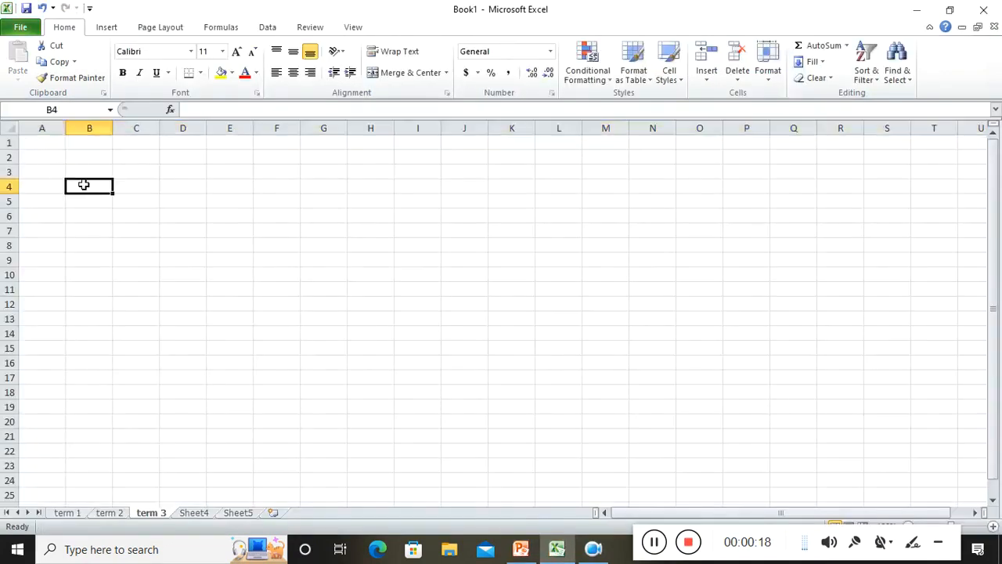
{"action": "left_click", "coordinate": [36, 141]}
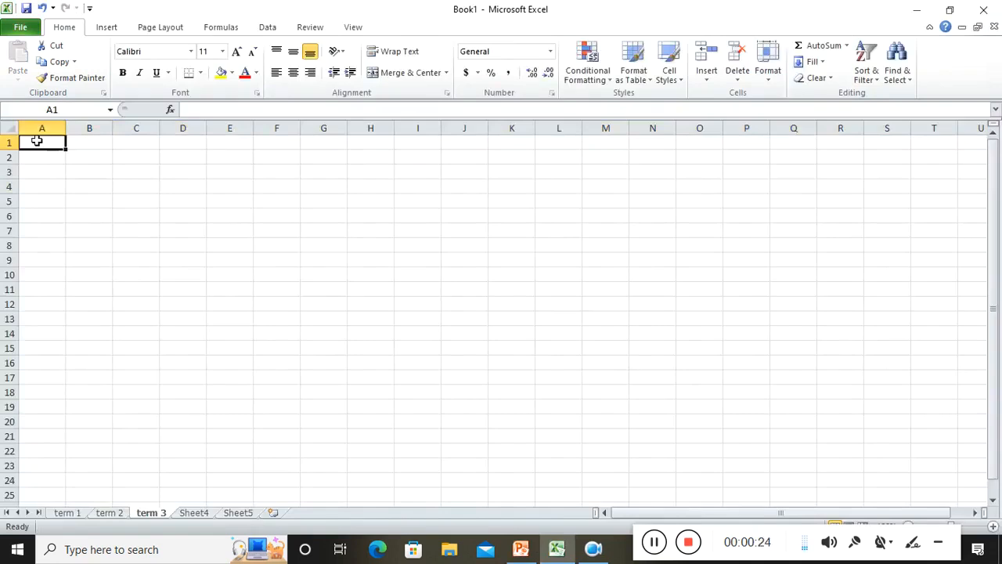
{"action": "type", "text": "ADMO"}
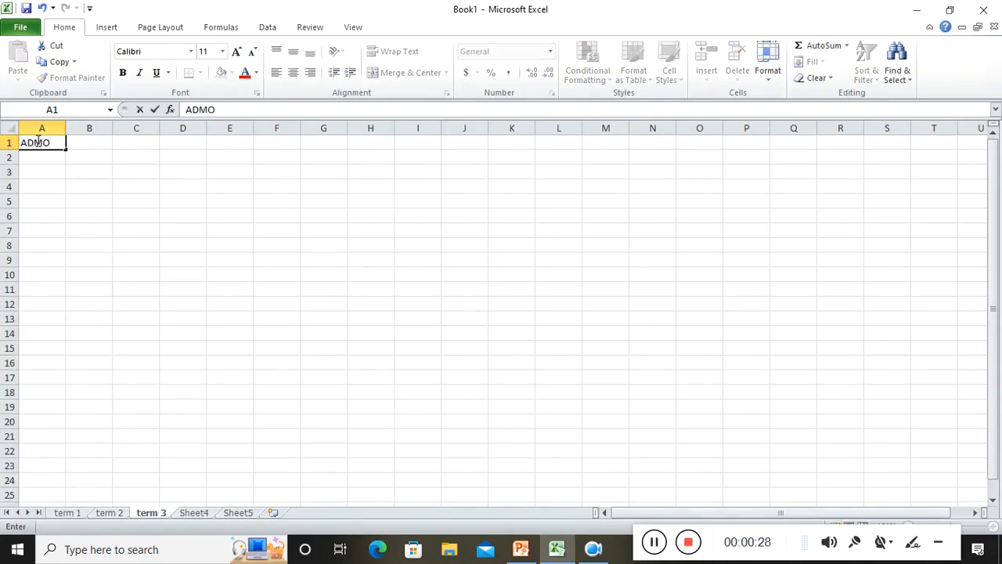
{"action": "key", "text": "Tab"}
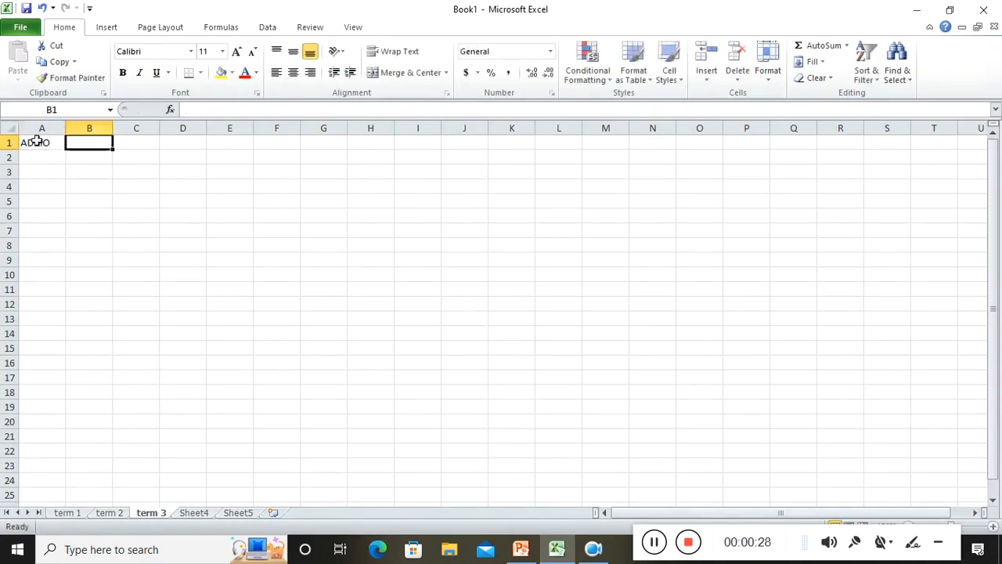
{"action": "type", "text": "NT NAME"}
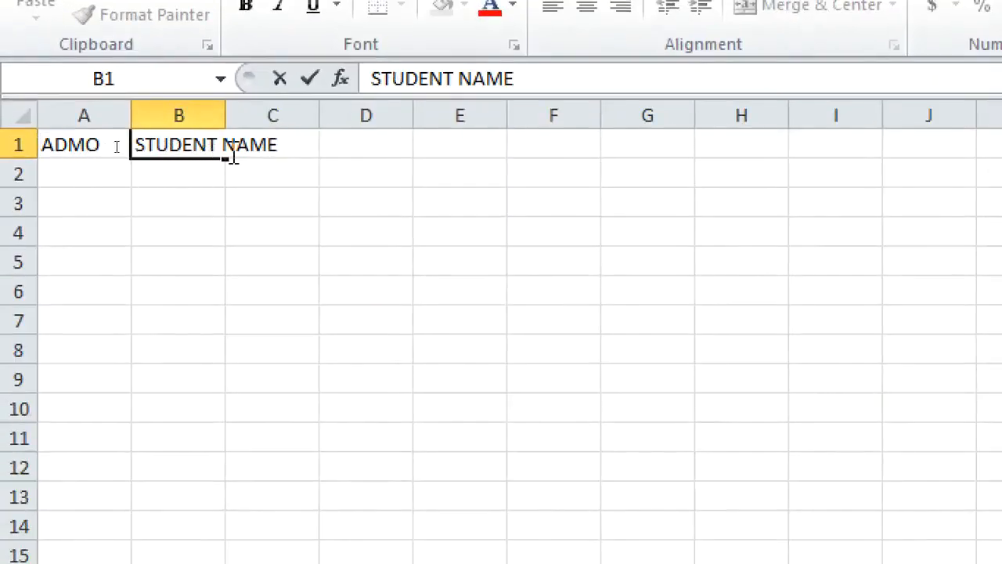
Autofit column B to fit the STUDENT NAME heading
{"action": "left_click", "coordinate": [227, 114]}
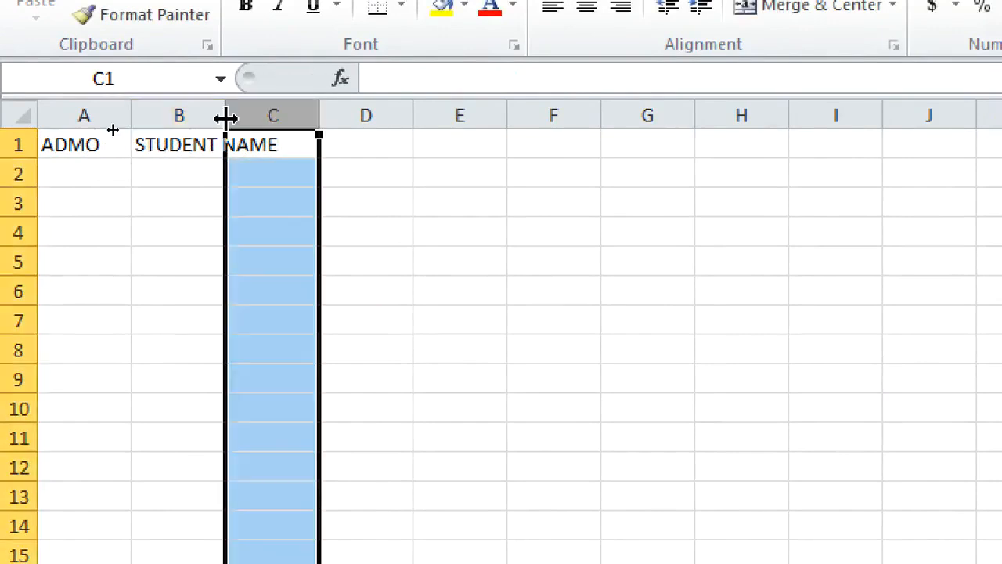
{"action": "double_click", "coordinate": [226, 116]}
{"action": "left_click", "coordinate": [268, 349]}
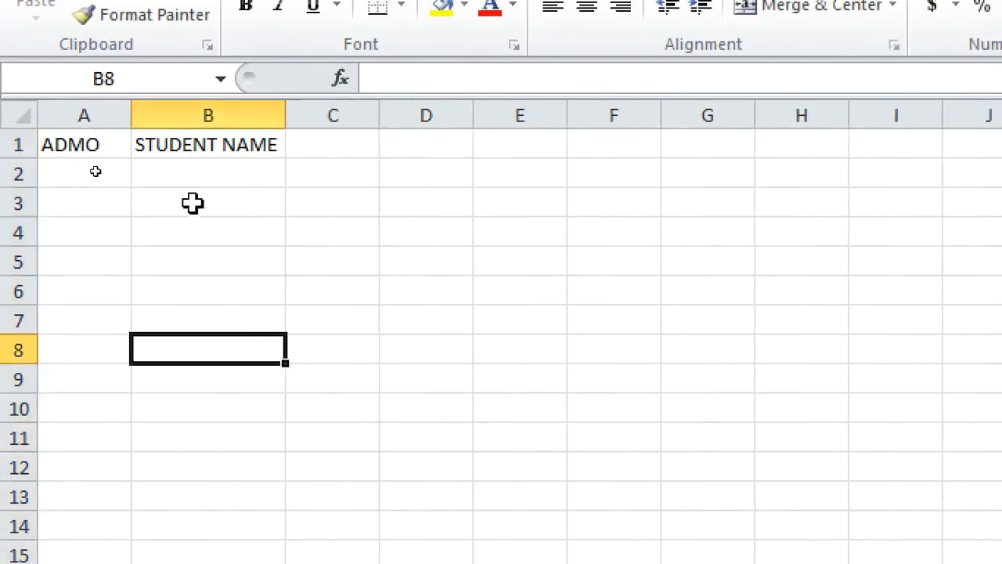
{"action": "left_click", "coordinate": [175, 179]}
{"action": "left_click", "coordinate": [186, 147]}
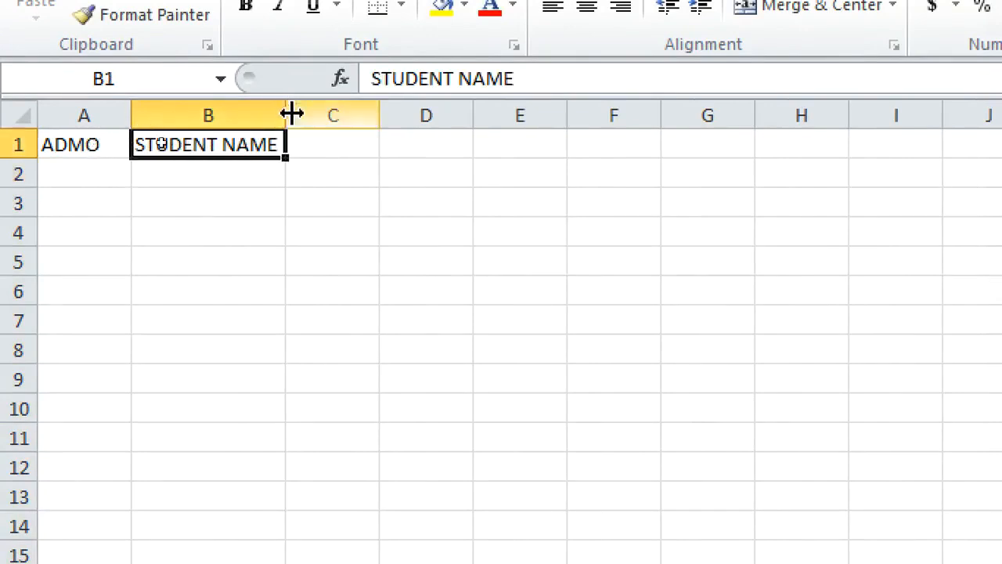
Enter CLASS as the heading in C1
{"action": "left_click", "coordinate": [336, 153]}
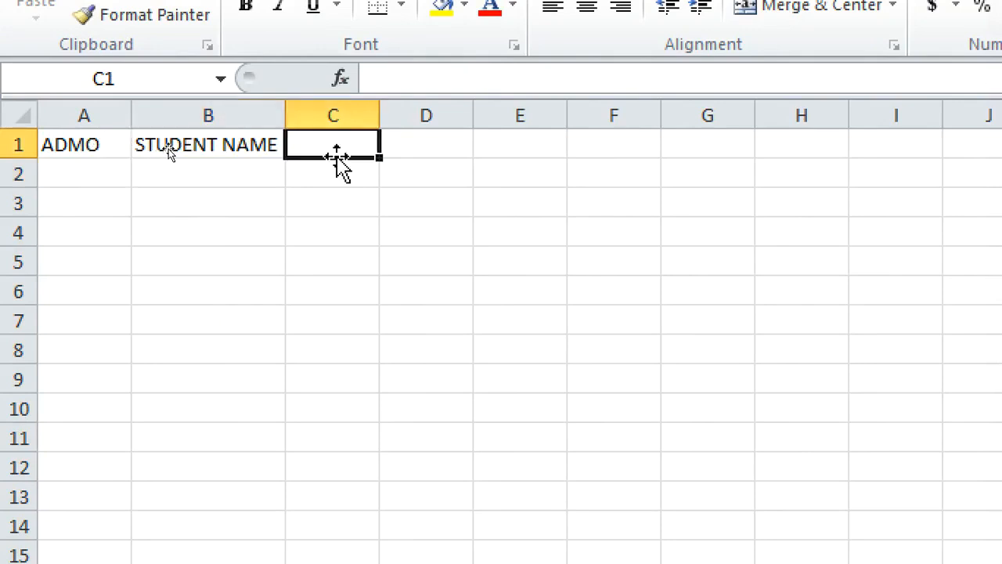
{"action": "type", "text": "CLASS"}
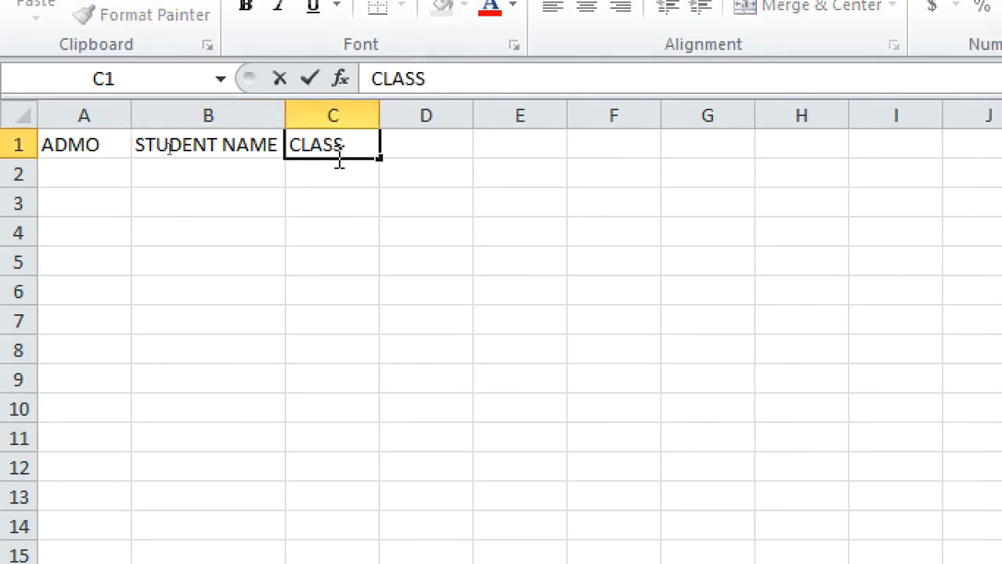
{"action": "key", "text": "Tab"}
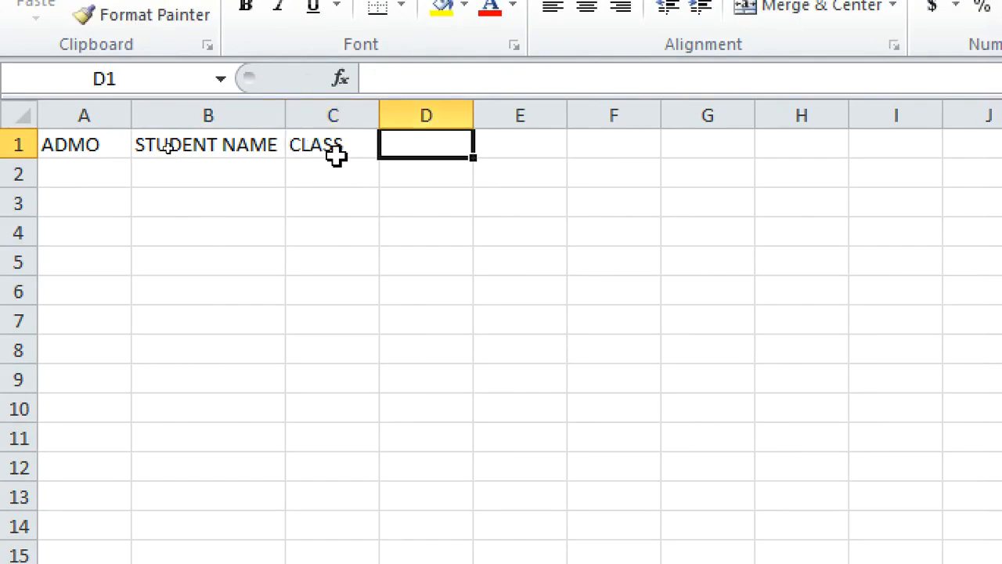
Enter REMARKS as the heading in D1
{"action": "type", "text": "REMARKS"}
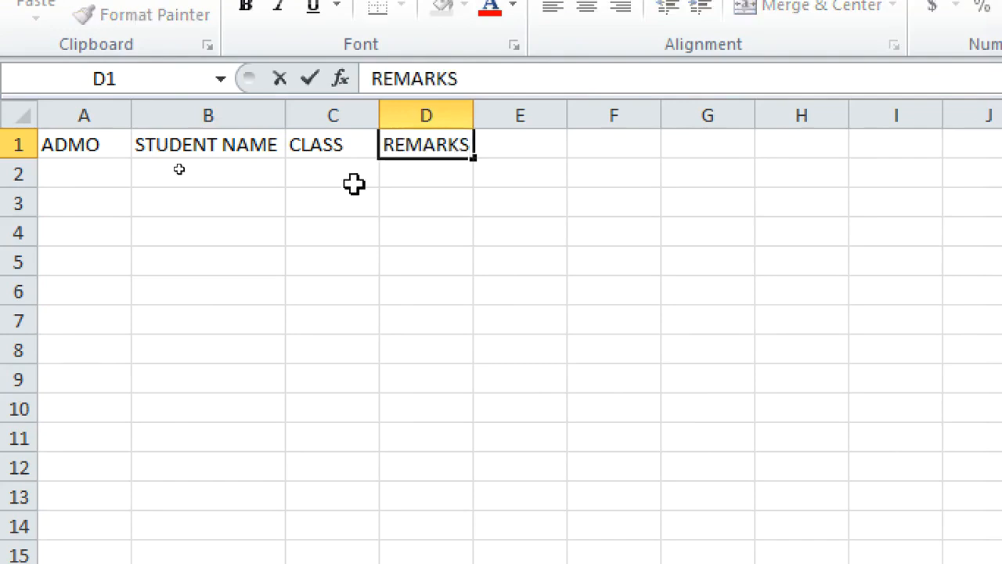
{"action": "left_click", "coordinate": [375, 239]}
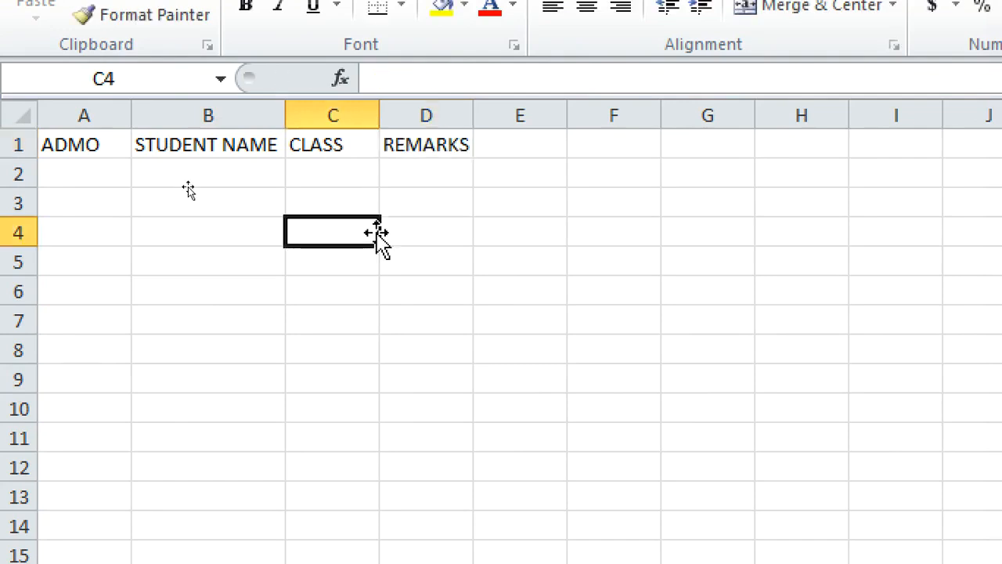
Enter FEES PAYABLE in D1 and FEESPAID in E1
{"action": "left_click", "coordinate": [439, 146]}
{"action": "type", "text": "F"}
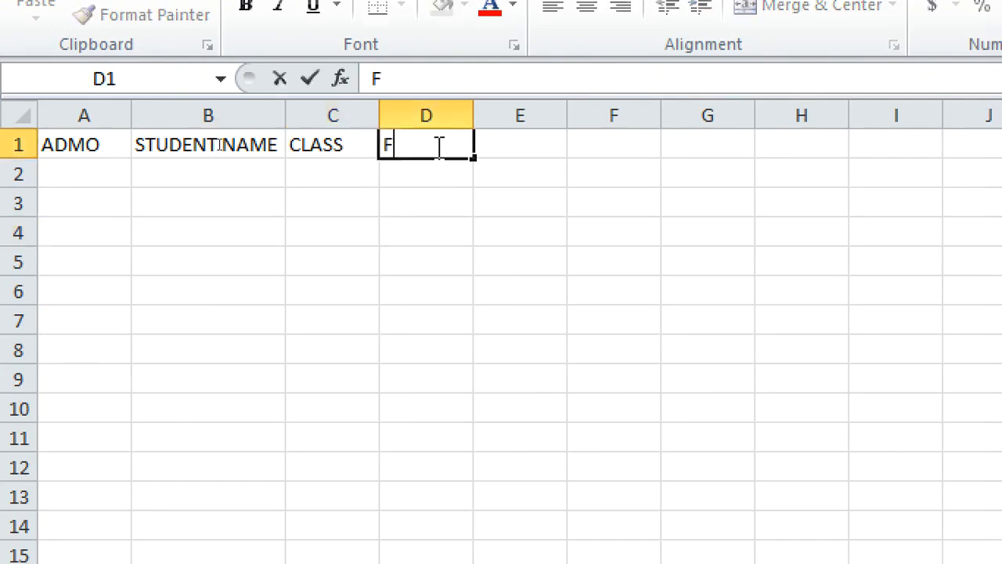
{"action": "type", "text": "EES PAYABLE"}
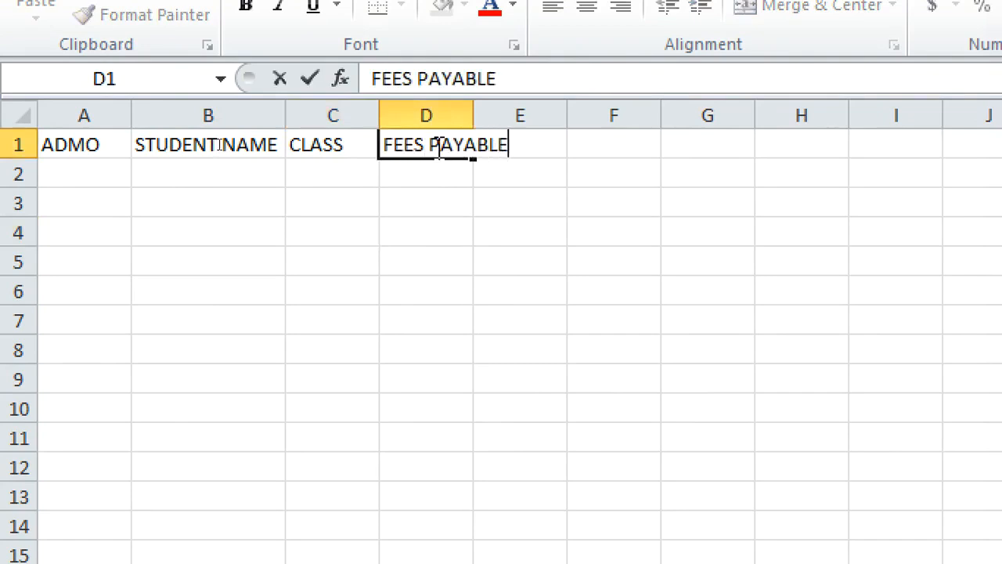
{"action": "key", "text": "Tab"}
{"action": "type", "text": "FEE"}
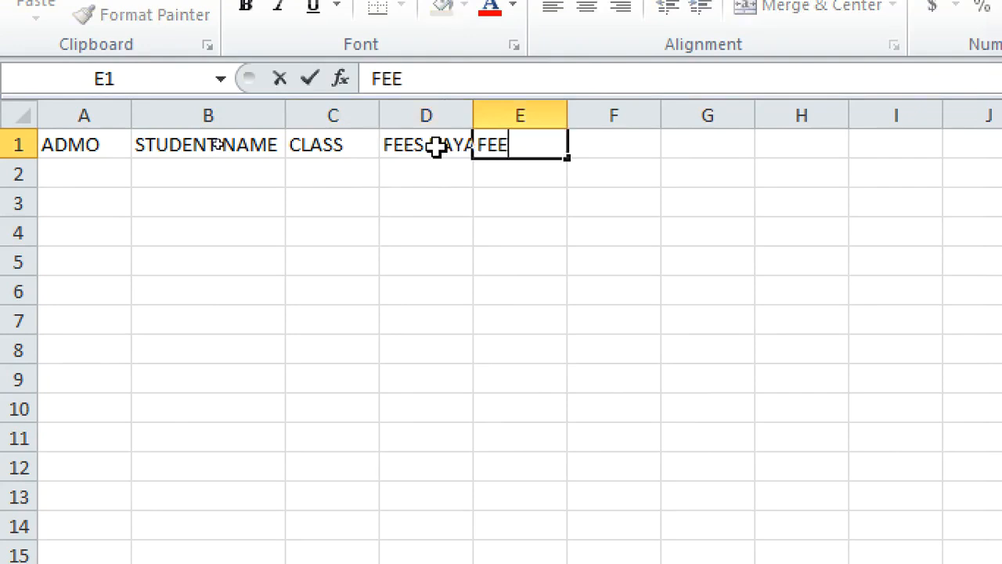
{"action": "type", "text": "SPAID"}
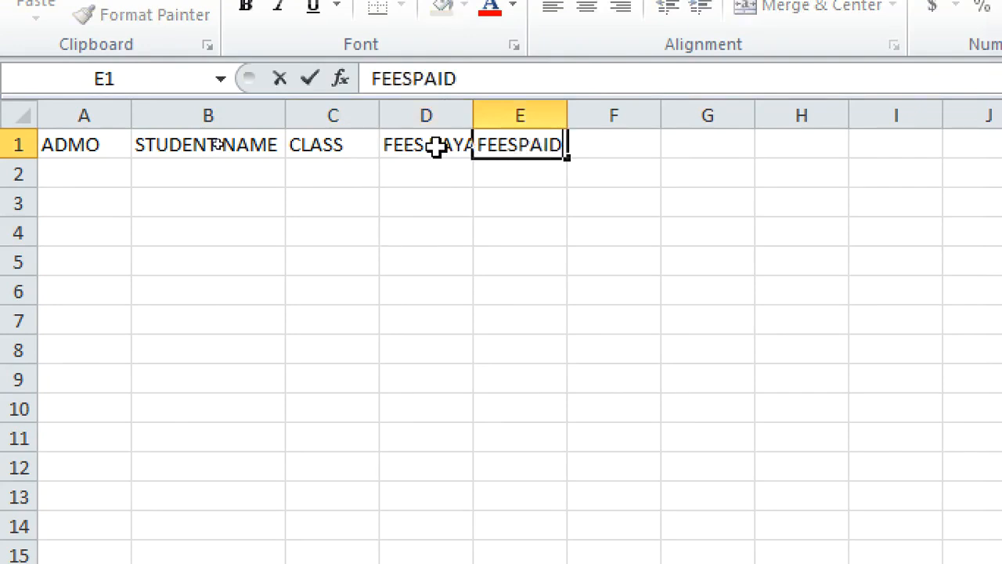
Enter BALANCE in F1 and REMARKS in G1
{"action": "key", "text": "Tab"}
{"action": "type", "text": "BALANCE"}
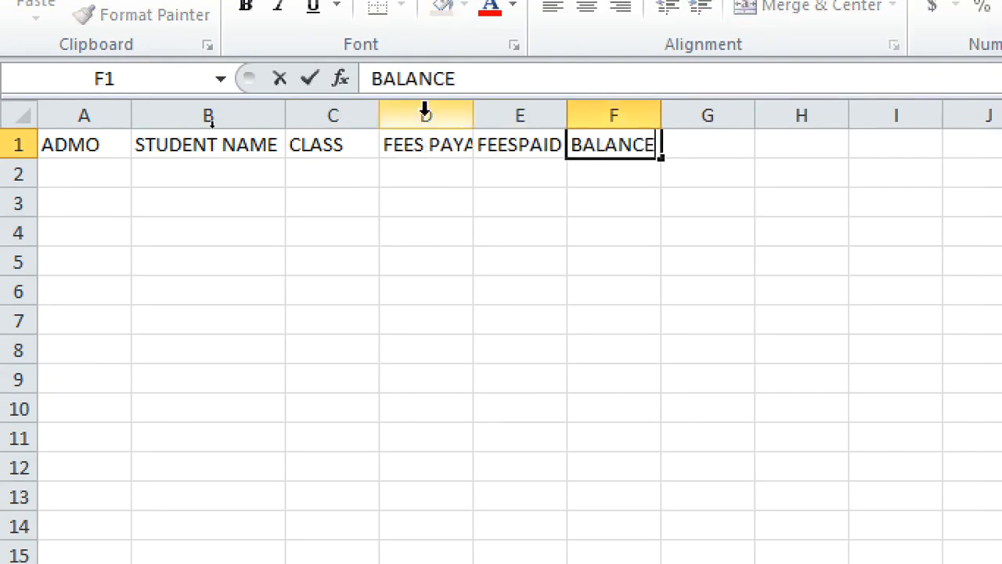
{"action": "key", "text": "Tab"}
{"action": "type", "text": "REMARKS"}
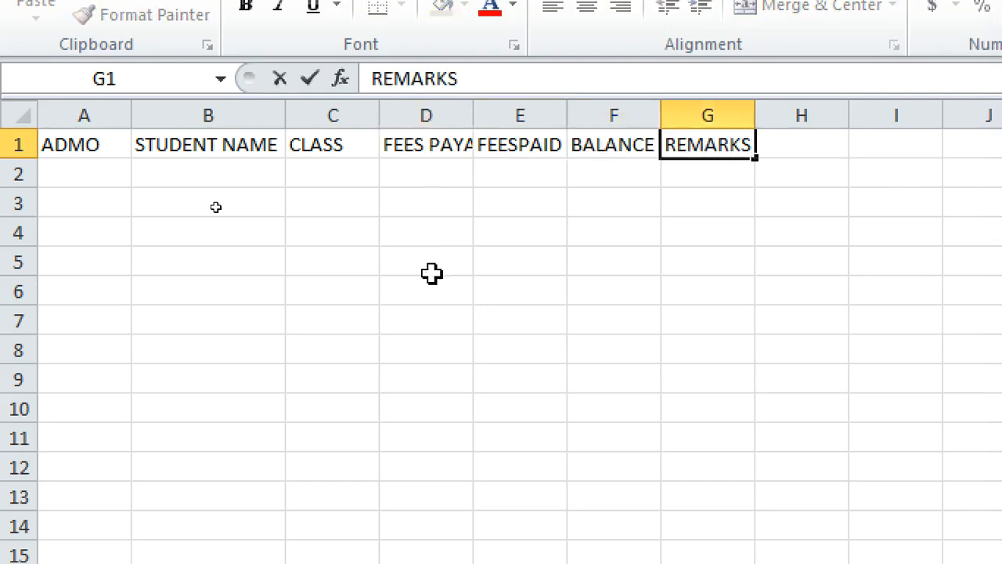
{"action": "left_click", "coordinate": [439, 316]}
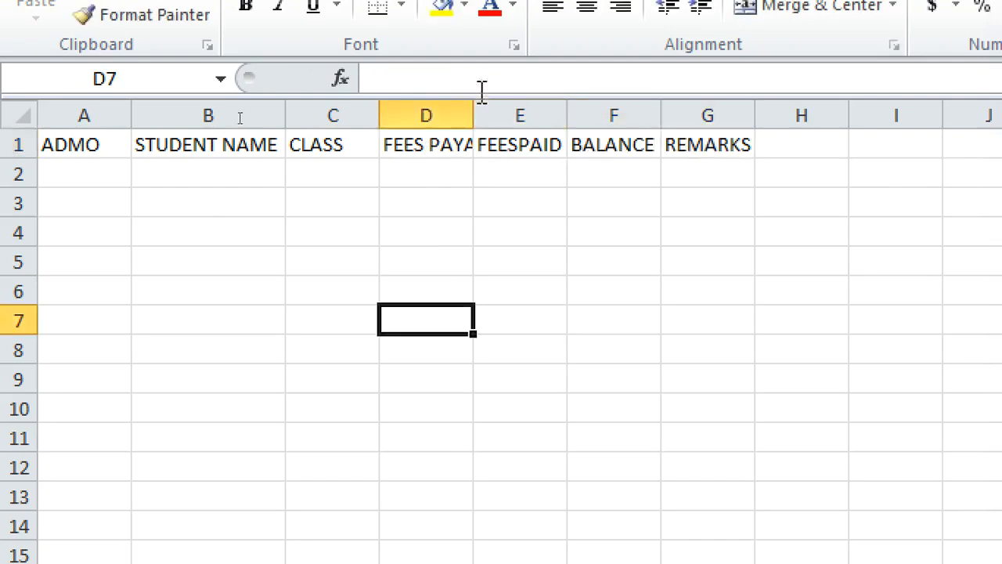
Autofit column D to fit the FEES PAYABLE heading
{"action": "double_click", "coordinate": [473, 114]}
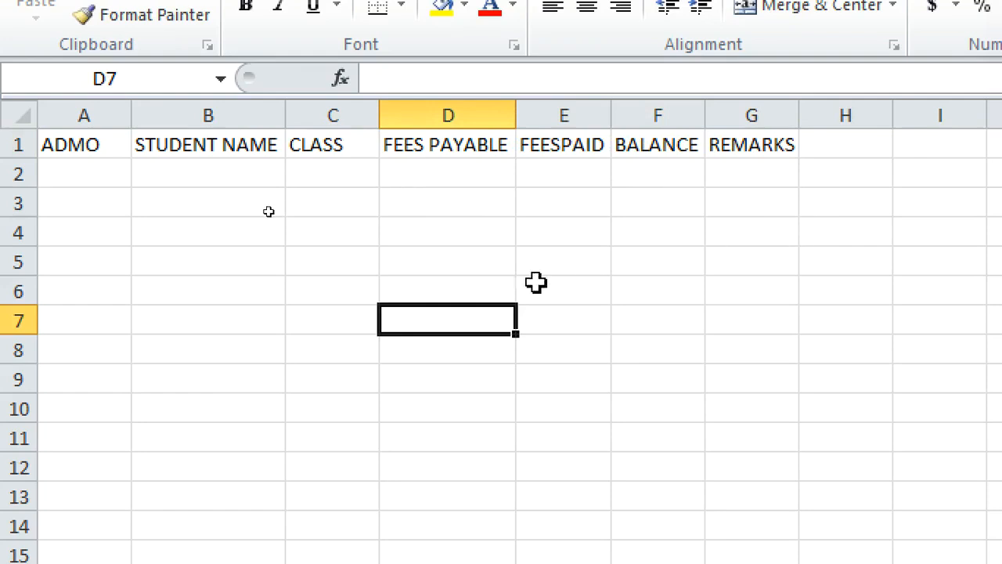
{"action": "left_click_drag", "start_coordinate": [73, 201], "coordinate": [853, 403]}
{"action": "left_click", "coordinate": [951, 266]}
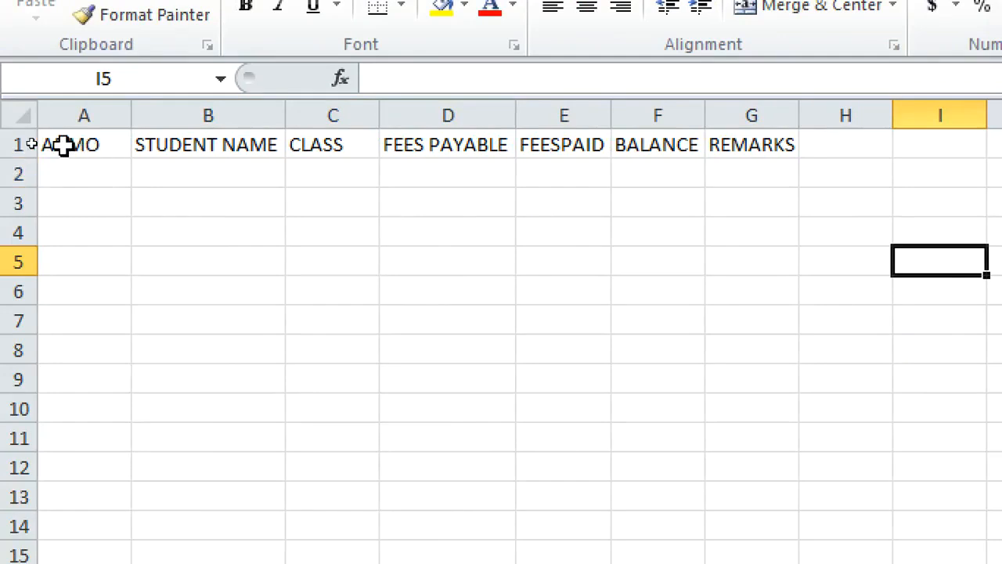
Apply All Borders to the range A1:G10
{"action": "left_click_drag", "start_coordinate": [65, 143], "coordinate": [724, 423]}
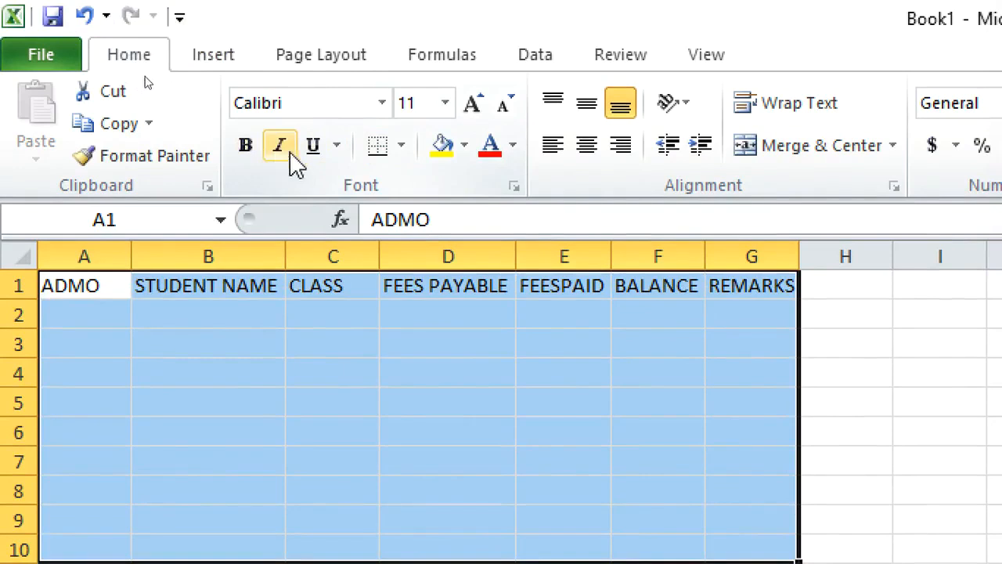
{"action": "left_click", "coordinate": [400, 151]}
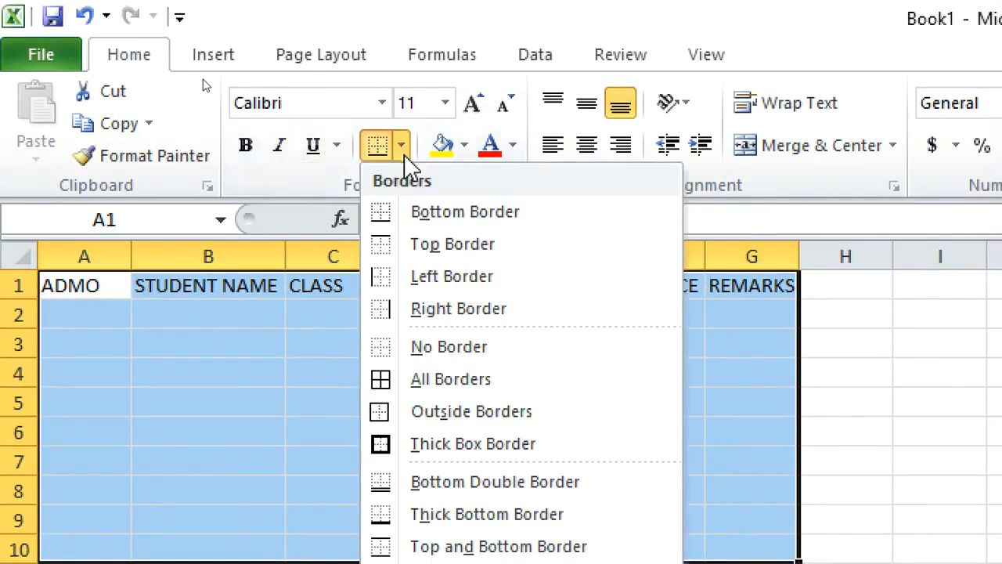
{"action": "left_click", "coordinate": [416, 380]}
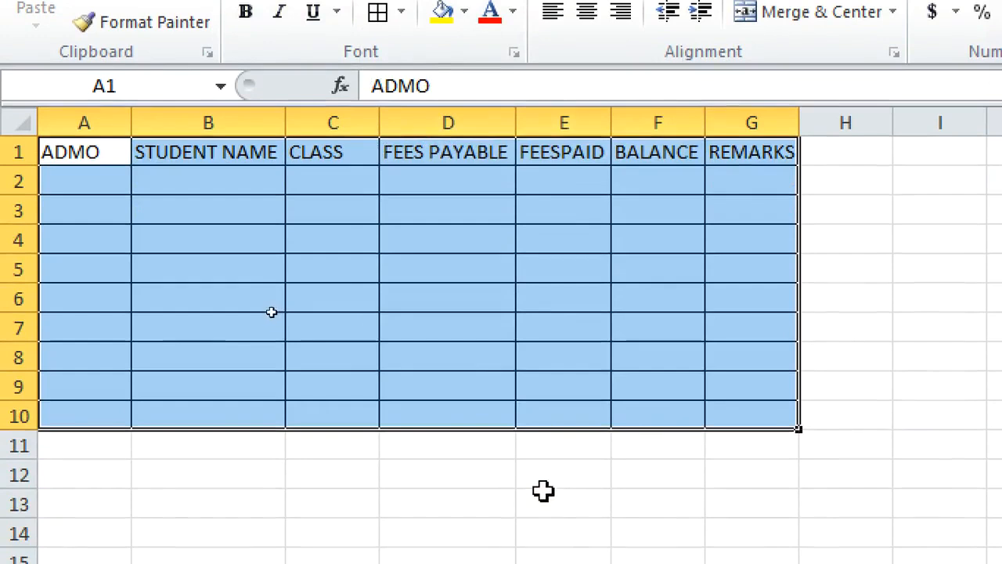
{"action": "left_click", "coordinate": [559, 495]}
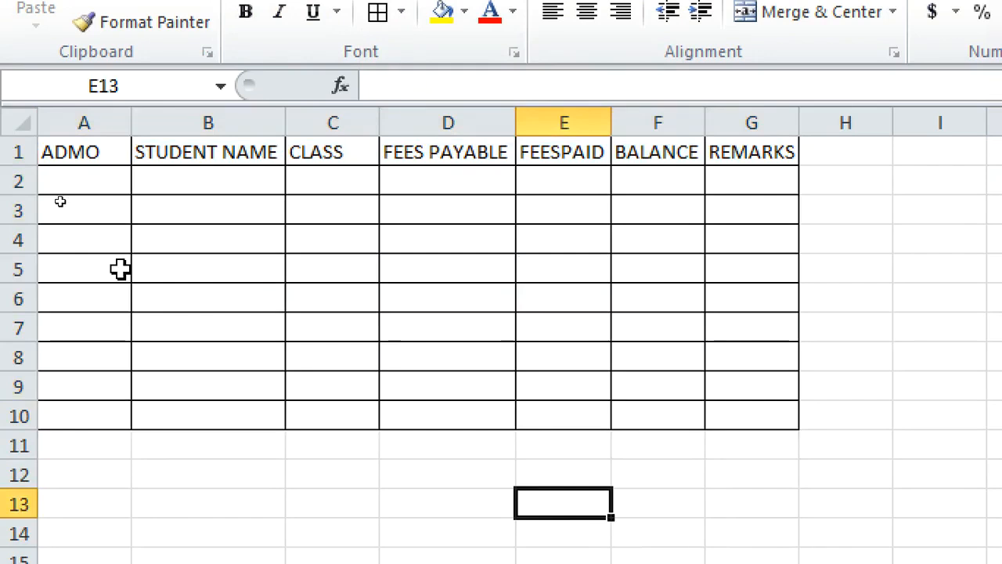
Insert a blank row above the header row
{"action": "right_click", "coordinate": [18, 149]}
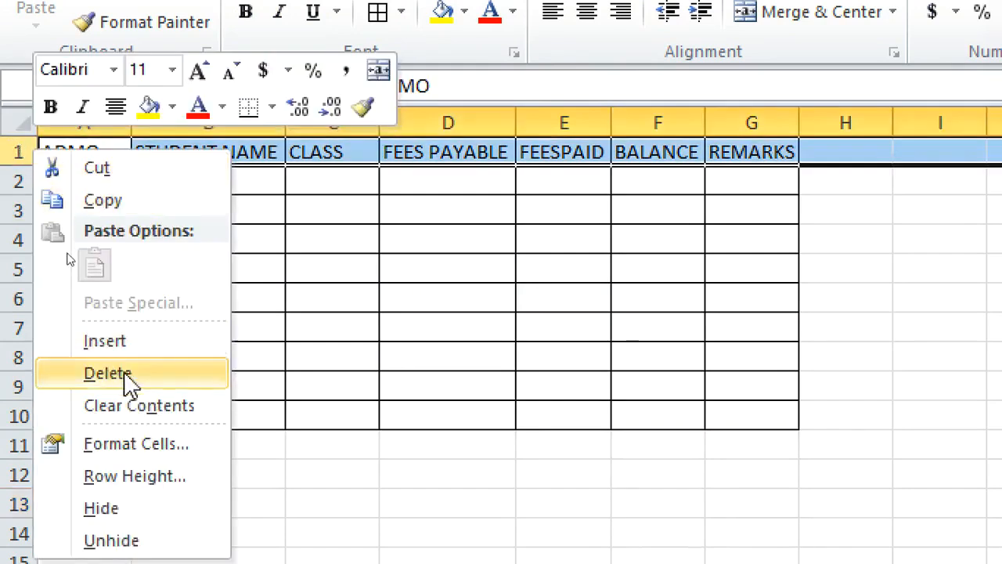
{"action": "left_click", "coordinate": [153, 342]}
{"action": "left_click", "coordinate": [232, 325]}
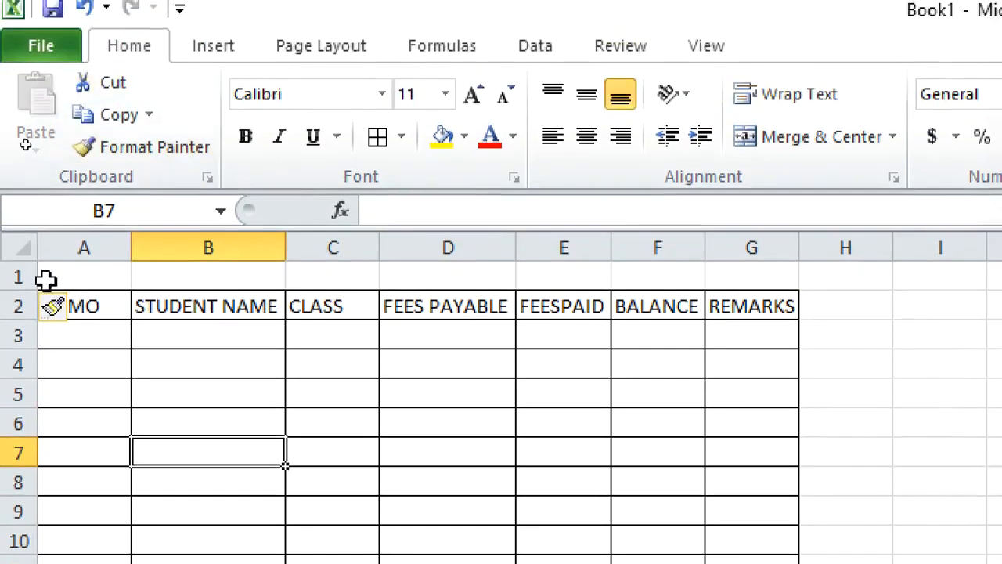
Merge and center cells A1:G1 above the header row
{"action": "left_click_drag", "start_coordinate": [71, 277], "coordinate": [740, 278]}
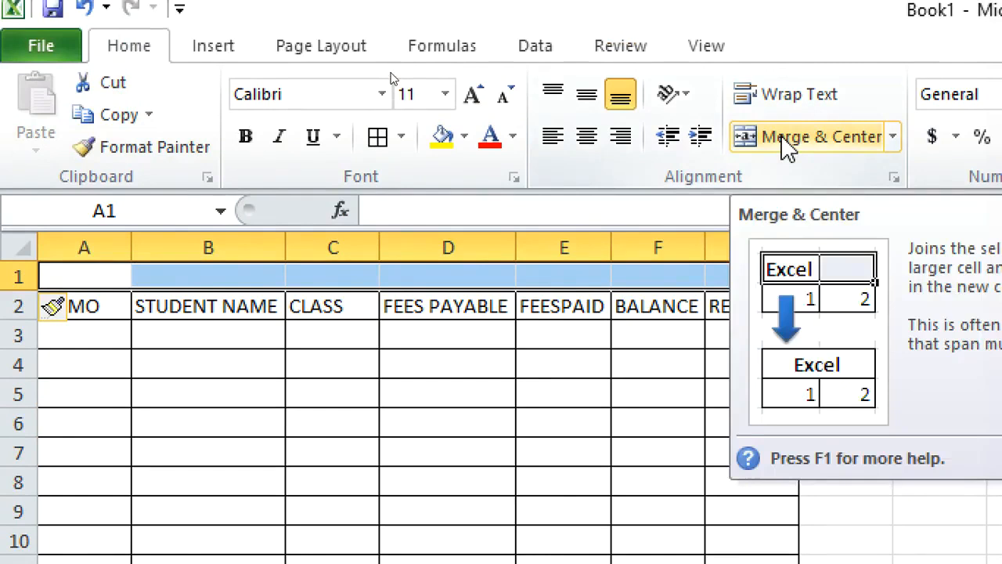
{"action": "left_click", "coordinate": [787, 145]}
{"action": "left_click", "coordinate": [846, 423]}
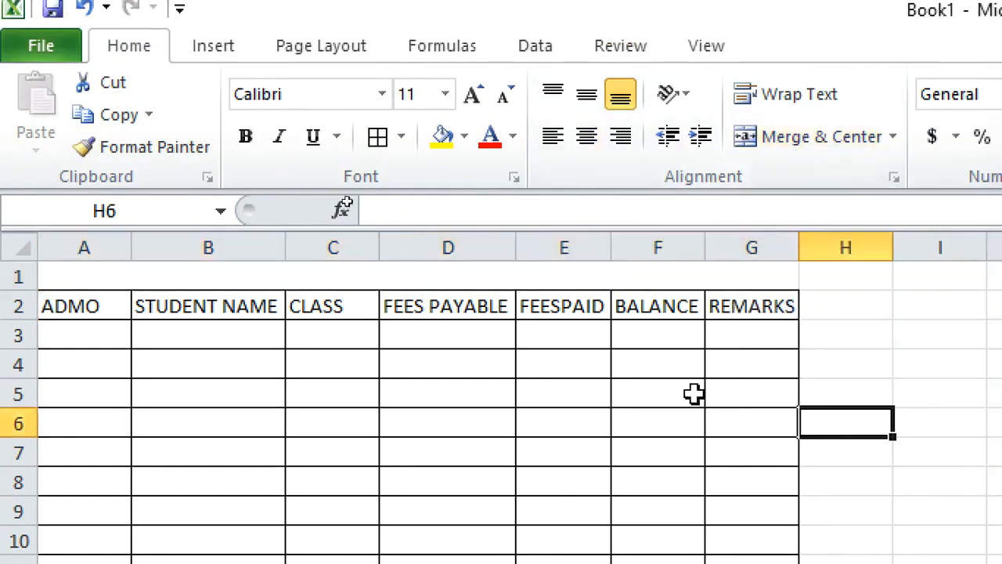
Enter the title MAJI MATAMU HIGH SCHOOL KILIFI COUNTY in the merged cell
{"action": "left_click", "coordinate": [470, 277]}
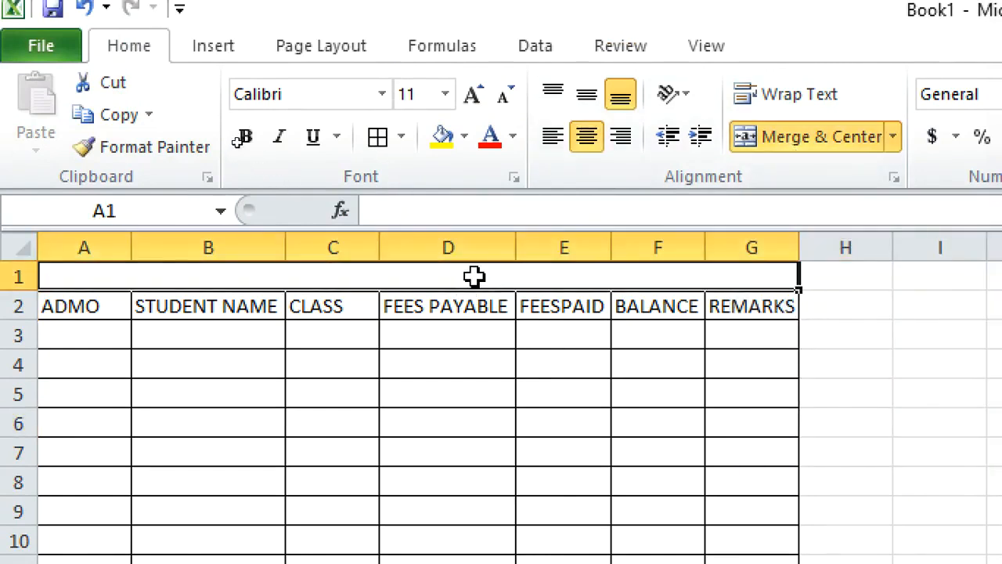
{"action": "type", "text": "MAJ"}
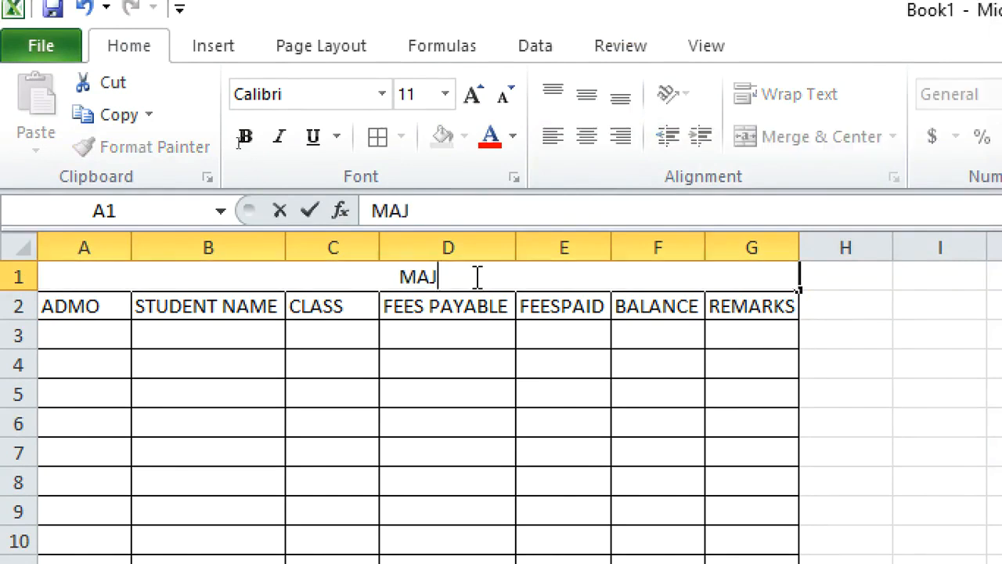
{"action": "type", "text": "I MATAM"}
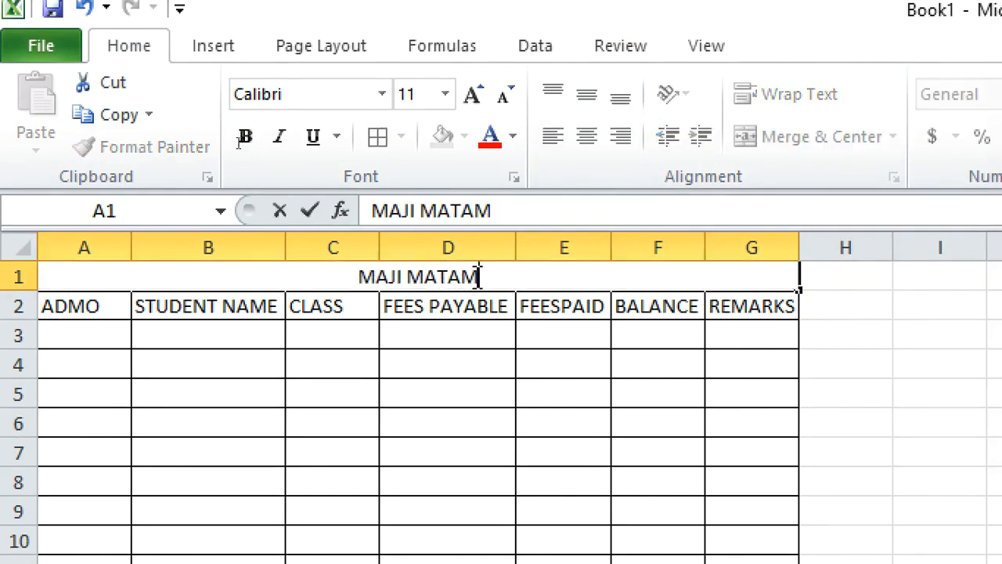
{"action": "type", "text": "U HIGH"}
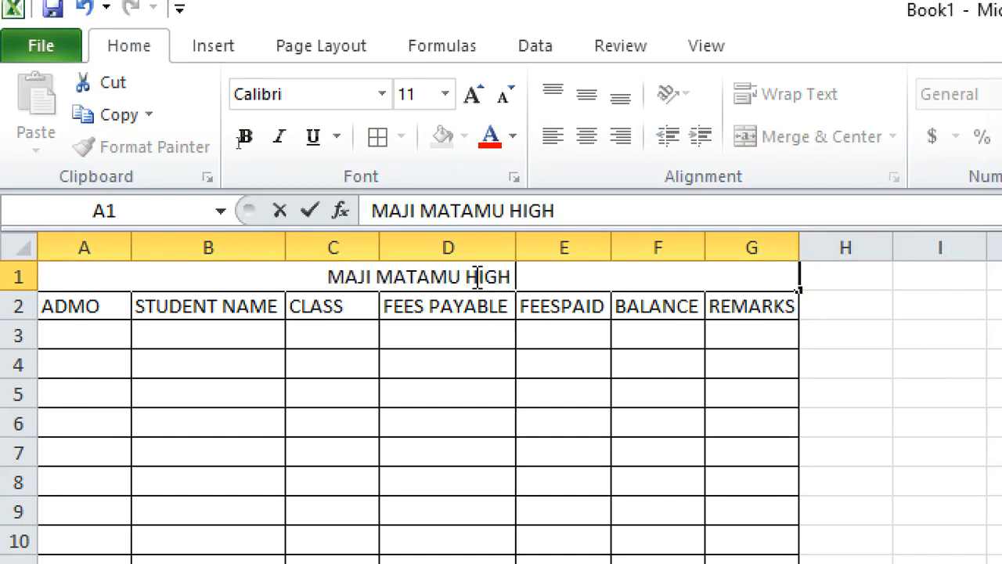
{"action": "type", "text": " SCHOOL KILI"}
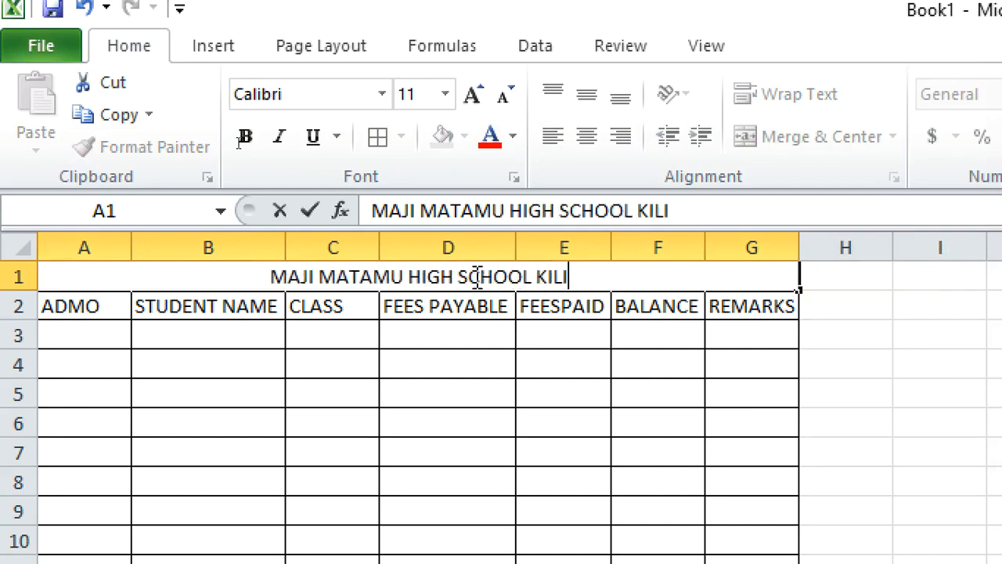
{"action": "type", "text": "FI COUNTY"}
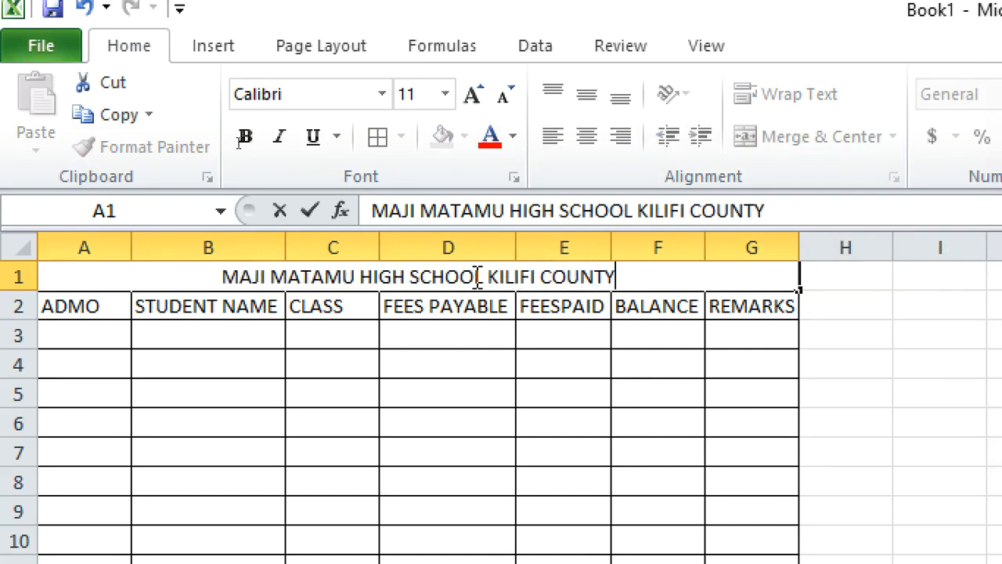
{"action": "left_click", "coordinate": [599, 413]}
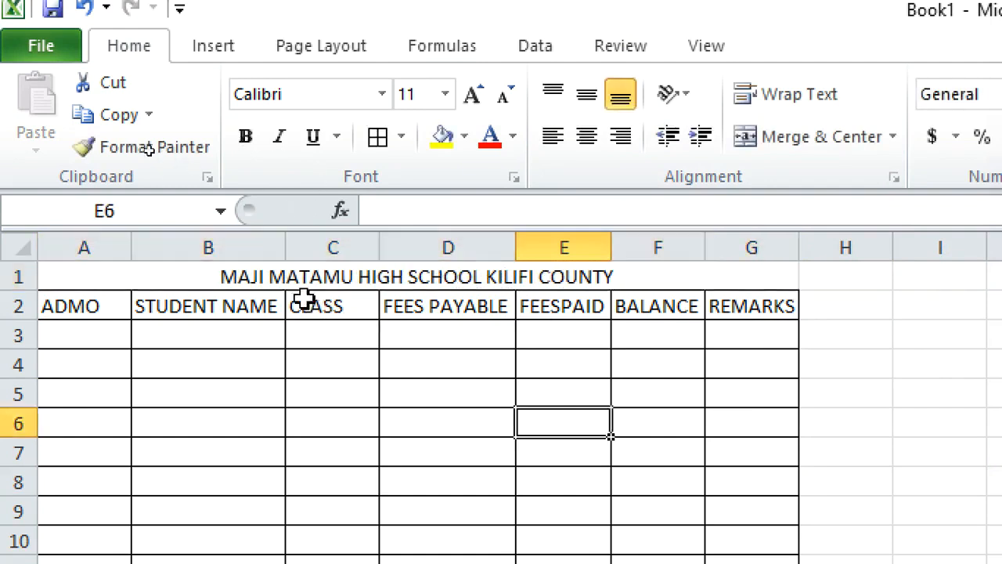
Make the title red and bold
{"action": "left_click", "coordinate": [290, 282]}
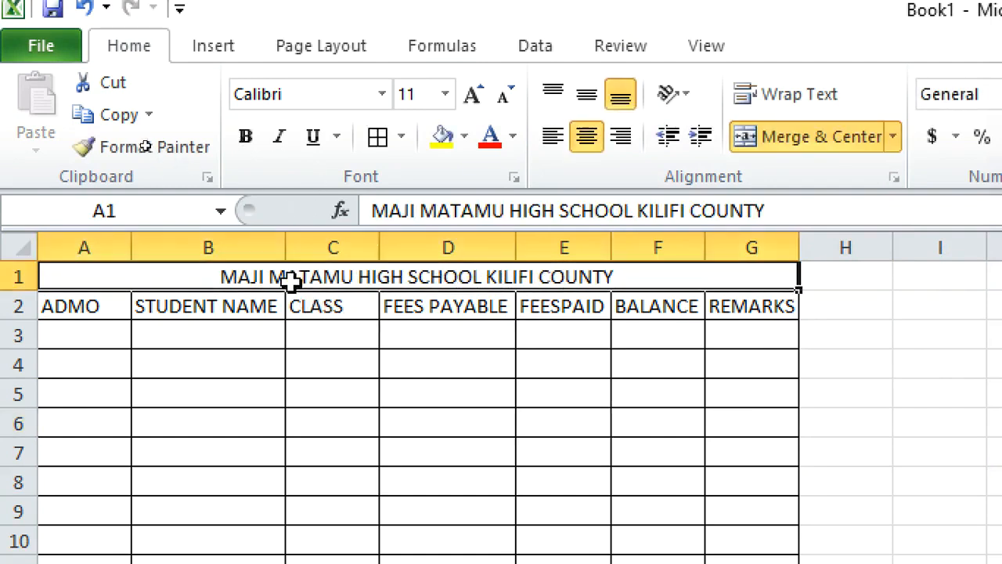
{"action": "left_click", "coordinate": [488, 140]}
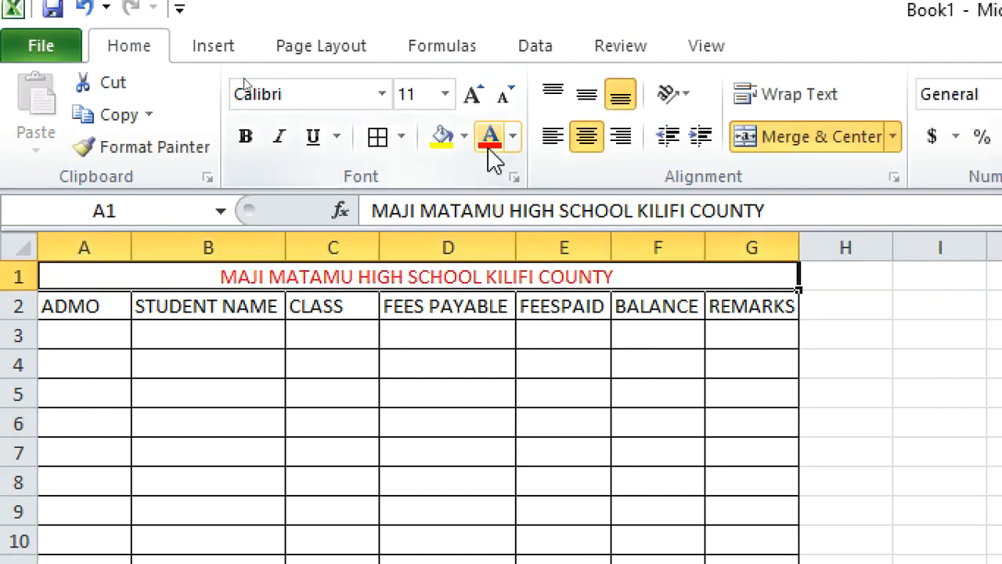
{"action": "left_click", "coordinate": [245, 139]}
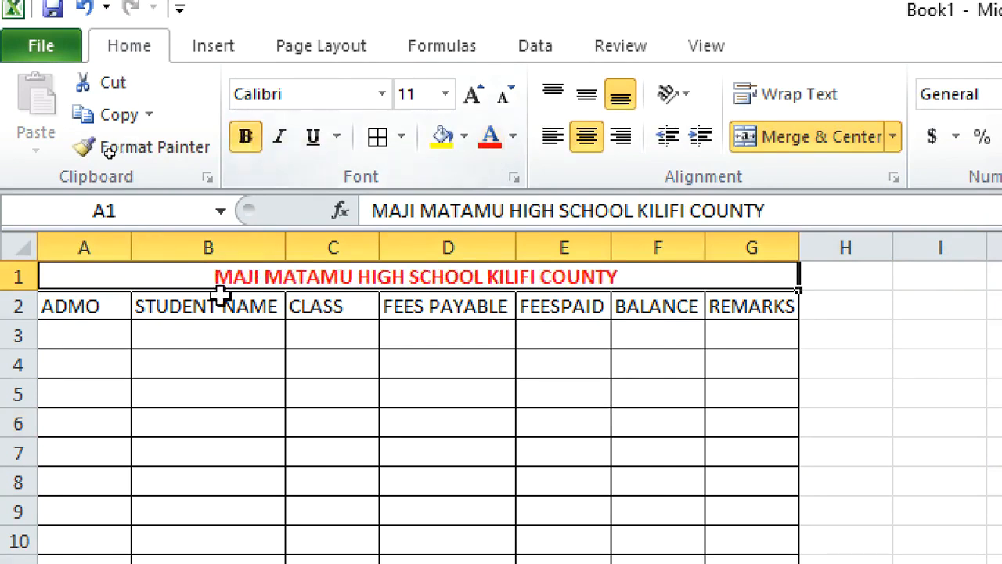
{"action": "left_click", "coordinate": [323, 371]}
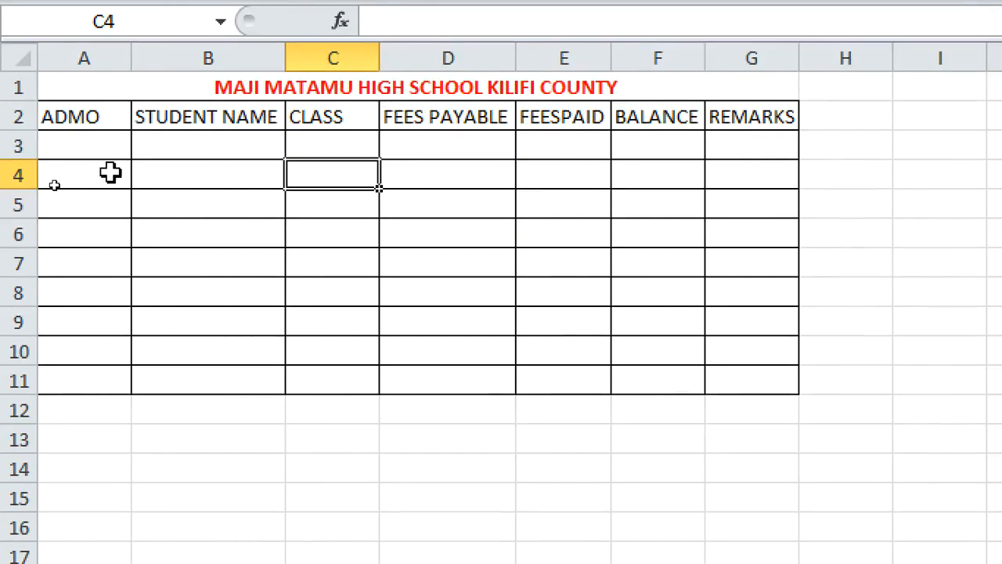
Enter admission numbers 520, 526, 544, 650, 850, 740, 1000 and 1230 down A3:A10
{"action": "left_click", "coordinate": [85, 150]}
{"action": "type", "text": "5"}
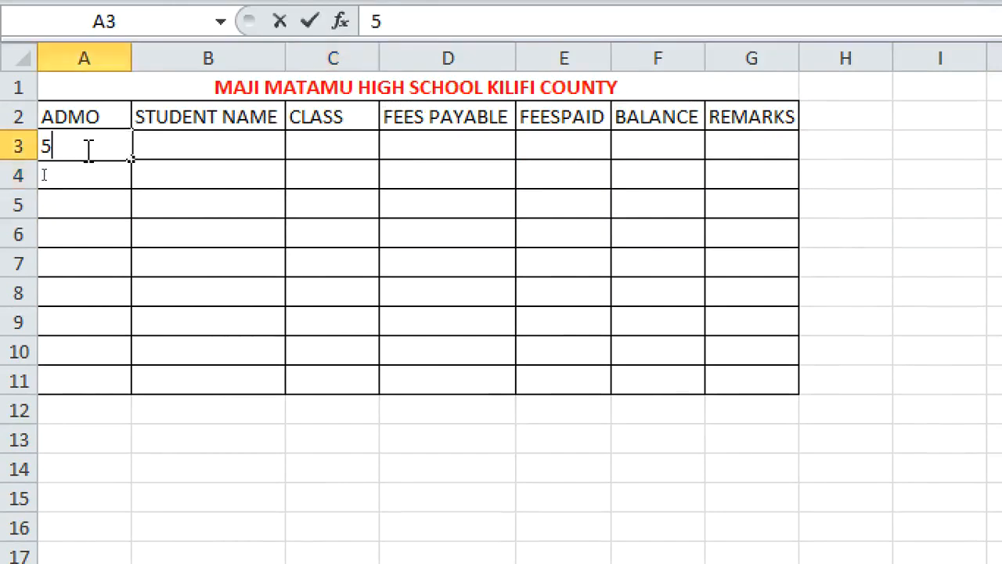
{"action": "type", "text": "20"}
{"action": "key", "text": "Return"}
{"action": "type", "text": "526"}
{"action": "key", "text": "Return"}
{"action": "type", "text": "5"}
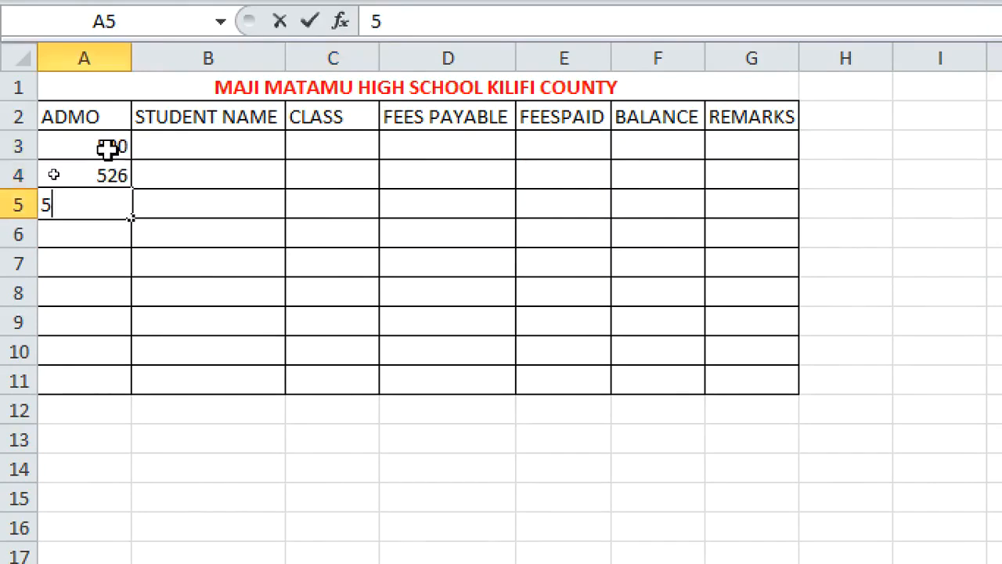
{"action": "type", "text": "44"}
{"action": "key", "text": "Return"}
{"action": "type", "text": "650"}
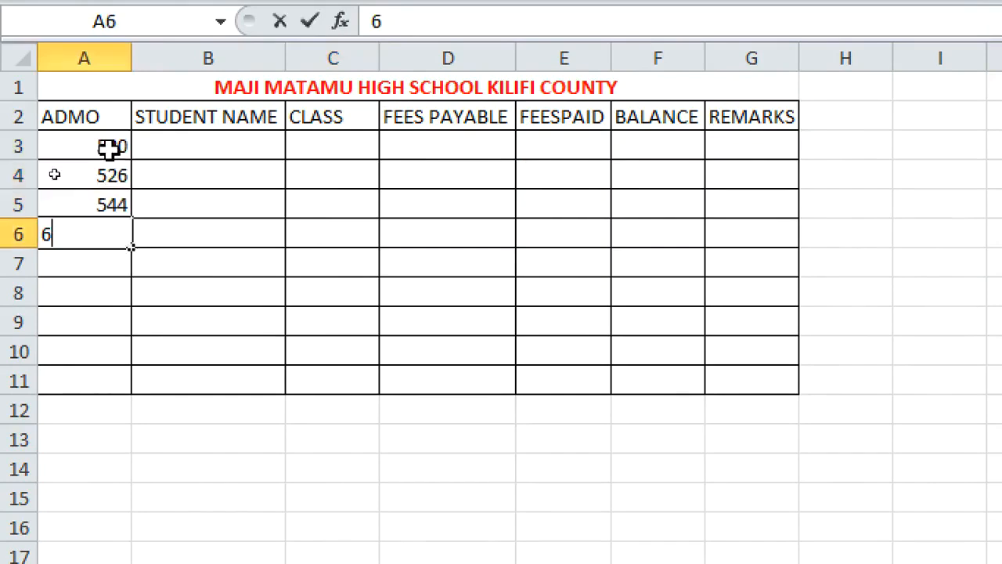
{"action": "key", "text": "Return"}
{"action": "type", "text": "850"}
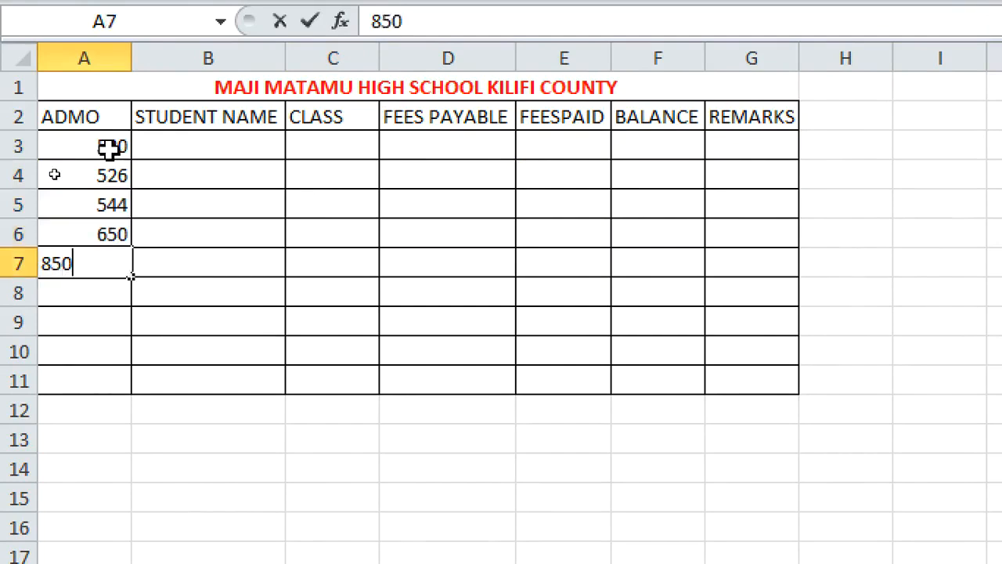
{"action": "key", "text": "Return"}
{"action": "type", "text": "740"}
{"action": "key", "text": "Return"}
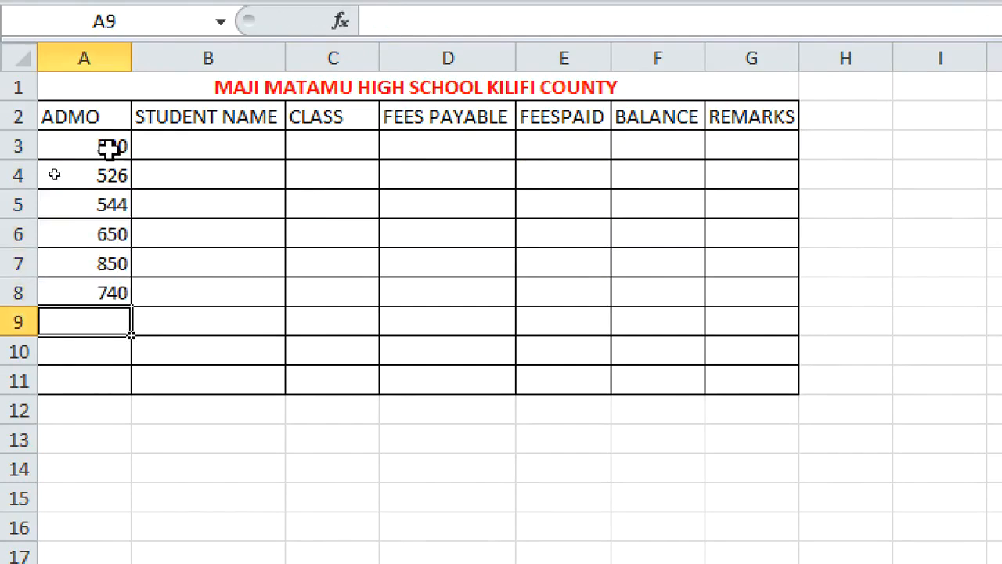
{"action": "type", "text": "1000"}
{"action": "key", "text": "Return"}
{"action": "type", "text": "1230"}
Change A3 to 560 and enter 960 in A11
{"action": "left_click", "coordinate": [110, 146]}
{"action": "type", "text": "560"}
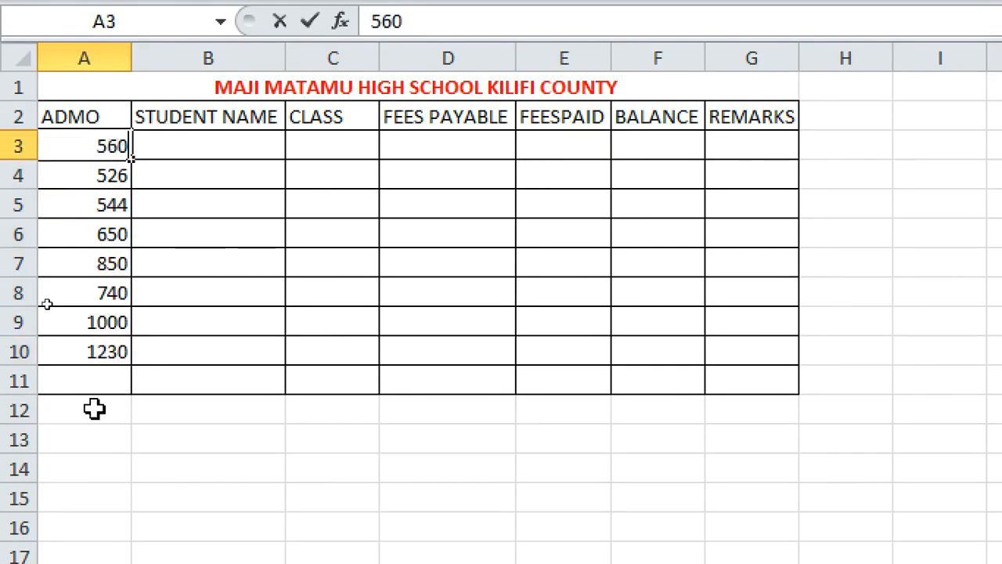
{"action": "left_click", "coordinate": [100, 384]}
{"action": "type", "text": "960"}
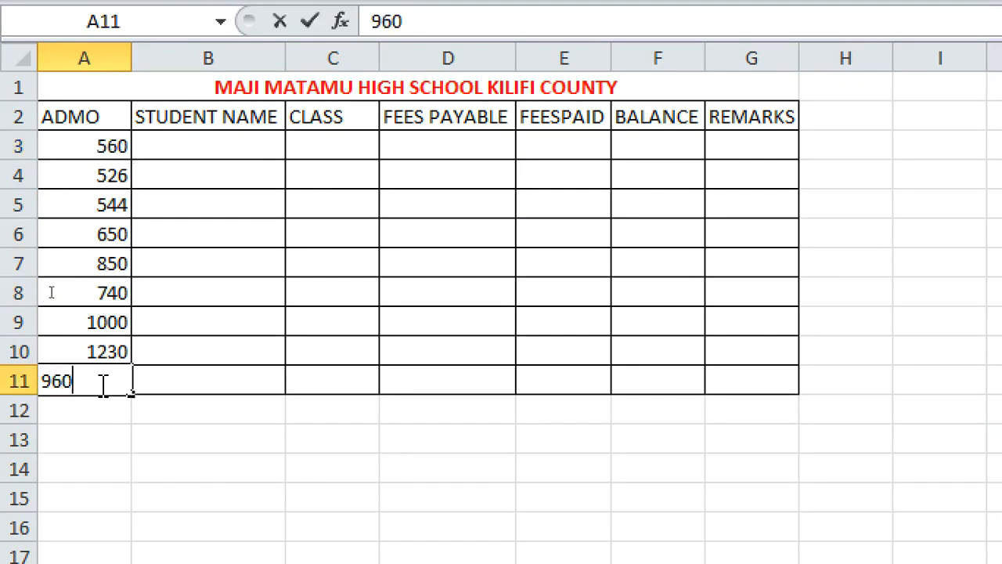
{"action": "left_click", "coordinate": [259, 286]}
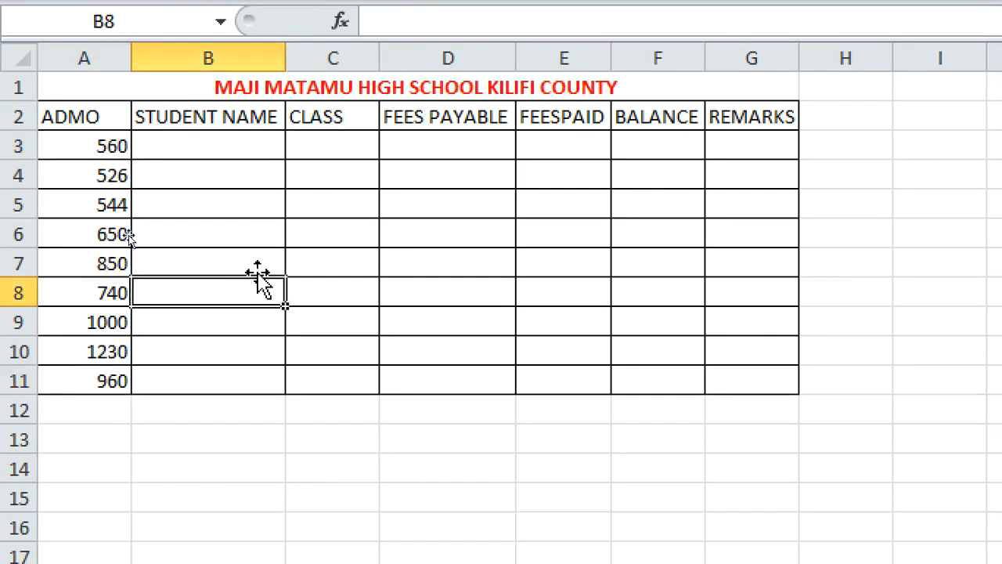
Enter student full names in B3 to B5 and a first name in B6
{"action": "left_click", "coordinate": [223, 152]}
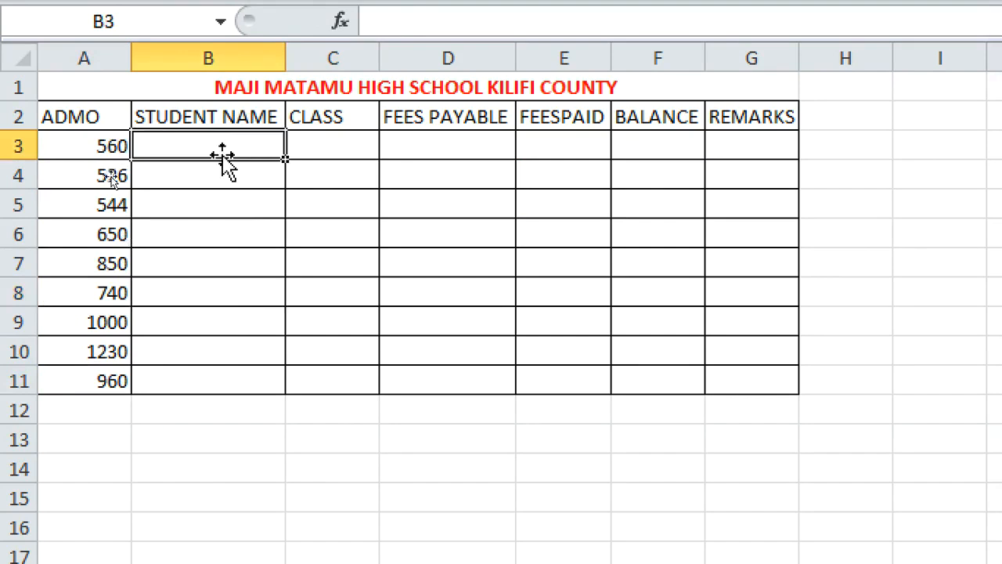
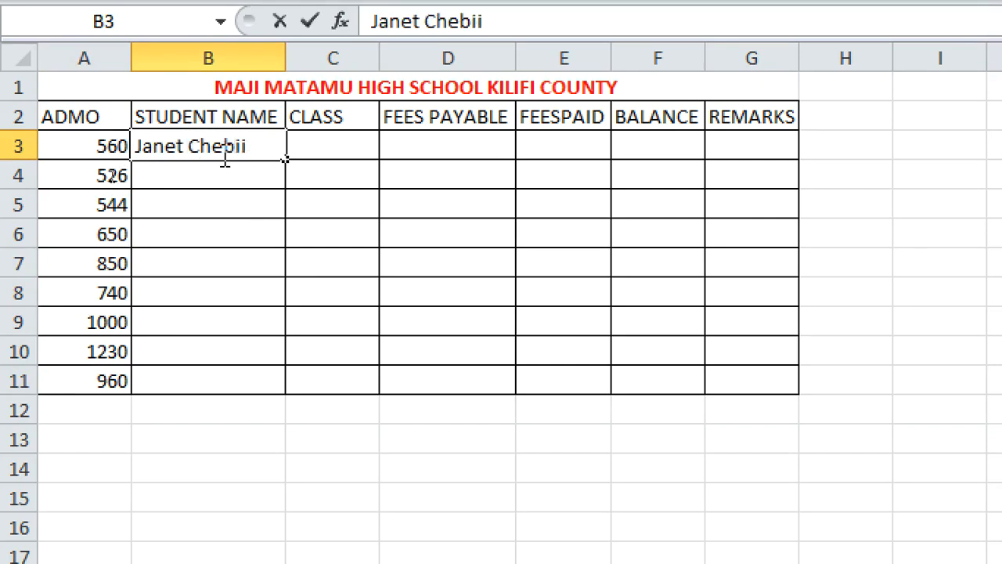
{"action": "key", "text": "Return"}
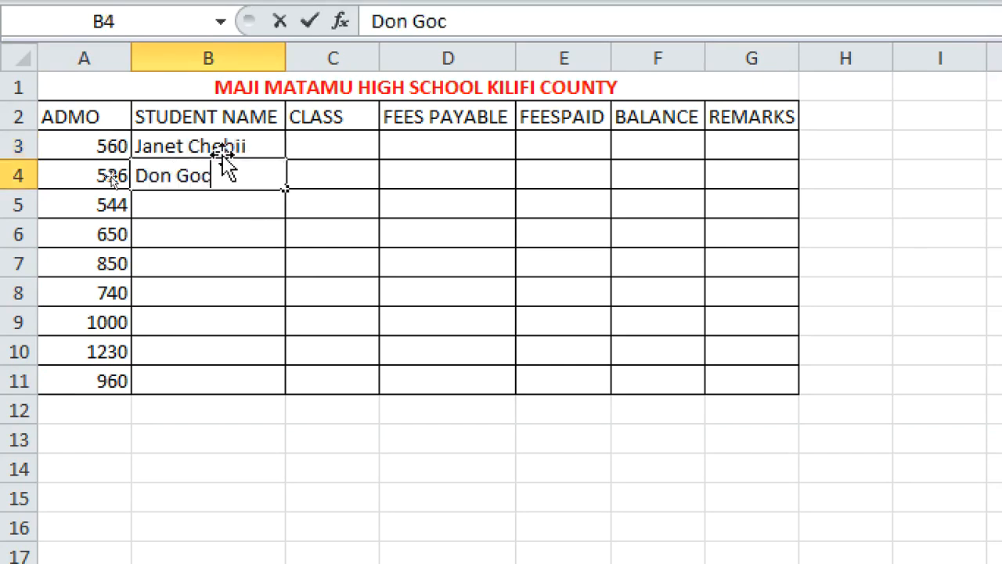
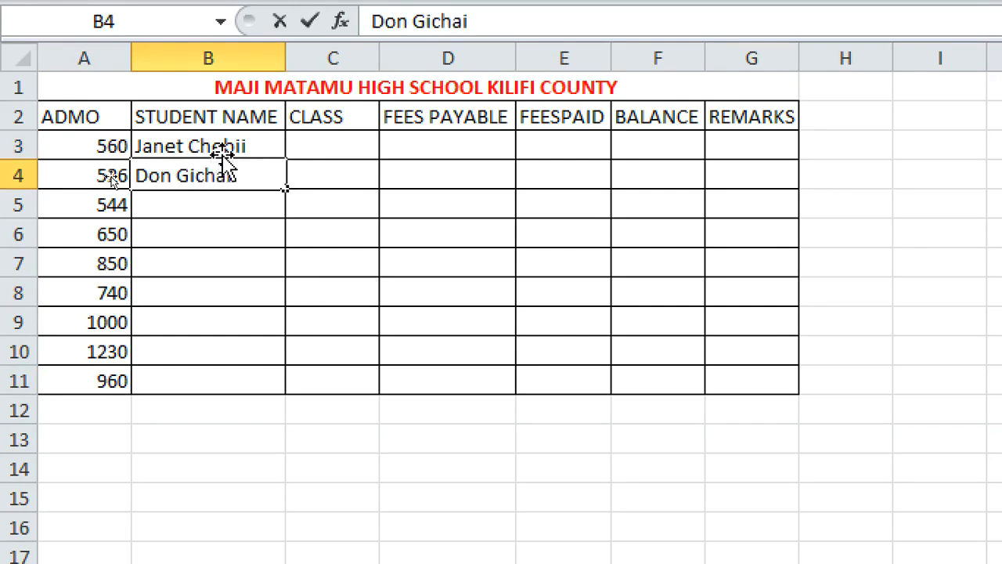
{"action": "key", "text": "Return"}
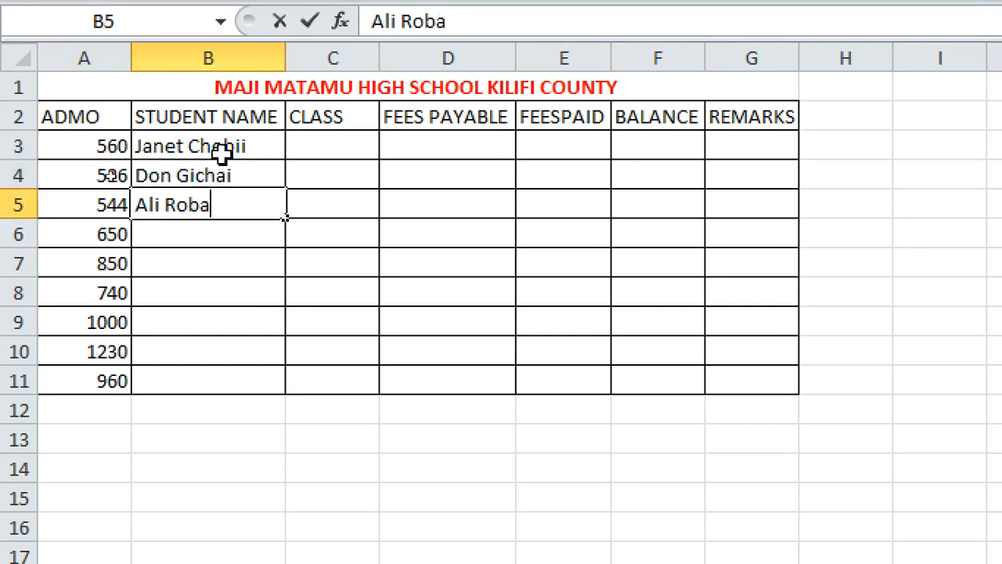
{"action": "key", "text": "Return"}
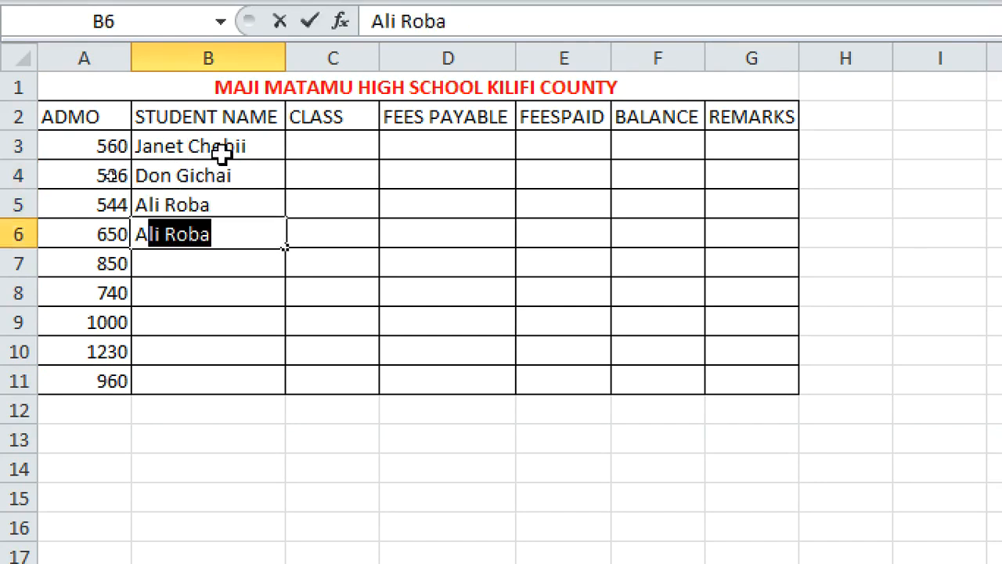
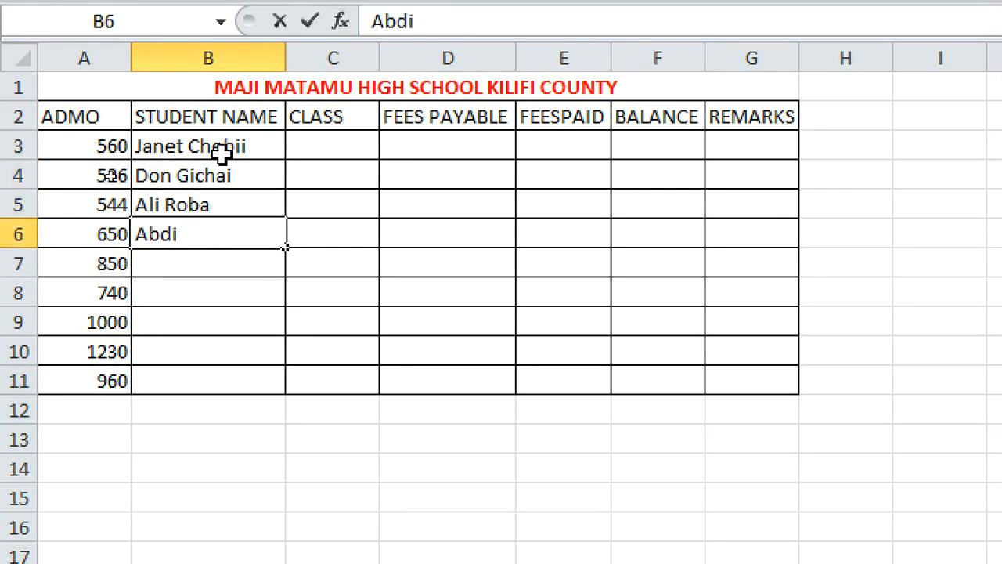
{"action": "key", "text": "Up"}
Clear the student name in B5
{"action": "type", "text": "ka"}
{"action": "key", "text": "BackSpace"}
{"action": "key", "text": "BackSpace"}
{"action": "key", "text": "BackSpace"}
{"action": "left_click", "coordinate": [208, 250]}
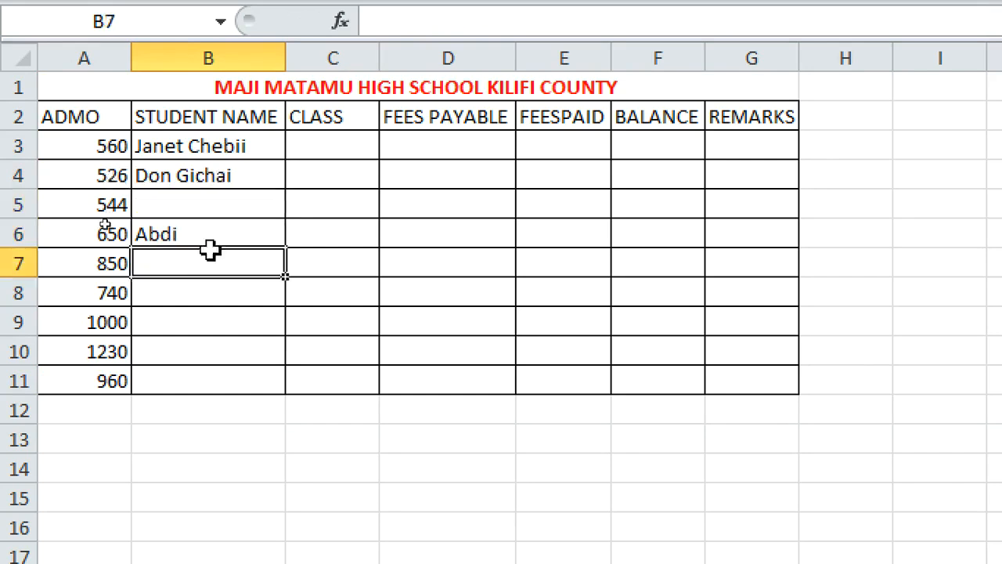
Add the surname to the student name in B6 and enter a new student's full name in B5
{"action": "double_click", "coordinate": [213, 242]}
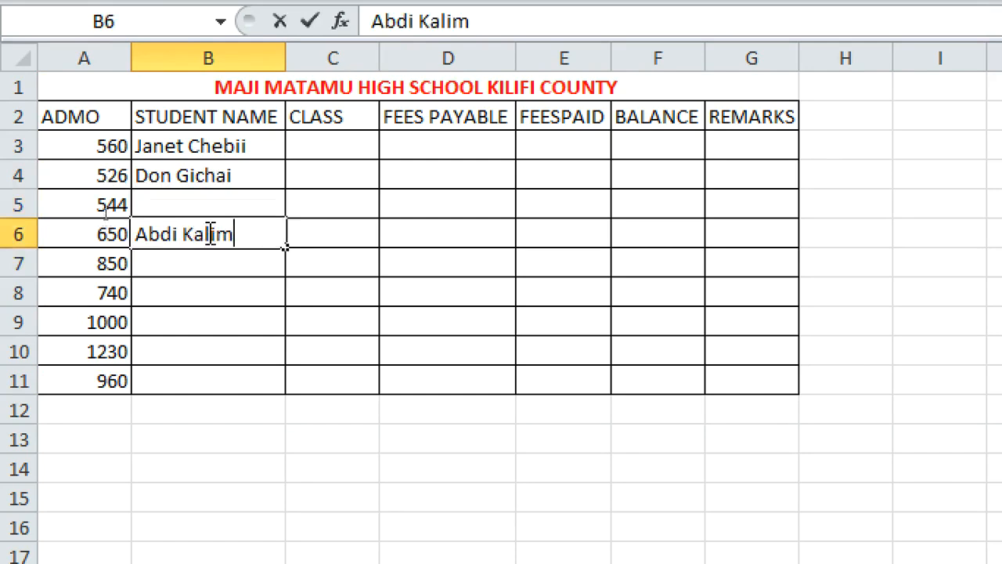
{"action": "left_click", "coordinate": [208, 200]}
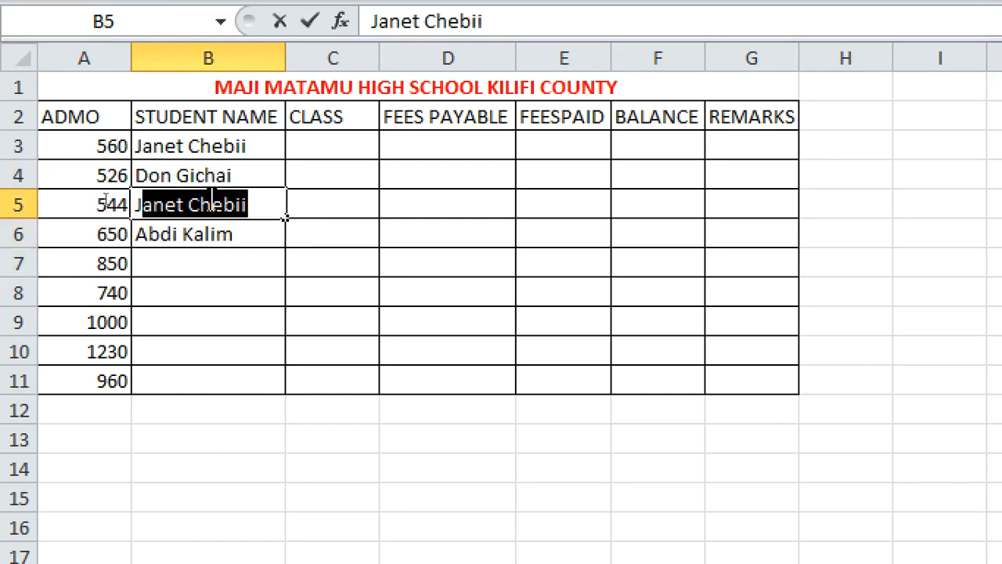
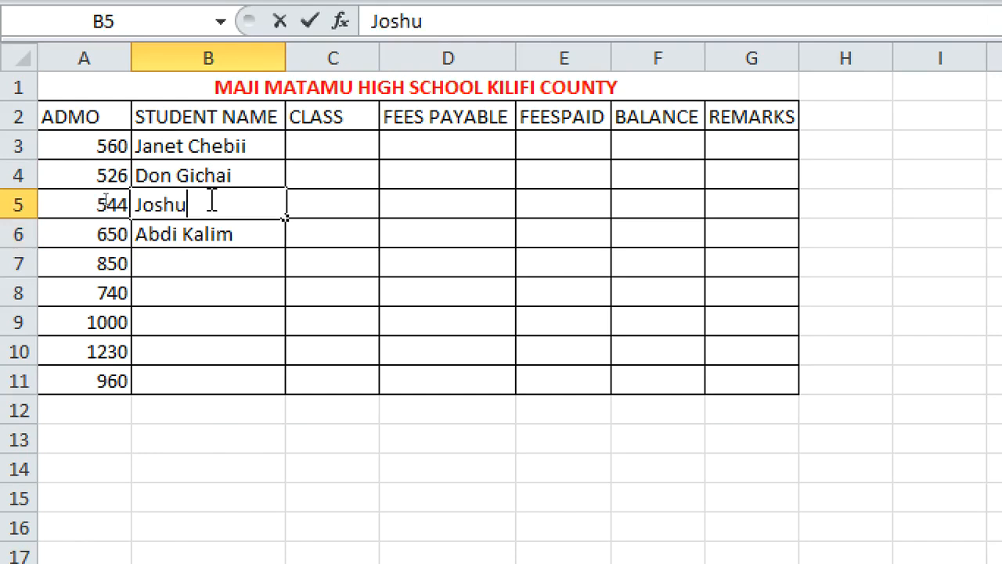
{"action": "left_click", "coordinate": [219, 286]}
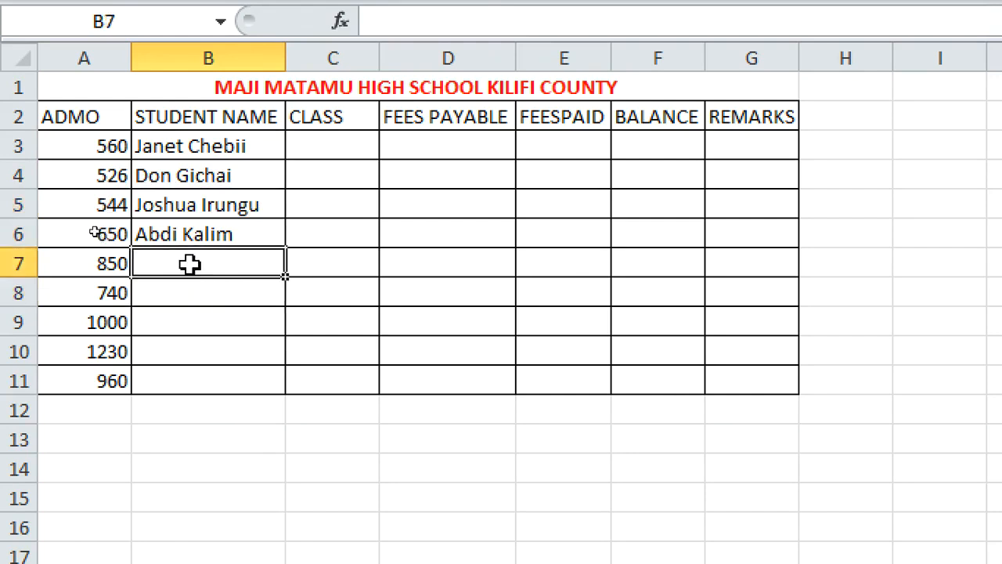
{"action": "left_click", "coordinate": [181, 238]}
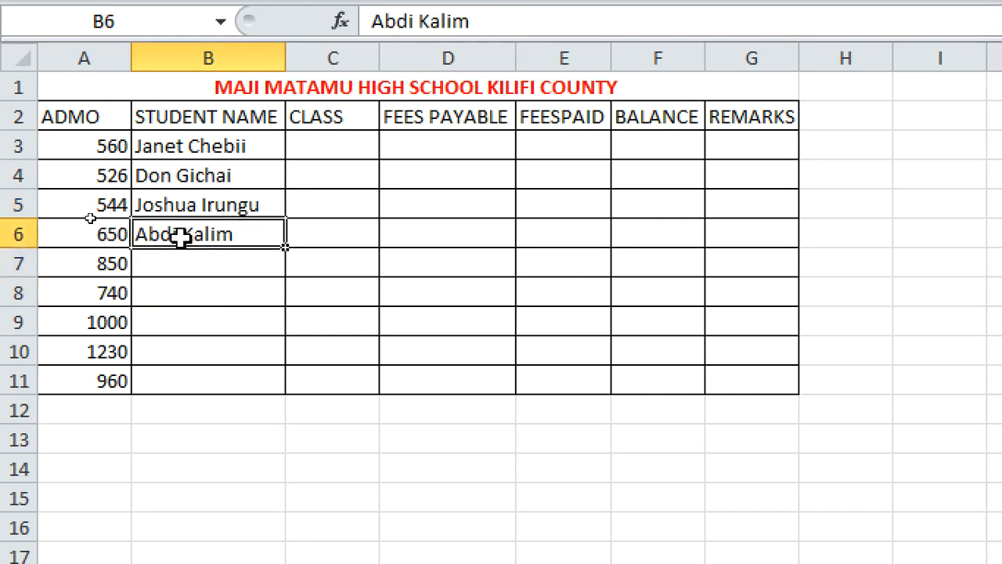
{"action": "double_click", "coordinate": [248, 234]}
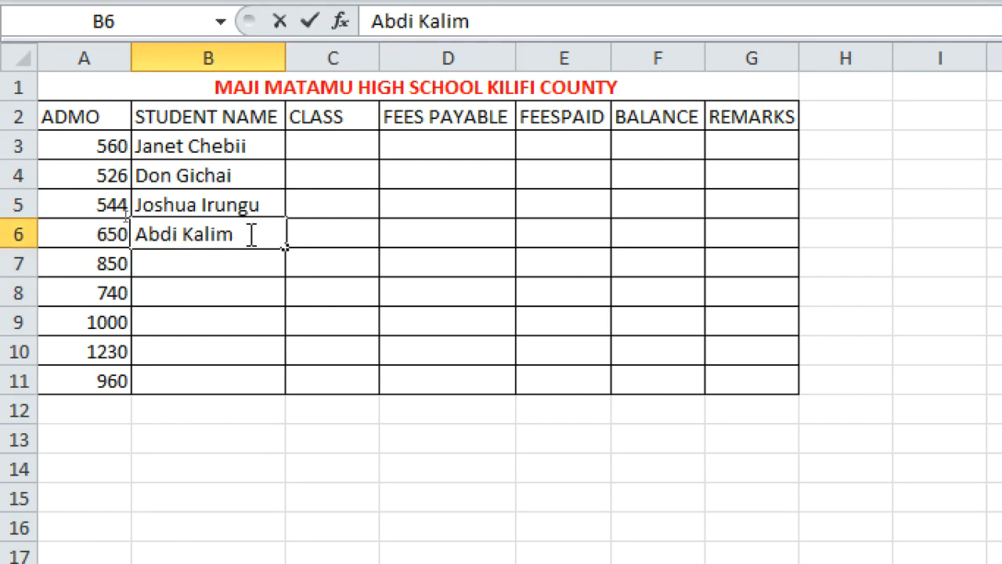
{"action": "type", "text": "j"}
{"action": "key", "text": "BackSpace"}
Append the surname Kamau to the student name in B5
{"action": "left_click", "coordinate": [179, 208]}
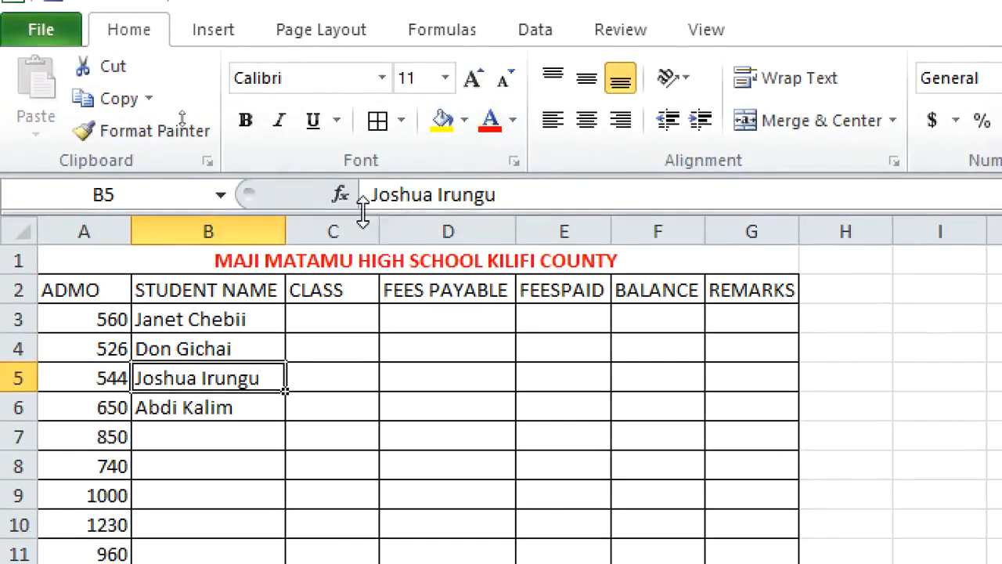
{"action": "left_click", "coordinate": [545, 190]}
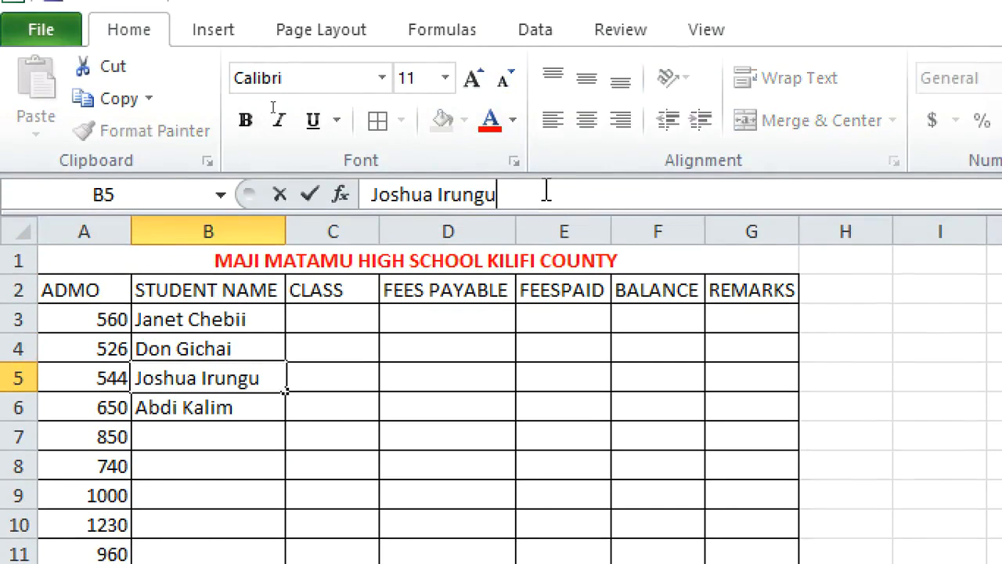
{"action": "type", "text": "mau"}
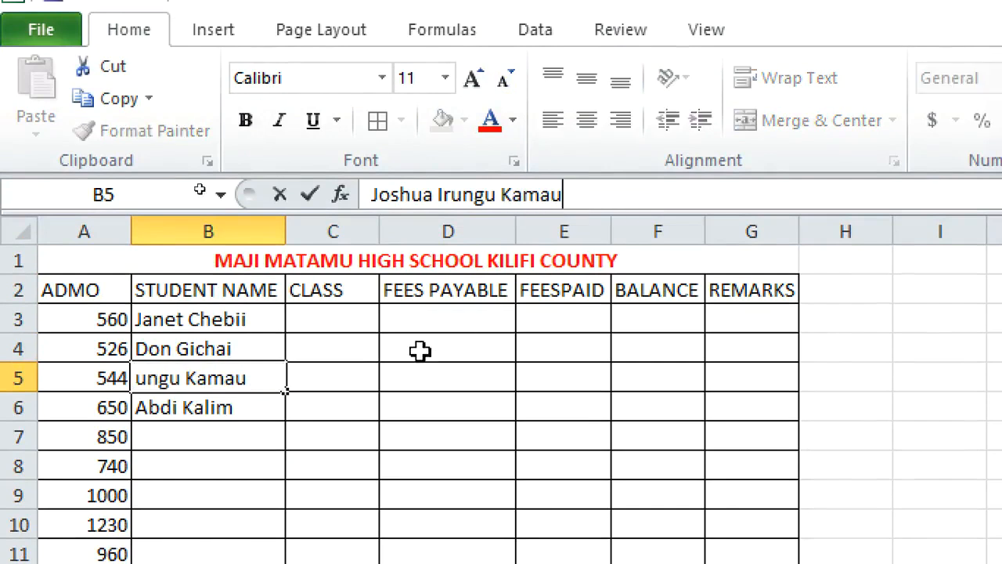
{"action": "left_click", "coordinate": [226, 439]}
Append the surname Mahammed to the student name in B6 and autofit the width of column B
{"action": "left_click", "coordinate": [221, 408]}
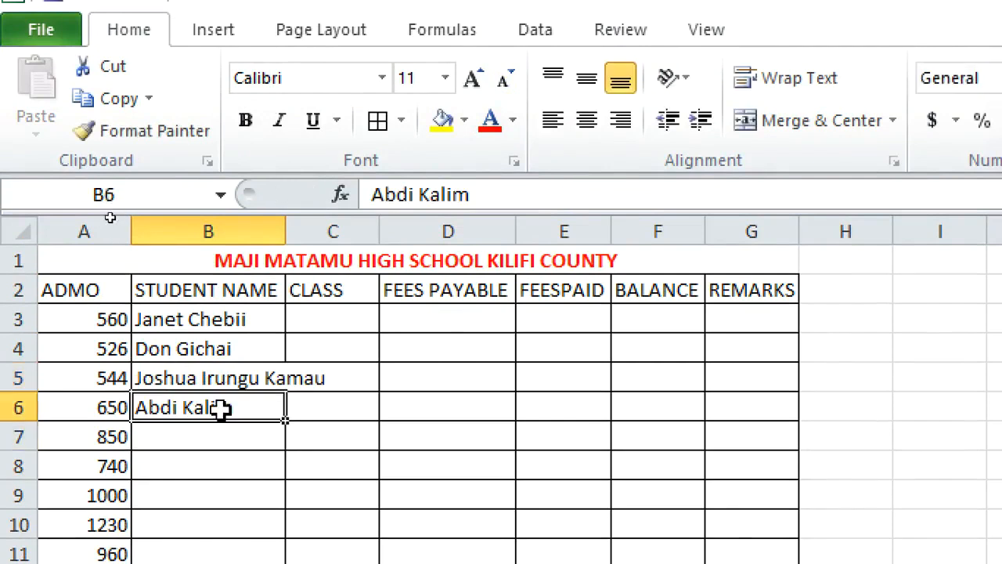
{"action": "left_click", "coordinate": [506, 206]}
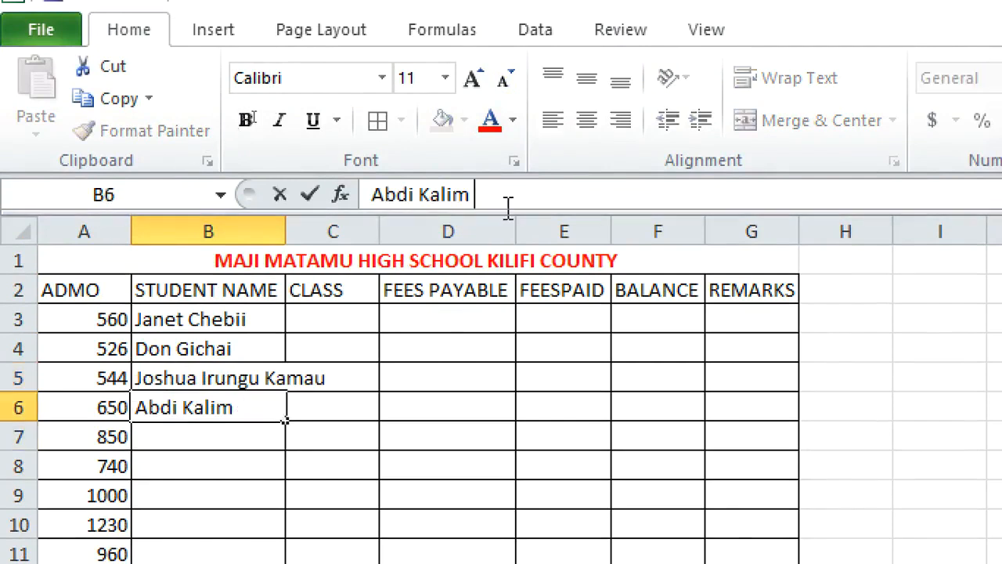
{"action": "type", "text": "Maha"}
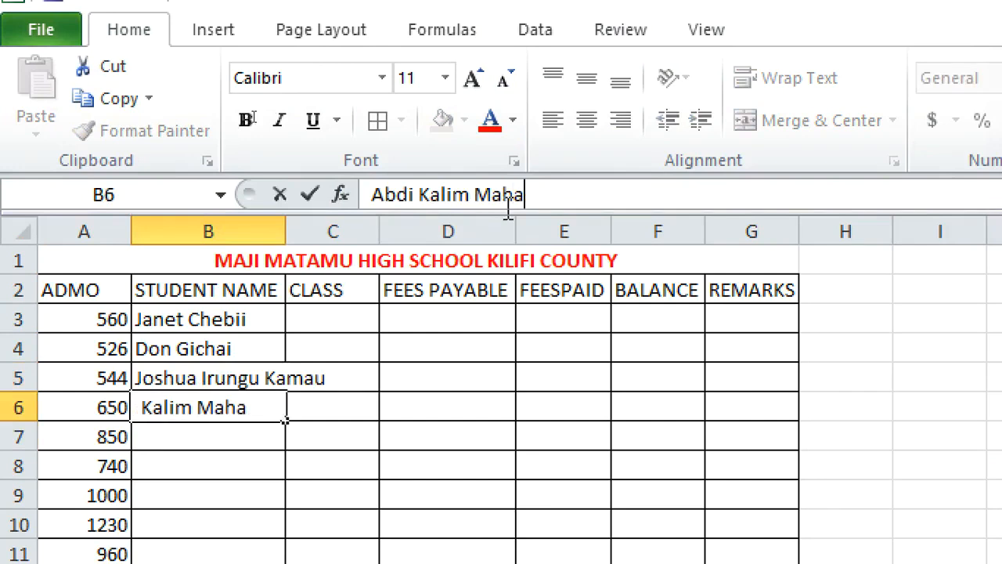
{"action": "key", "text": "BackSpace"}
{"action": "key", "text": "BackSpace"}
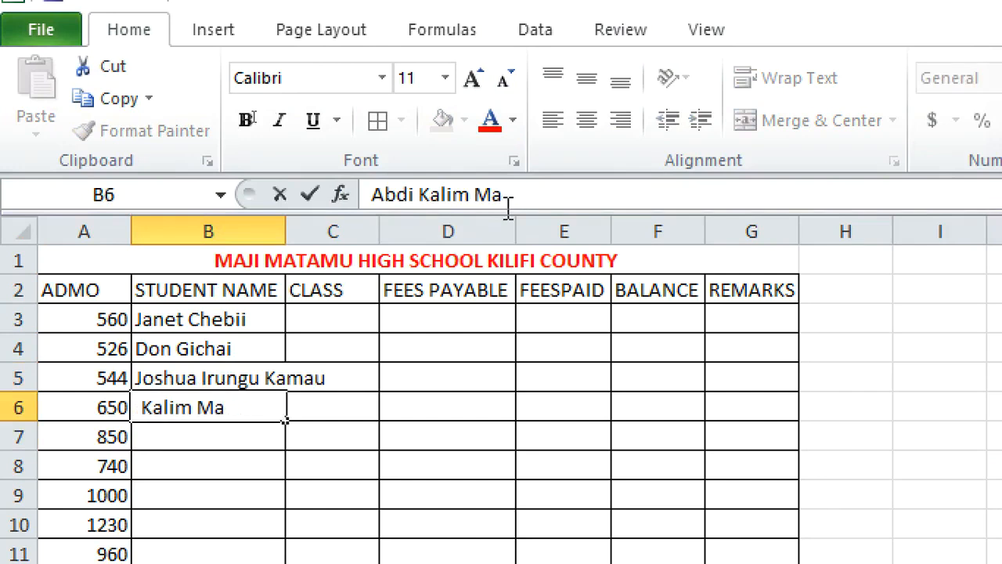
{"action": "type", "text": "hammed"}
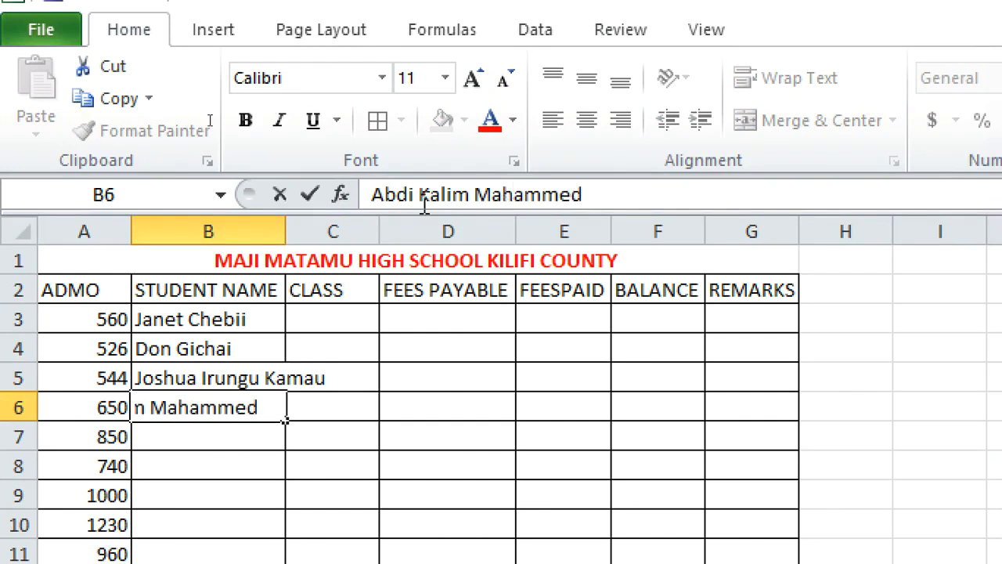
{"action": "left_click", "coordinate": [385, 415]}
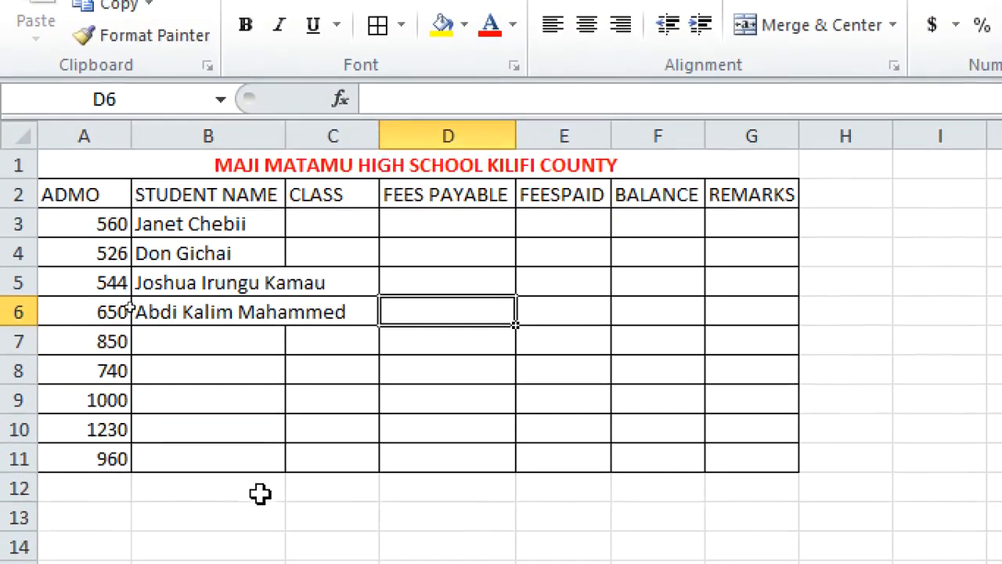
{"action": "double_click", "coordinate": [286, 135]}
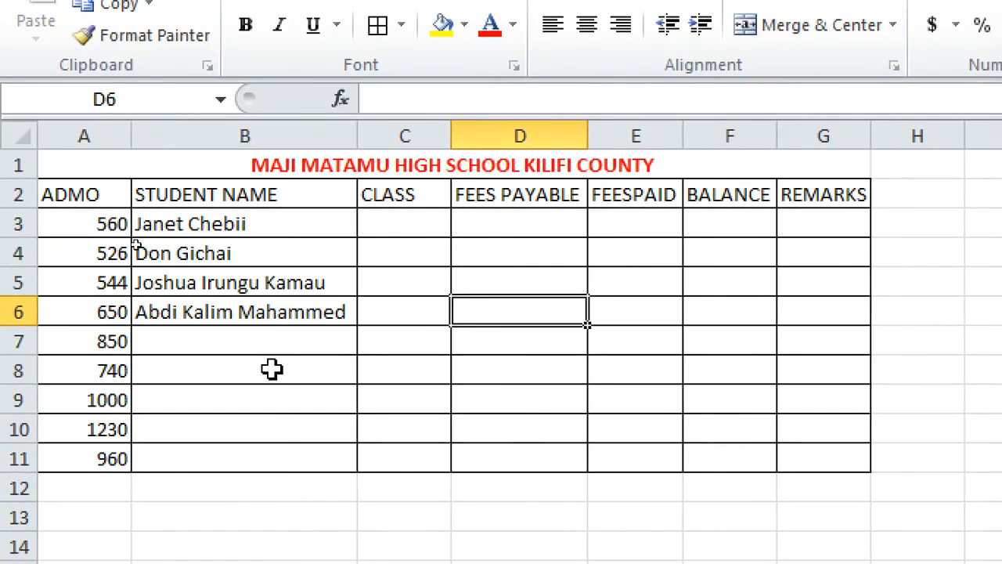
{"action": "left_click", "coordinate": [230, 340]}
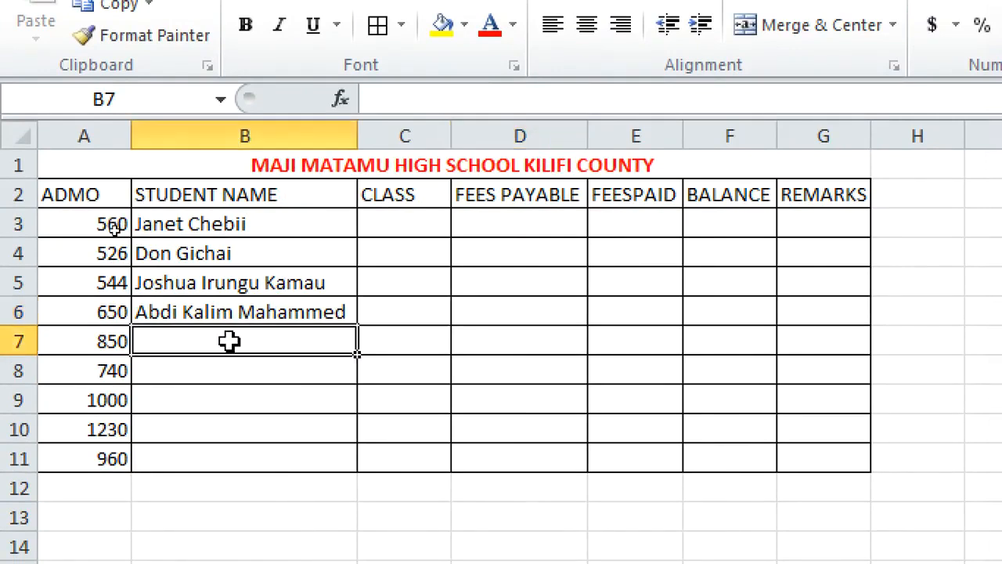
{"action": "type", "text": "a"}
{"action": "key", "text": "BackSpace"}
{"action": "key", "text": "BackSpace"}
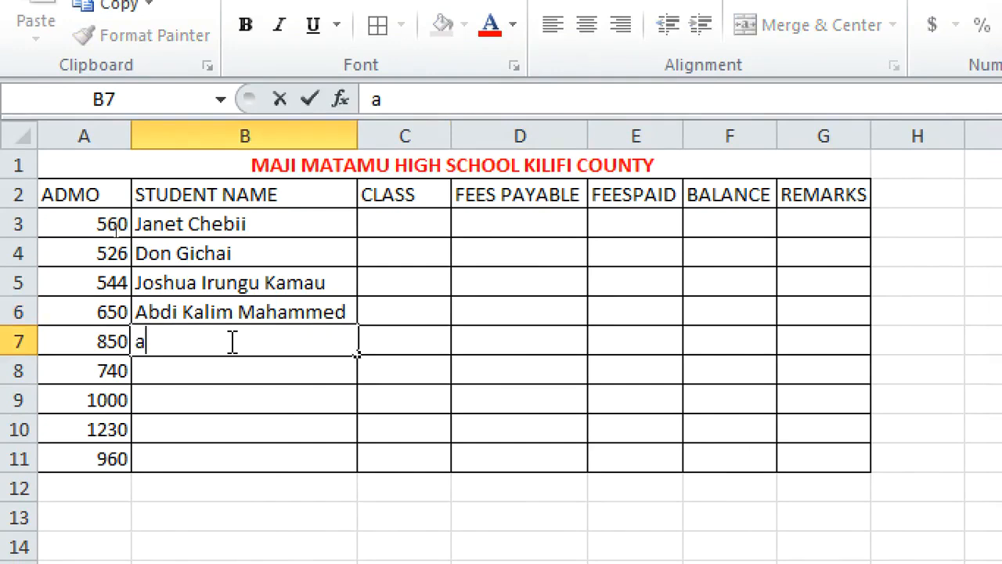
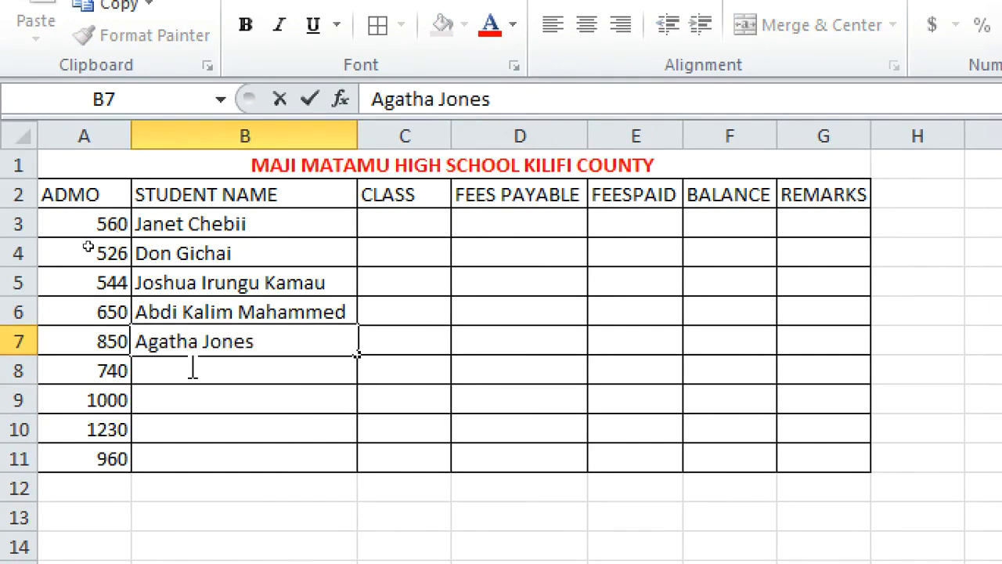
Delete rows 8 to 11 from the table
{"action": "left_click_drag", "start_coordinate": [11, 371], "coordinate": [11, 458]}
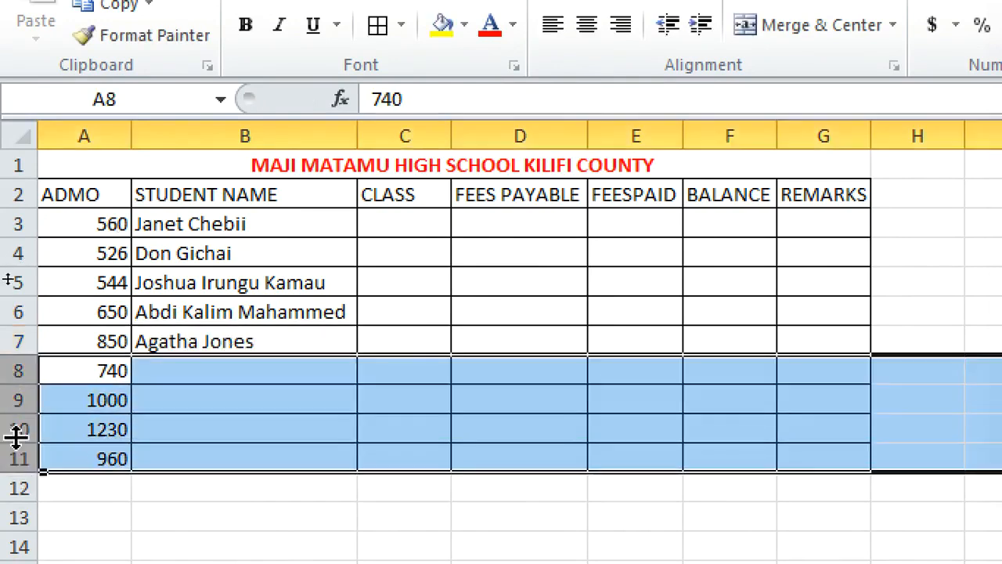
{"action": "right_click", "coordinate": [17, 413]}
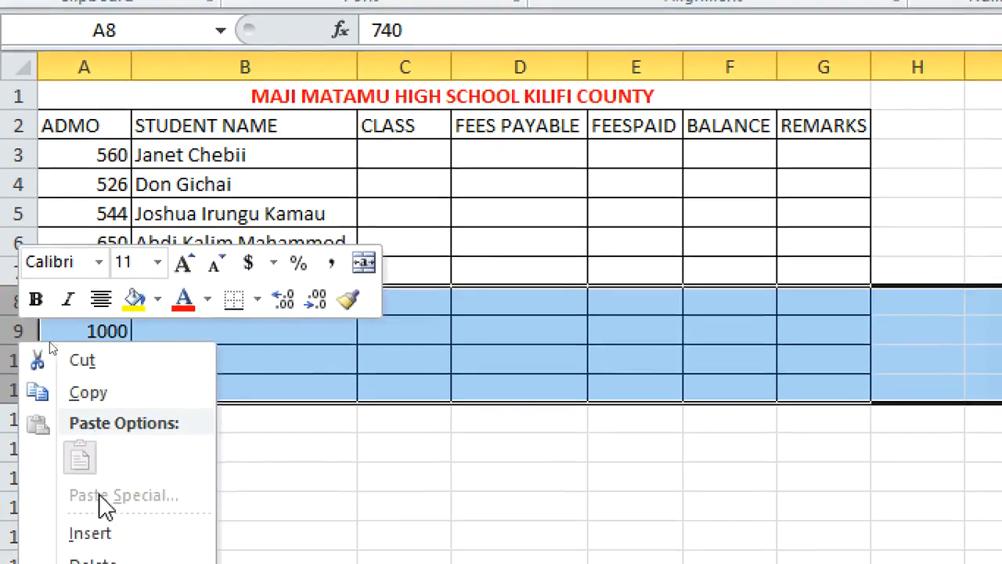
{"action": "left_click", "coordinate": [94, 562]}
{"action": "left_click", "coordinate": [480, 421]}
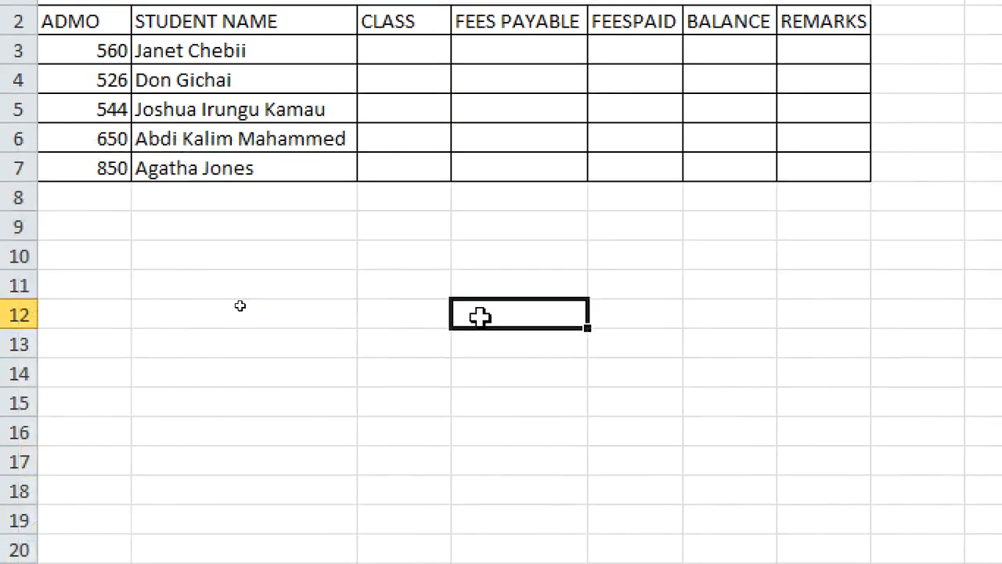
Enter the classes 2w, 2c, 2x, 2c and 2w in C3 to C7
{"action": "left_click", "coordinate": [417, 56]}
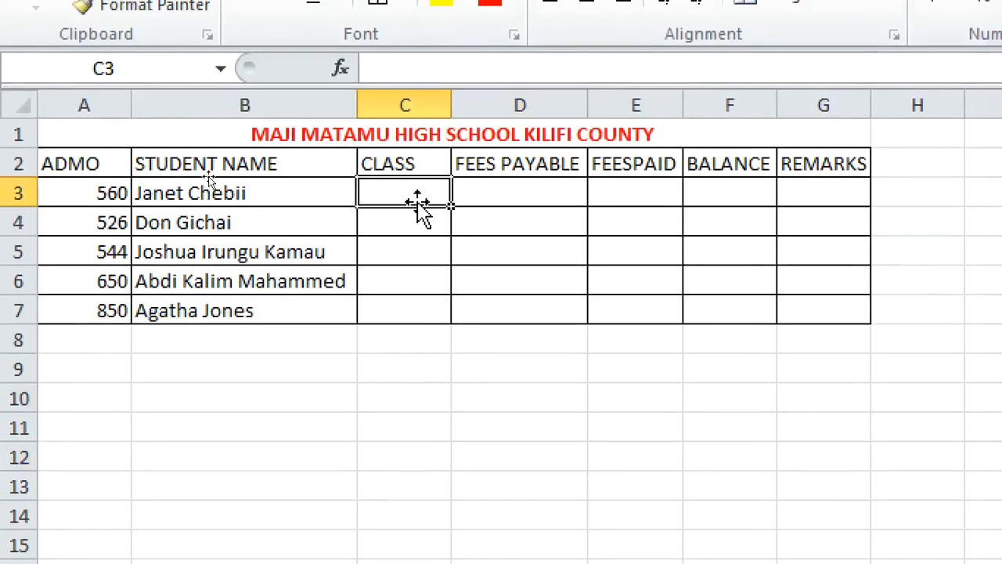
{"action": "type", "text": "2w"}
{"action": "key", "text": "Return"}
{"action": "type", "text": "2c"}
{"action": "key", "text": "Return"}
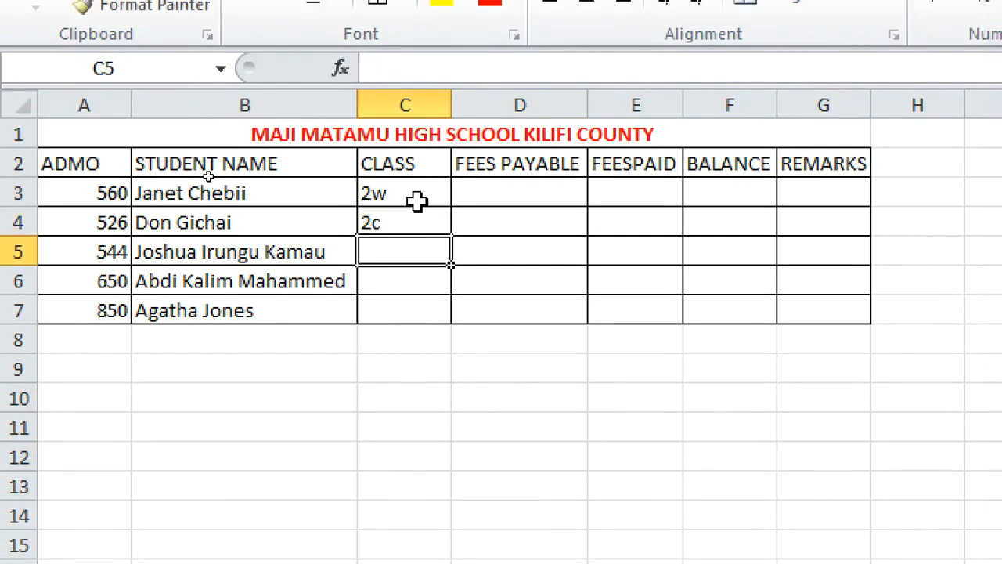
{"action": "type", "text": "2x"}
{"action": "key", "text": "Return"}
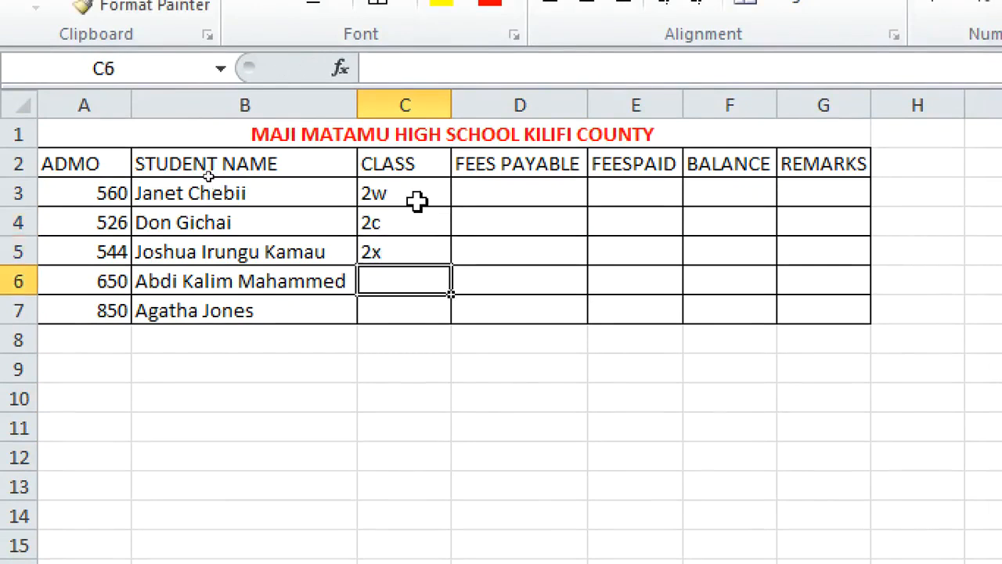
{"action": "type", "text": "2c"}
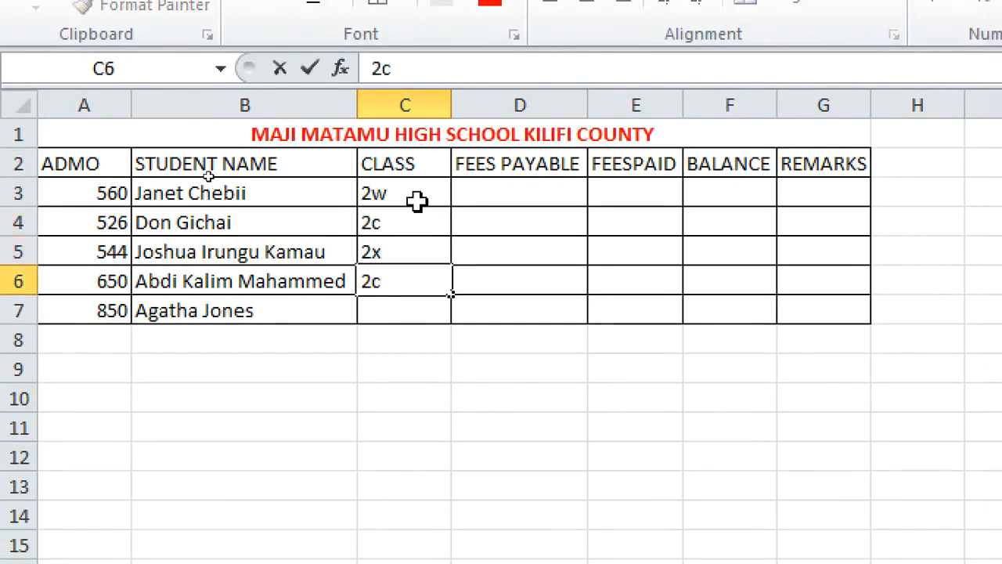
{"action": "key", "text": "Return"}
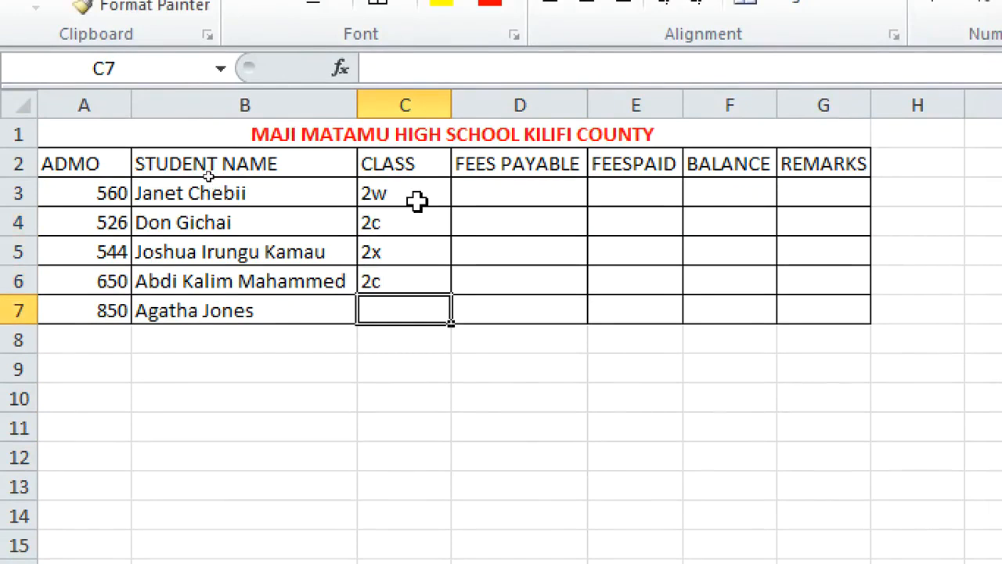
{"action": "type", "text": "2w"}
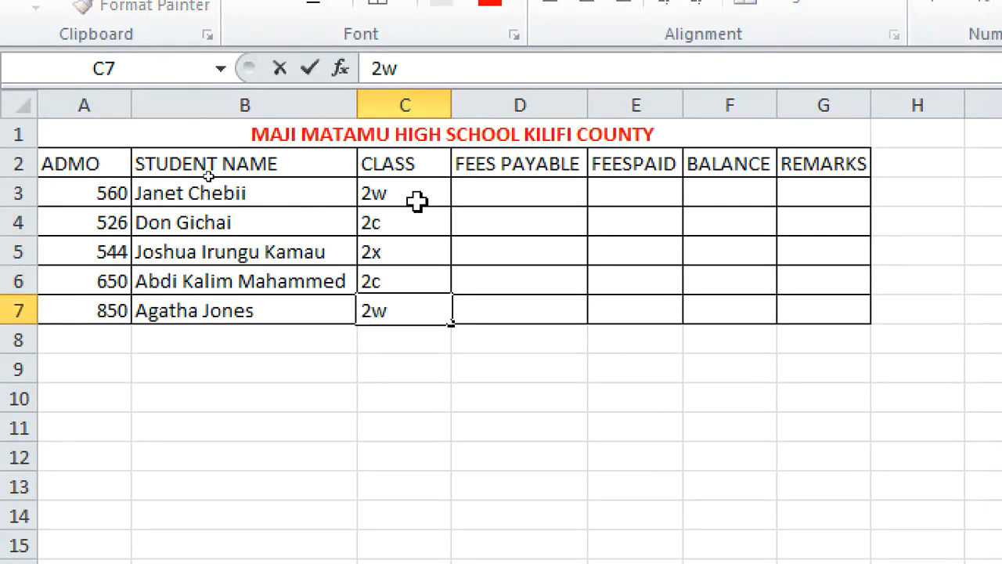
Enter 56000 as fees payable in D3 and fill it down to D7
{"action": "left_click", "coordinate": [492, 194]}
{"action": "type", "text": "56000"}
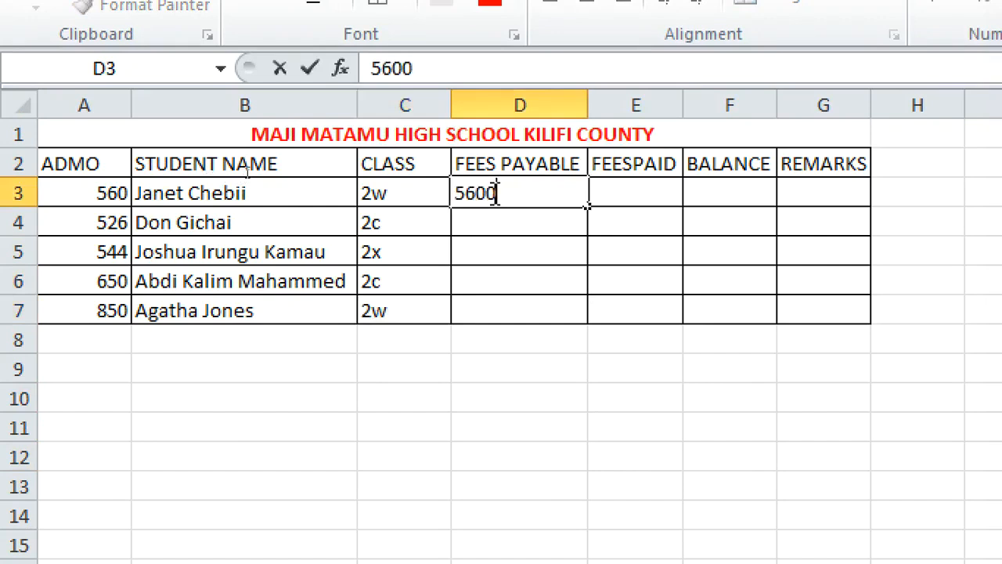
{"action": "left_click", "coordinate": [534, 272]}
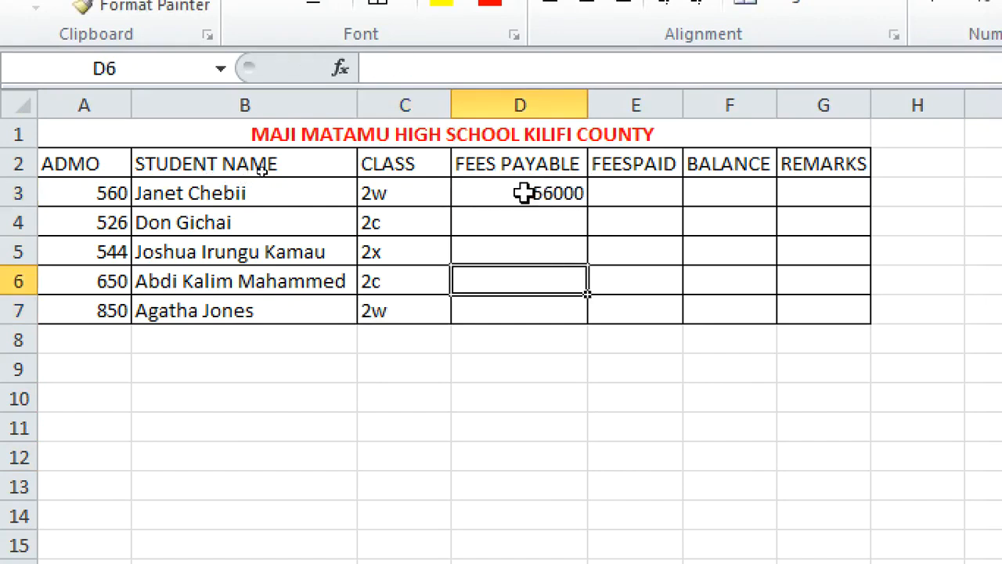
{"action": "left_click", "coordinate": [523, 193]}
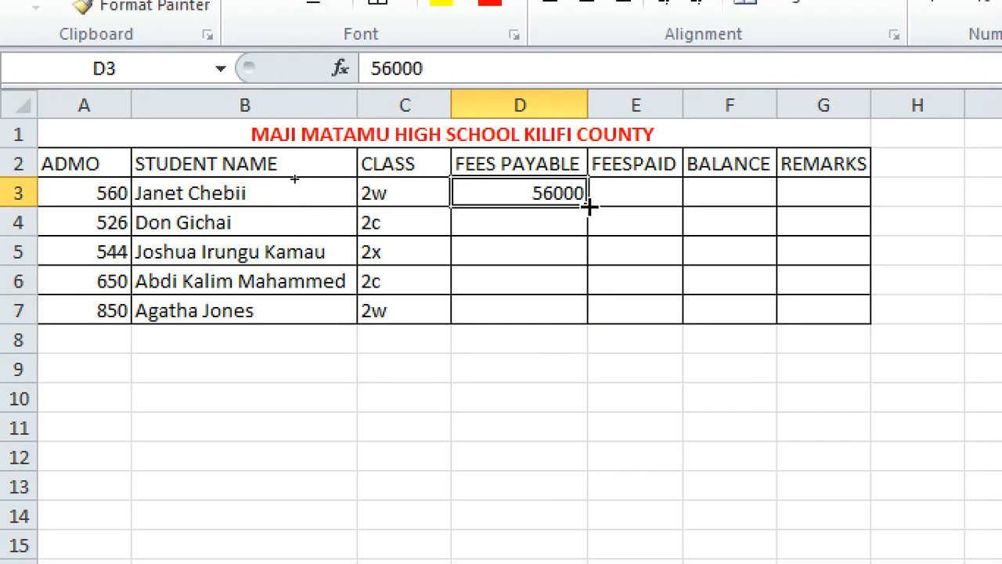
{"action": "left_click_drag", "start_coordinate": [588, 206], "coordinate": [611, 314]}
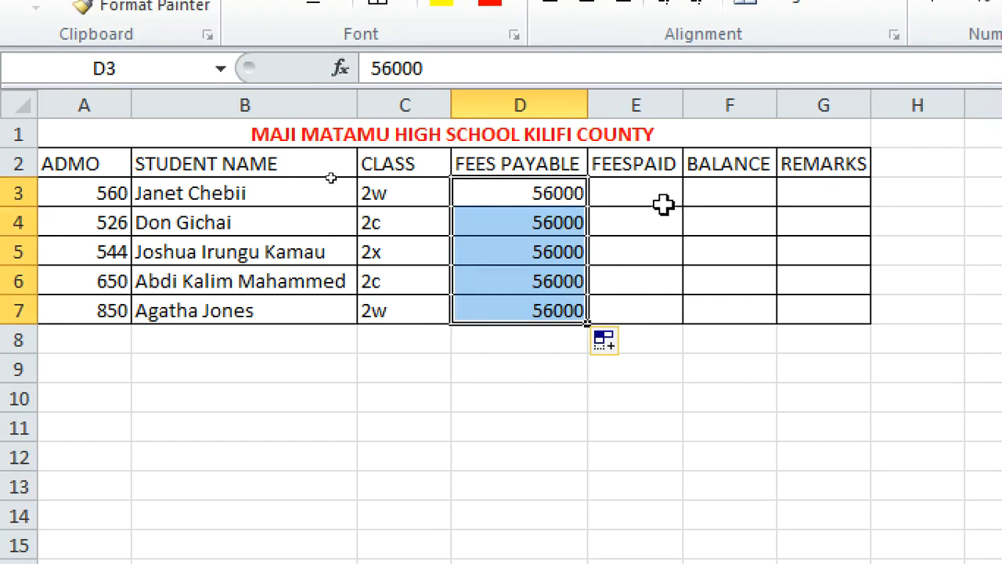
Enter 6500 as fees paid in E3
{"action": "left_click", "coordinate": [640, 192]}
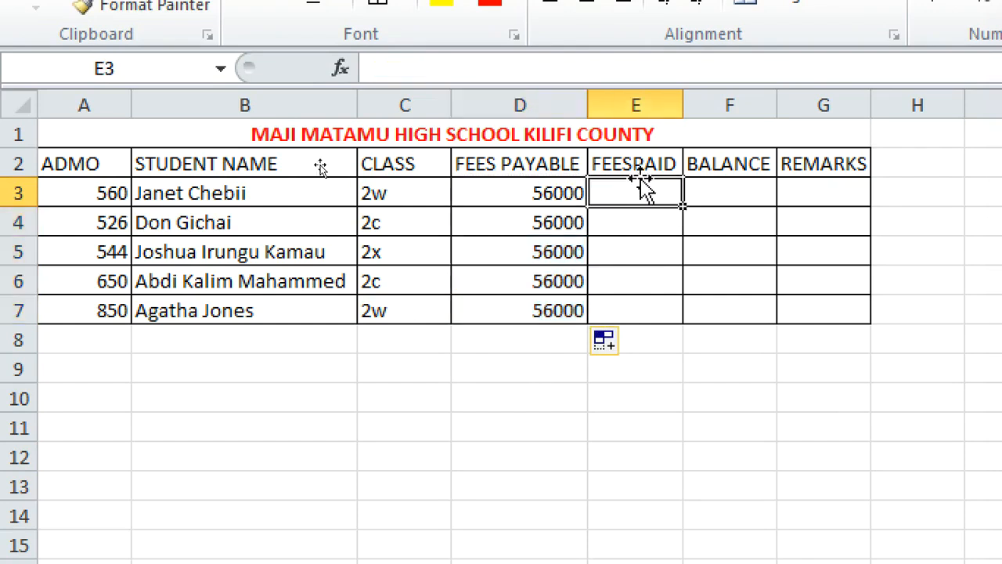
{"action": "type", "text": "6500"}
{"action": "key", "text": "ctrl+Return"}
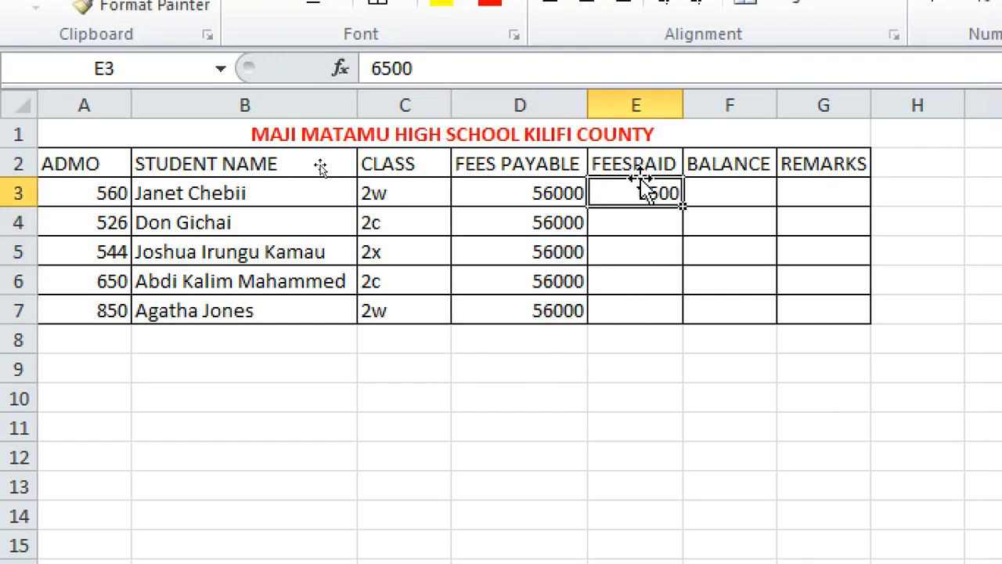
{"action": "key", "text": "Up"}
{"action": "type", "text": "85"}
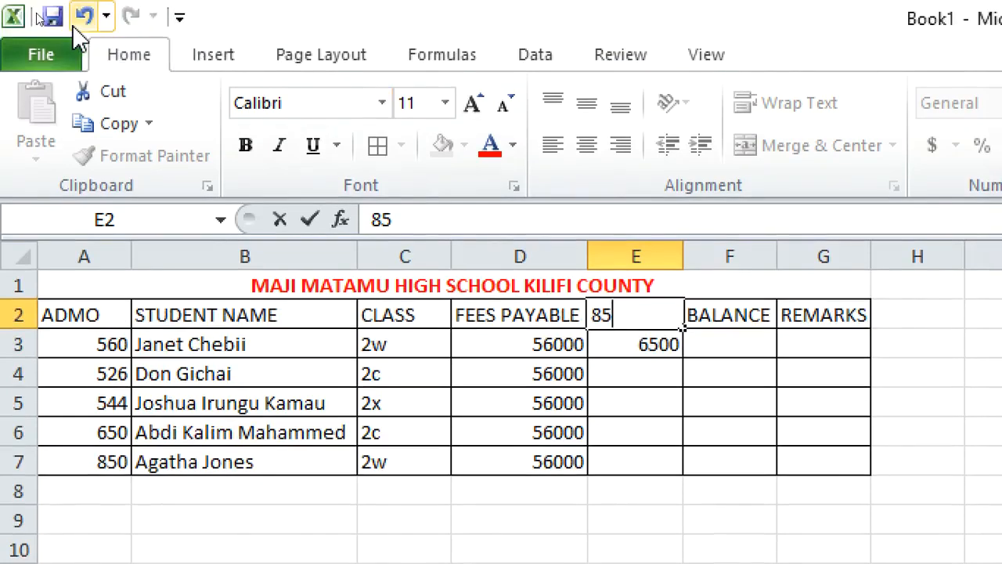
{"action": "left_click", "coordinate": [79, 28]}
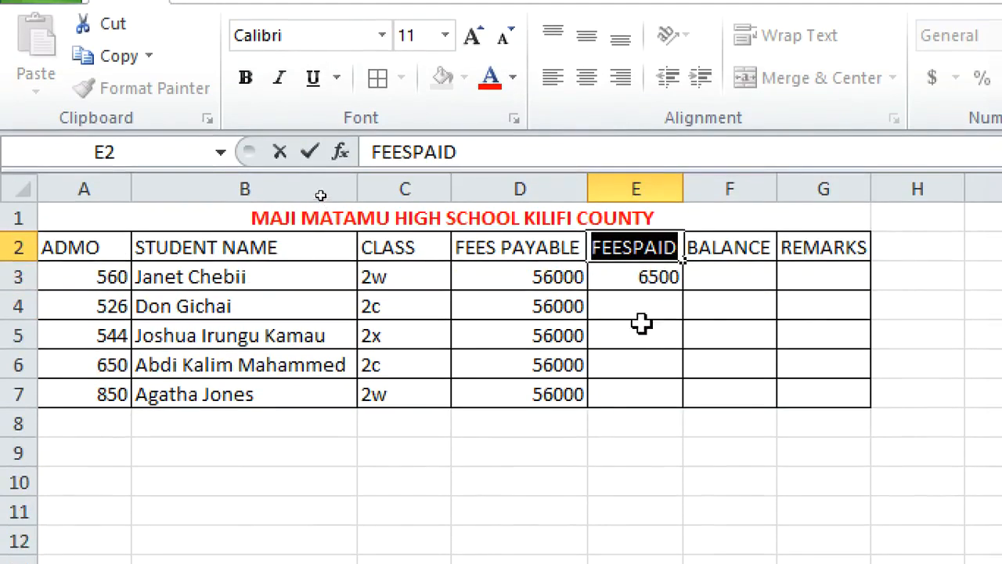
Enter fees paid of 8500, 7455, 9650 and 45222 in E4 to E7
{"action": "left_click", "coordinate": [637, 373]}
{"action": "type", "text": "8500"}
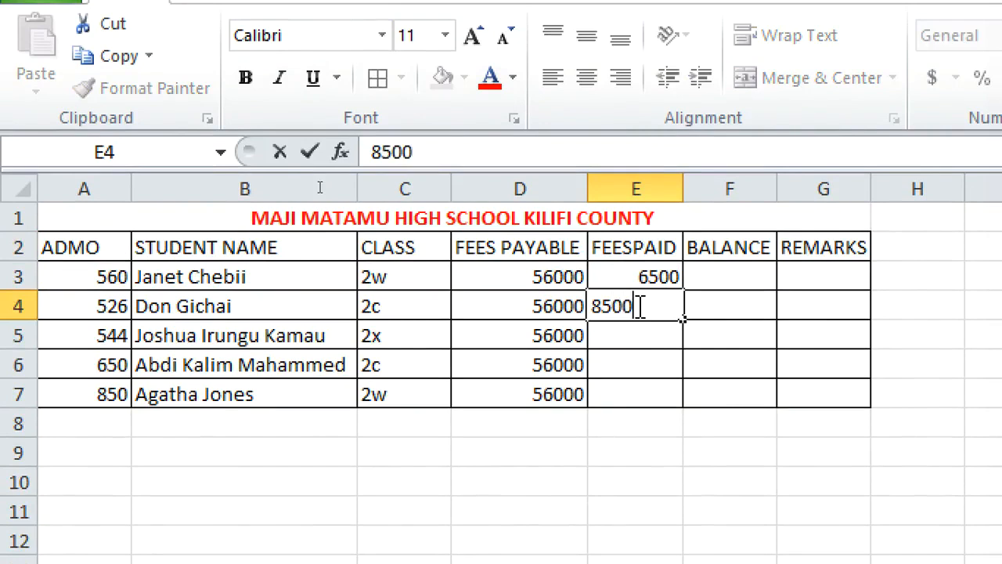
{"action": "key", "text": "Return"}
{"action": "type", "text": "7455"}
{"action": "key", "text": "Return"}
{"action": "type", "text": "9650"}
{"action": "key", "text": "Return"}
{"action": "type", "text": "45222"}
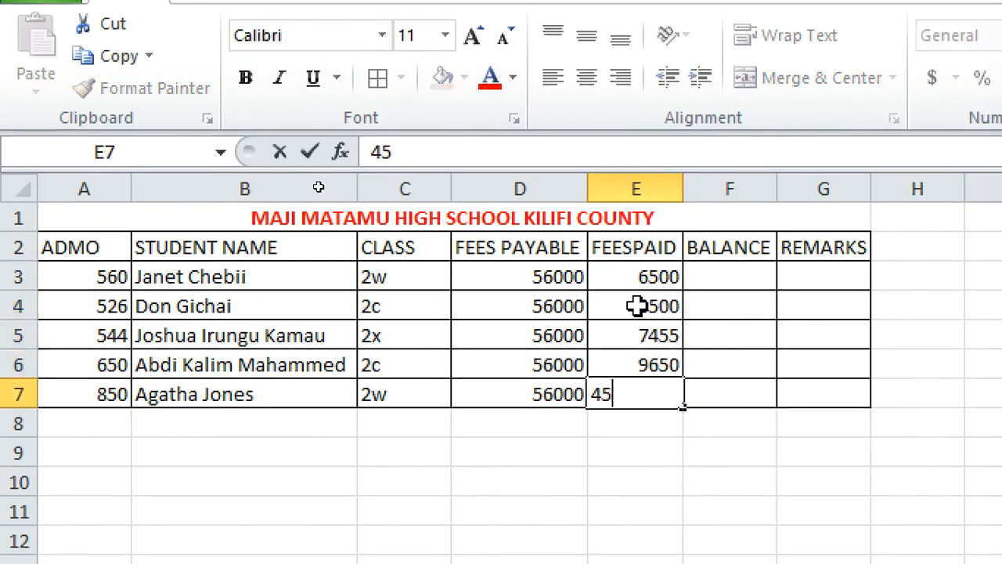
{"action": "key", "text": "Return"}
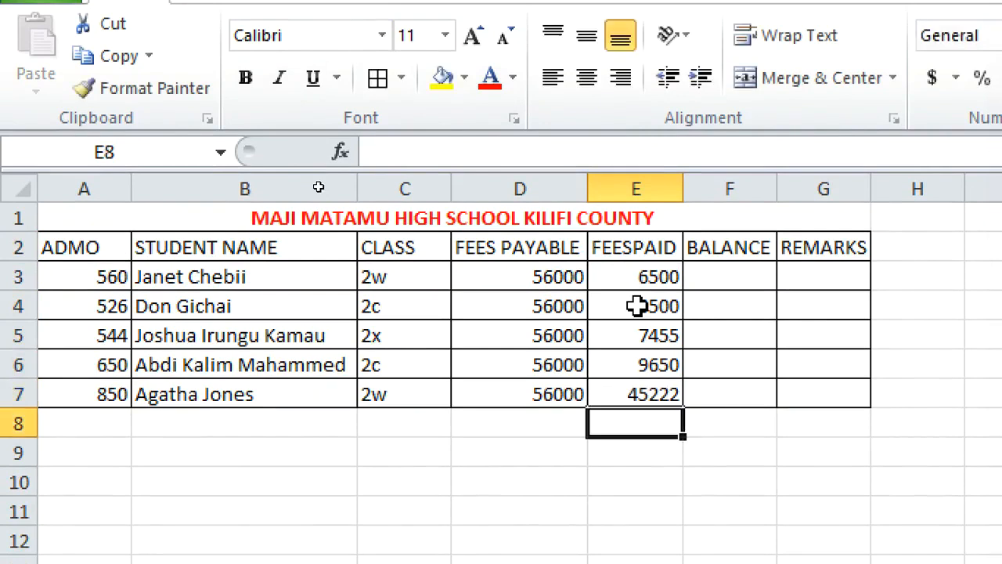
Bold the column headings in row 2 from A2 to G2
{"action": "left_click", "coordinate": [399, 448]}
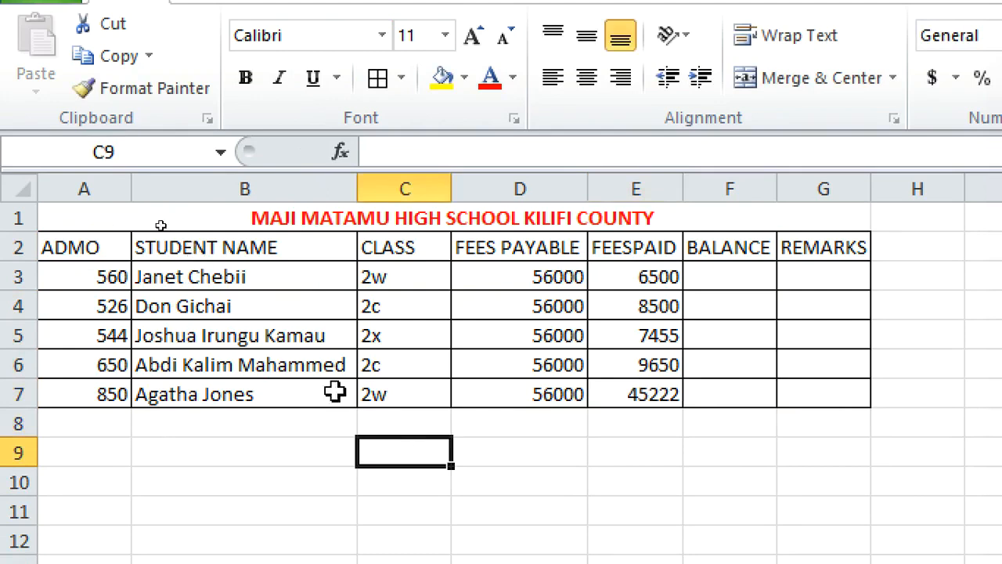
{"action": "left_click_drag", "start_coordinate": [60, 246], "coordinate": [787, 237]}
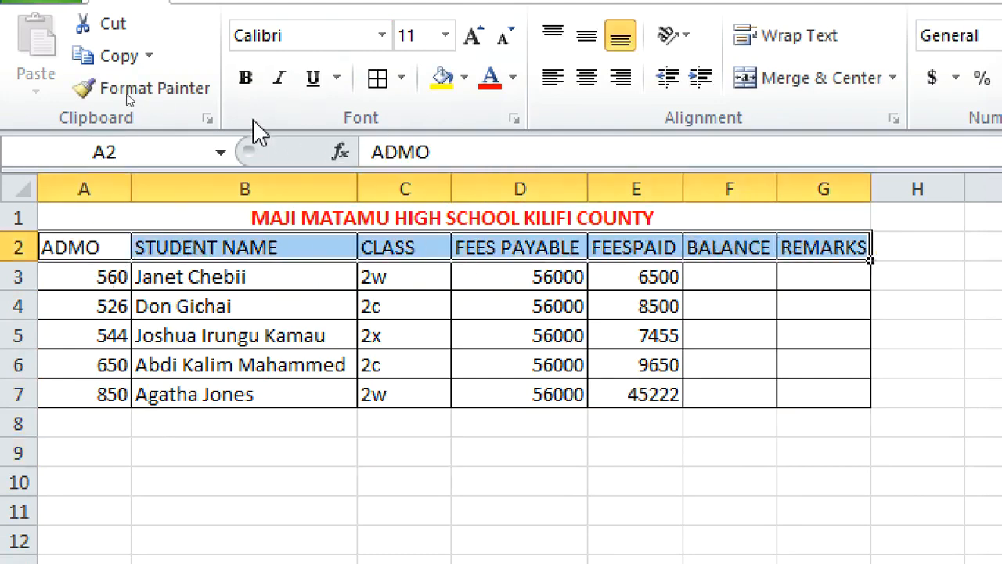
{"action": "left_click", "coordinate": [246, 80]}
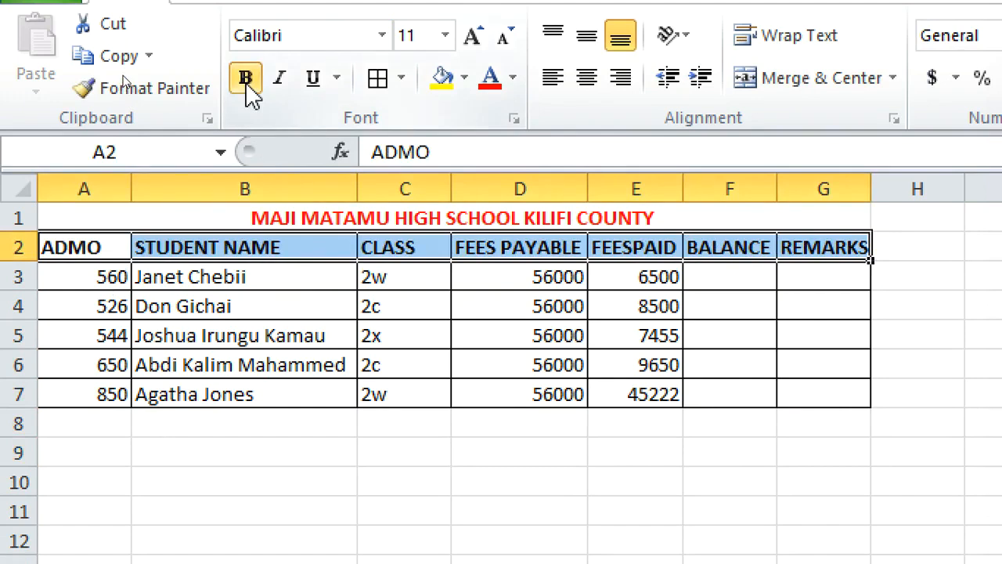
Change the font of the student names in B3 to B7 to Bahnschrift
{"action": "left_click_drag", "start_coordinate": [162, 284], "coordinate": [198, 385]}
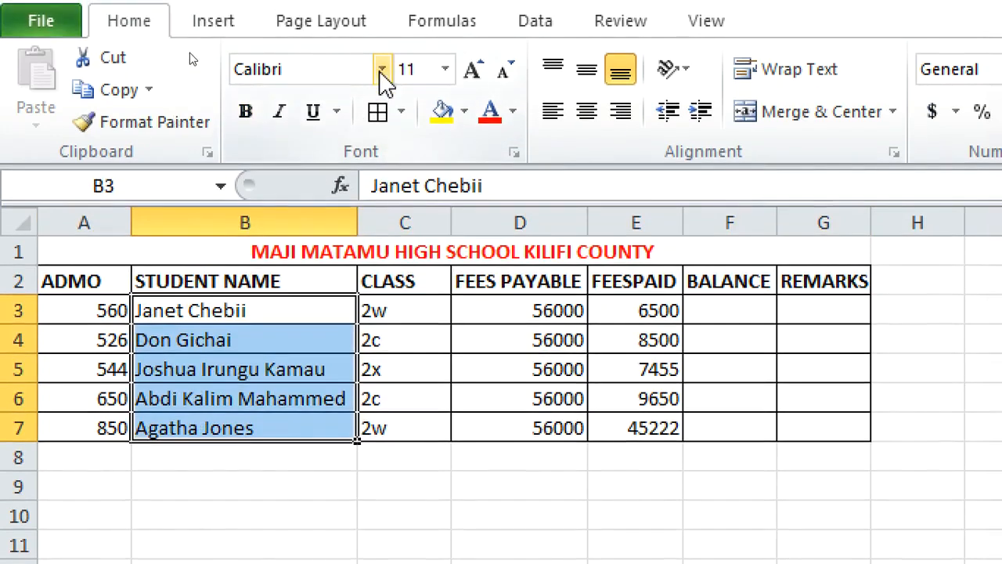
{"action": "left_click", "coordinate": [381, 35]}
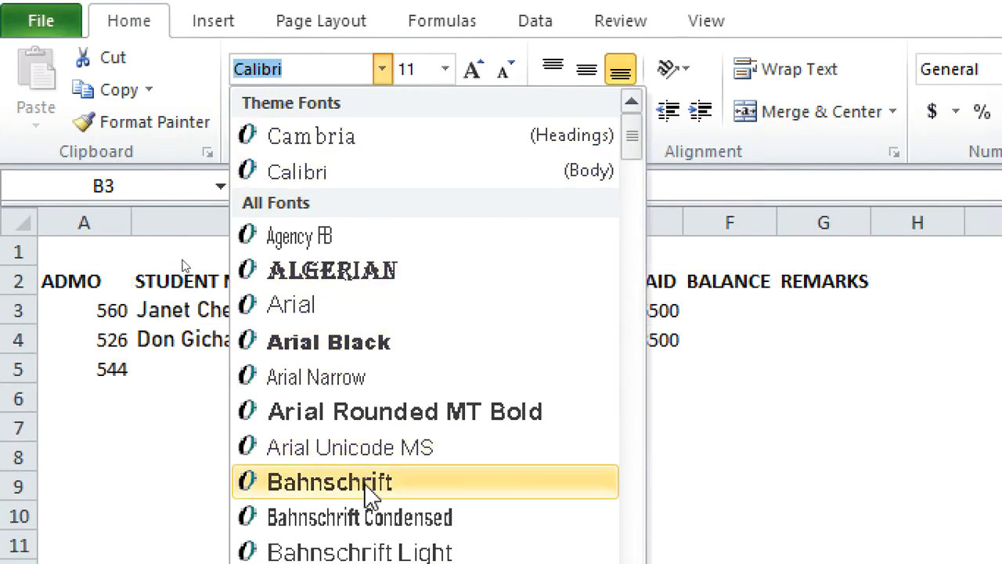
{"action": "left_click", "coordinate": [381, 479]}
{"action": "left_click", "coordinate": [416, 522]}
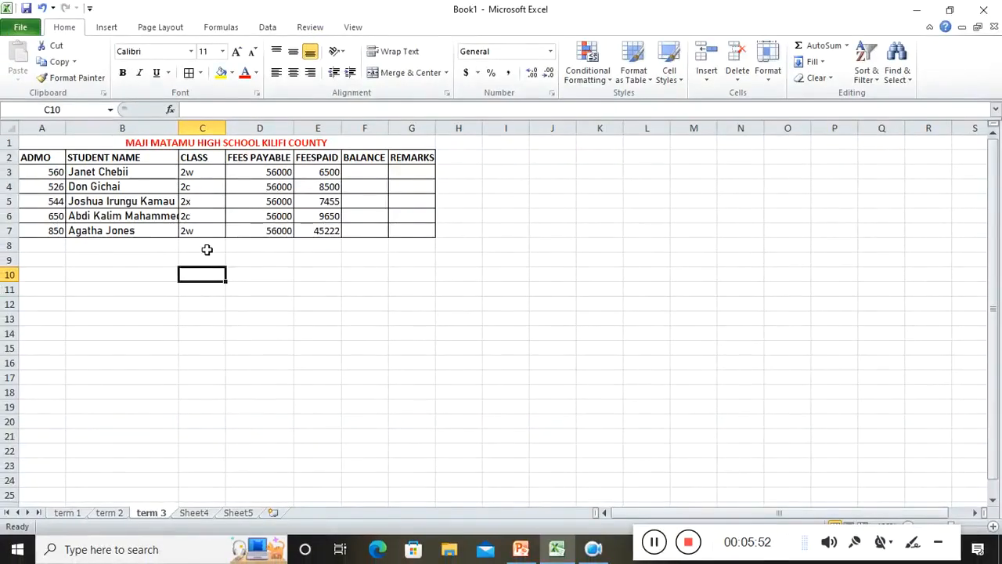
Review the Lesson 3 worksheet formatting topics listed on the PowerPoint slide
{"action": "left_click", "coordinate": [689, 544]}
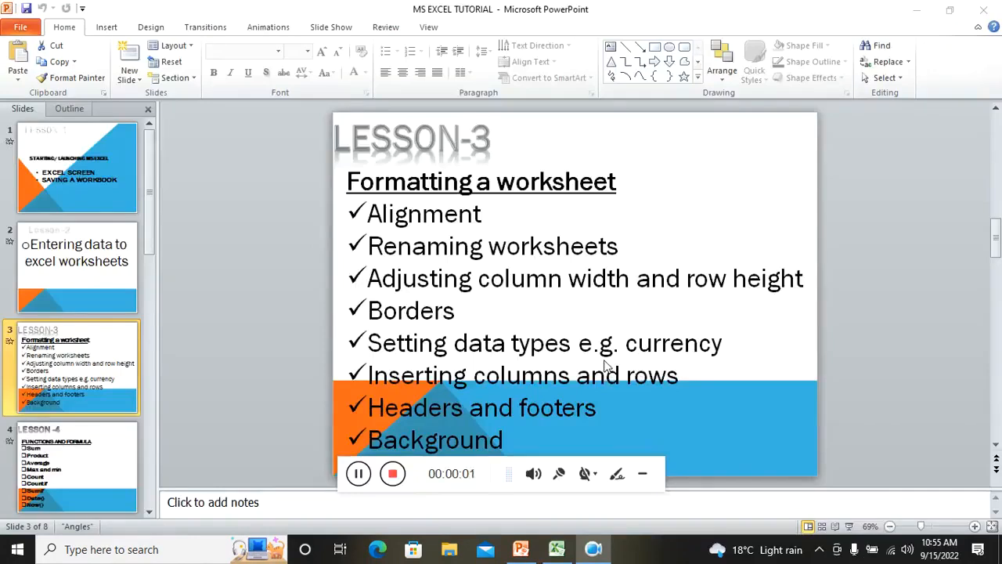
{"action": "left_click", "coordinate": [642, 473]}
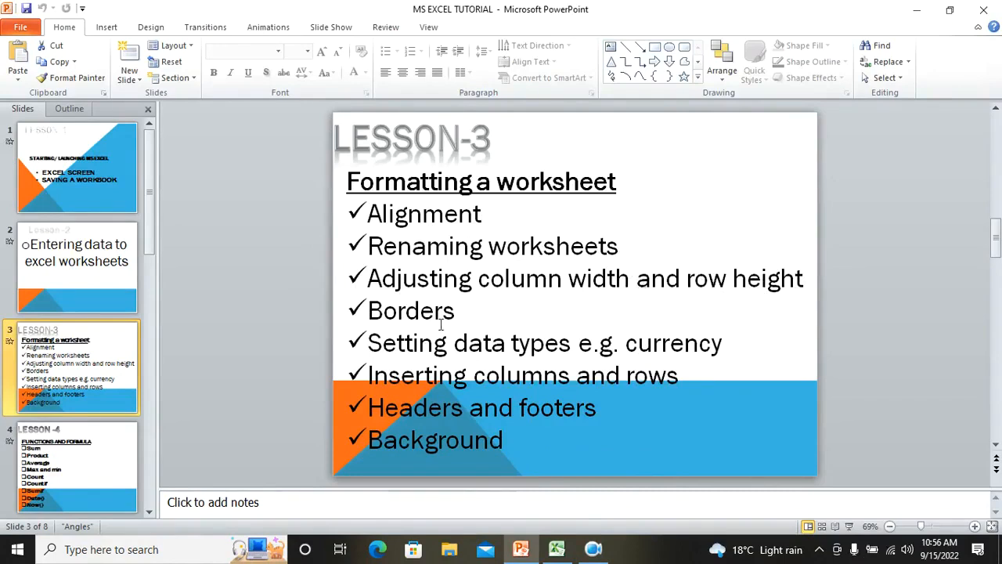
{"action": "left_click_drag", "start_coordinate": [461, 310], "coordinate": [373, 248]}
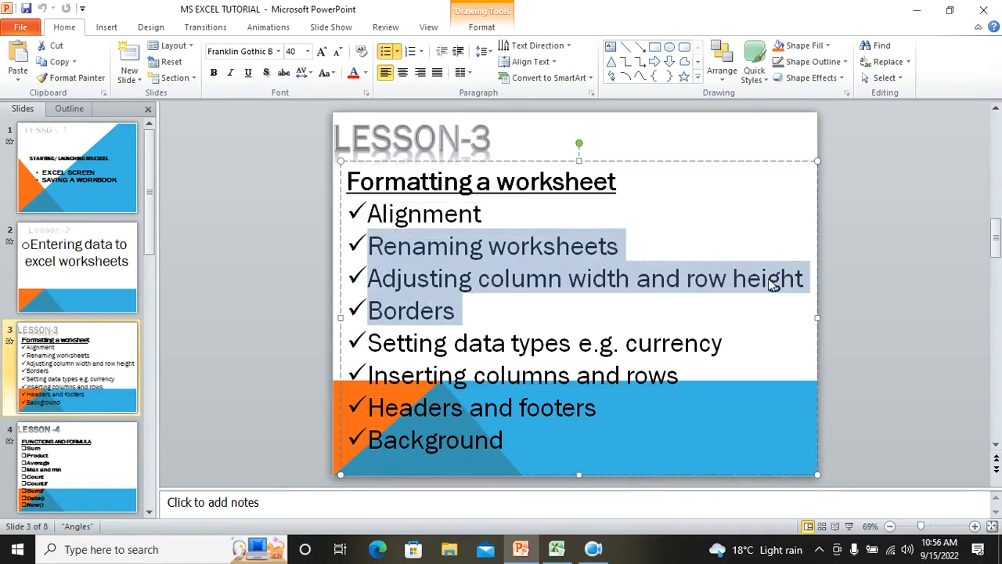
{"action": "left_click", "coordinate": [473, 314]}
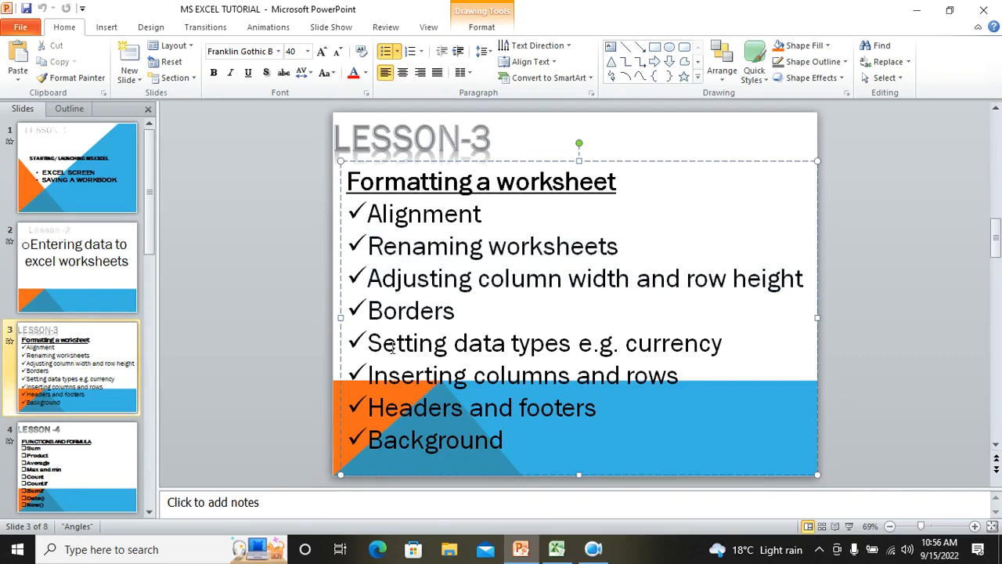
{"action": "left_click_drag", "start_coordinate": [368, 342], "coordinate": [650, 347]}
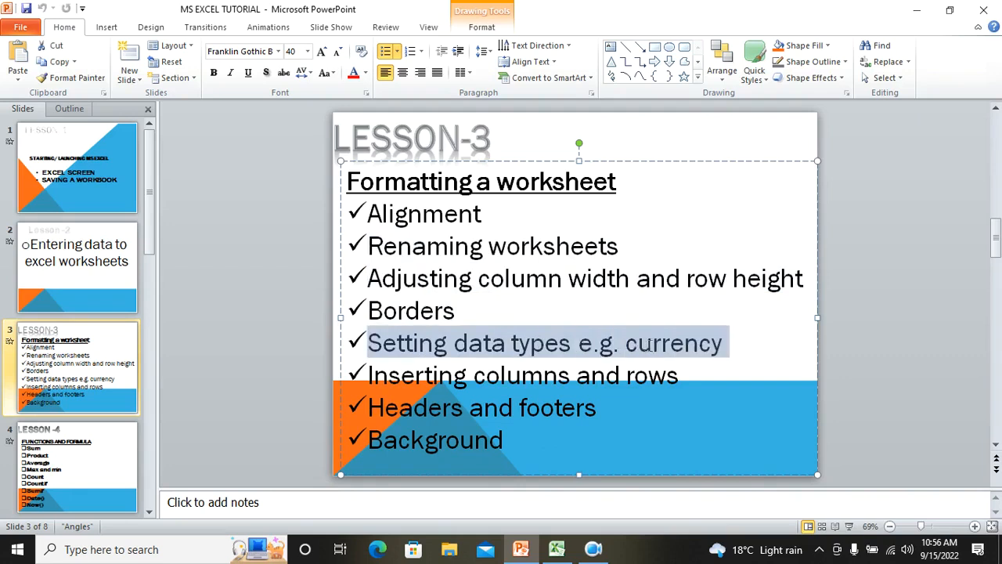
{"action": "left_click", "coordinate": [714, 346]}
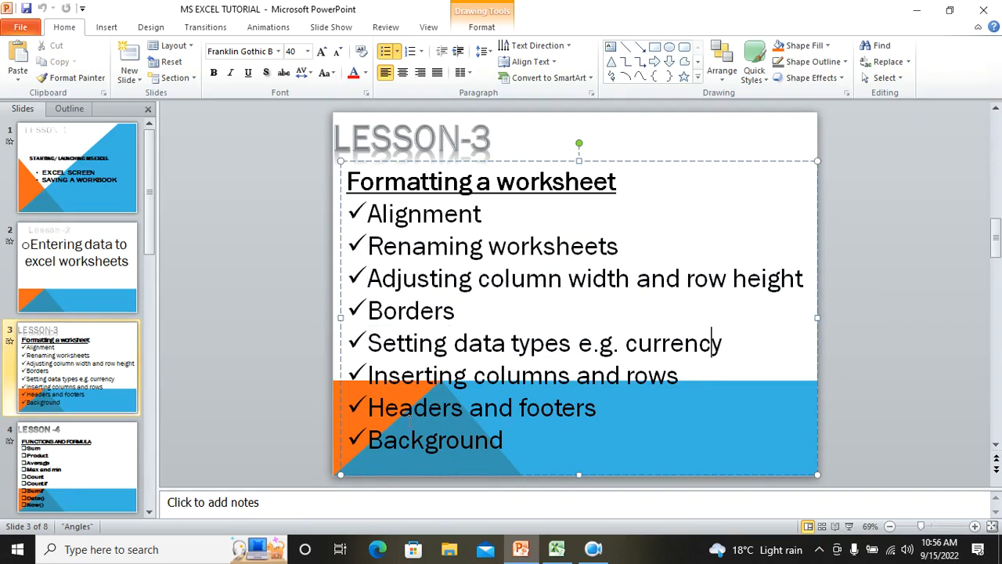
{"action": "left_click", "coordinate": [556, 549]}
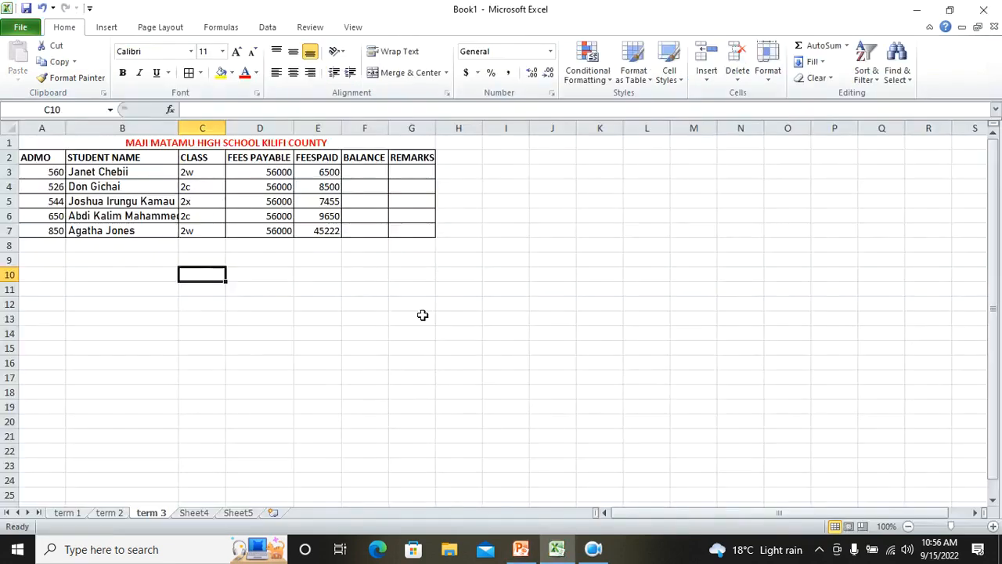
Set picture 7 from the Poultry folder as the sheet background, then delete the background
{"action": "left_click", "coordinate": [154, 28]}
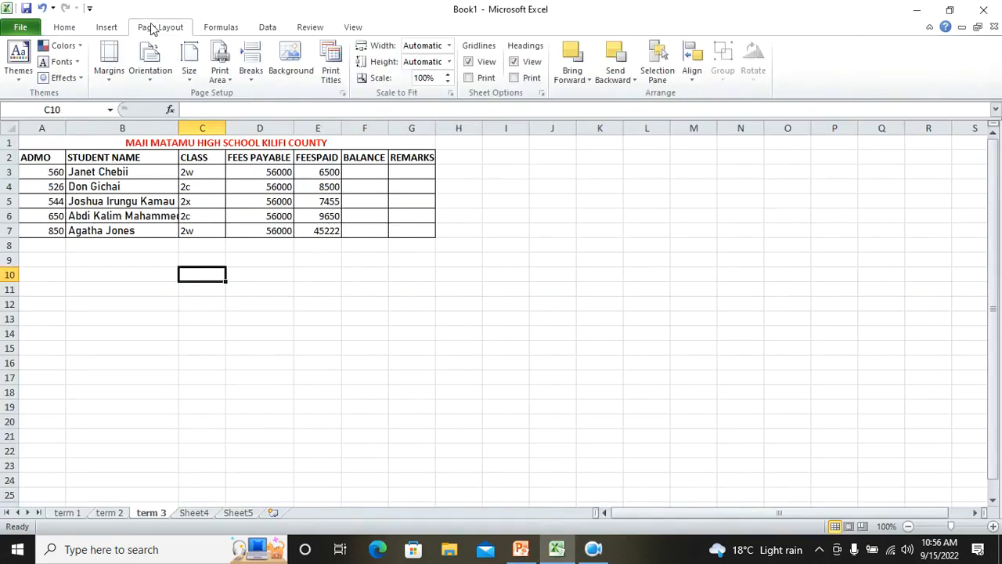
{"action": "left_click", "coordinate": [69, 30]}
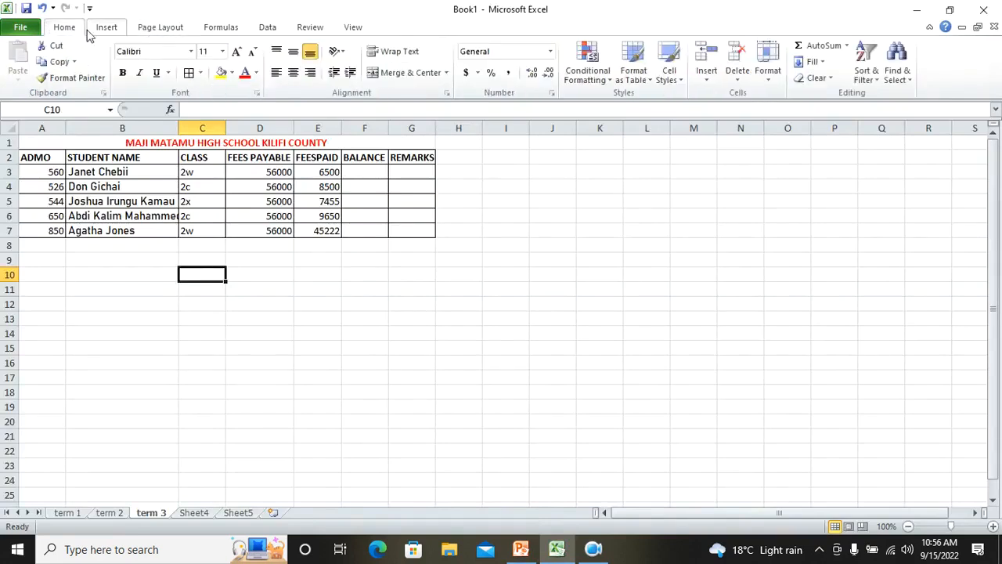
{"action": "left_click", "coordinate": [100, 30]}
{"action": "left_click", "coordinate": [155, 29]}
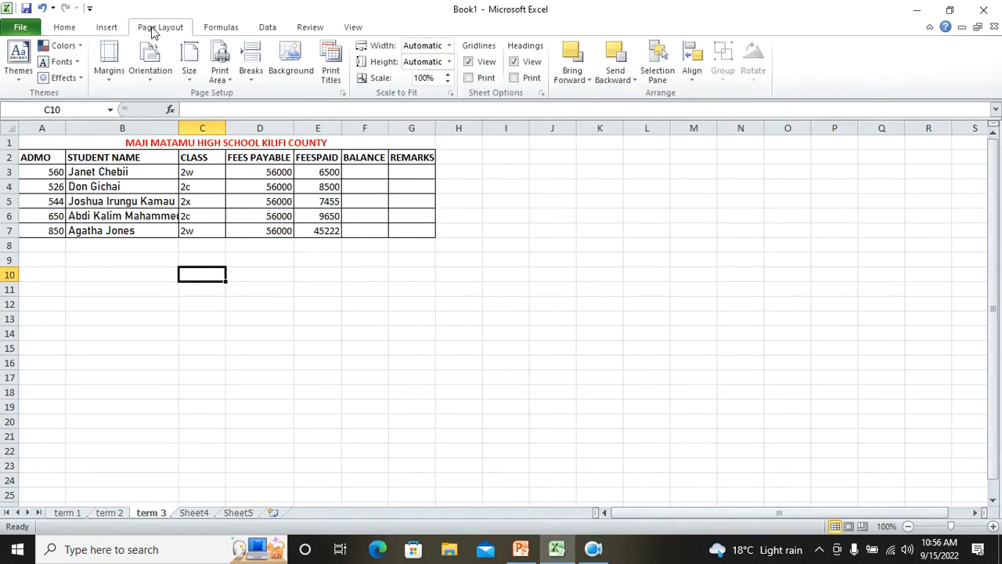
{"action": "left_click", "coordinate": [292, 68]}
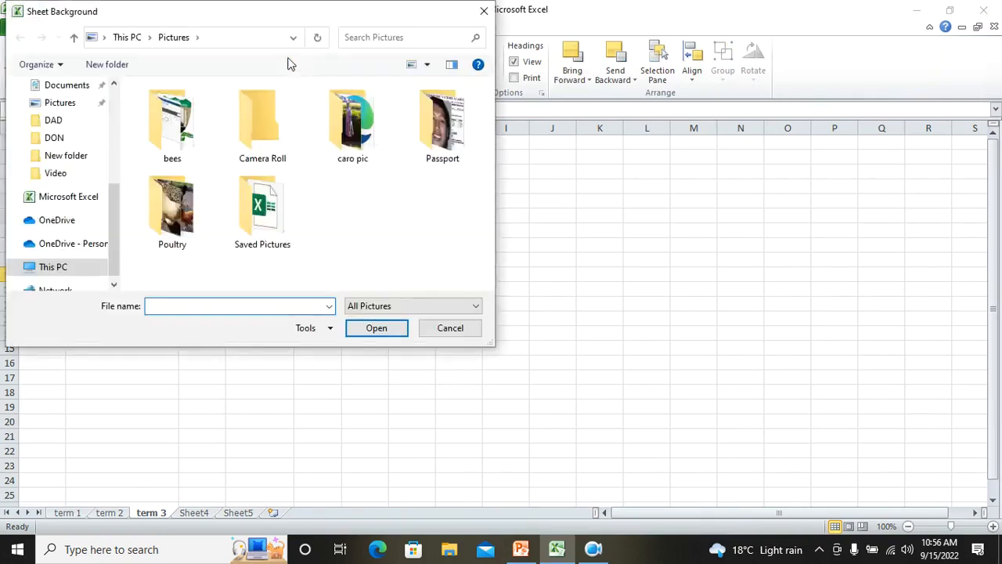
{"action": "double_click", "coordinate": [185, 209]}
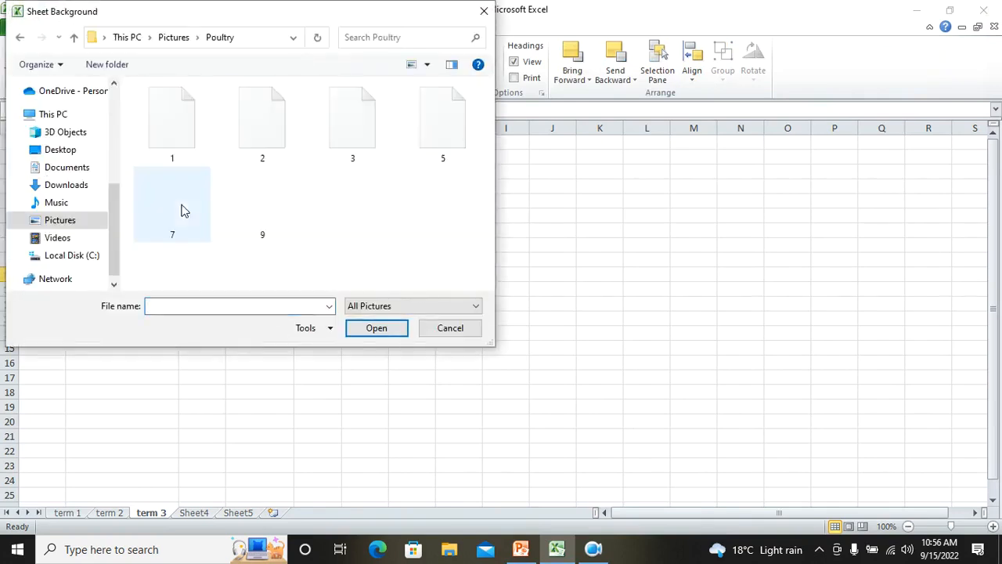
{"action": "double_click", "coordinate": [177, 220]}
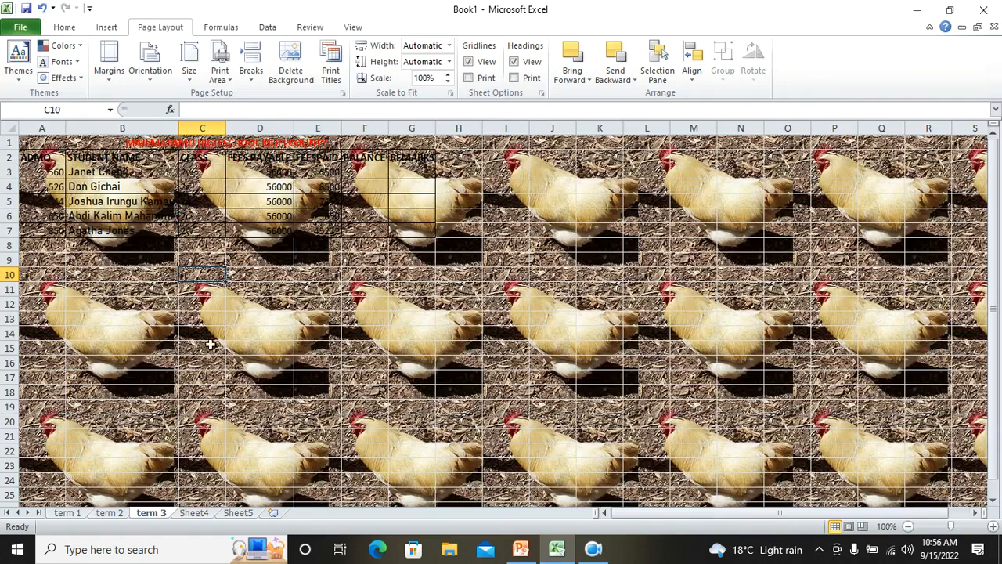
{"action": "left_click", "coordinate": [291, 75]}
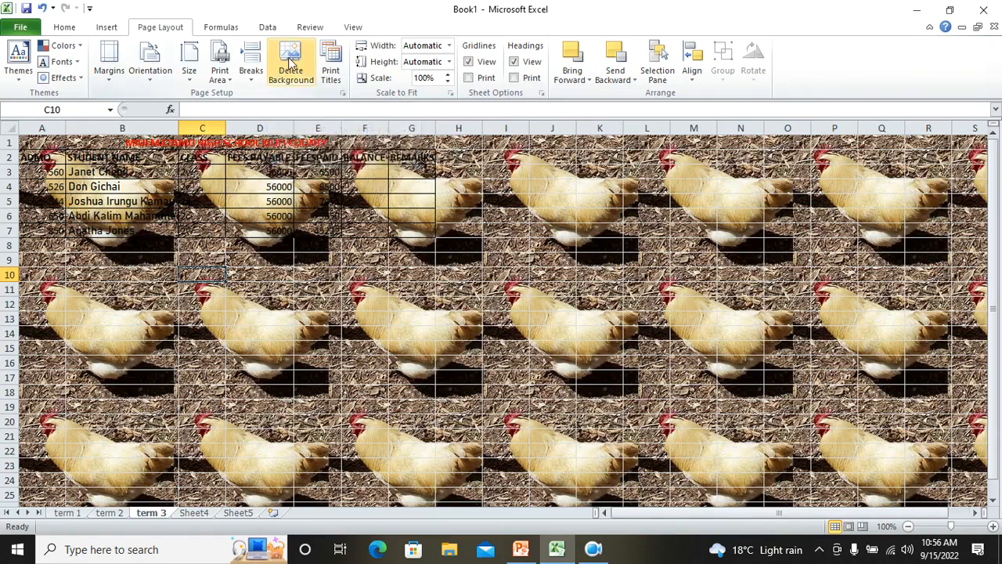
Set picture 1 from the bees folder as the sheet background, then delete the background
{"action": "left_click", "coordinate": [291, 62]}
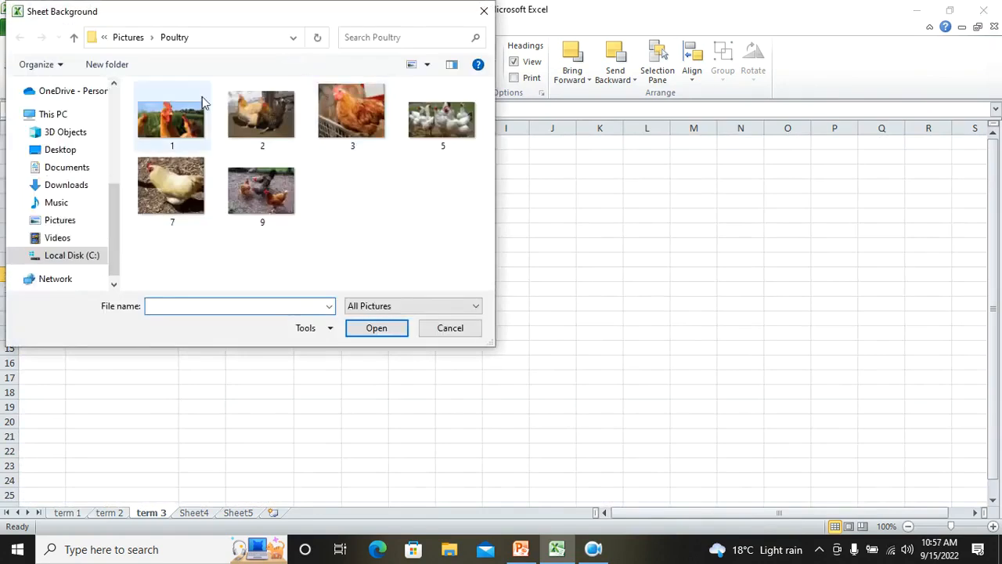
{"action": "left_click", "coordinate": [130, 38]}
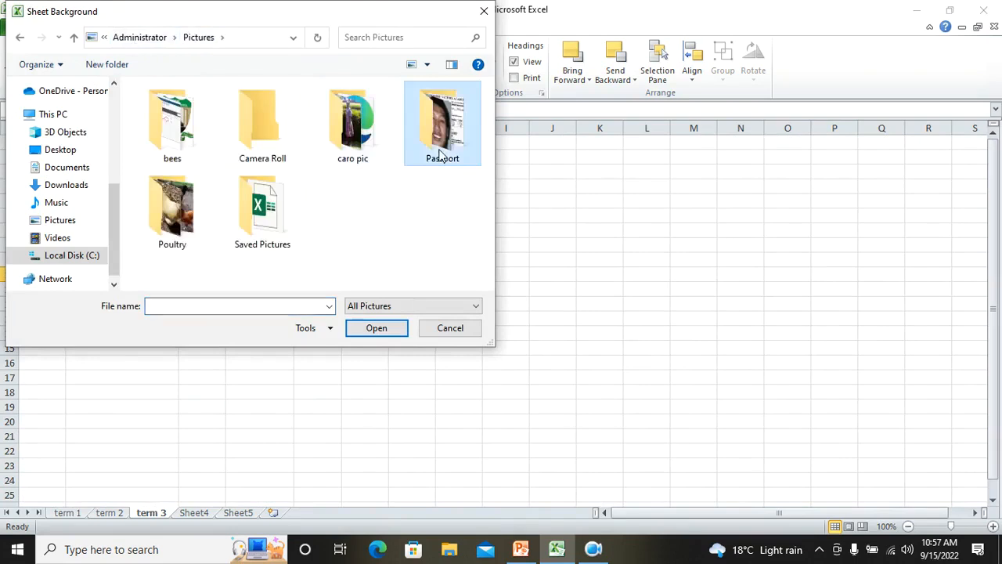
{"action": "double_click", "coordinate": [194, 150]}
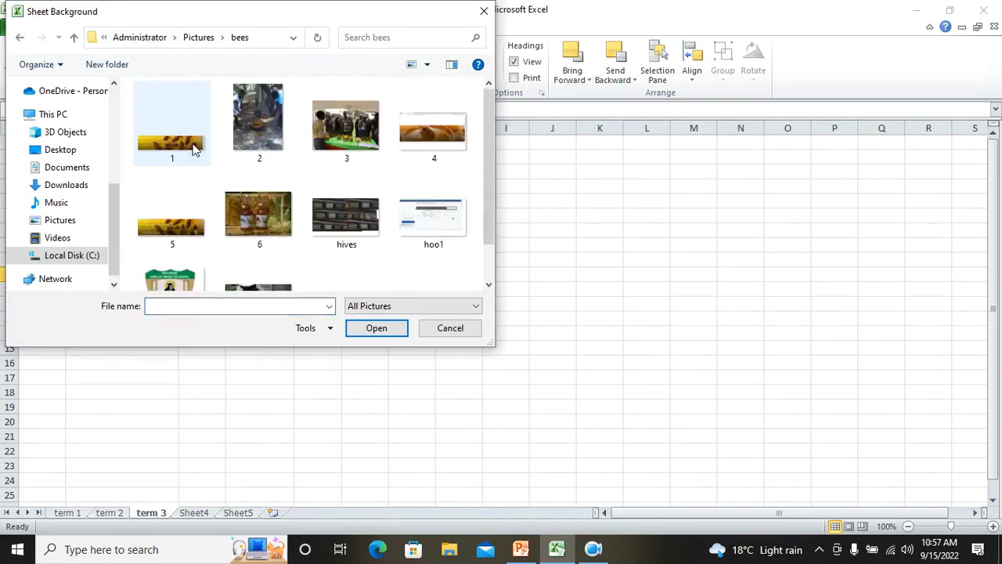
{"action": "scroll", "coordinate": [415, 258], "scroll_direction": "down", "scroll_amount": 1}
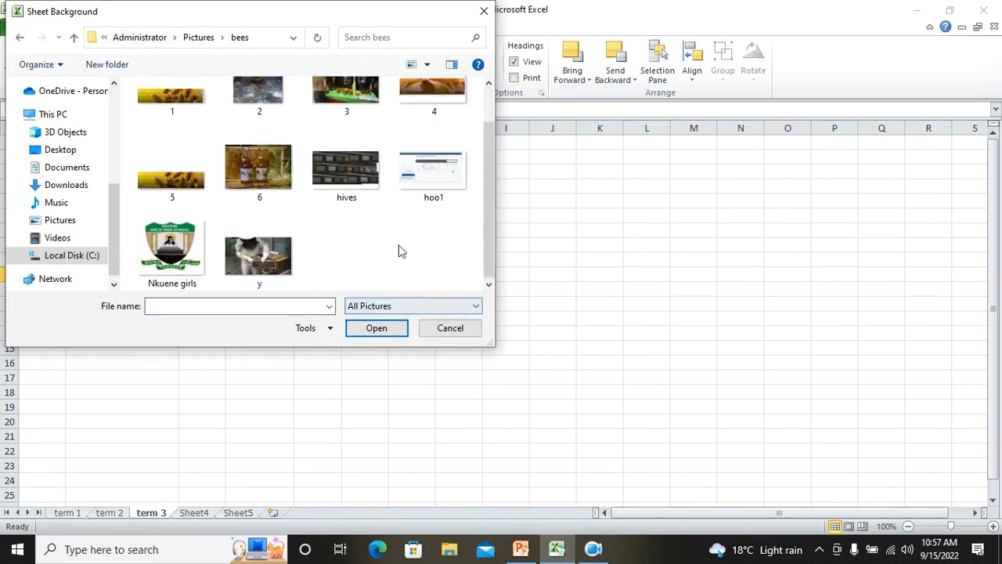
{"action": "double_click", "coordinate": [175, 107]}
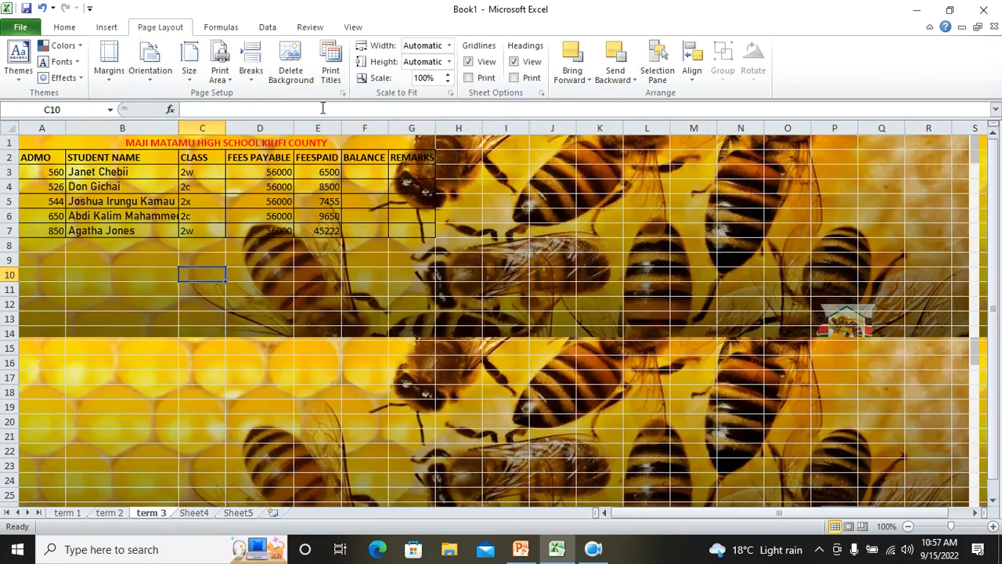
{"action": "left_click", "coordinate": [289, 74]}
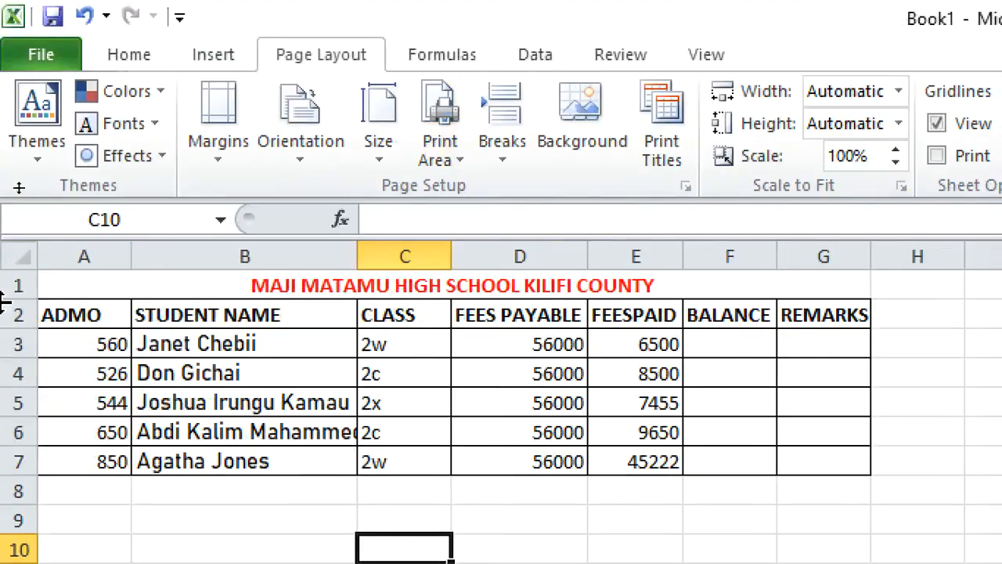
Center-align the fees payable values and then all table data in A3 to E7
{"action": "left_click_drag", "start_coordinate": [536, 348], "coordinate": [538, 478]}
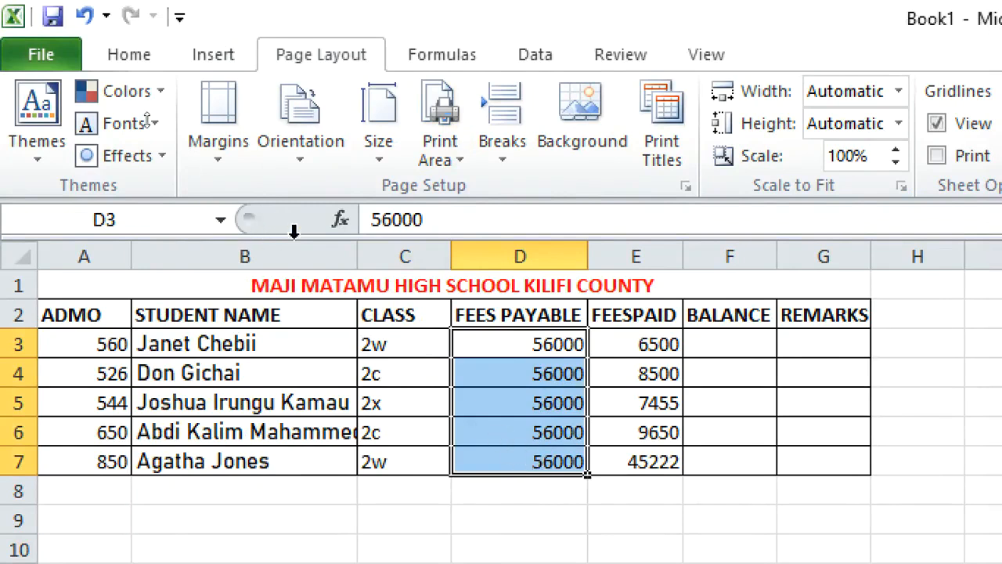
{"action": "left_click", "coordinate": [130, 64]}
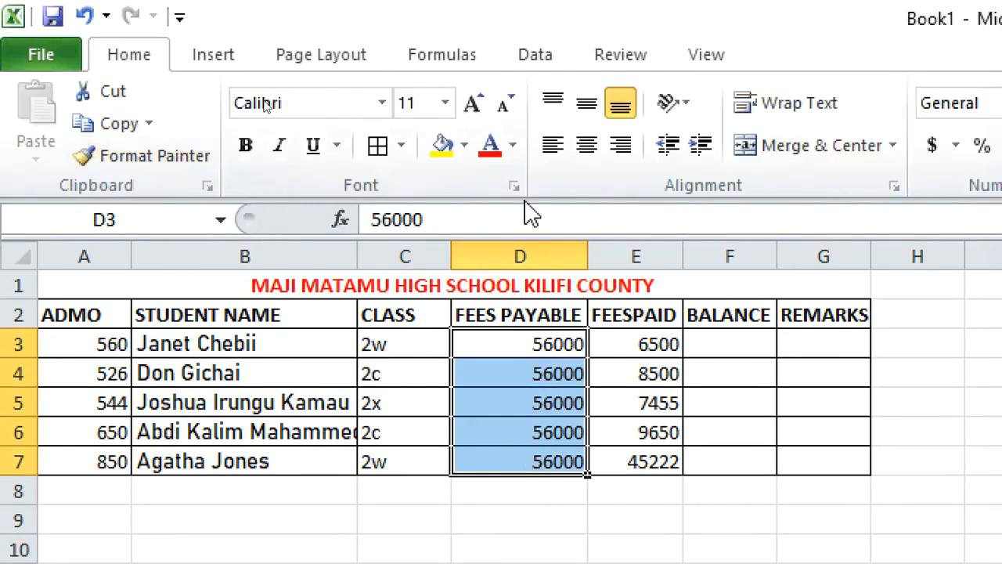
{"action": "left_click", "coordinate": [587, 148]}
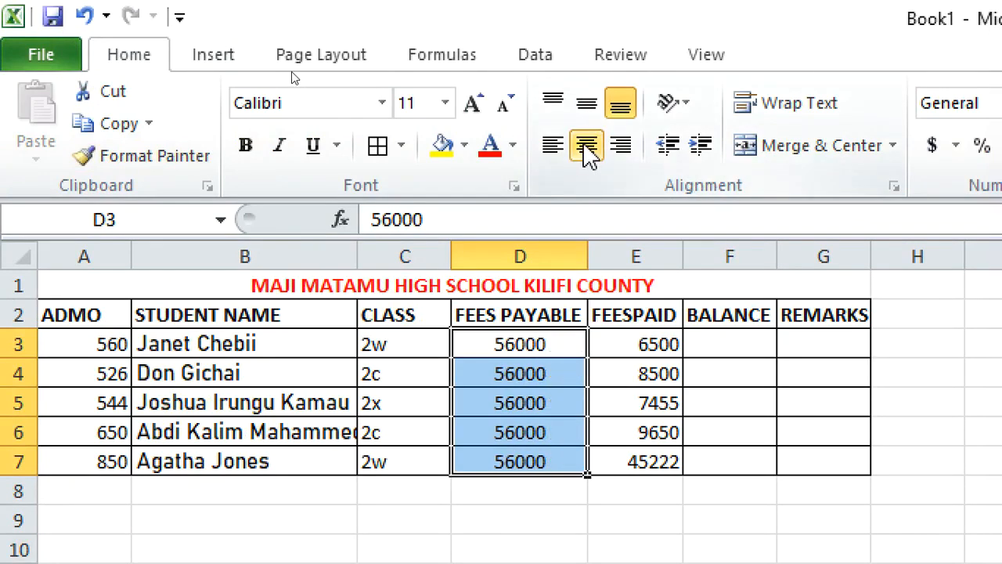
{"action": "left_click_drag", "start_coordinate": [78, 345], "coordinate": [618, 467]}
{"action": "left_click", "coordinate": [591, 155]}
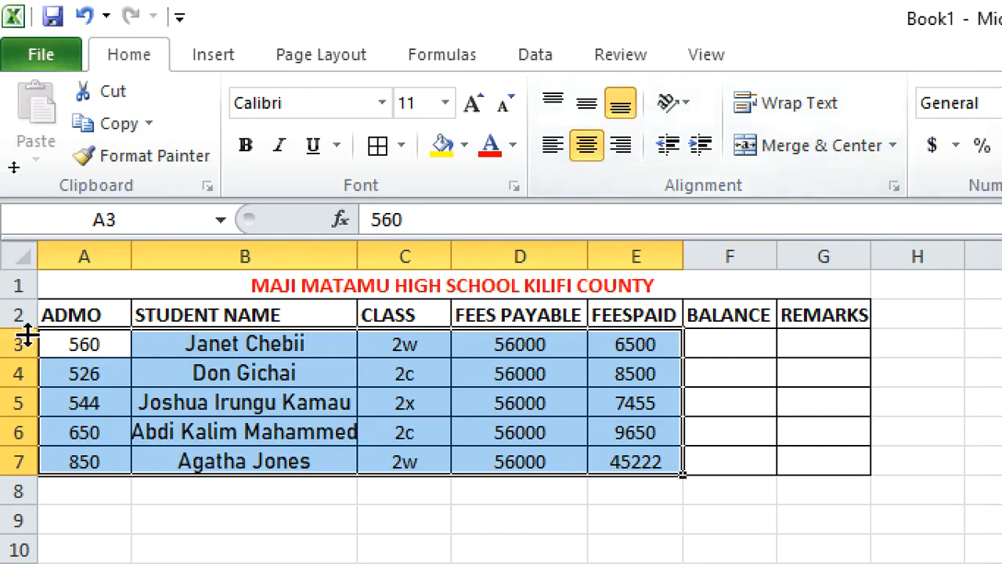
Heighten row 1 and enlarge the title in A1 to font size 22
{"action": "left_click", "coordinate": [168, 374]}
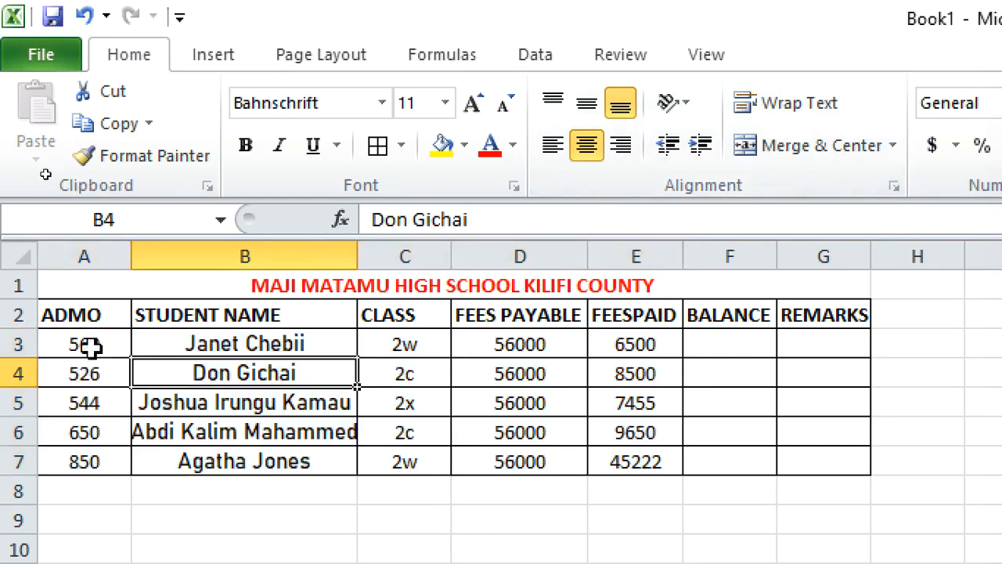
{"action": "left_click_drag", "start_coordinate": [31, 298], "coordinate": [31, 329]}
{"action": "left_click", "coordinate": [324, 316]}
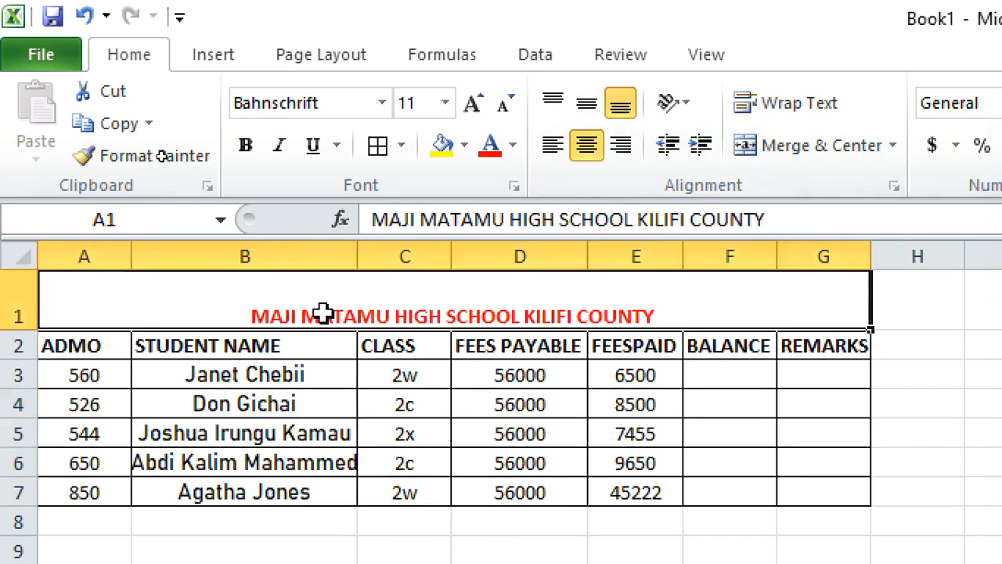
{"action": "left_click", "coordinate": [454, 105]}
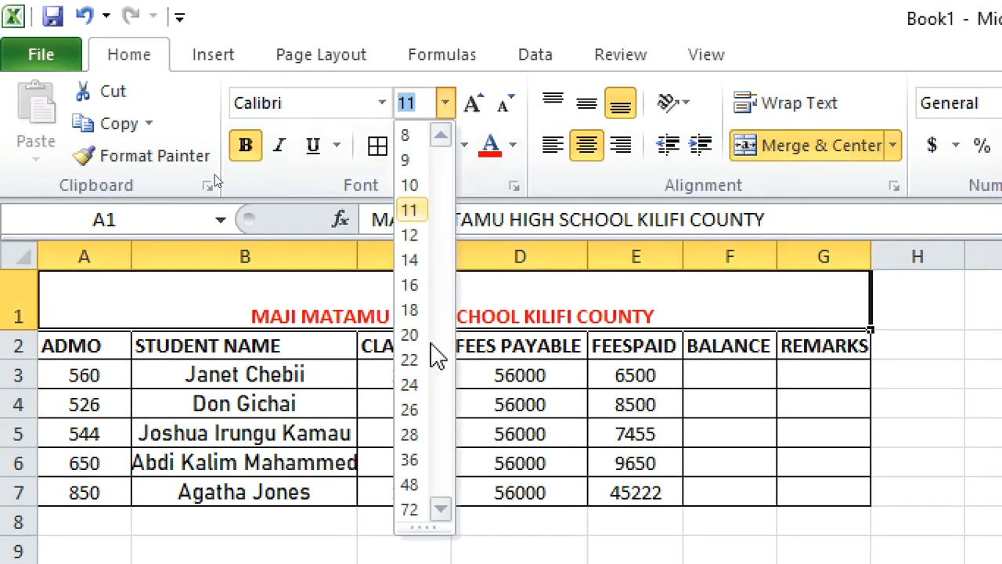
{"action": "left_click", "coordinate": [410, 362]}
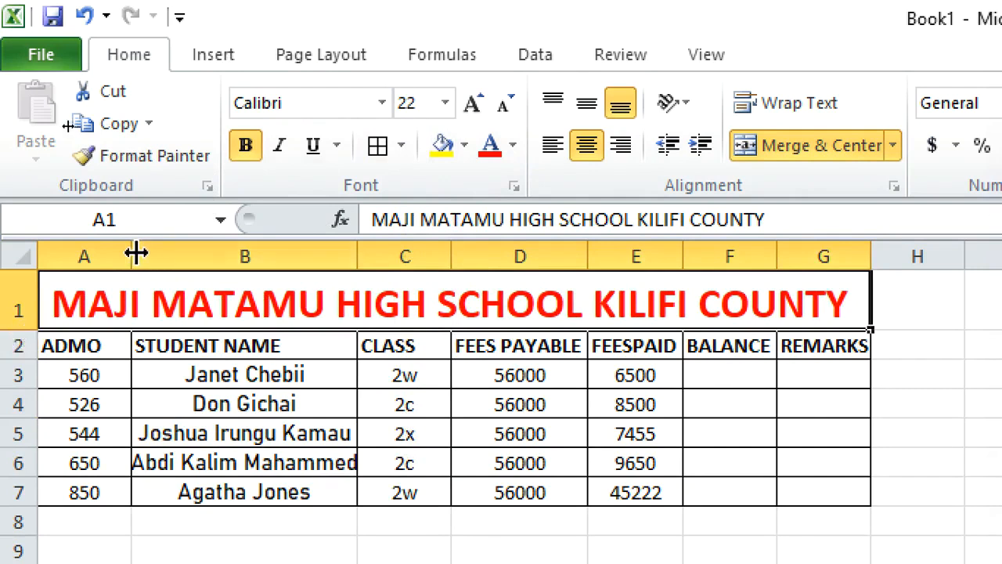
Widen column A slightly
{"action": "left_click_drag", "start_coordinate": [136, 252], "coordinate": [158, 256]}
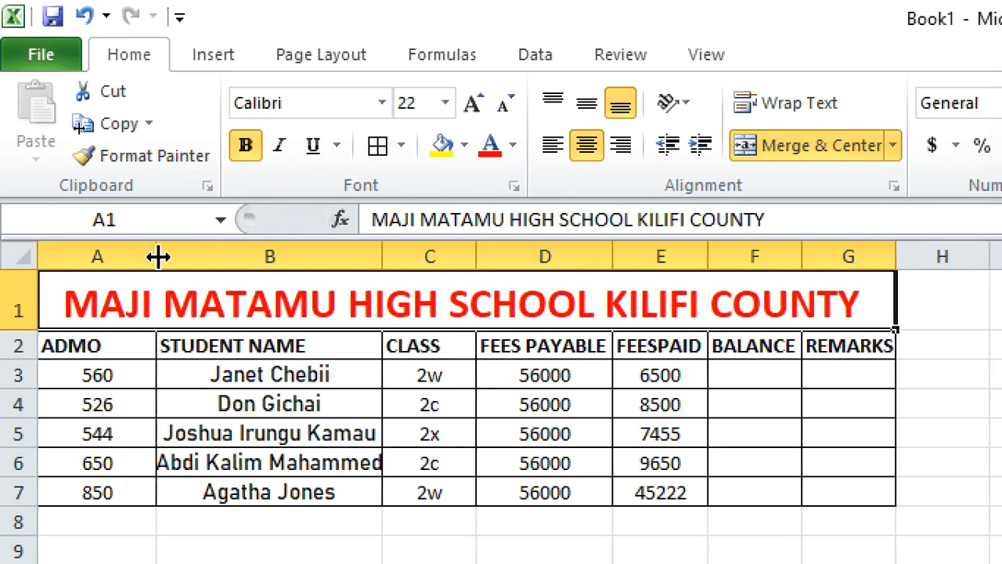
Widen the STUDENT NAME column and the neighbouring column slightly
{"action": "left_click_drag", "start_coordinate": [382, 258], "coordinate": [405, 260]}
{"action": "left_click_drag", "start_coordinate": [500, 254], "coordinate": [508, 253]}
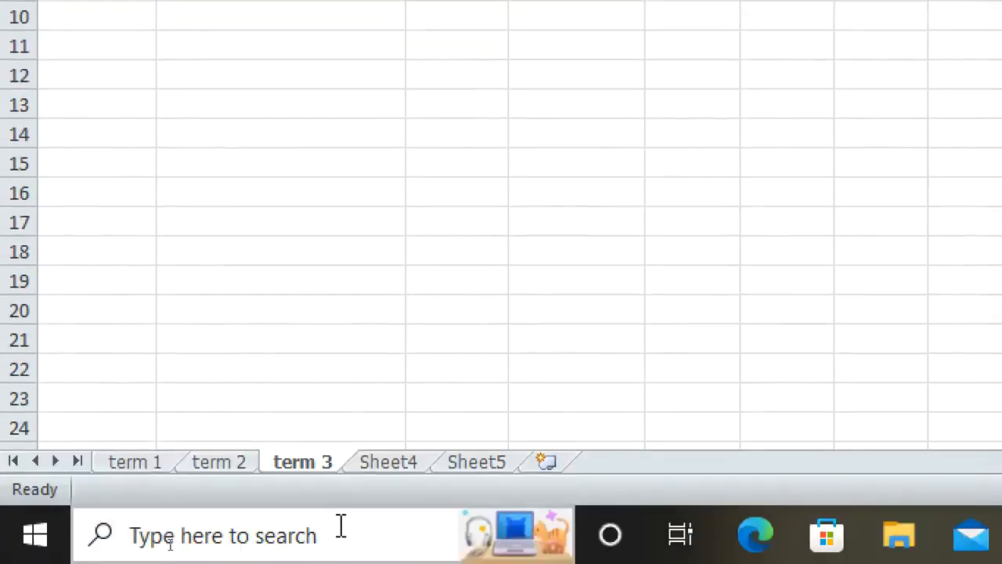
Rename the term 1 worksheet as MAJIMATAMU
{"action": "double_click", "coordinate": [137, 469]}
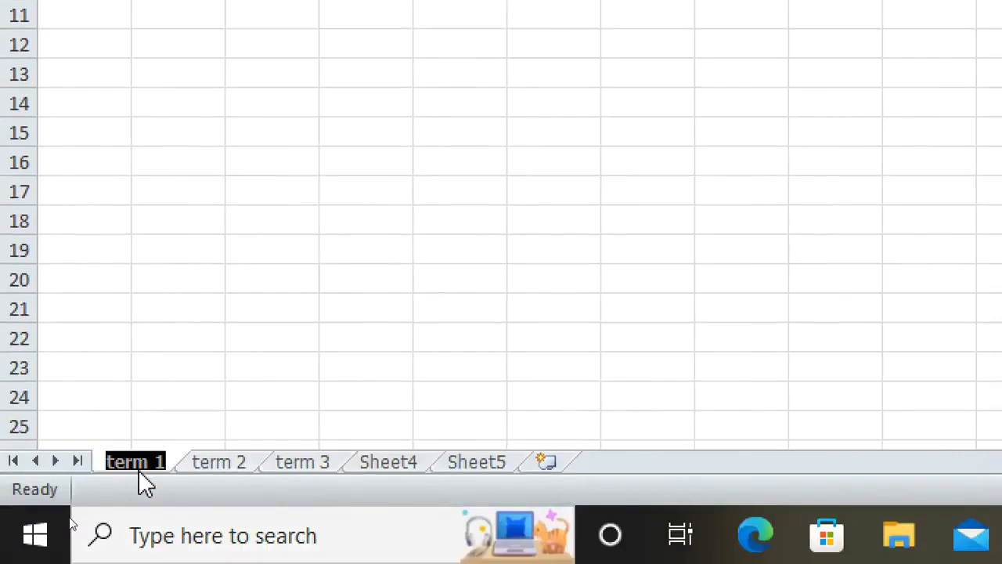
{"action": "type", "text": "MAJIMATAMU"}
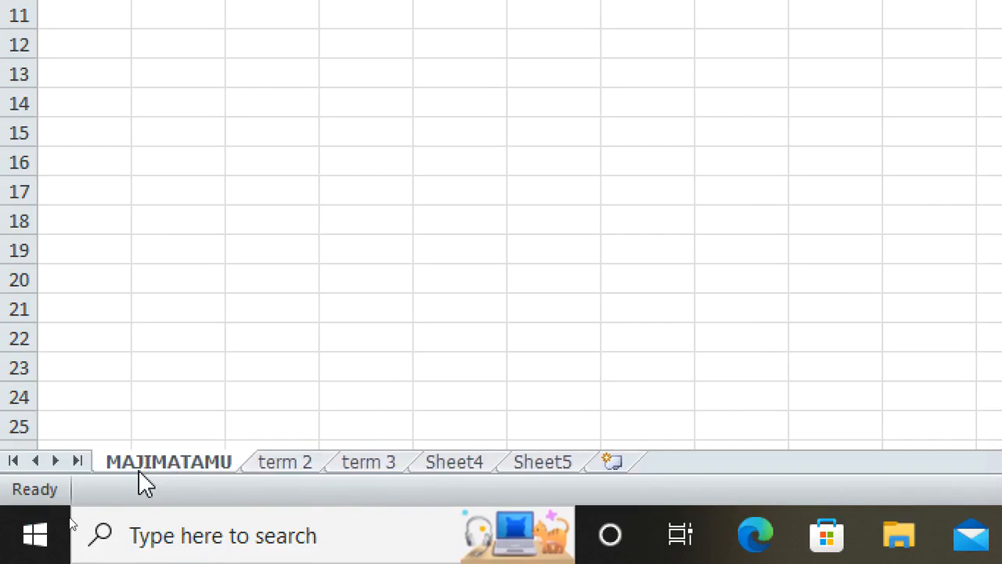
Browse through the worksheets and return to the sheet holding the fees table
{"action": "left_click", "coordinate": [251, 275]}
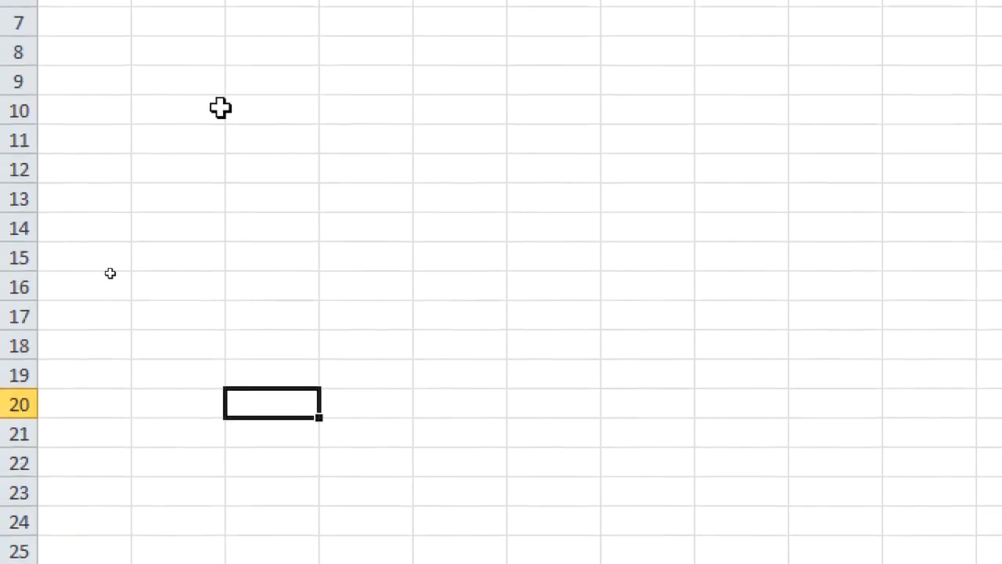
{"action": "scroll", "coordinate": [107, 54], "scroll_direction": "down", "scroll_amount": 4}
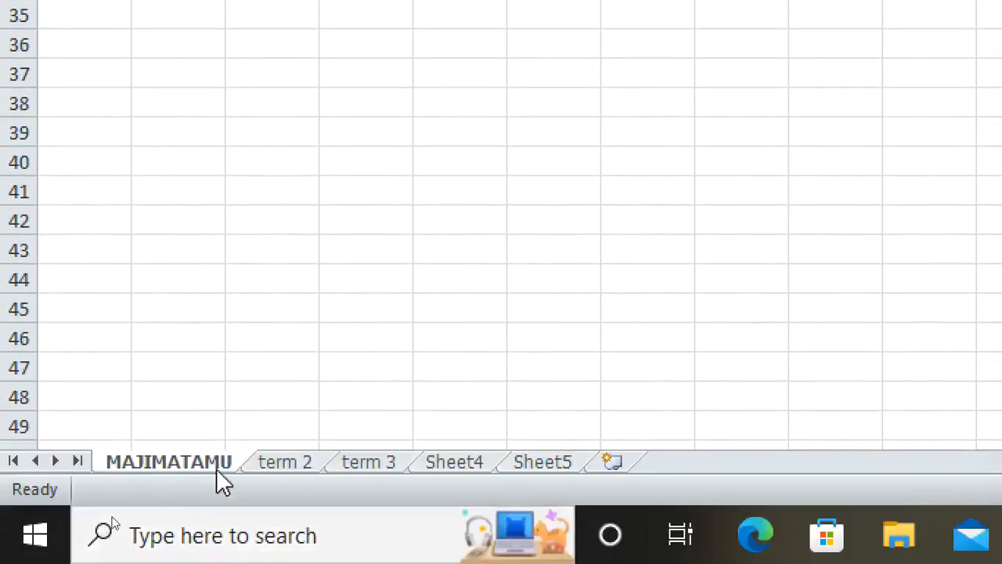
{"action": "left_click", "coordinate": [282, 462]}
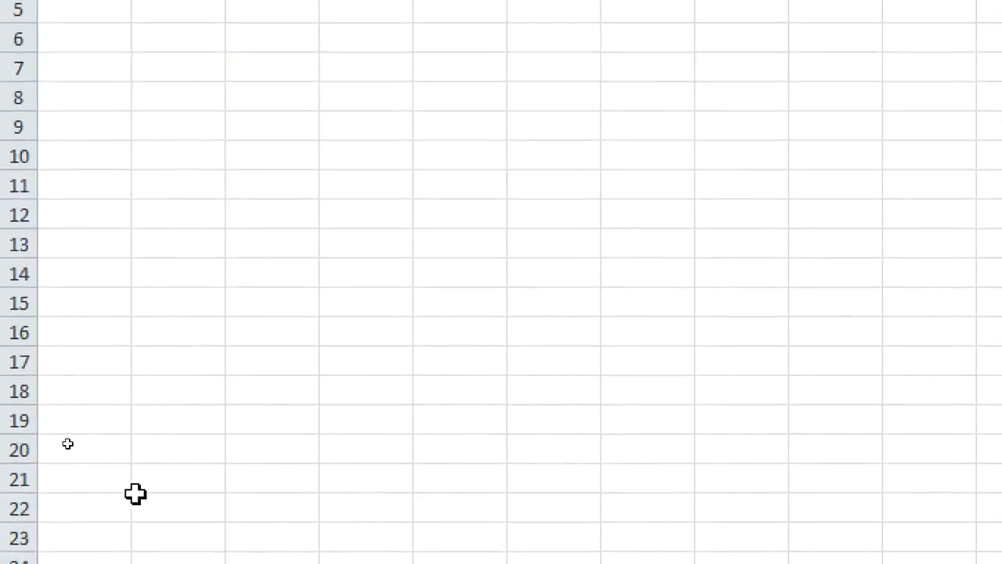
{"action": "left_click", "coordinate": [145, 462]}
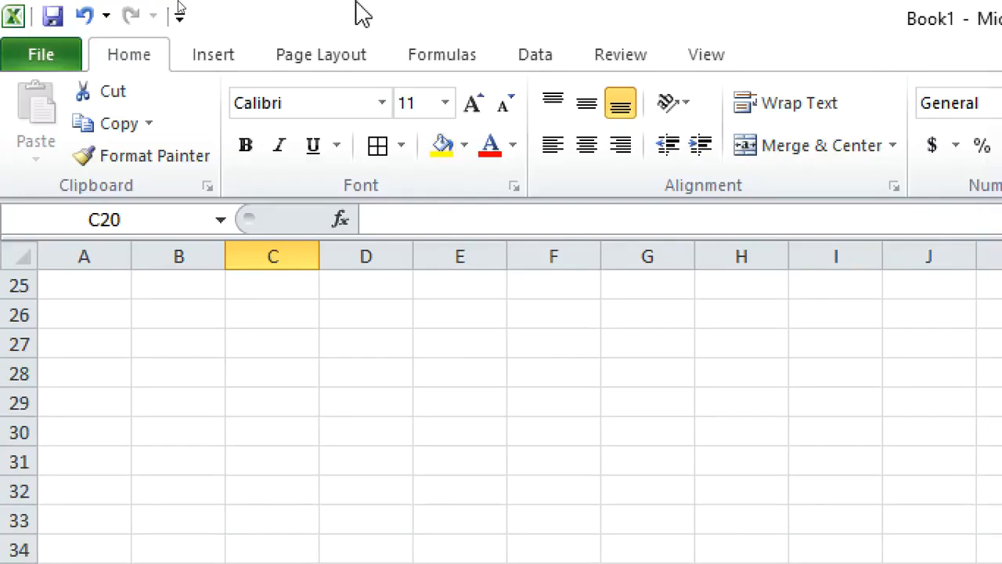
{"action": "left_click", "coordinate": [83, 16]}
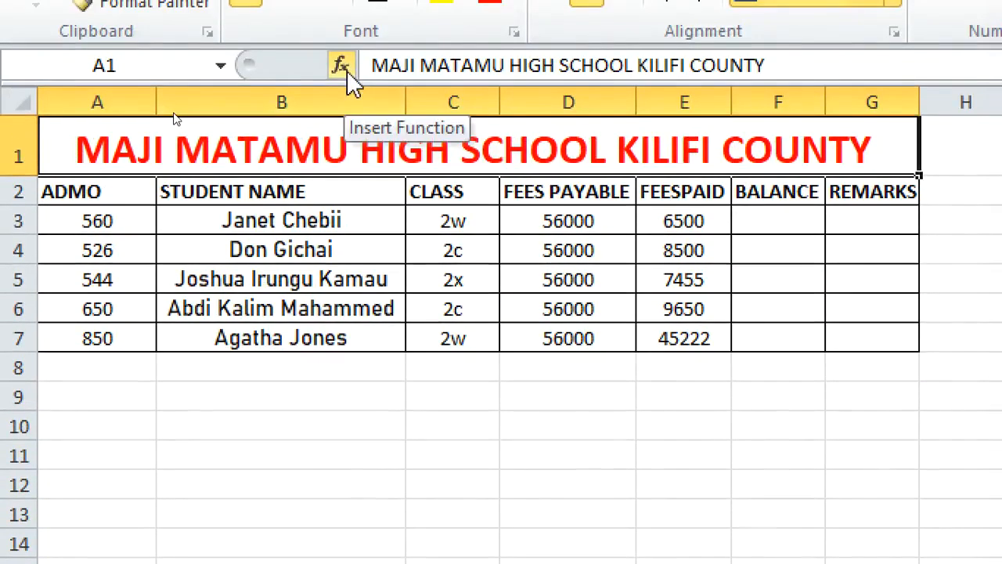
Format the fees payable and fees paid values in D3:E7 as Accounting with the KES symbol and 2 decimal places
{"action": "left_click_drag", "start_coordinate": [548, 227], "coordinate": [687, 339]}
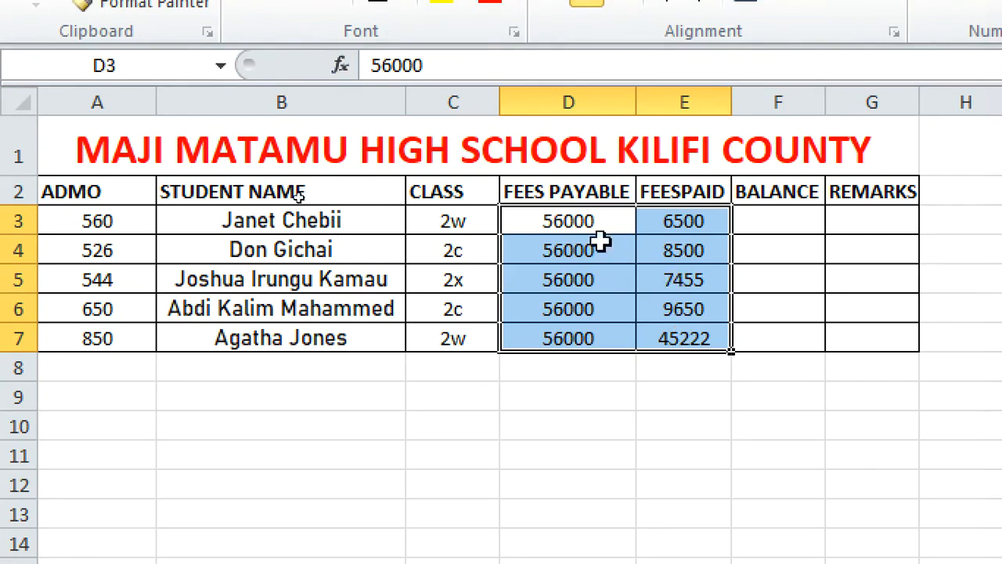
{"action": "left_click", "coordinate": [601, 415]}
{"action": "left_click_drag", "start_coordinate": [521, 195], "coordinate": [619, 190]}
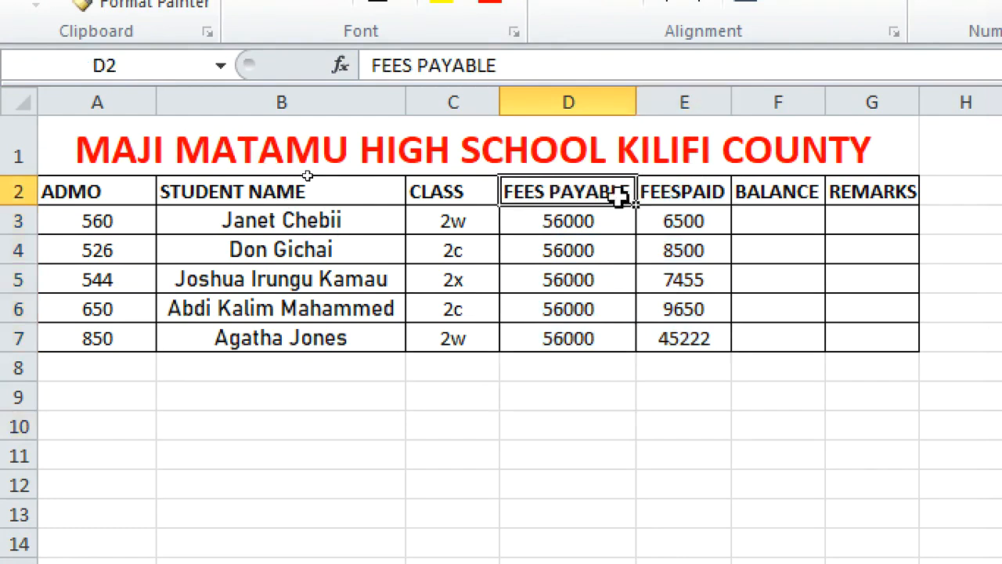
{"action": "left_click_drag", "start_coordinate": [536, 231], "coordinate": [672, 339]}
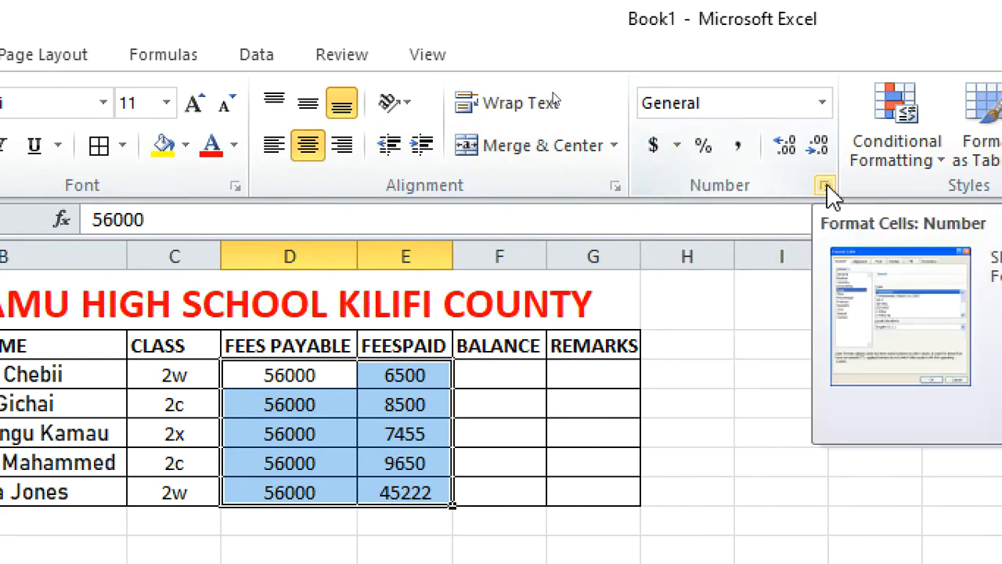
{"action": "left_click", "coordinate": [676, 149]}
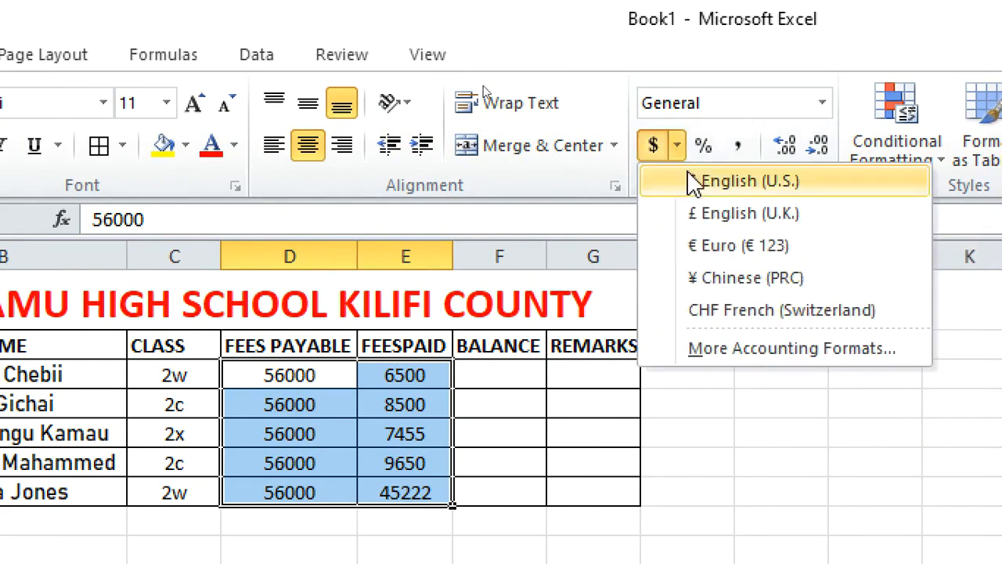
{"action": "left_click", "coordinate": [740, 348]}
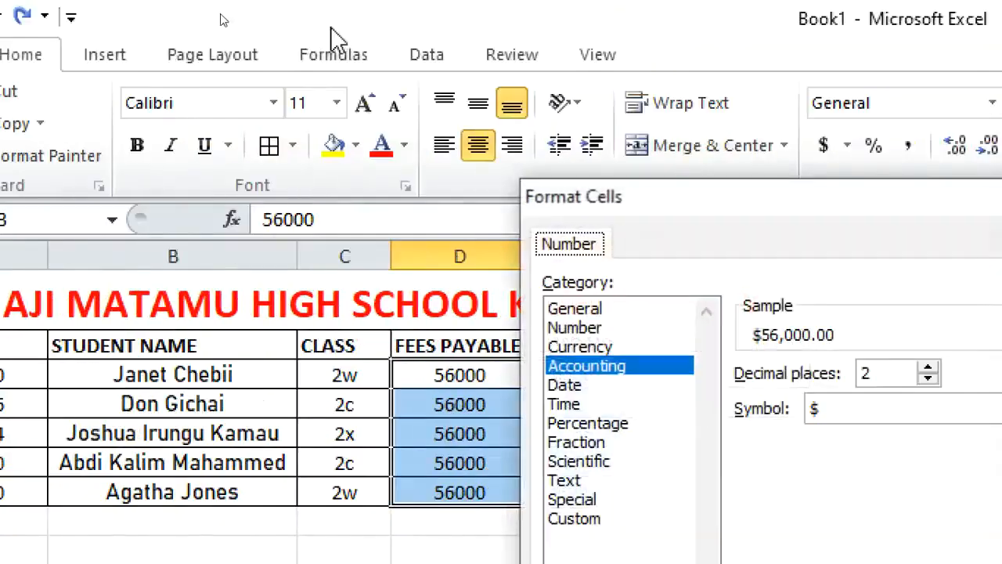
{"action": "left_click_drag", "start_coordinate": [678, 205], "coordinate": [340, 70]}
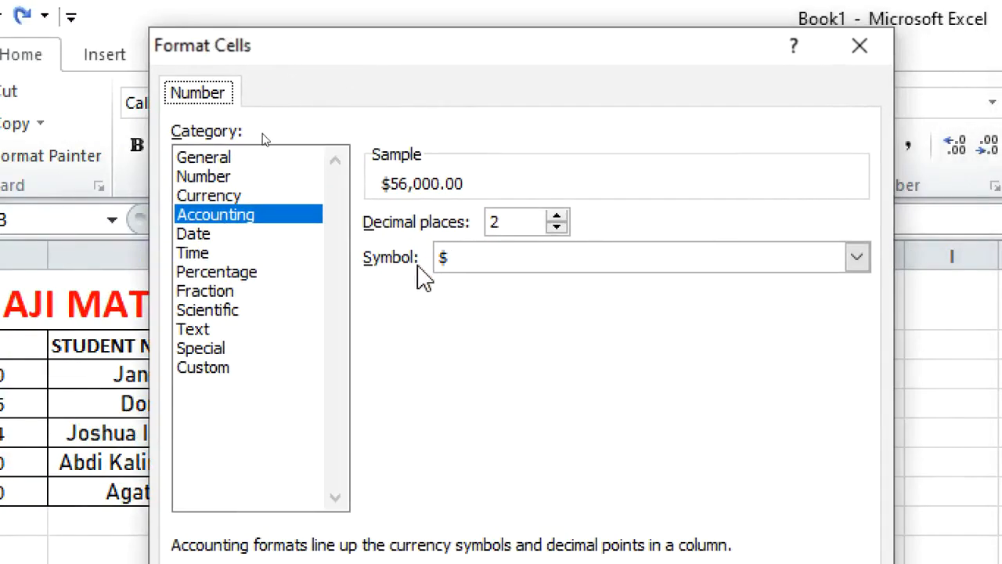
{"action": "left_click", "coordinate": [532, 259]}
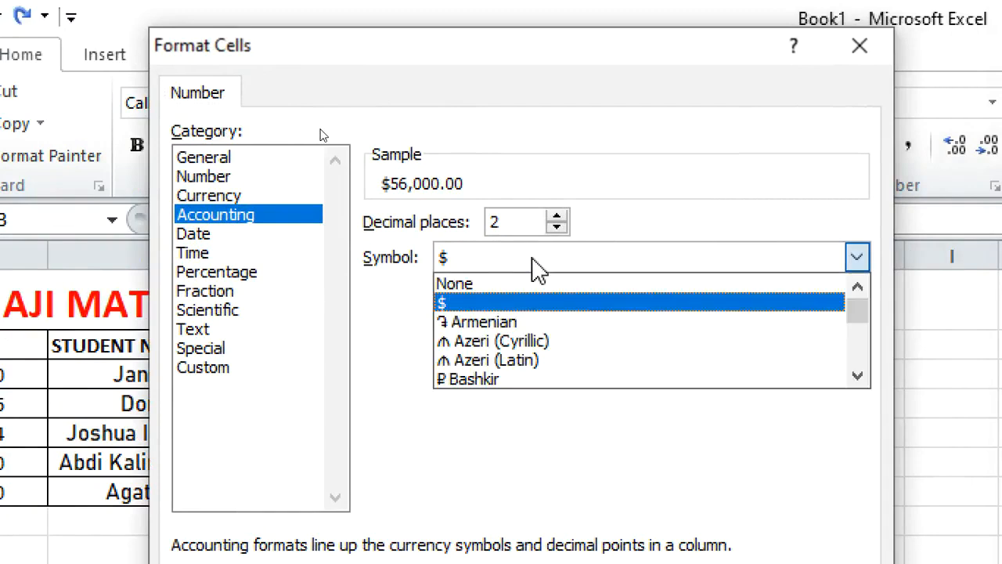
{"action": "key", "text": "k"}
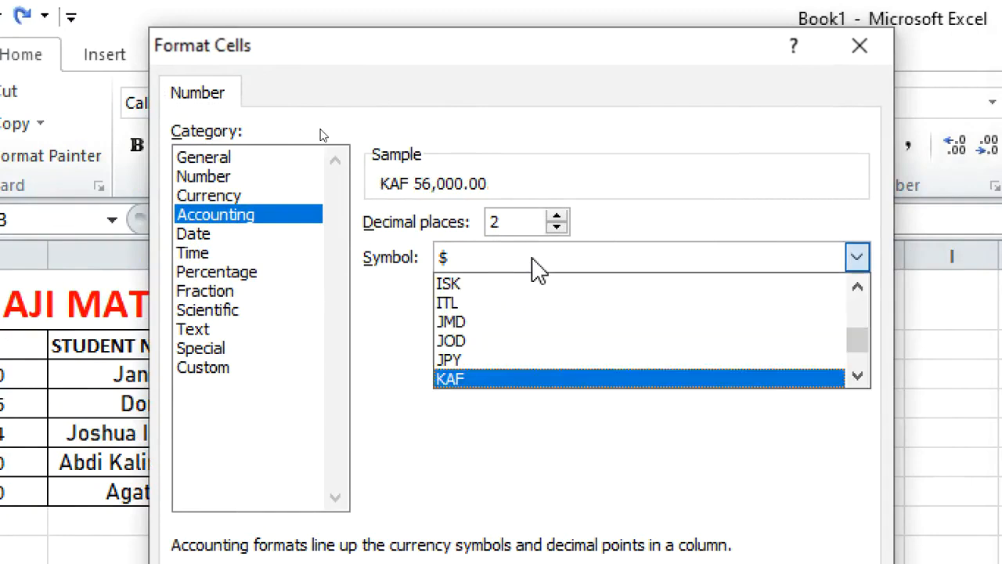
{"action": "left_click", "coordinate": [857, 376]}
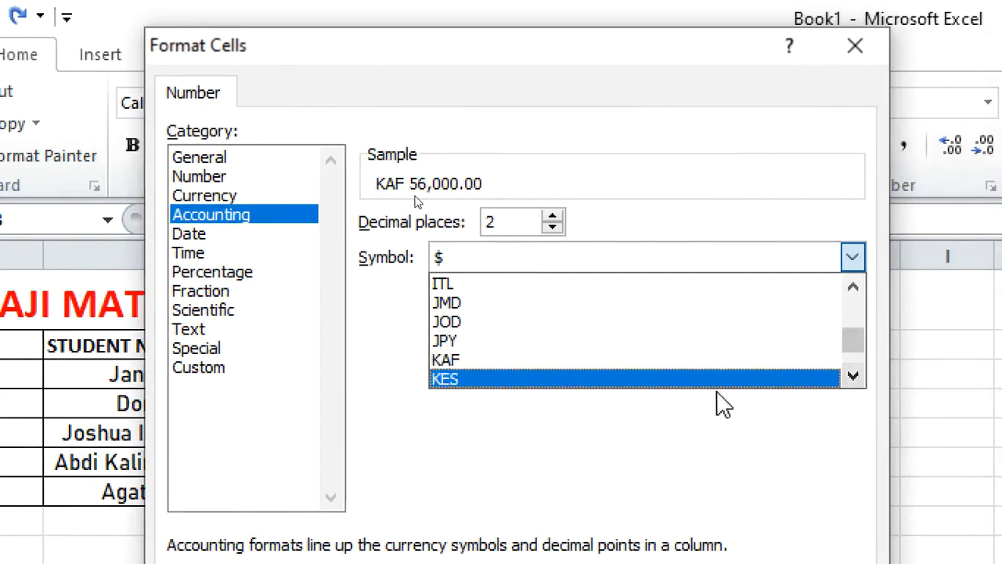
{"action": "left_click", "coordinate": [683, 384]}
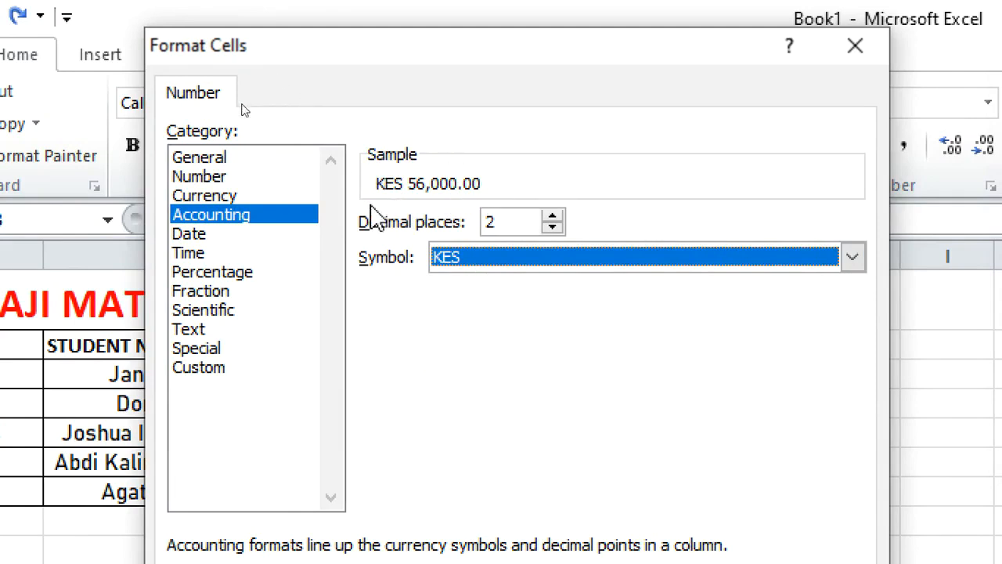
{"action": "left_click", "coordinate": [552, 227]}
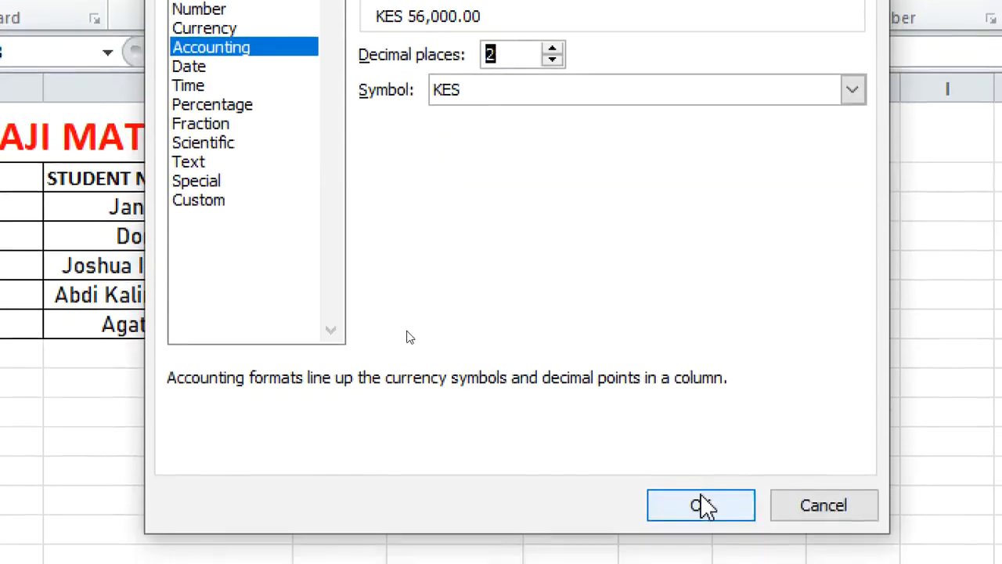
{"action": "left_click", "coordinate": [700, 503]}
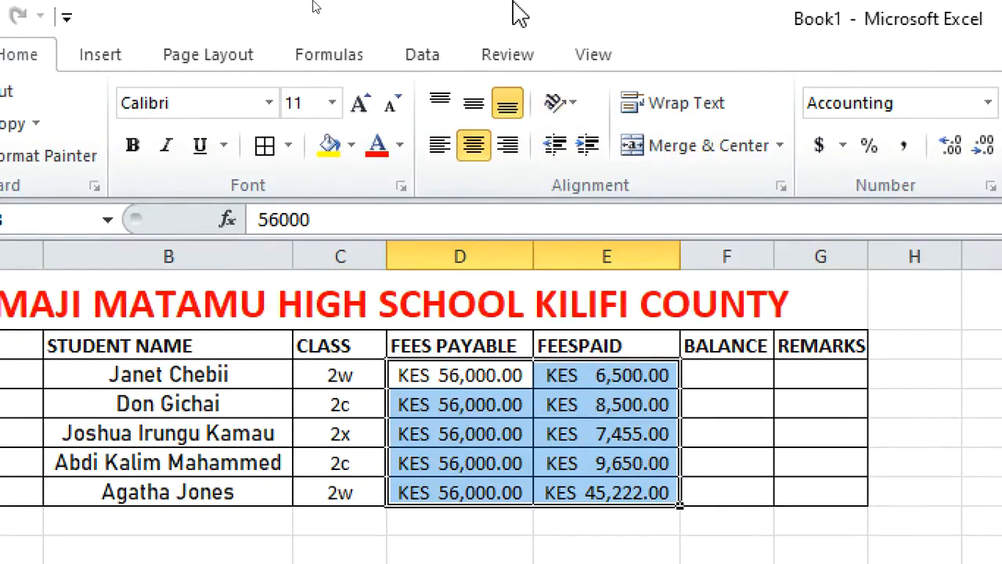
Apply the $ English (U.S.) accounting format to the fees values
{"action": "left_click", "coordinate": [795, 149]}
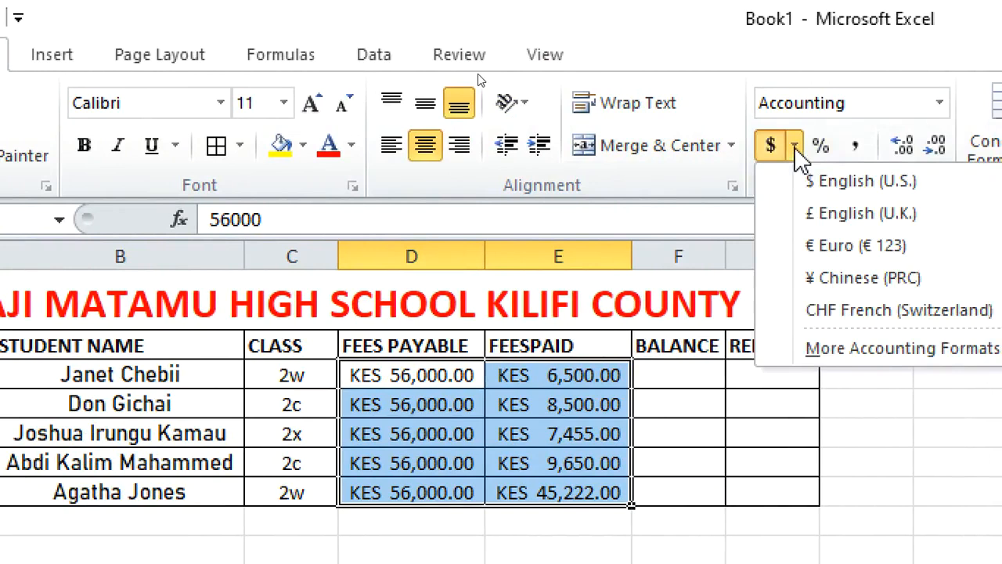
{"action": "left_click", "coordinate": [855, 180]}
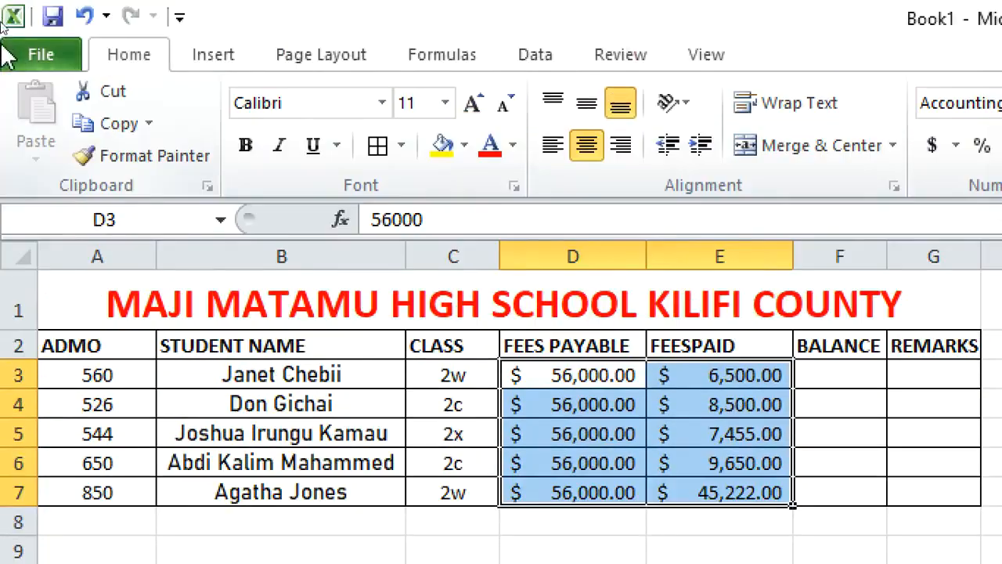
Add a page header reading maji matamu high school
{"action": "left_click", "coordinate": [196, 64]}
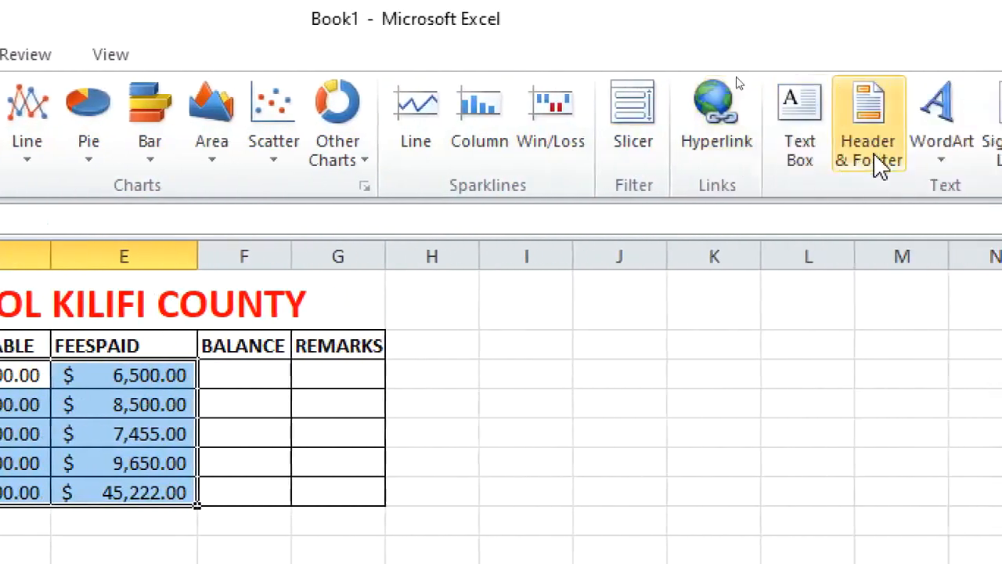
{"action": "left_click", "coordinate": [725, 155]}
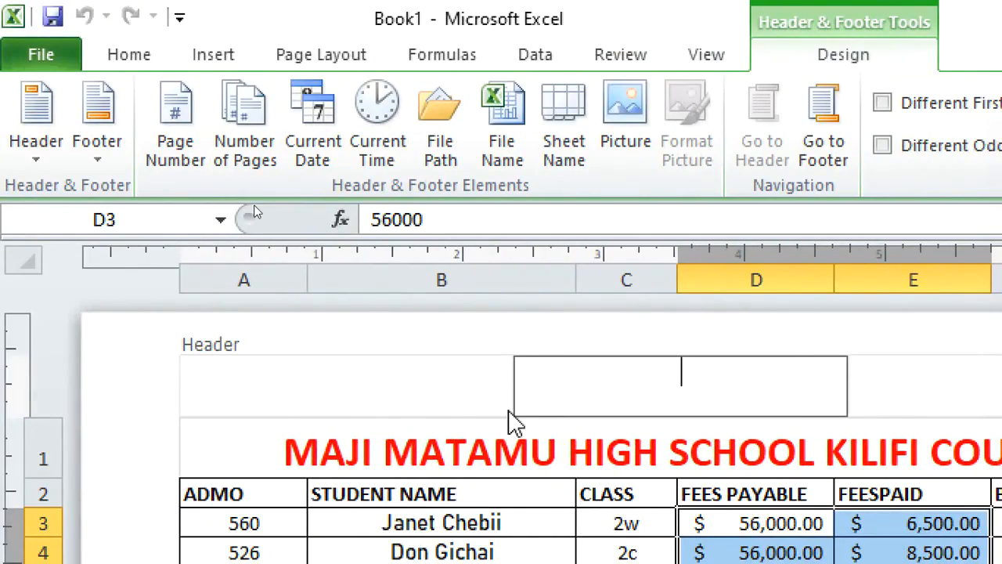
{"action": "type", "text": "maji mata"}
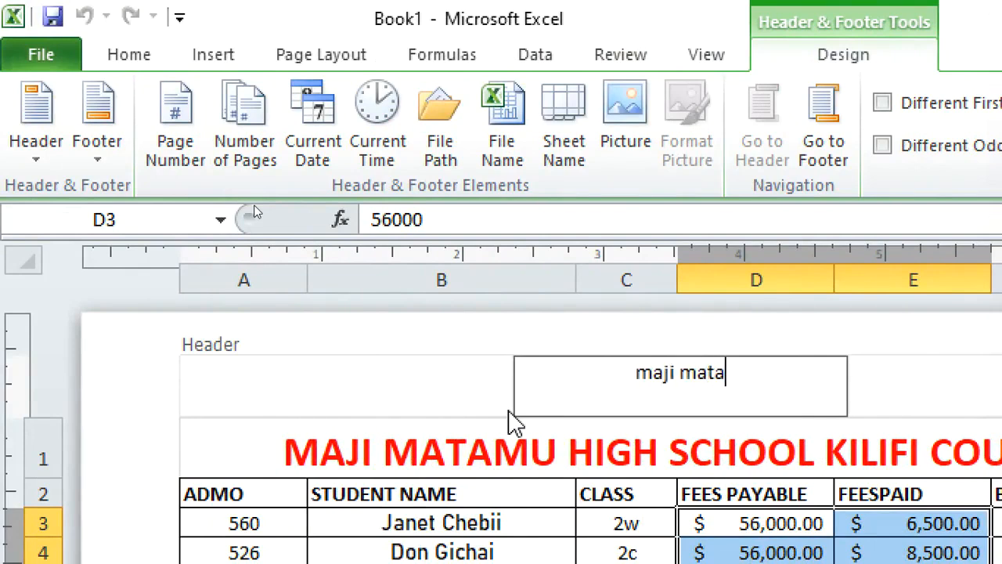
{"action": "type", "text": "mu hishg"}
{"action": "key", "text": "BackSpace"}
{"action": "key", "text": "BackSpace"}
{"action": "key", "text": "BackSpace"}
{"action": "type", "text": "hg"}
{"action": "key", "text": "BackSpace"}
{"action": "key", "text": "BackSpace"}
{"action": "type", "text": "g"}
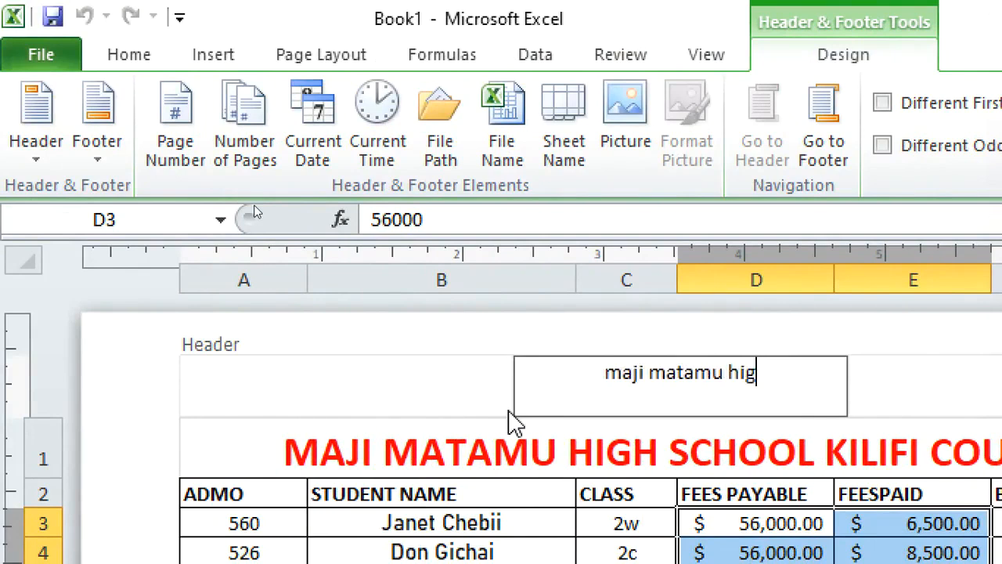
{"action": "type", "text": "h school"}
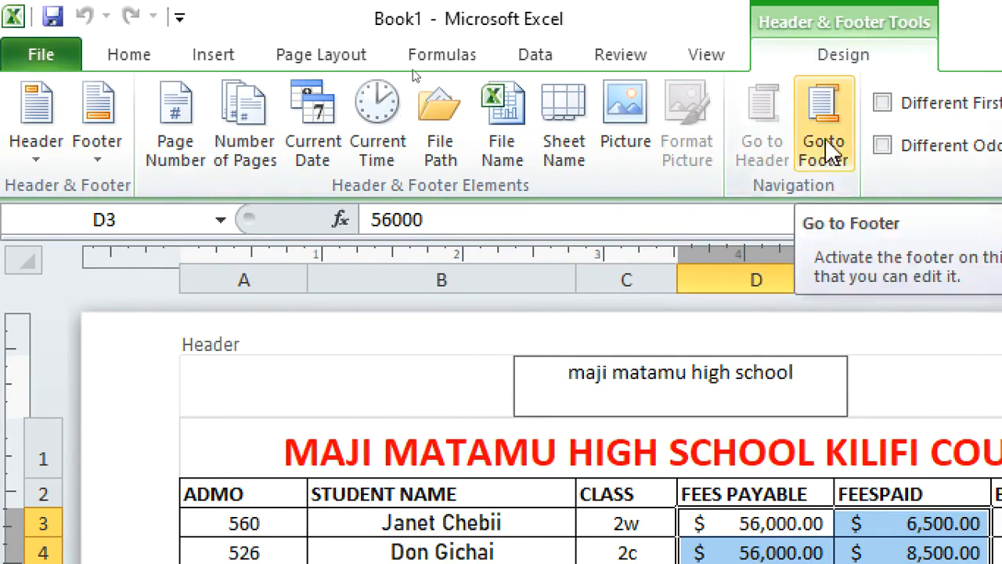
Add a page footer reading this is my footer and leave the footer
{"action": "left_click", "coordinate": [835, 161]}
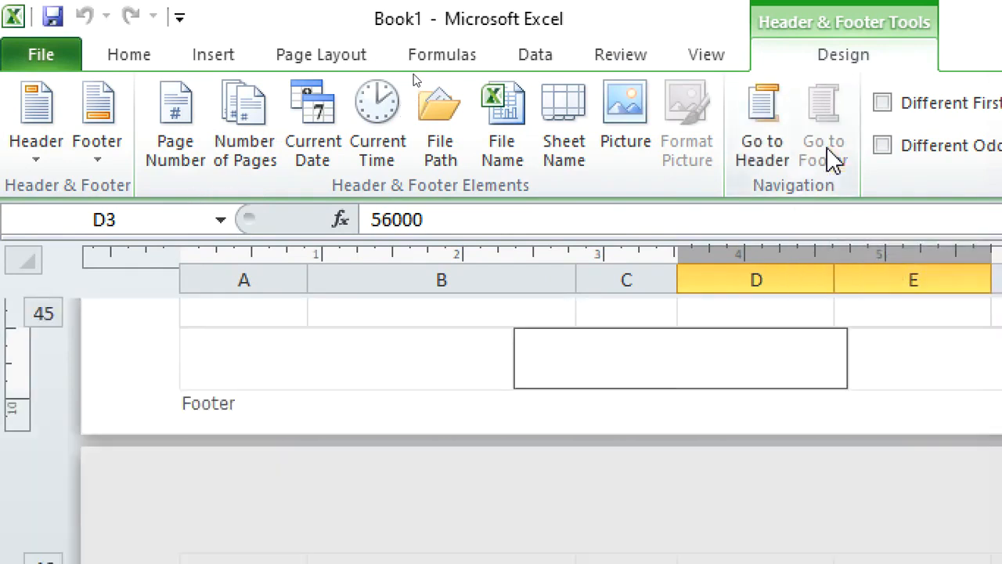
{"action": "type", "text": "this is my footer"}
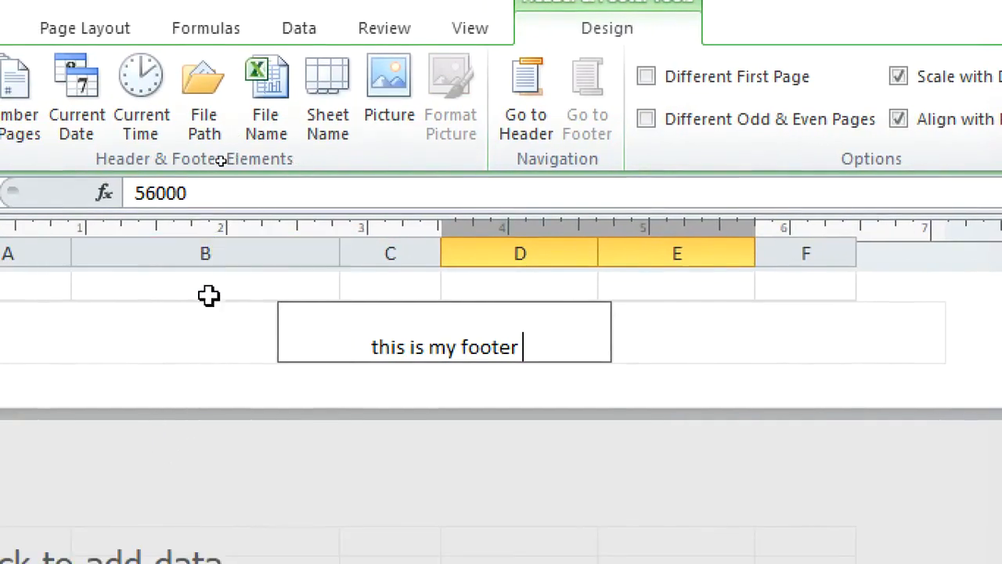
{"action": "left_click", "coordinate": [519, 287]}
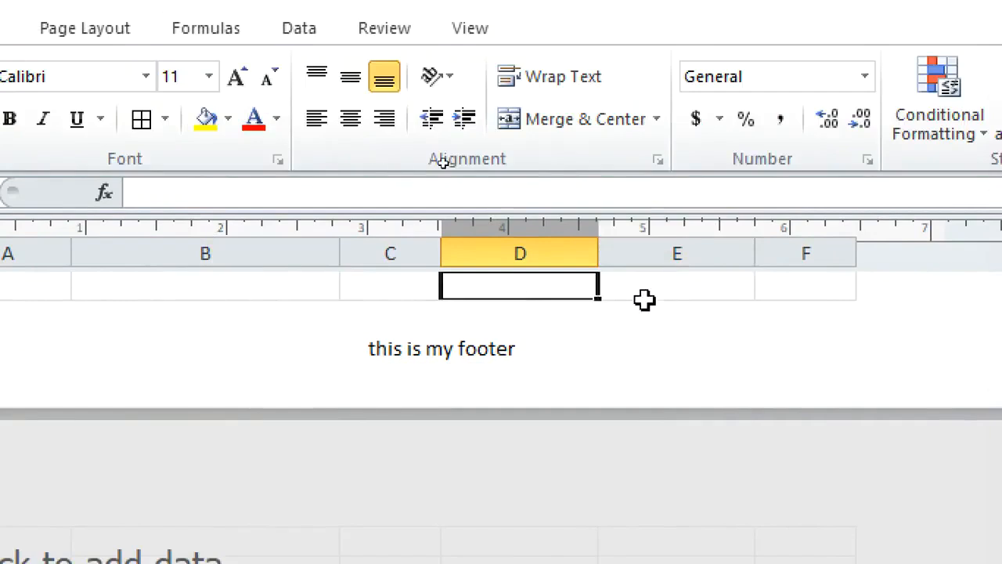
{"action": "scroll", "coordinate": [644, 300], "scroll_direction": "up", "scroll_amount": 5}
{"action": "scroll", "coordinate": [485, 378], "scroll_direction": "up", "scroll_amount": 5}
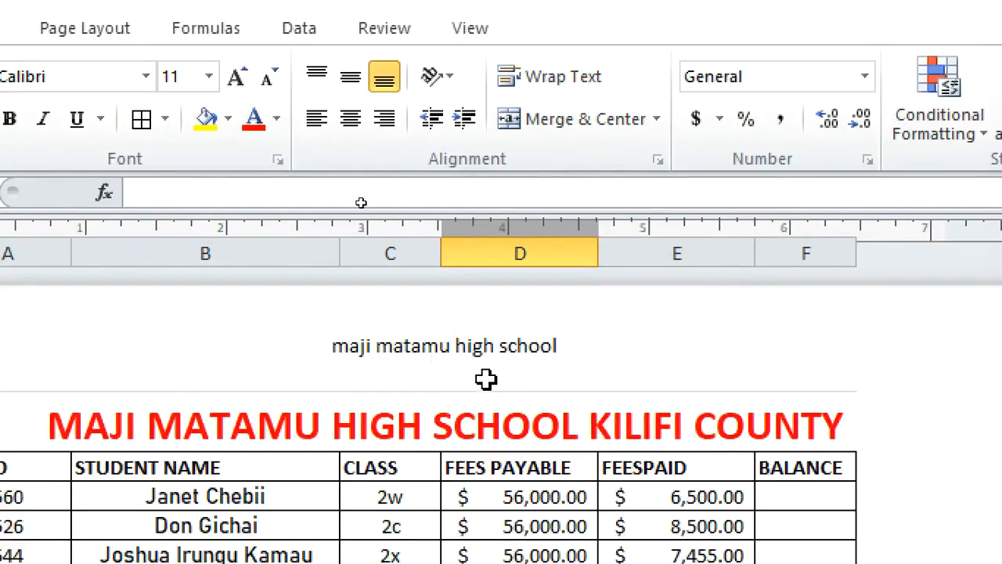
{"action": "scroll", "coordinate": [381, 374], "scroll_direction": "down", "scroll_amount": 5}
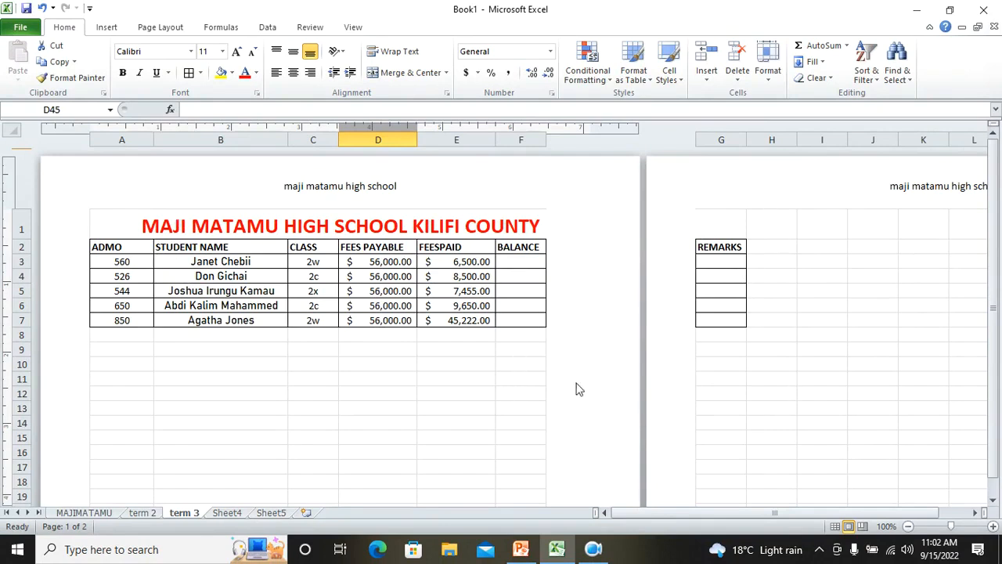
{"action": "left_click", "coordinate": [599, 549]}
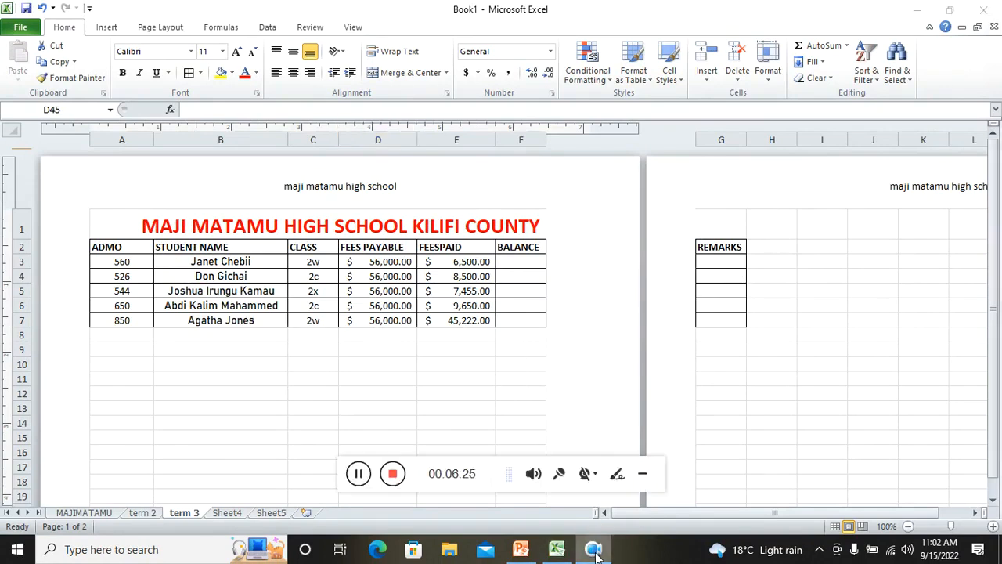
{"action": "left_click", "coordinate": [393, 474]}
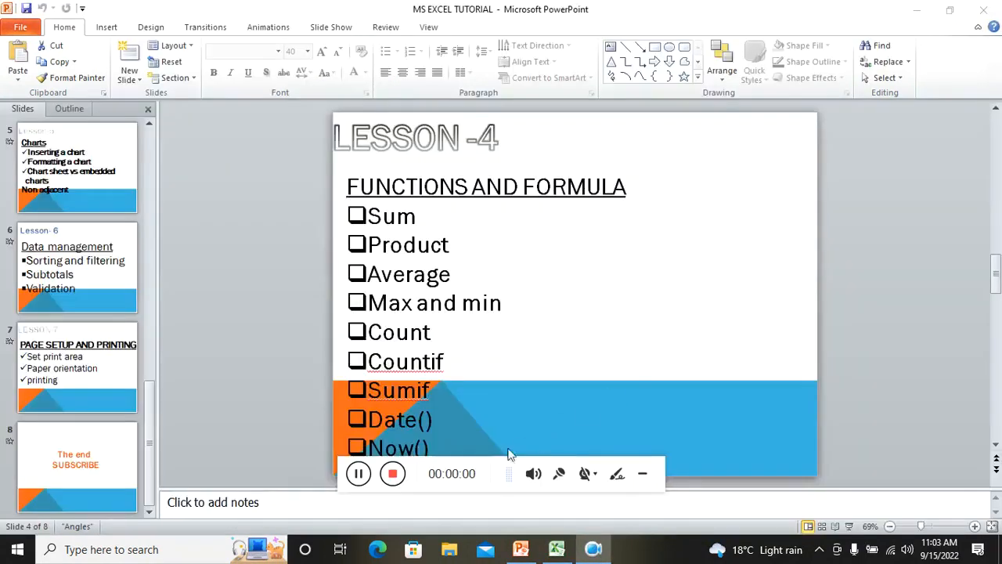
{"action": "left_click_drag", "start_coordinate": [483, 466], "coordinate": [609, 509]}
{"action": "left_click", "coordinate": [761, 516]}
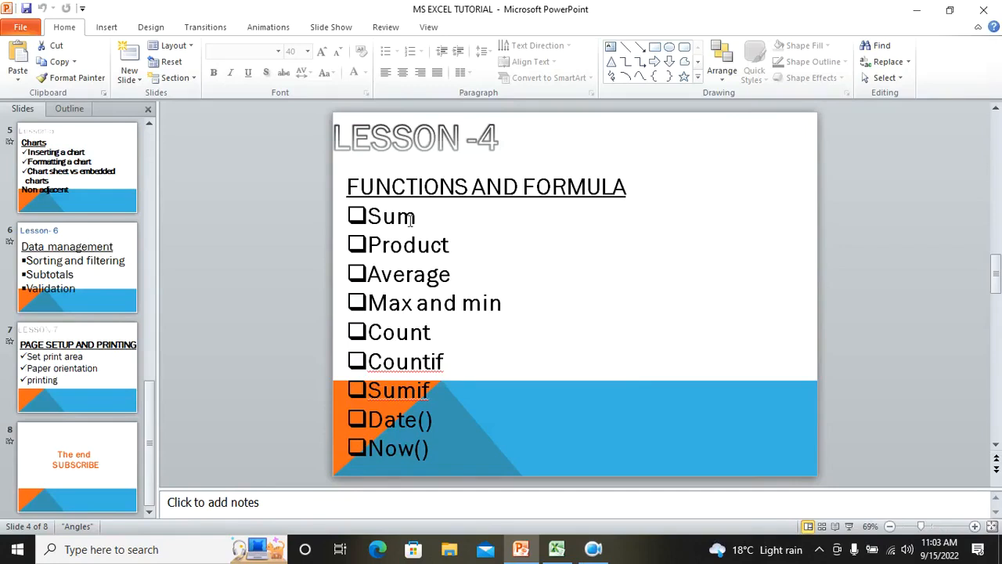
Review the Lesson 4 functions and formula slide, then switch back to Excel
{"action": "left_click", "coordinate": [470, 243]}
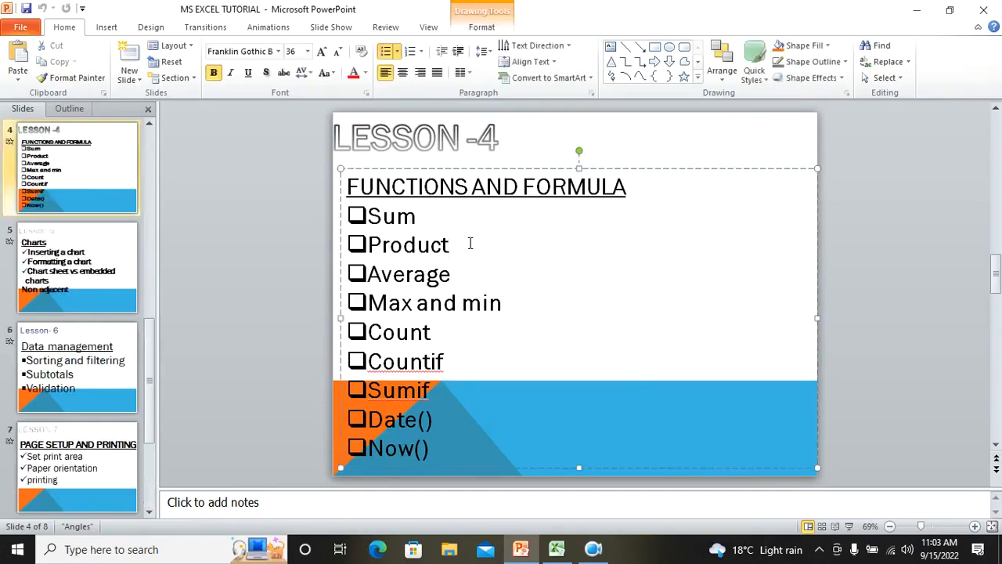
{"action": "left_click", "coordinate": [475, 281]}
{"action": "left_click", "coordinate": [461, 332]}
{"action": "left_click", "coordinate": [558, 551]}
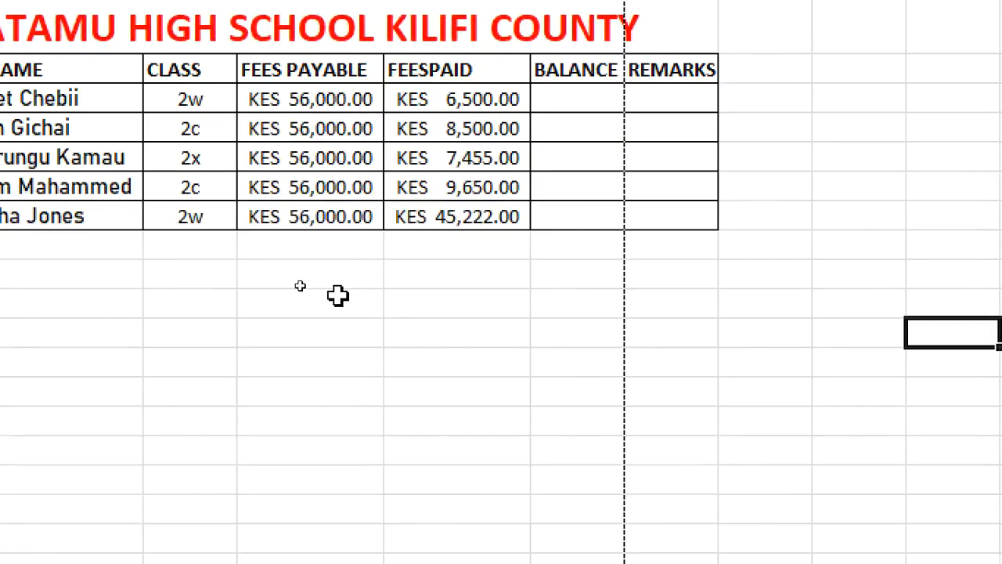
Enter the label TOTAL in cell C8 below the class column
{"action": "left_click", "coordinate": [268, 249]}
{"action": "left_click", "coordinate": [180, 257]}
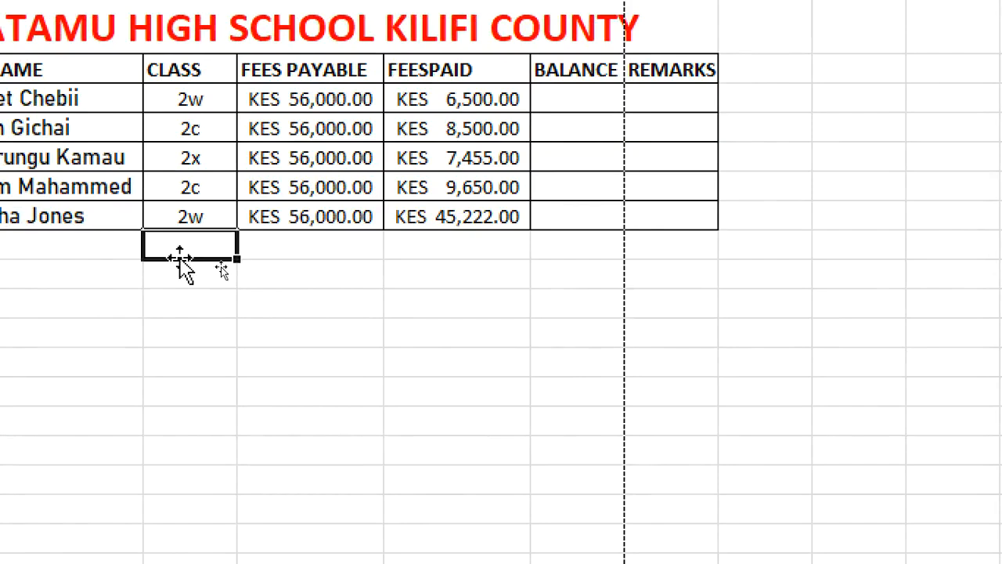
{"action": "type", "text": "total"}
{"action": "key", "text": "BackSpace"}
{"action": "key", "text": "BackSpace"}
{"action": "key", "text": "BackSpace"}
{"action": "key", "text": "BackSpace"}
{"action": "key", "text": "BackSpace"}
{"action": "type", "text": "TOTAL"}
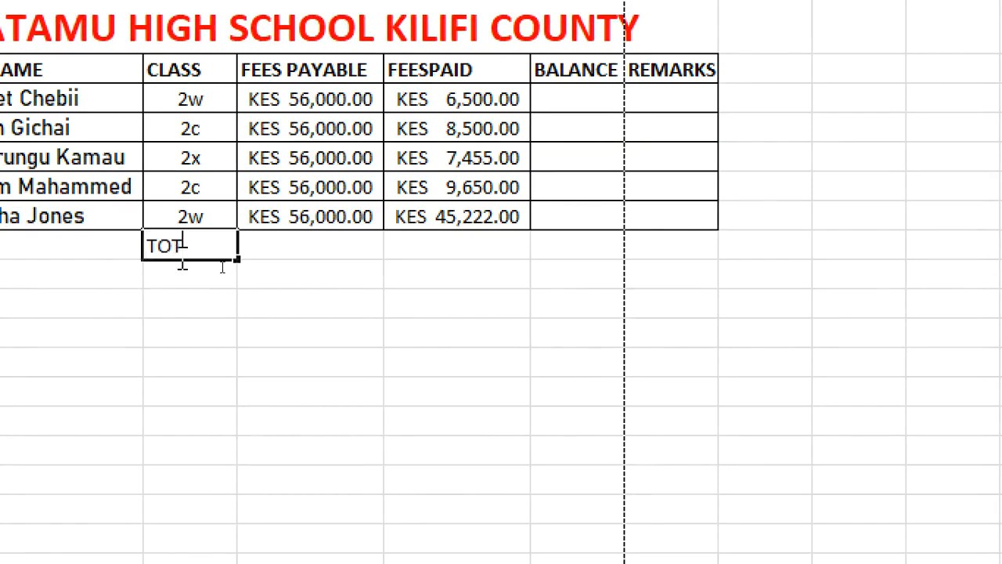
{"action": "left_click", "coordinate": [257, 255]}
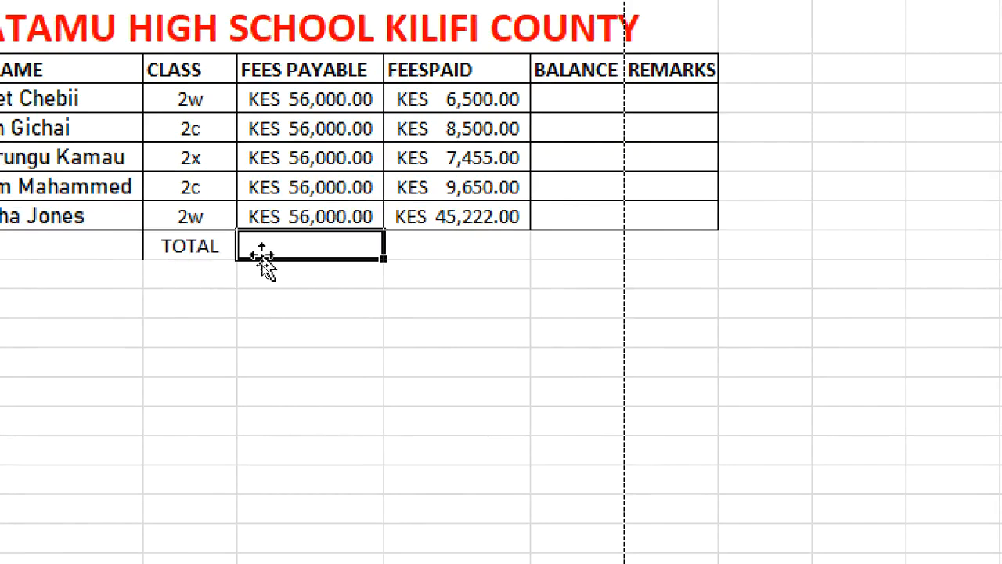
Add borders to the TOTAL row cells C8 through E8
{"action": "left_click_drag", "start_coordinate": [151, 249], "coordinate": [449, 248]}
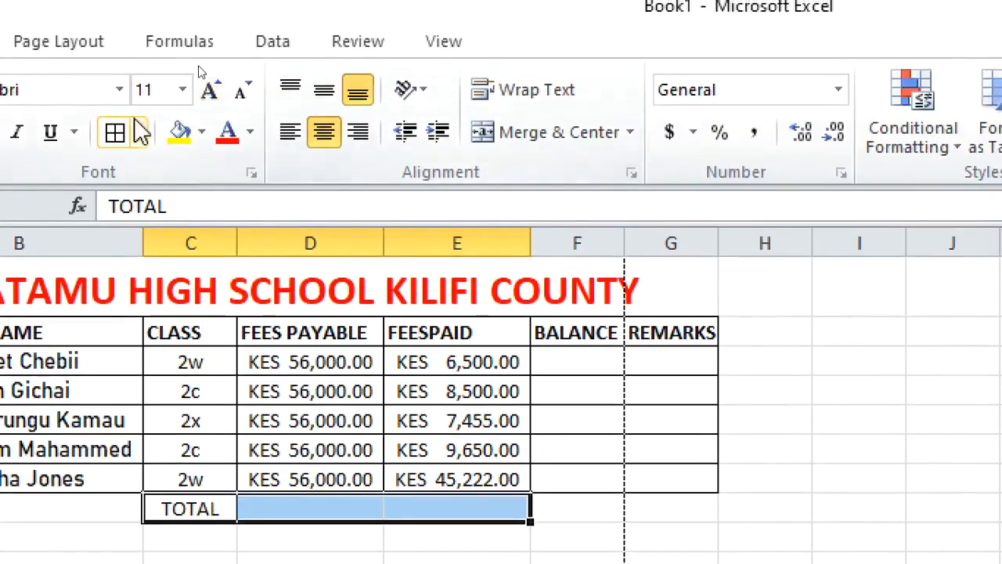
{"action": "left_click", "coordinate": [116, 132]}
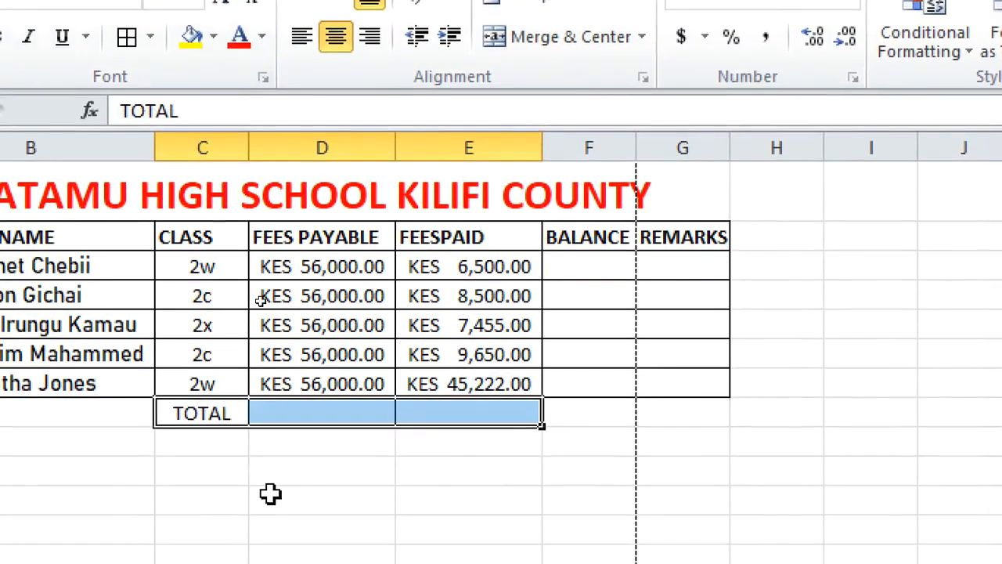
Enter the formula =SUM(D3:D7) in D8 to total the fees payable
{"action": "left_click", "coordinate": [300, 414]}
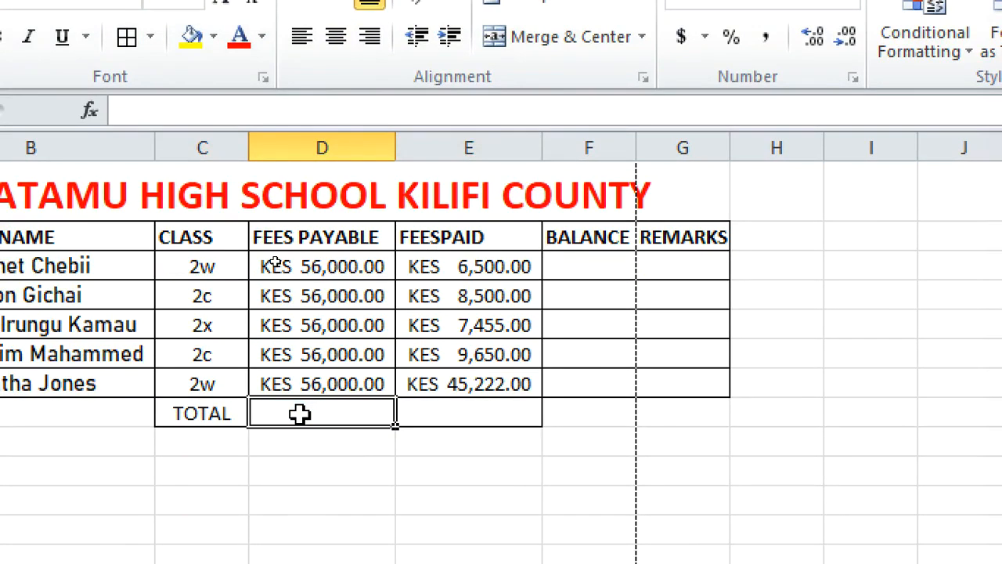
{"action": "type", "text": "="}
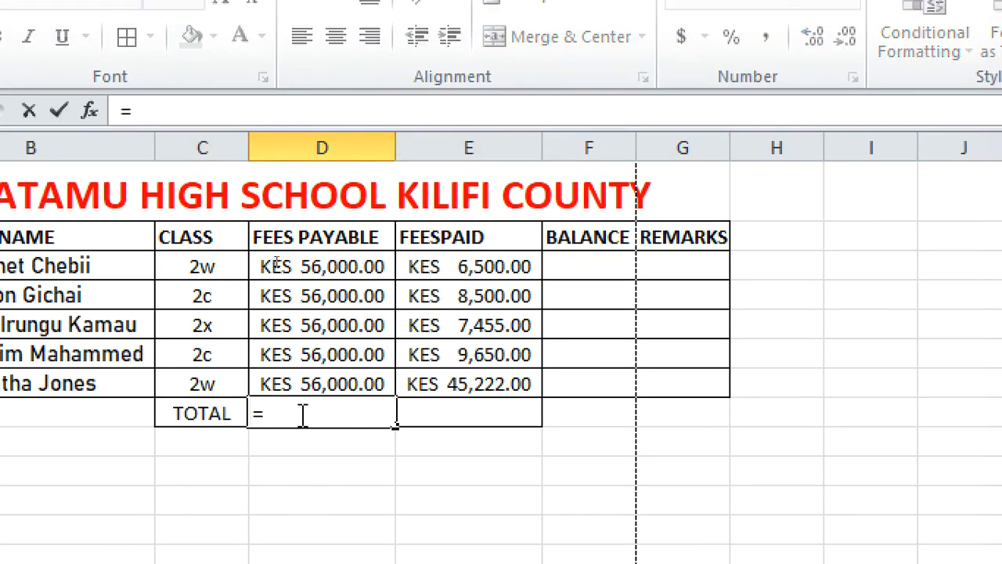
{"action": "type", "text": "SUM"}
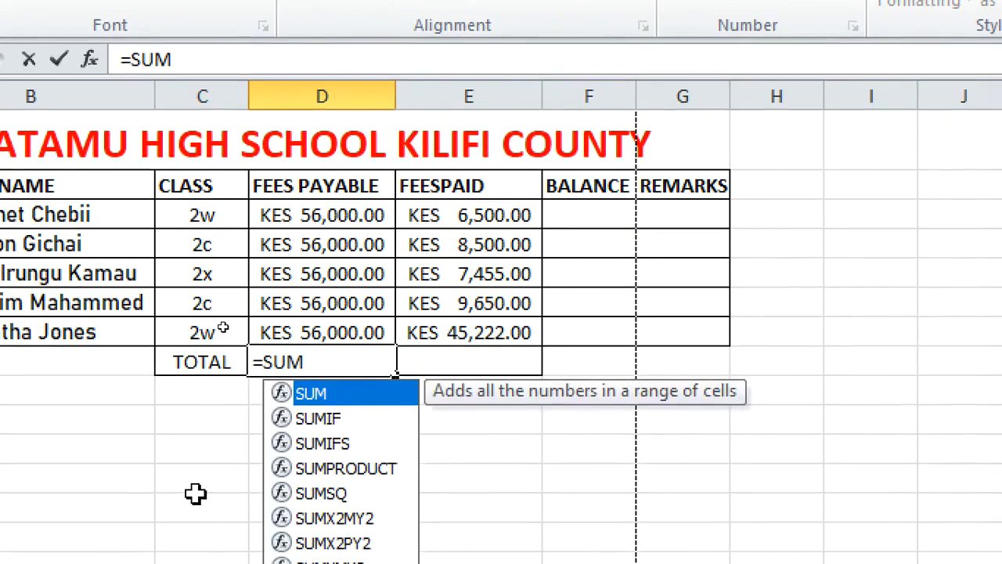
{"action": "type", "text": "("}
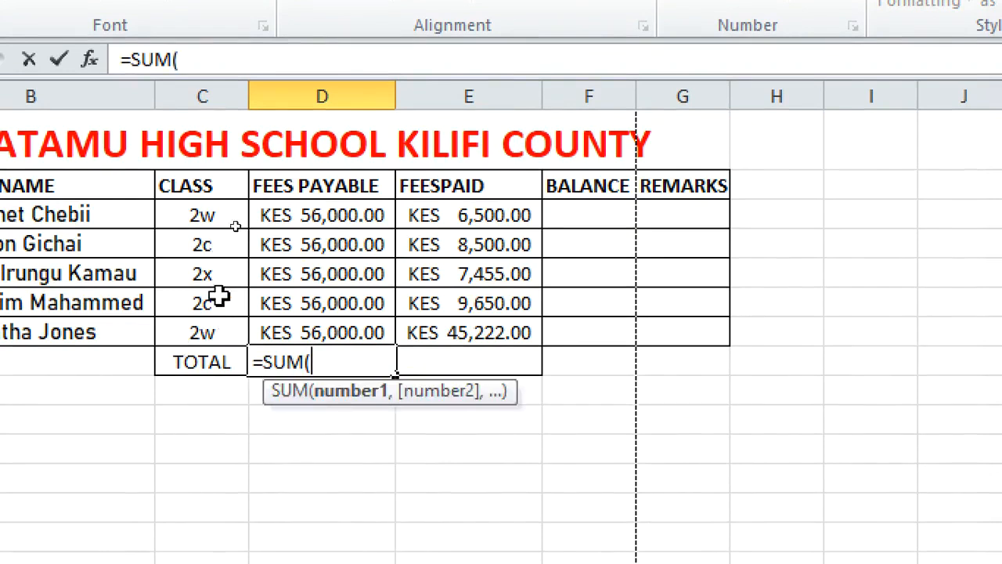
{"action": "left_click", "coordinate": [276, 216]}
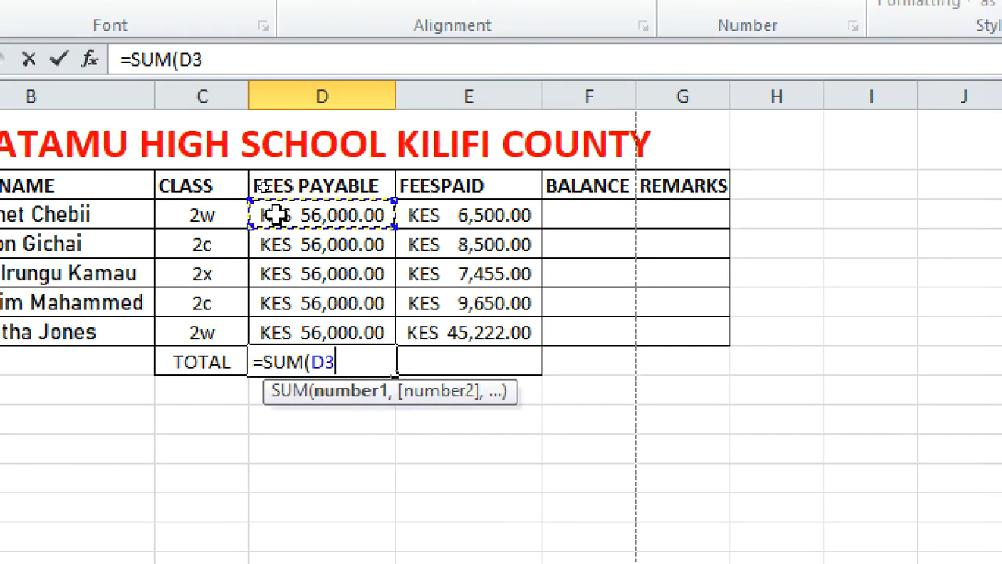
{"action": "type", "text": ":"}
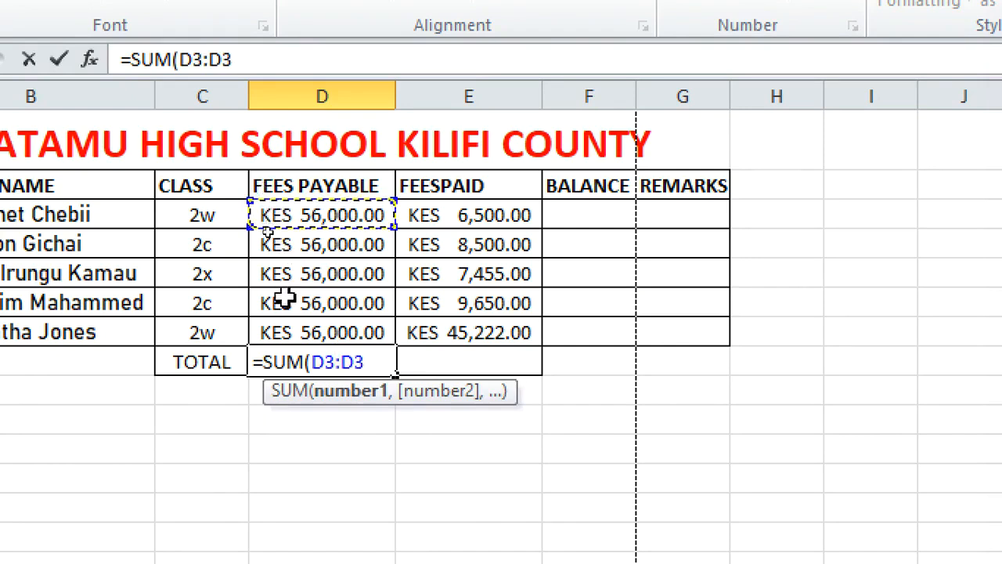
{"action": "left_click", "coordinate": [347, 332]}
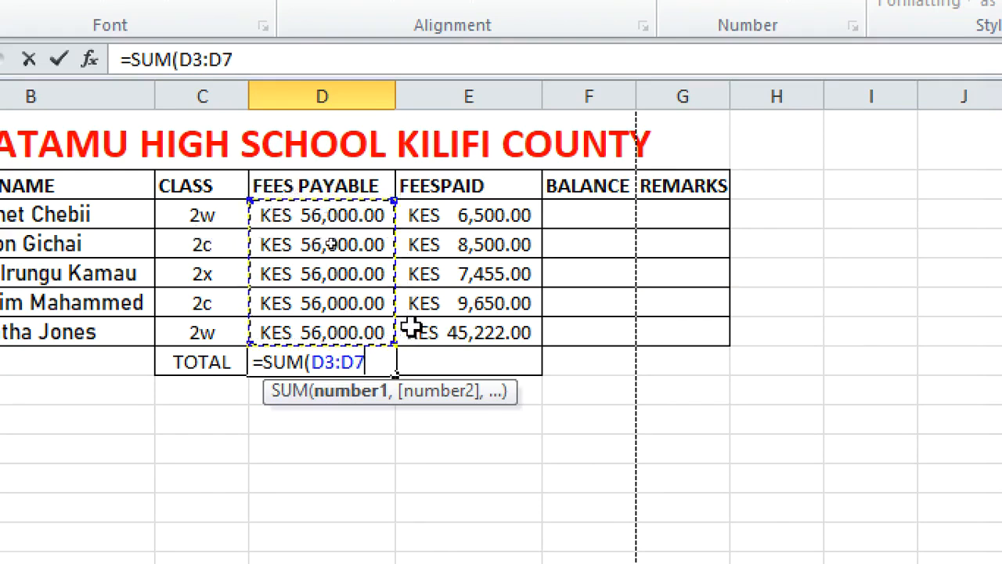
{"action": "type", "text": ")"}
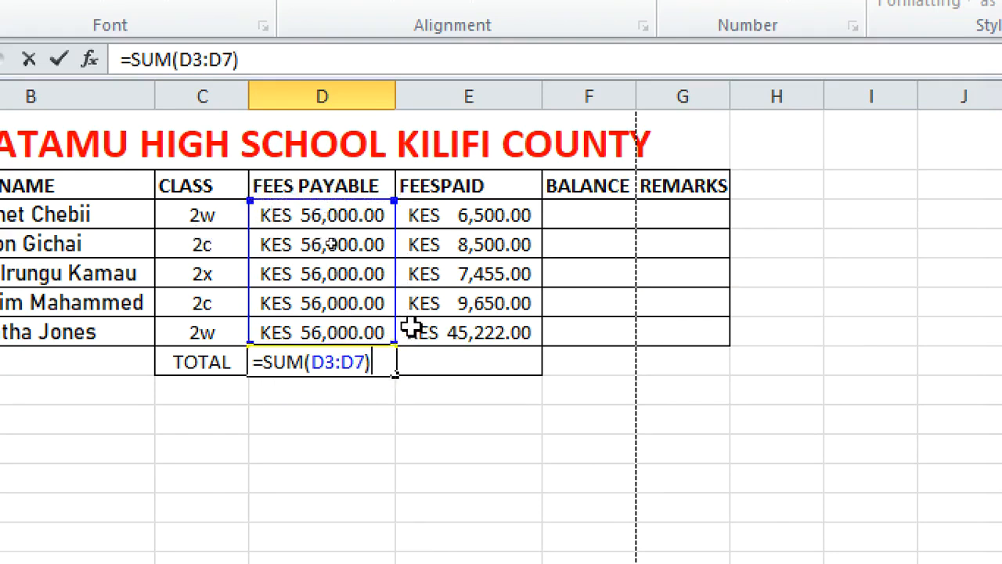
{"action": "key", "text": "Return"}
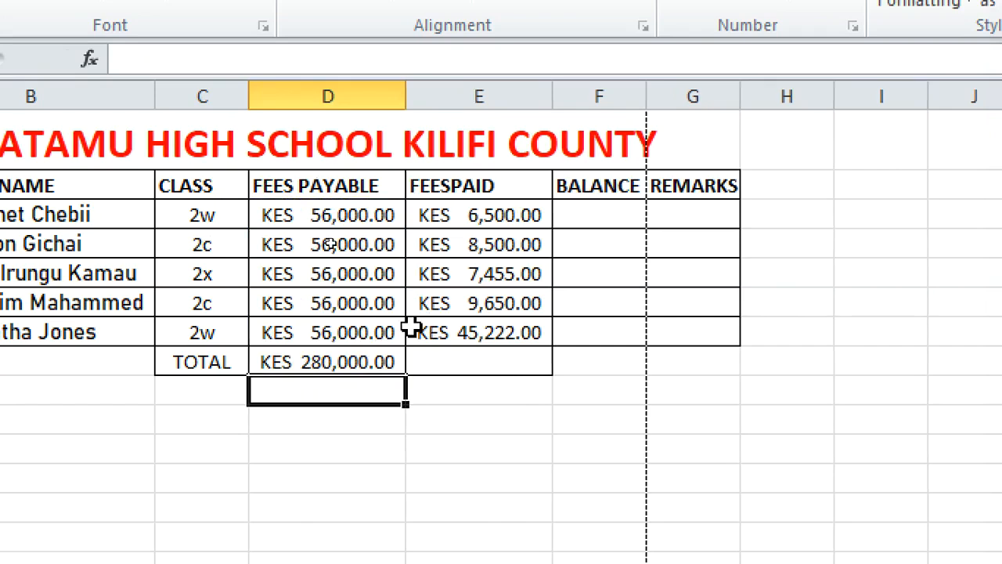
Examine the D8 formula and the underlying value of the fees paid cells in the formula bar
{"action": "left_click", "coordinate": [339, 363]}
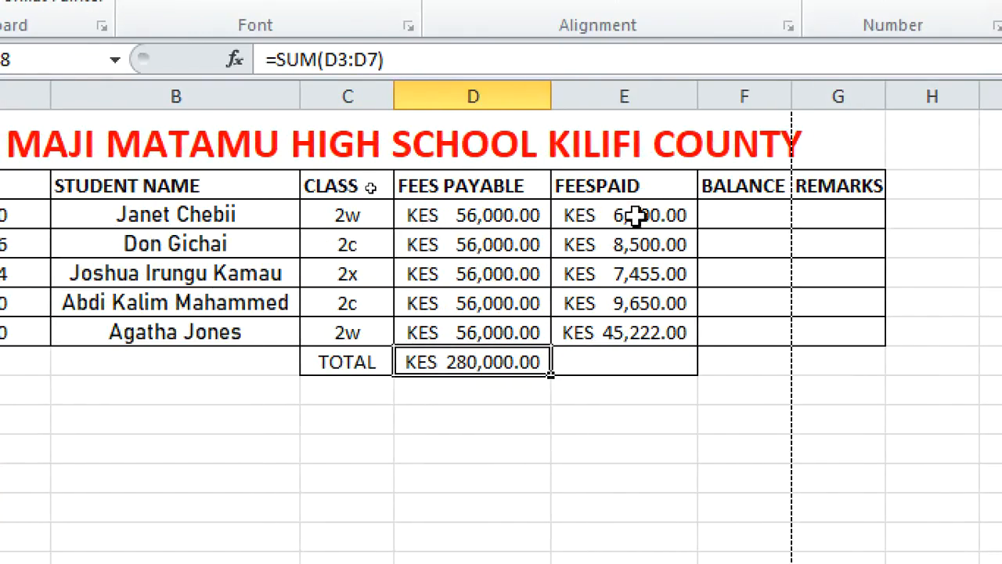
{"action": "left_click", "coordinate": [601, 217]}
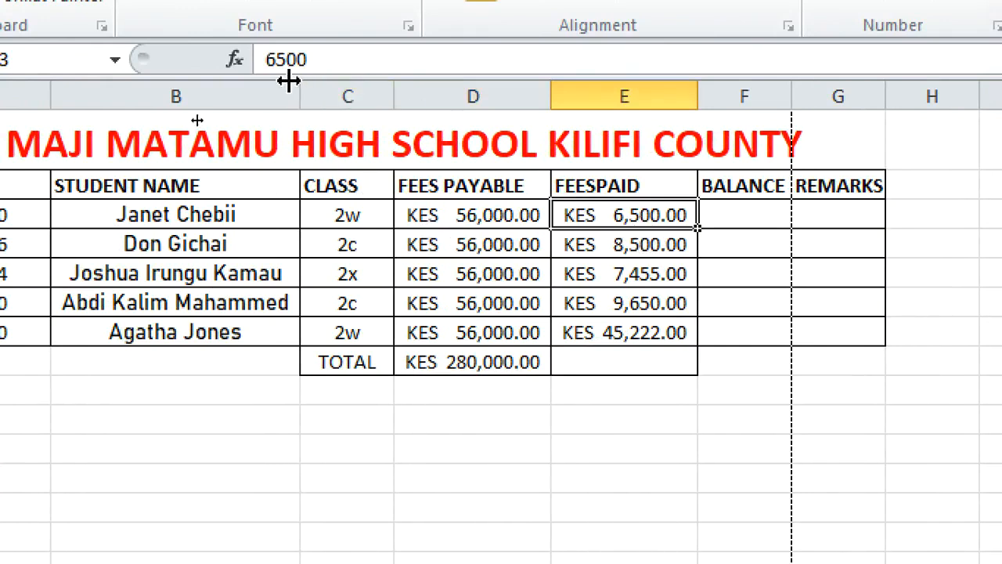
{"action": "left_click_drag", "start_coordinate": [313, 61], "coordinate": [249, 67]}
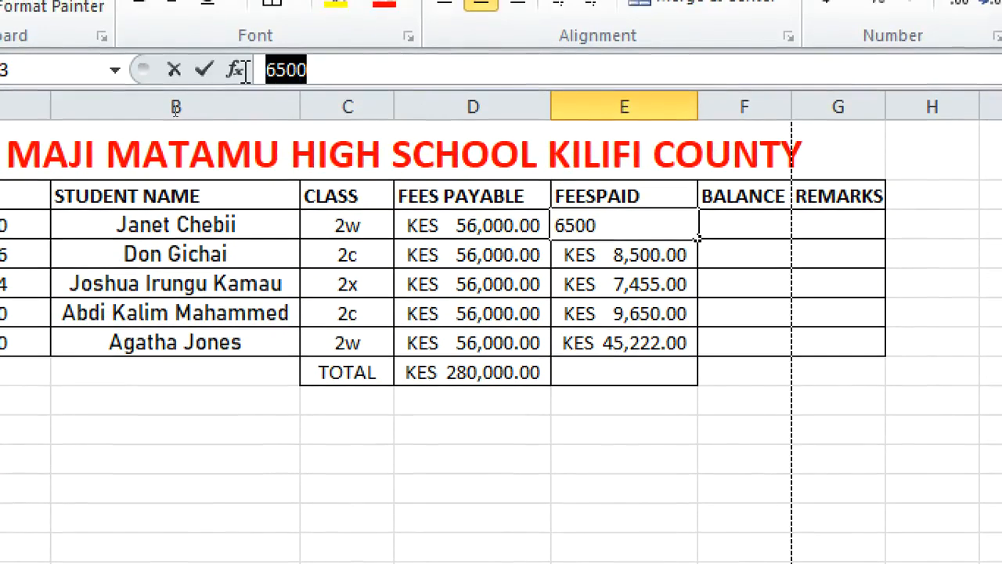
{"action": "left_click", "coordinate": [615, 224]}
{"action": "left_click", "coordinate": [616, 283]}
{"action": "left_click", "coordinate": [615, 226]}
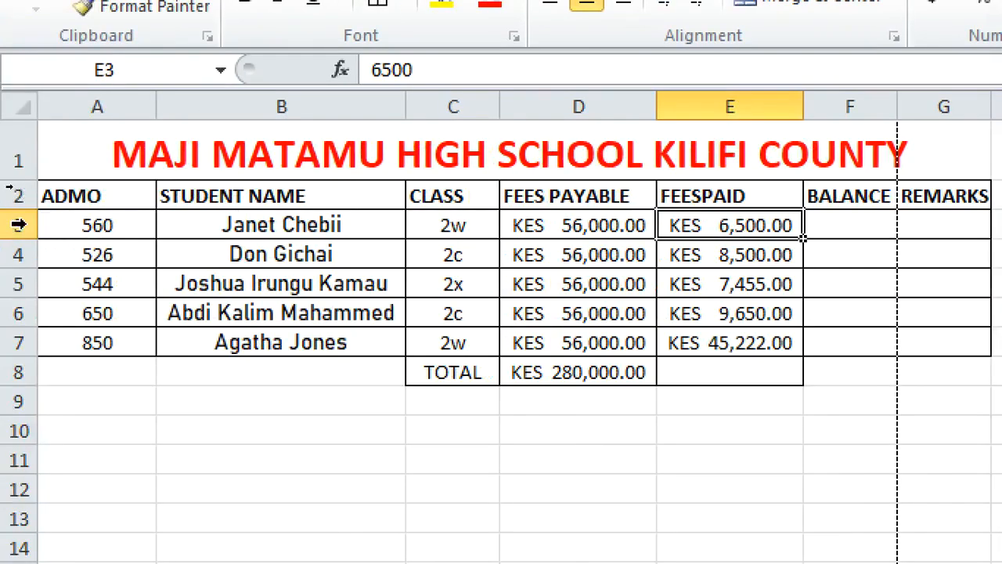
Examine the cell addresses of E3, E4, A3 and B4 shown in the name box
{"action": "left_click", "coordinate": [124, 71]}
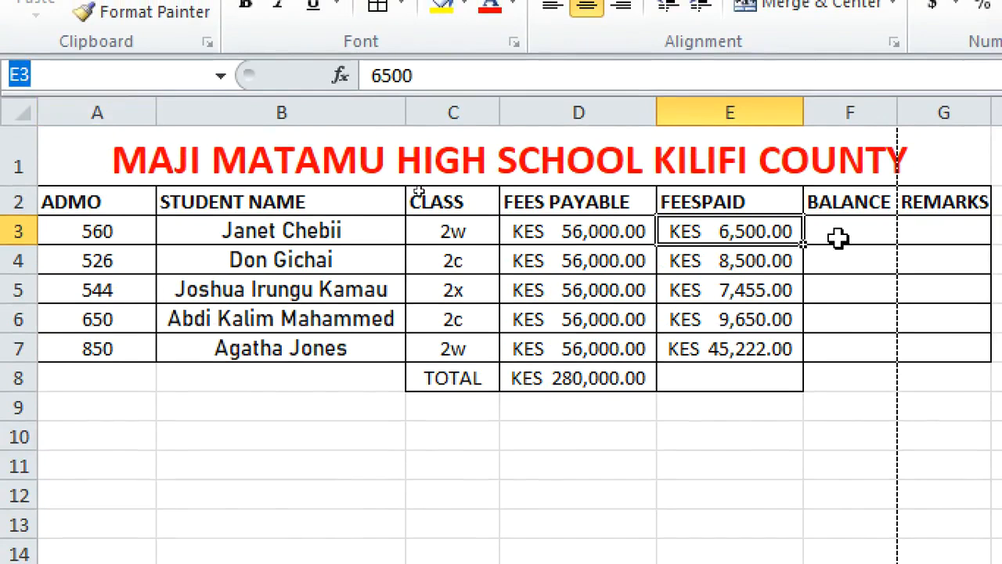
{"action": "left_click", "coordinate": [690, 265]}
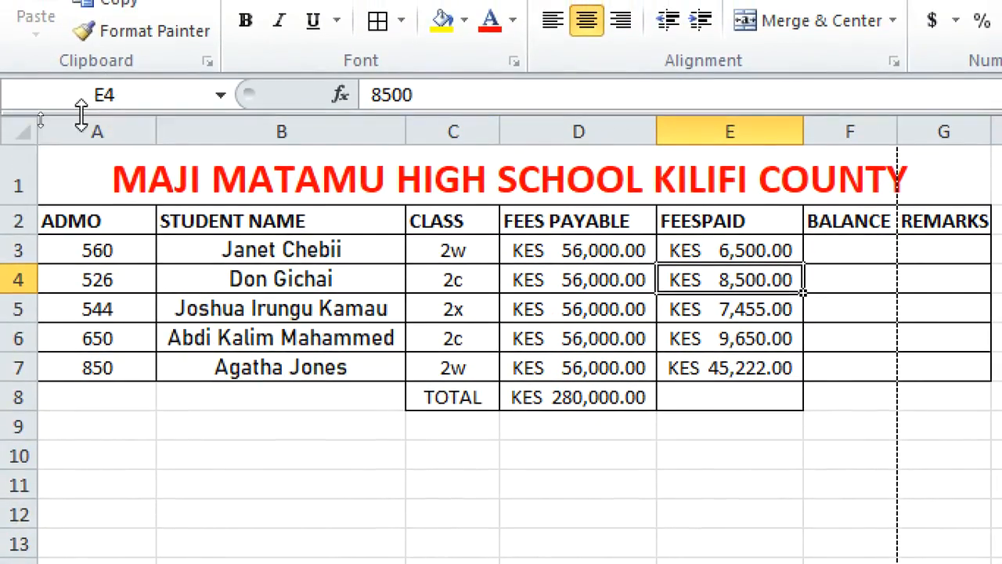
{"action": "left_click", "coordinate": [79, 251]}
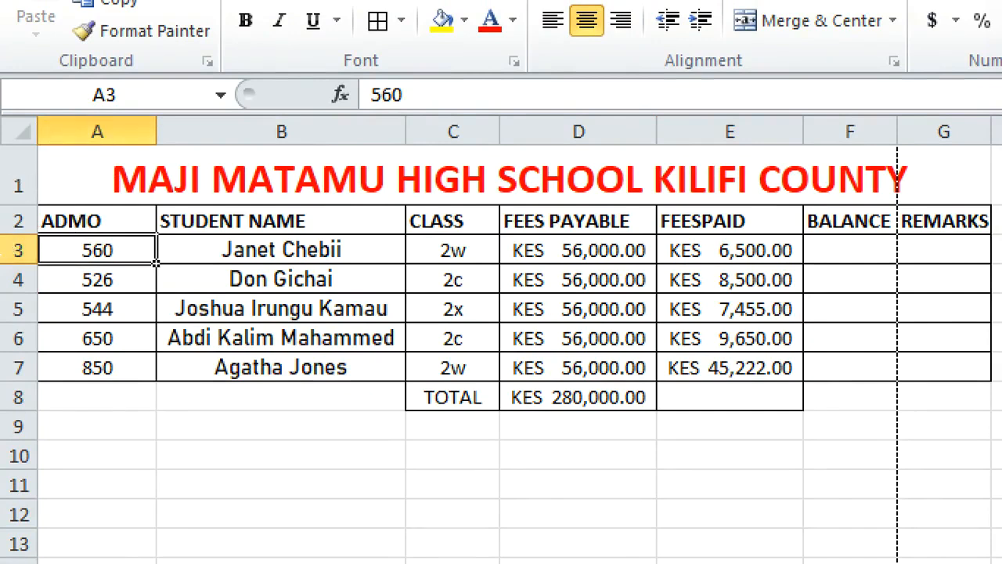
{"action": "left_click", "coordinate": [266, 284]}
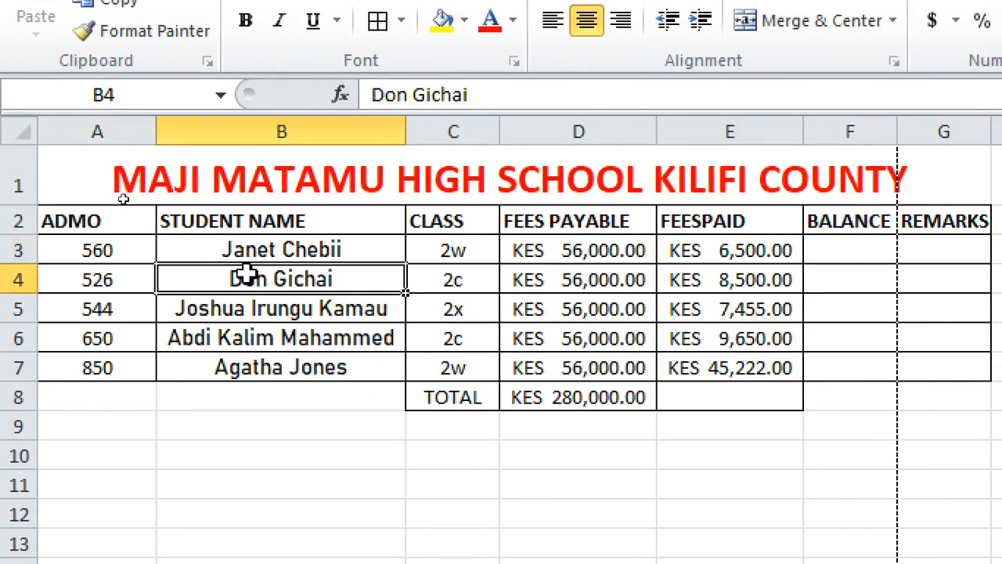
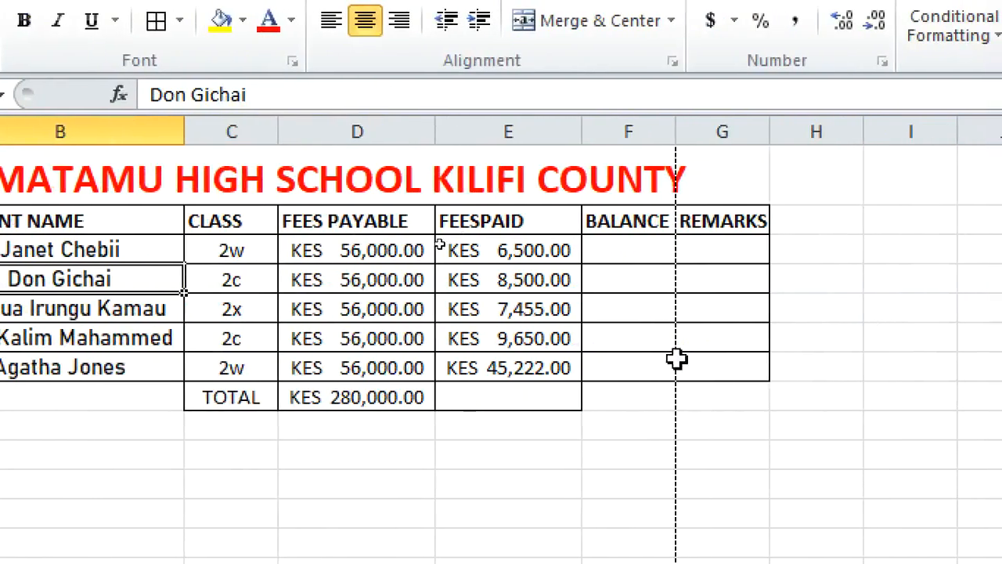
Enter the formula =SUM(E3:E7) in E8 to total the fees paid
{"action": "left_click", "coordinate": [468, 400]}
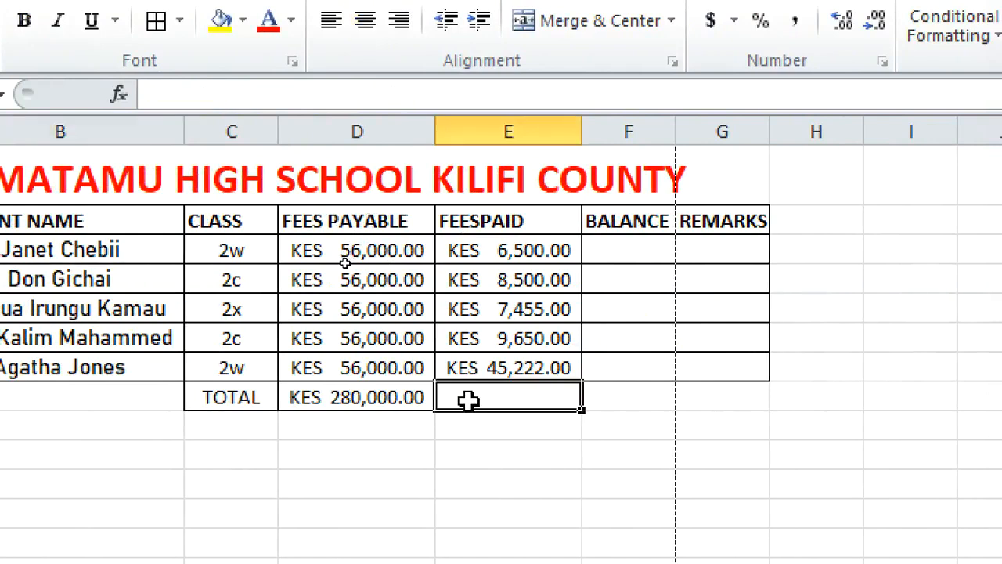
{"action": "type", "text": "="}
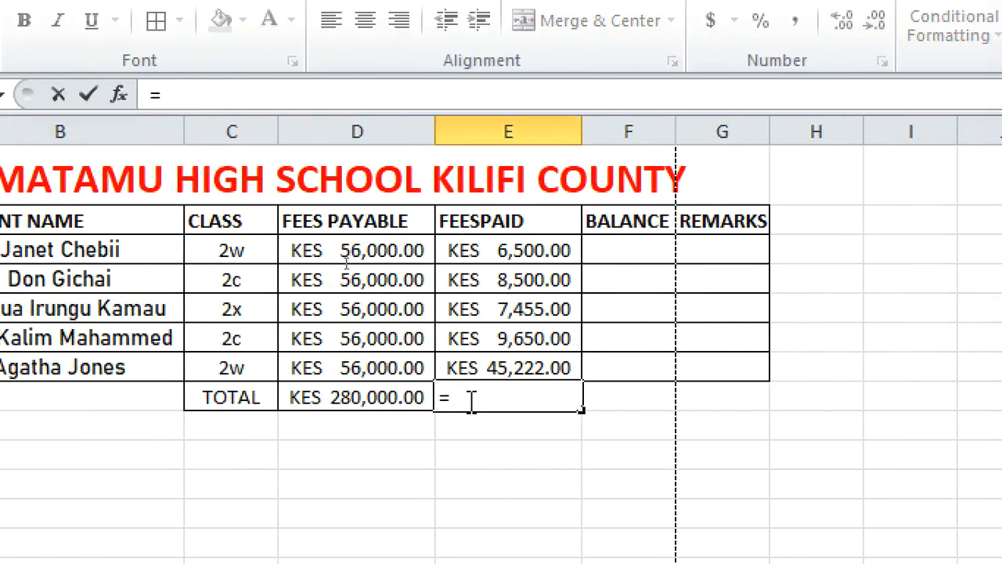
{"action": "type", "text": "SUM"}
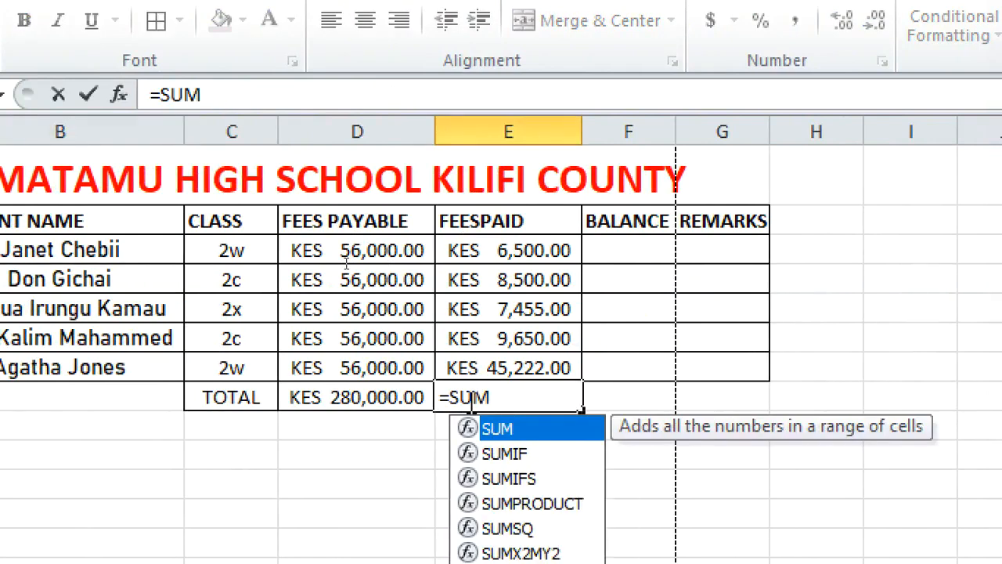
{"action": "type", "text": "("}
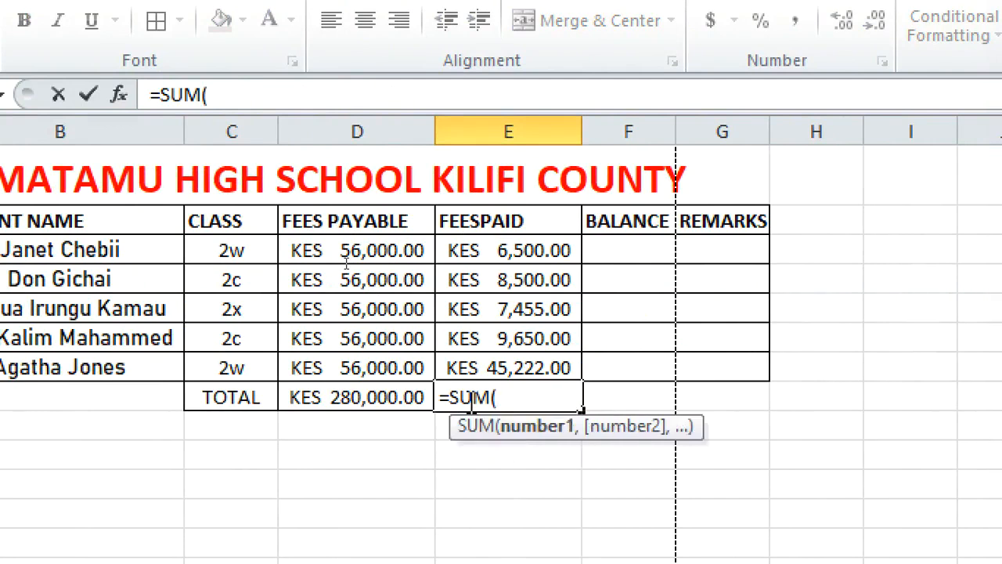
{"action": "left_click", "coordinate": [472, 259]}
{"action": "type", "text": ":"}
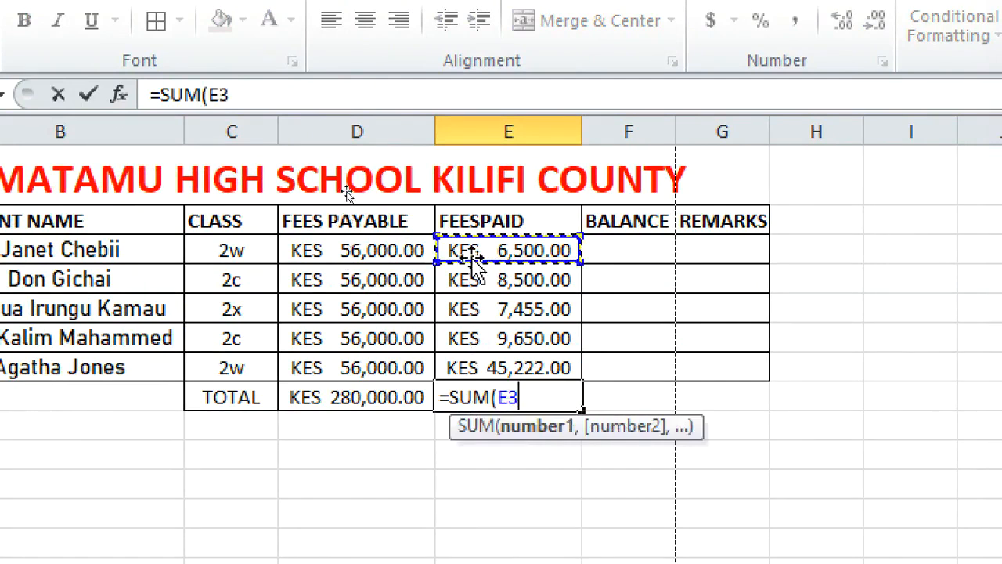
{"action": "left_click", "coordinate": [473, 261]}
{"action": "left_click", "coordinate": [469, 353]}
{"action": "type", "text": ")"}
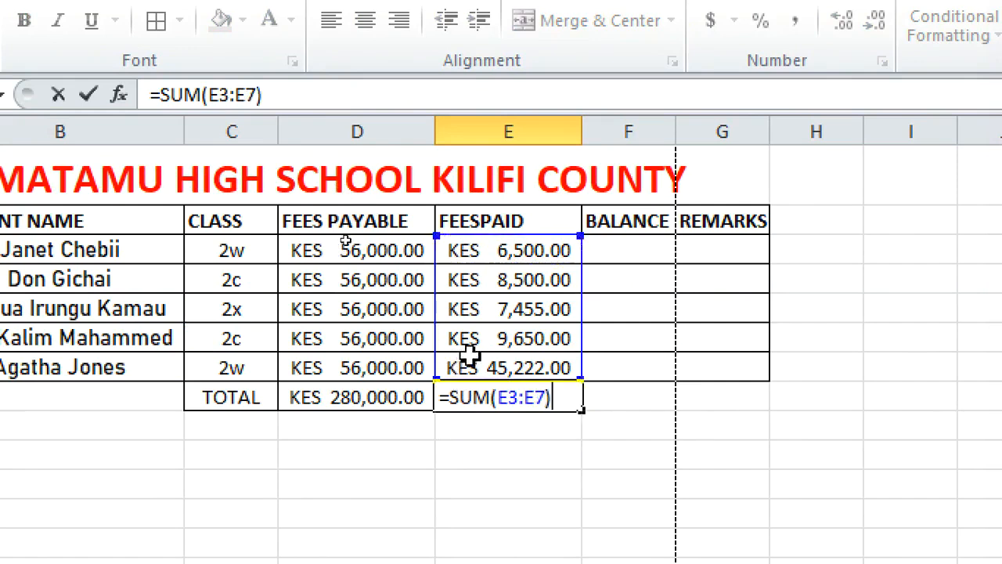
{"action": "key", "text": "Return"}
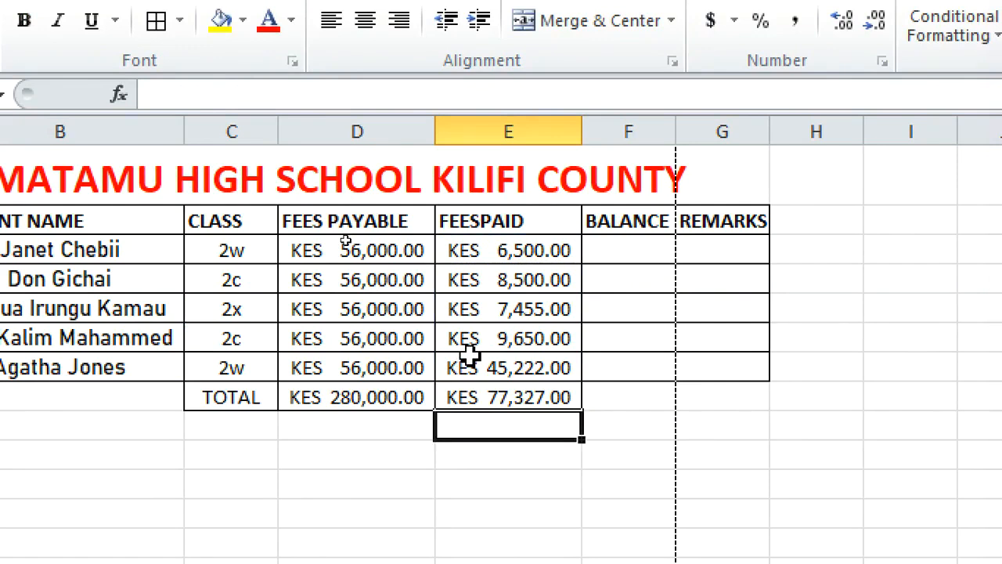
Start a second table below by typing the headings ITEM in C11 and QTY in D11
{"action": "left_click", "coordinate": [351, 394]}
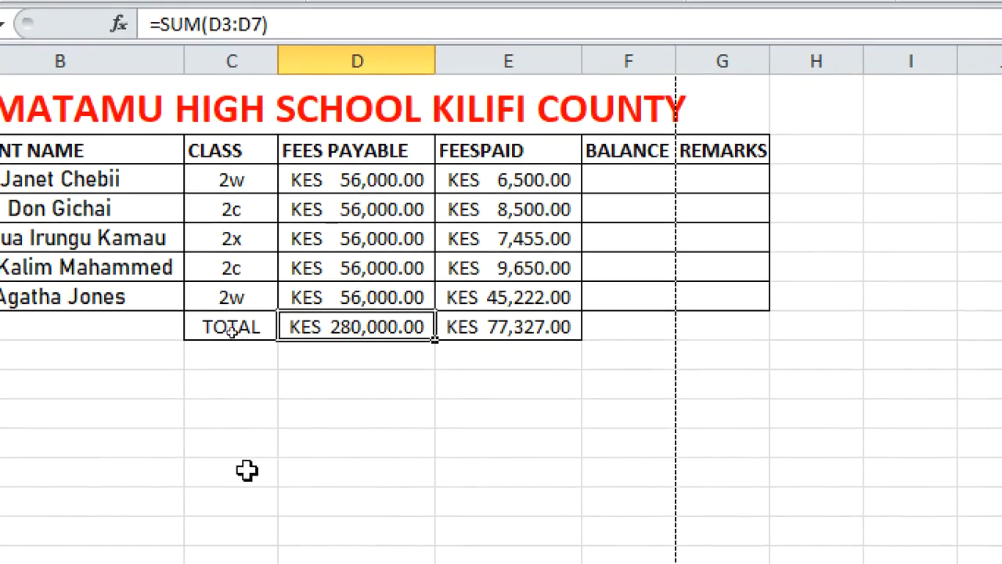
{"action": "left_click", "coordinate": [139, 423]}
{"action": "left_click", "coordinate": [306, 417]}
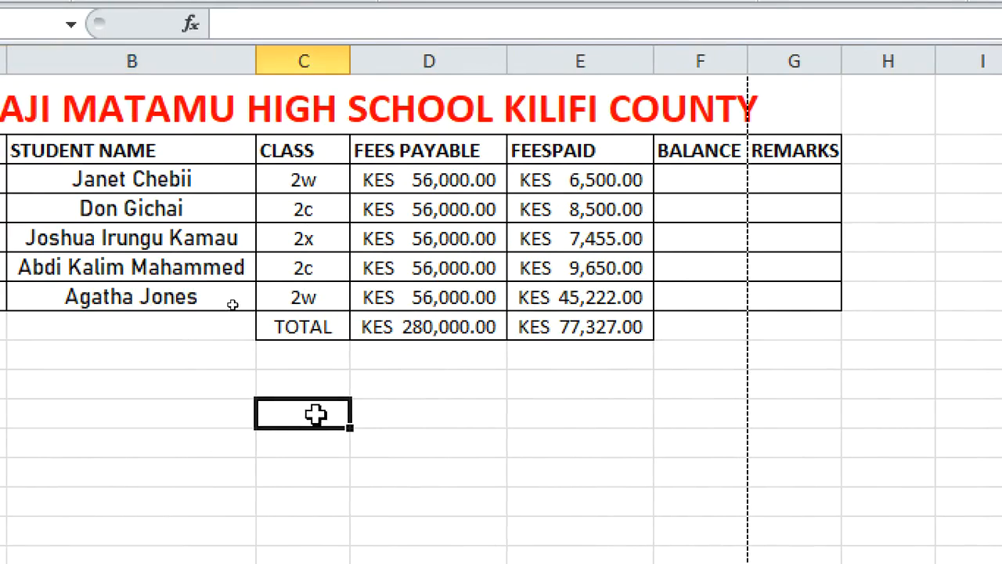
{"action": "type", "text": "ITME"}
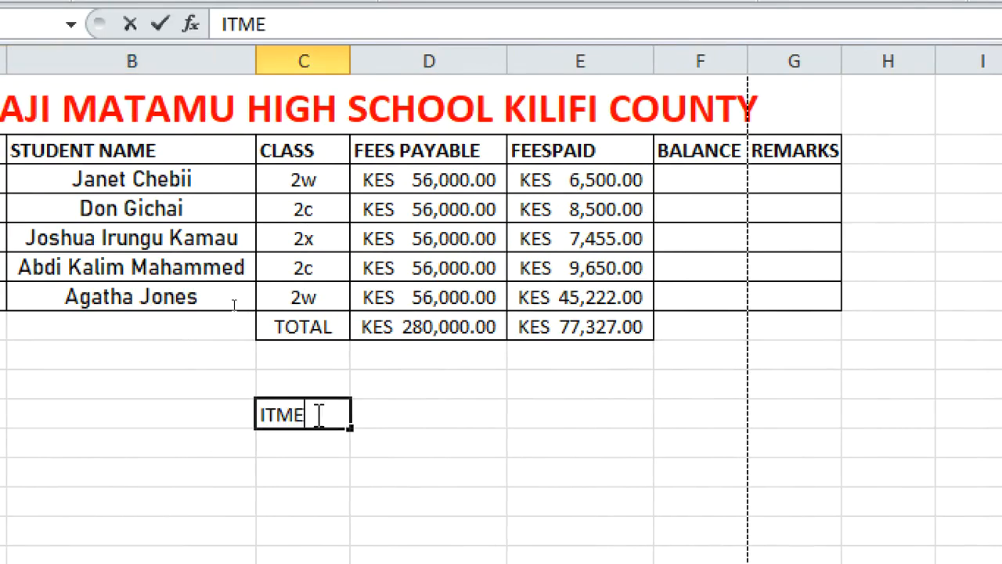
{"action": "key", "text": "BackSpace"}
{"action": "key", "text": "BackSpace"}
{"action": "key", "text": "BackSpace"}
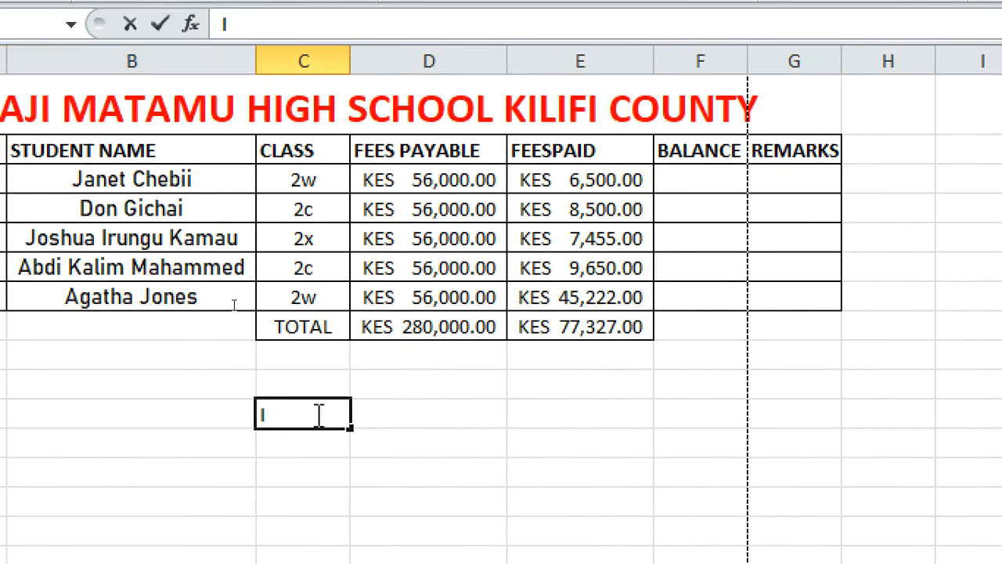
{"action": "type", "text": "ITM"}
{"action": "key", "text": "BackSpace"}
{"action": "key", "text": "BackSpace"}
{"action": "key", "text": "BackSpace"}
{"action": "type", "text": "TME"}
{"action": "key", "text": "BackSpace"}
{"action": "key", "text": "BackSpace"}
{"action": "type", "text": "EM"}
{"action": "key", "text": "Tab"}
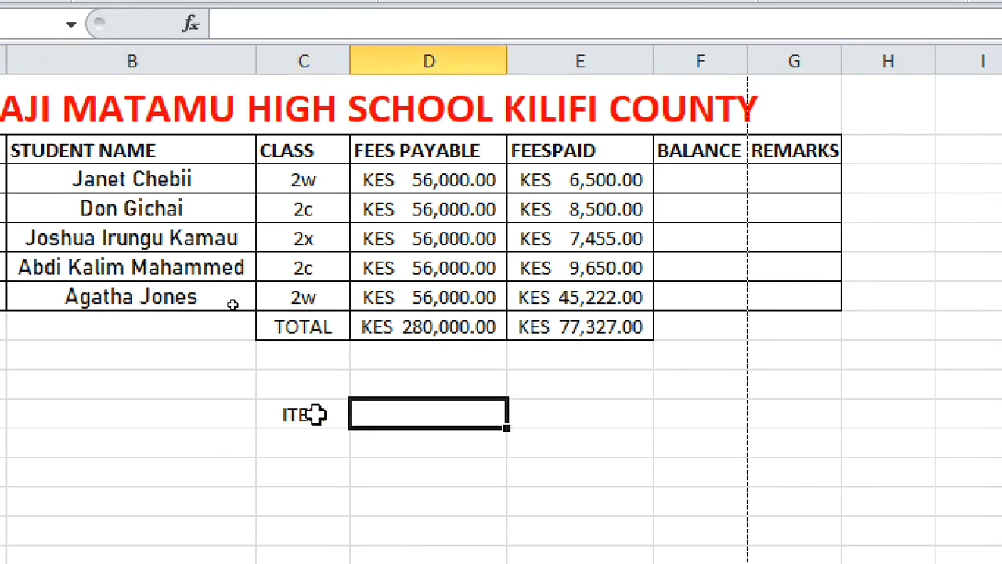
{"action": "type", "text": "QTY"}
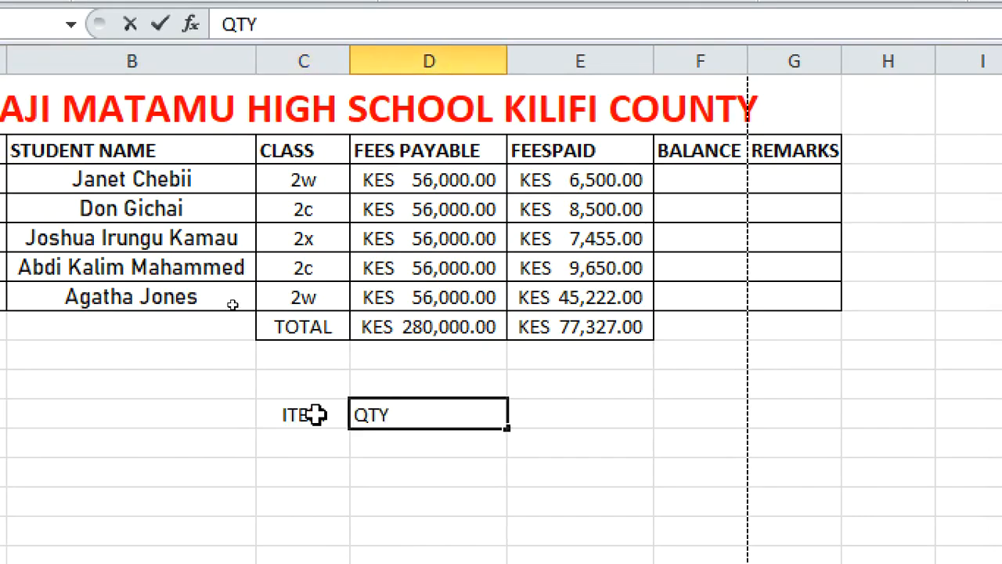
Add the headings PRICE in E11 and AMOUNT in F11
{"action": "left_click", "coordinate": [599, 407]}
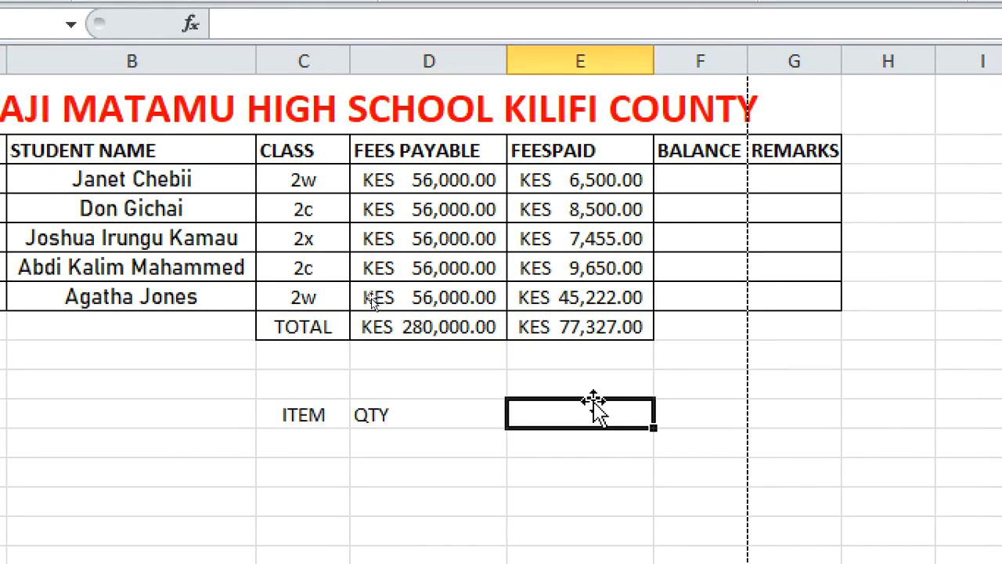
{"action": "type", "text": "PRICE"}
{"action": "left_click", "coordinate": [707, 404]}
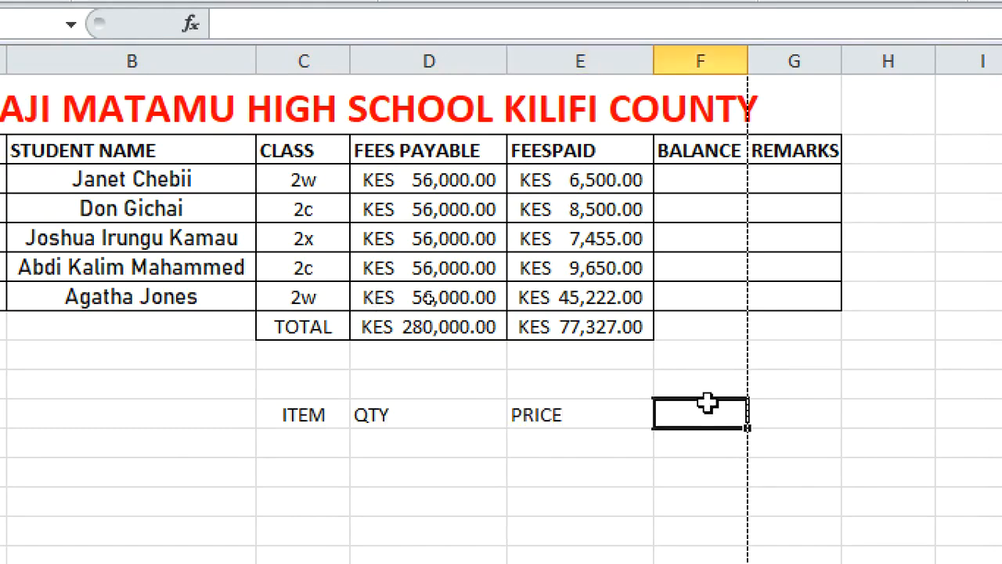
{"action": "type", "text": "AMOUNT"}
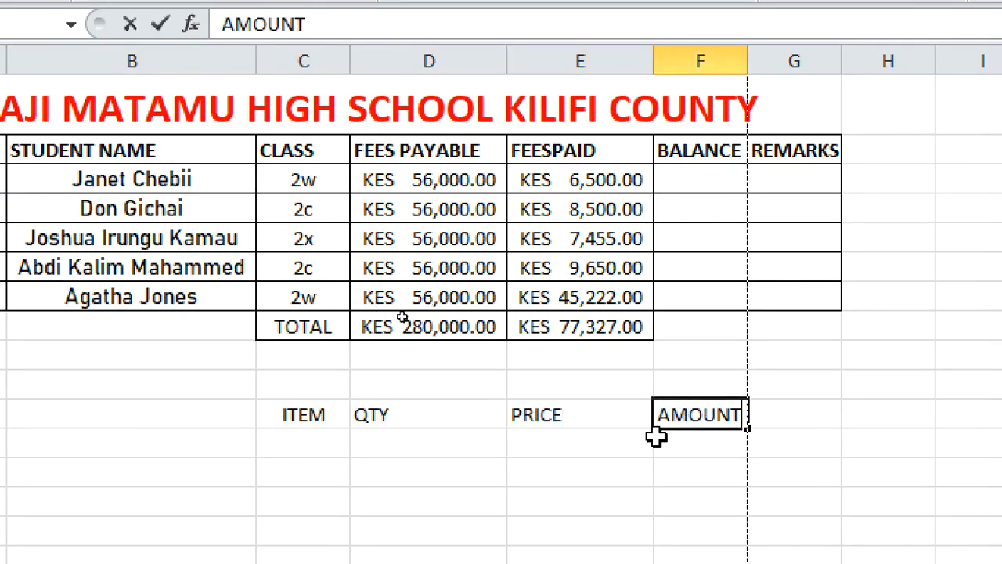
{"action": "left_click", "coordinate": [598, 470]}
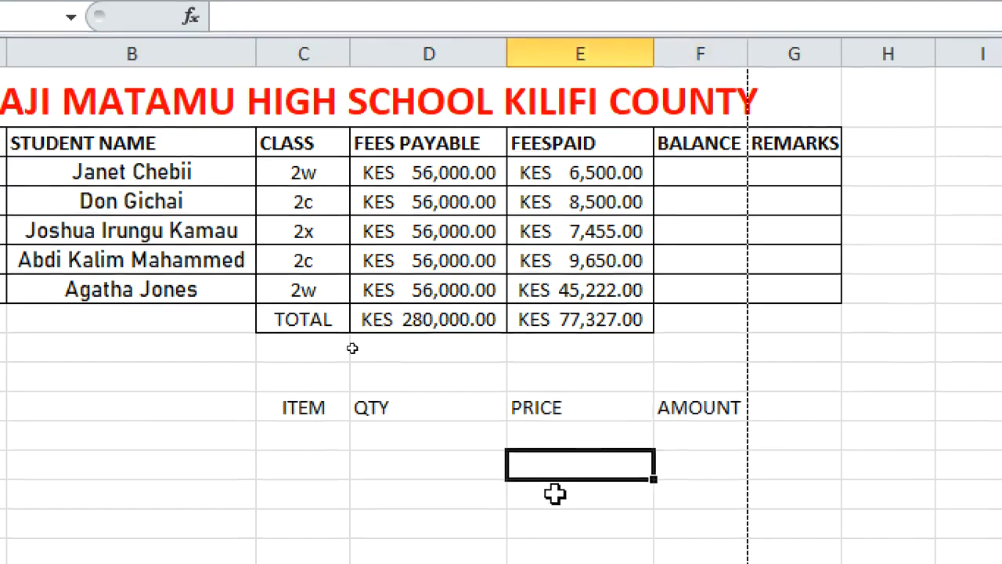
Apply all borders to the new table range C11:F15
{"action": "left_click_drag", "start_coordinate": [285, 296], "coordinate": [652, 395]}
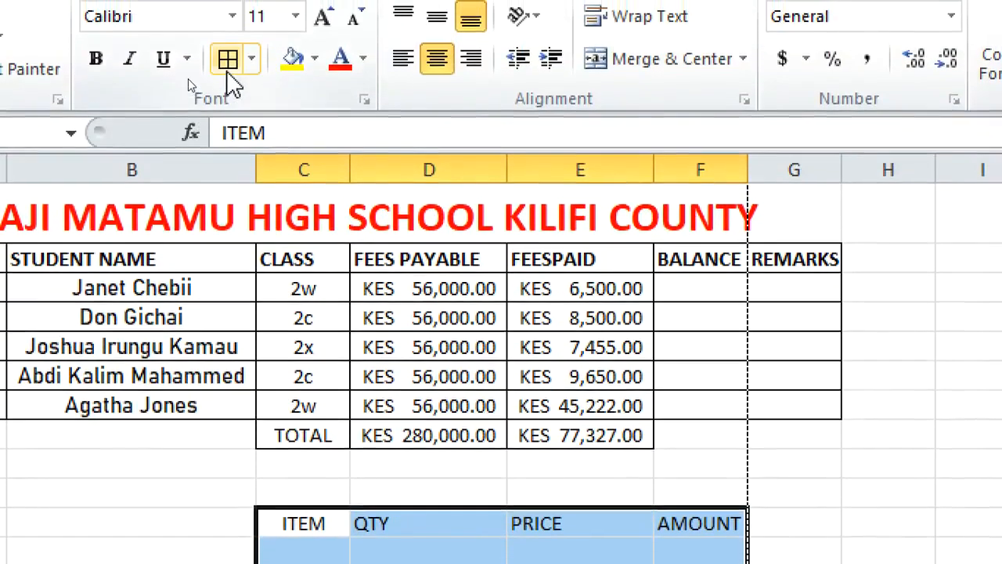
{"action": "left_click", "coordinate": [228, 61]}
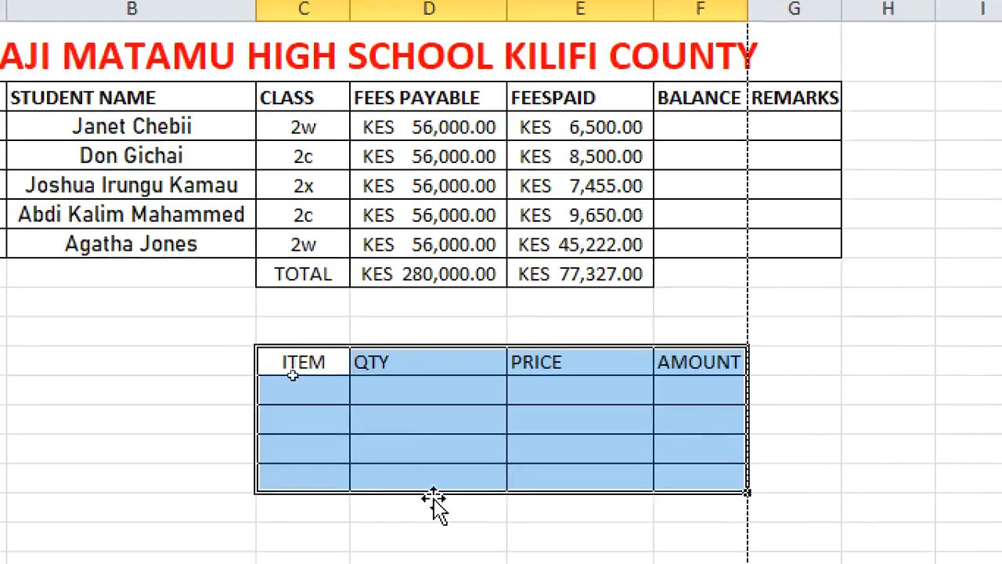
Enter the item names X, Y, E and Q in C12 through C15
{"action": "left_click", "coordinate": [314, 553]}
{"action": "type", "text": "X"}
{"action": "key", "text": "Return"}
{"action": "type", "text": "Y"}
{"action": "key", "text": "Return"}
{"action": "type", "text": "E"}
{"action": "key", "text": "Return"}
{"action": "type", "text": "Q"}
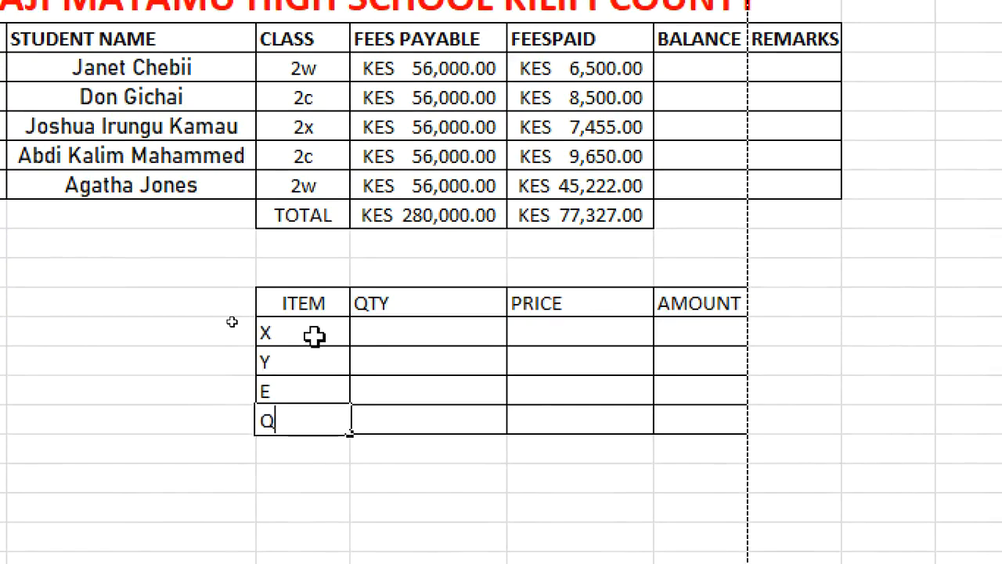
Enter the quantities 4, 5, 6 and 2 in D12 through D15
{"action": "left_click", "coordinate": [409, 333]}
{"action": "type", "text": "4"}
{"action": "key", "text": "Return"}
{"action": "type", "text": "5"}
{"action": "key", "text": "Return"}
{"action": "type", "text": "6"}
{"action": "key", "text": "Return"}
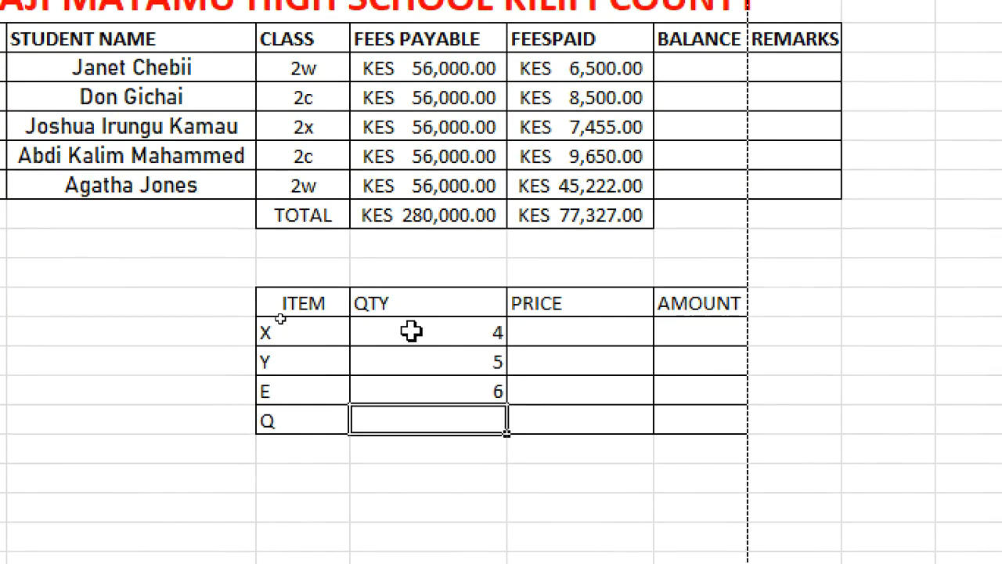
{"action": "type", "text": "2"}
{"action": "left_click", "coordinate": [411, 332]}
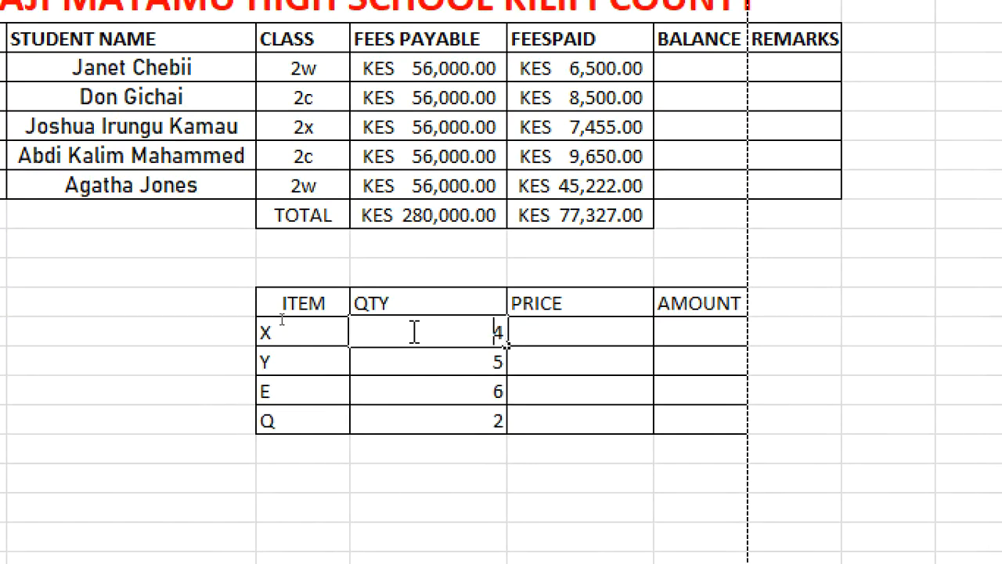
Enter the prices 40, 120, 85 and 230 in E12 through E15
{"action": "left_click", "coordinate": [527, 330]}
{"action": "type", "text": "40"}
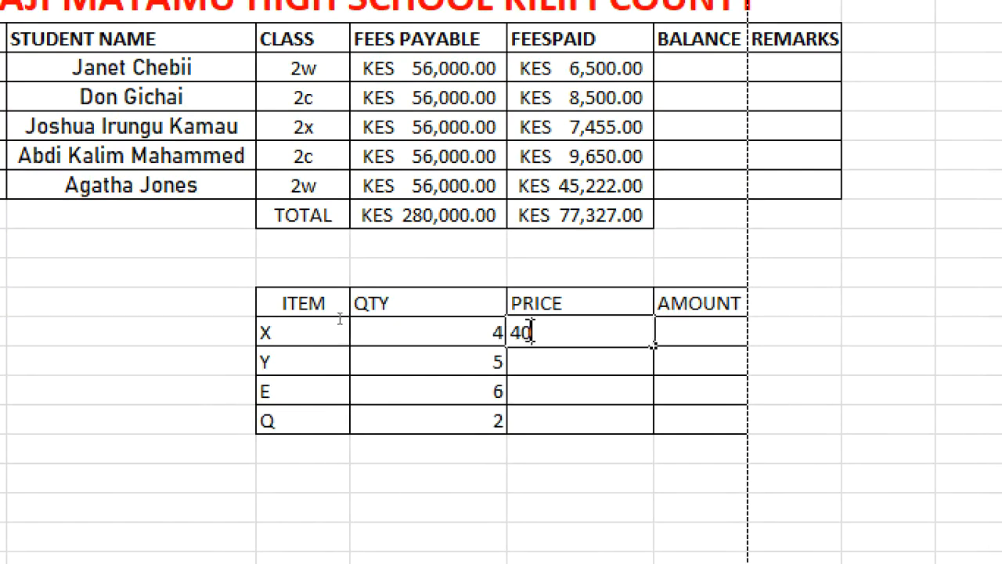
{"action": "key", "text": "Return"}
{"action": "type", "text": "120"}
{"action": "key", "text": "Return"}
{"action": "type", "text": "85"}
{"action": "key", "text": "Return"}
{"action": "type", "text": "230"}
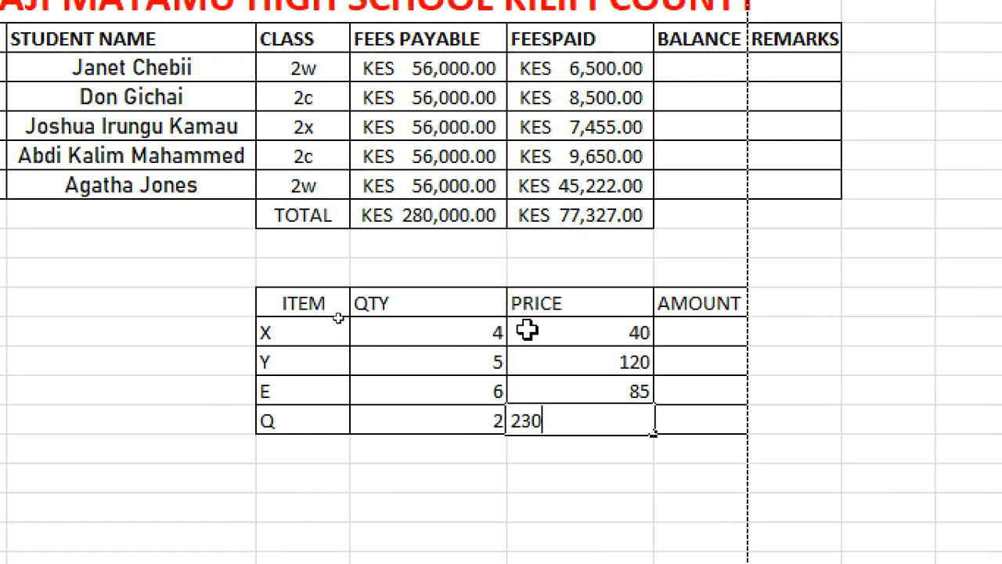
Enter the formula =PRODUCT(D12:E12) in F12 to compute the first amount
{"action": "left_click", "coordinate": [696, 338]}
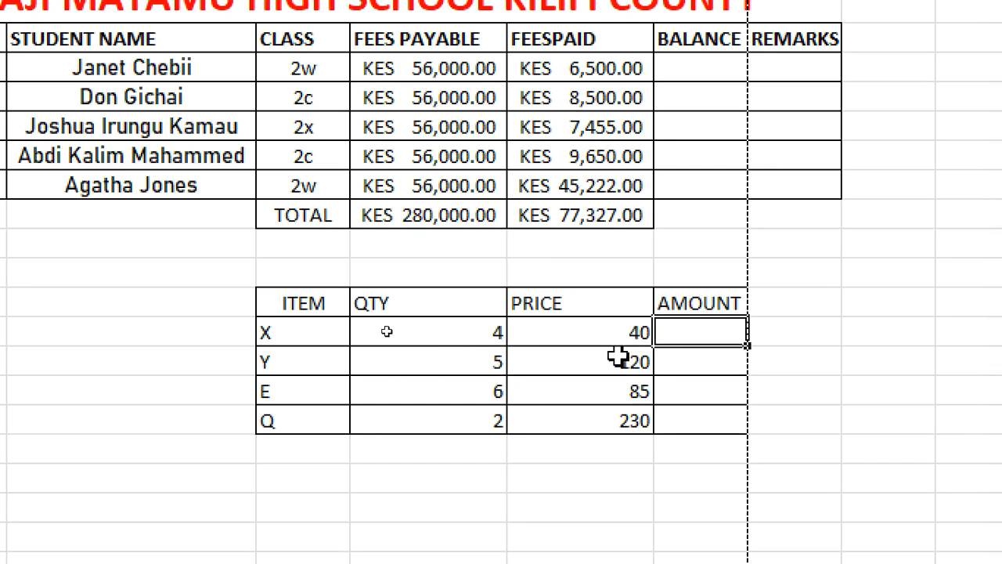
{"action": "type", "text": "="}
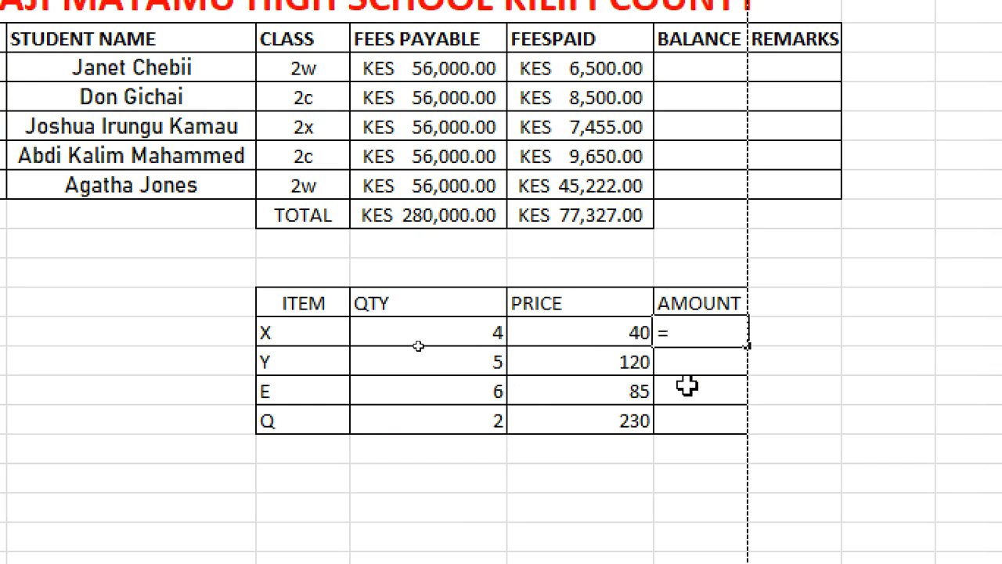
{"action": "type", "text": "PRODUCT"}
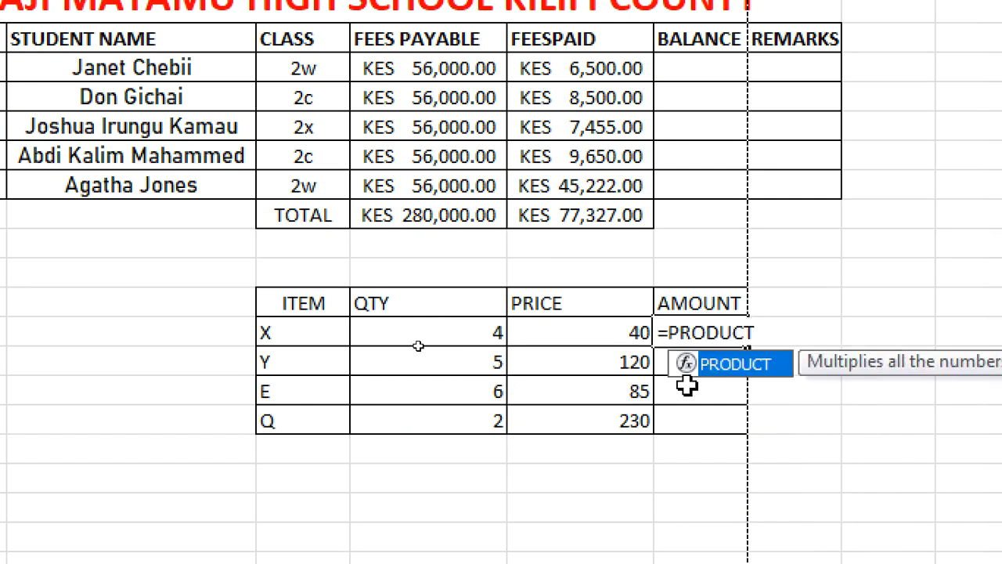
{"action": "type", "text": "("}
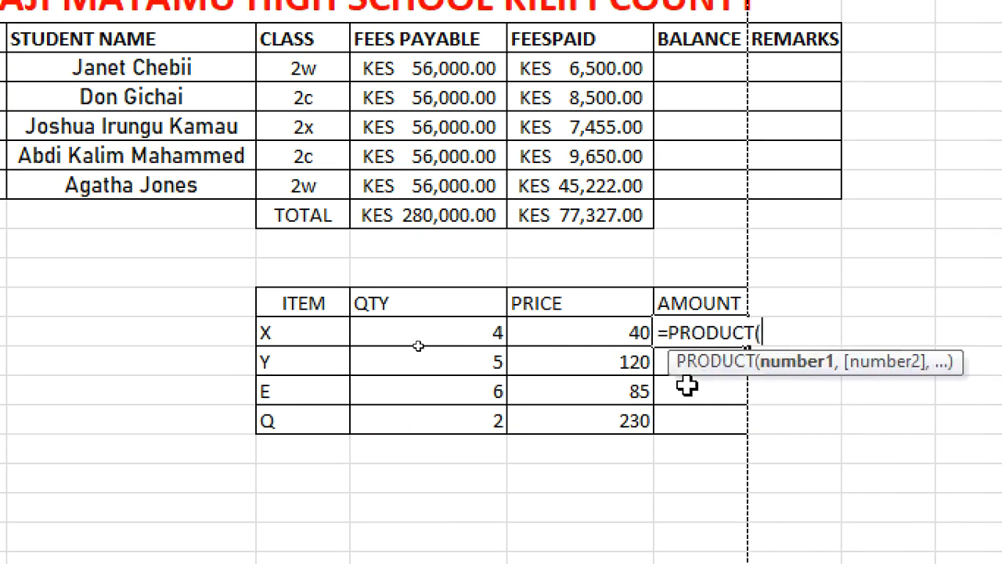
{"action": "left_click", "coordinate": [462, 334]}
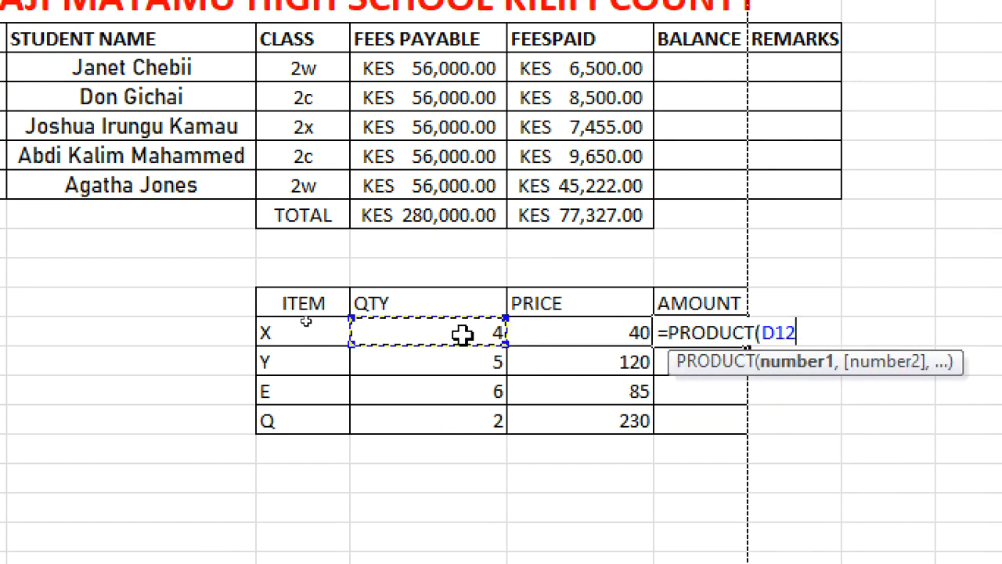
{"action": "type", "text": ":"}
{"action": "left_click", "coordinate": [563, 332]}
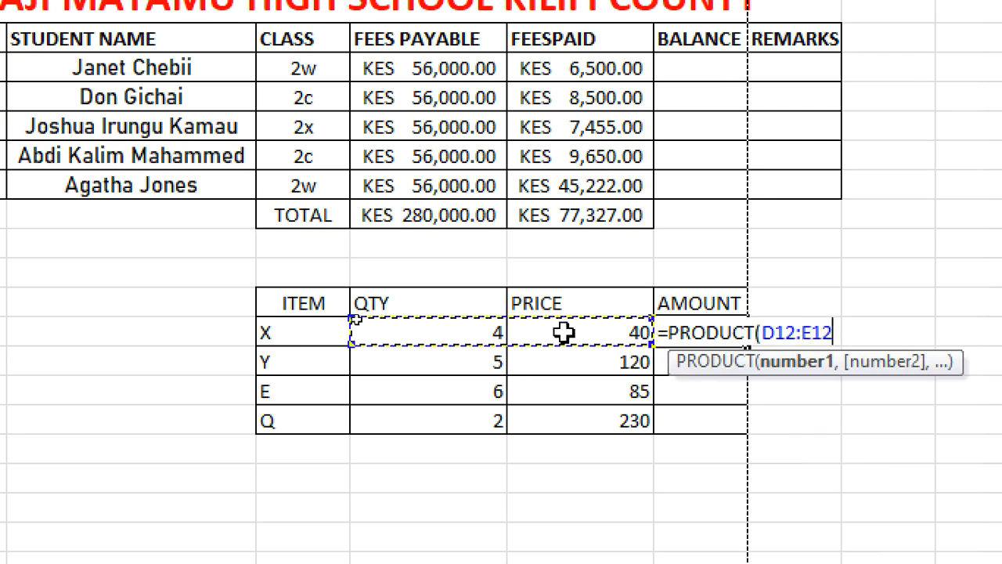
{"action": "type", "text": ")"}
{"action": "key", "text": "Return"}
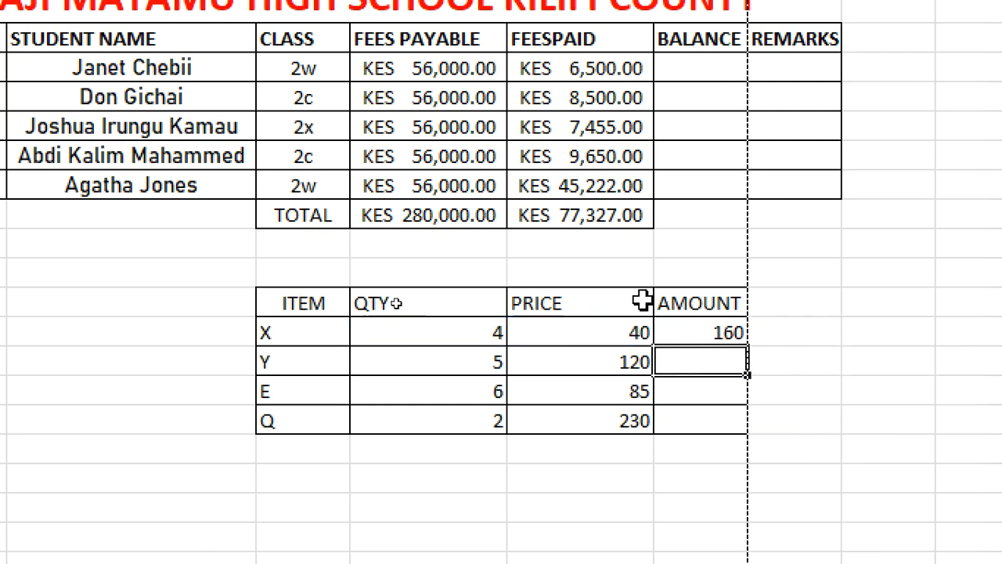
Fill the F12 amount formula down through F15
{"action": "left_click", "coordinate": [688, 333]}
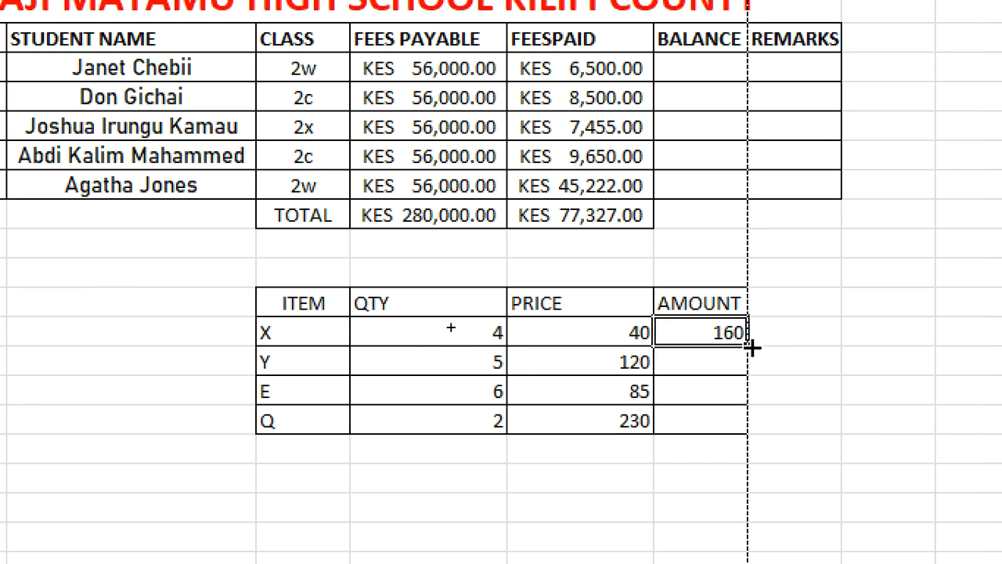
{"action": "left_click_drag", "start_coordinate": [752, 348], "coordinate": [744, 433]}
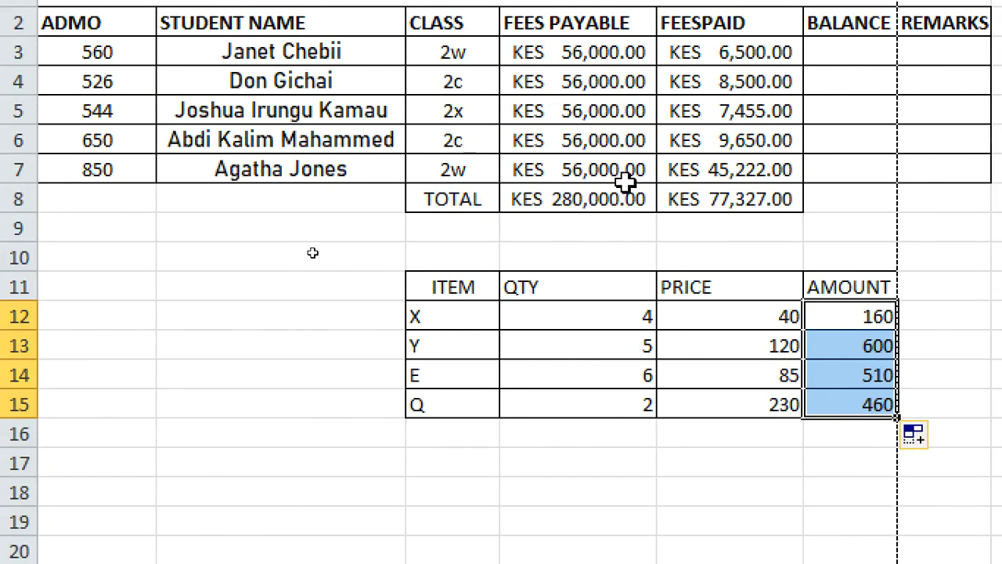
{"action": "left_click", "coordinate": [716, 227]}
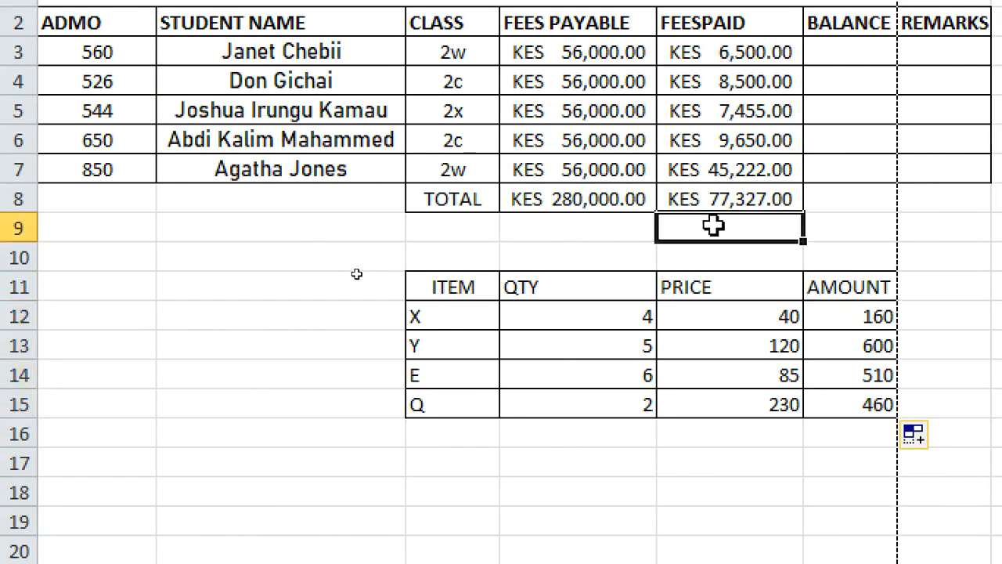
{"action": "left_click", "coordinate": [599, 225]}
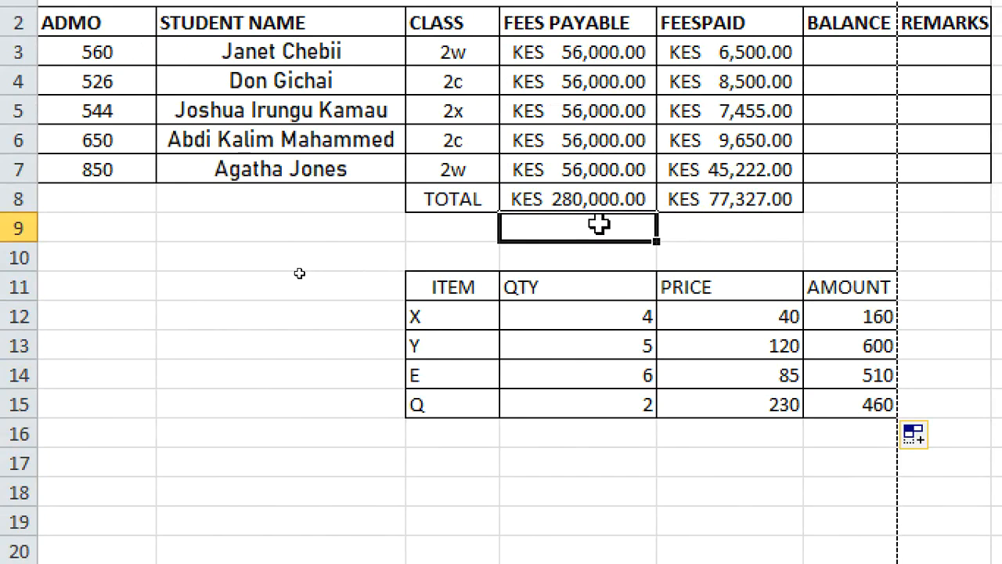
Label cell C9 as AVERAGE
{"action": "left_click", "coordinate": [450, 233]}
{"action": "type", "text": "AVERAVE"}
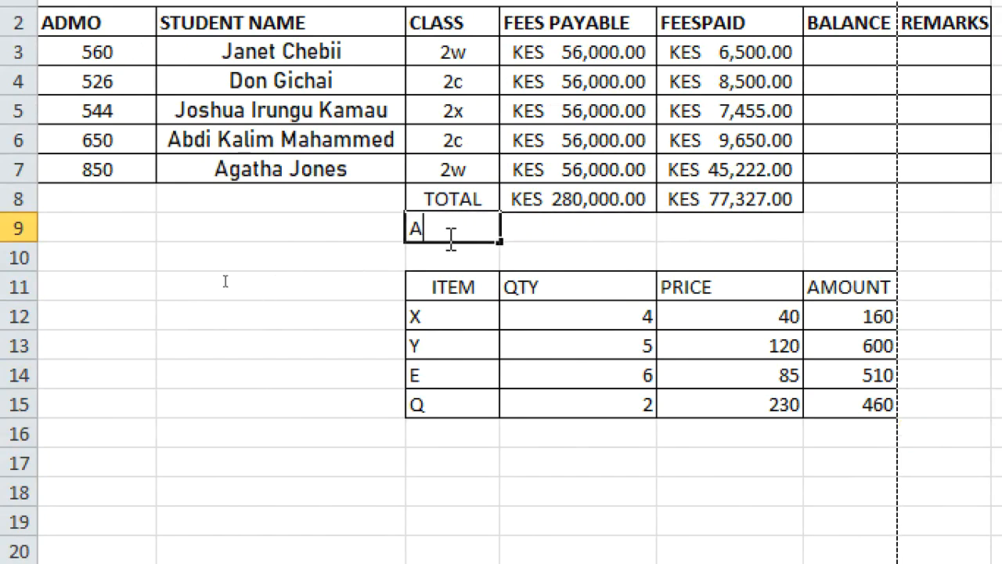
{"action": "key", "text": "BackSpace"}
{"action": "key", "text": "BackSpace"}
{"action": "type", "text": "GE"}
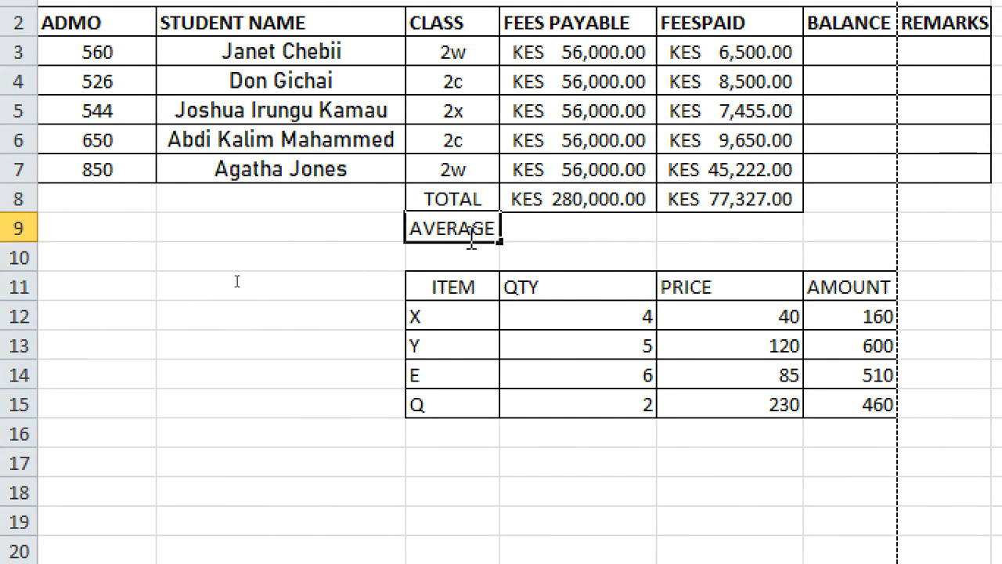
{"action": "left_click", "coordinate": [544, 244]}
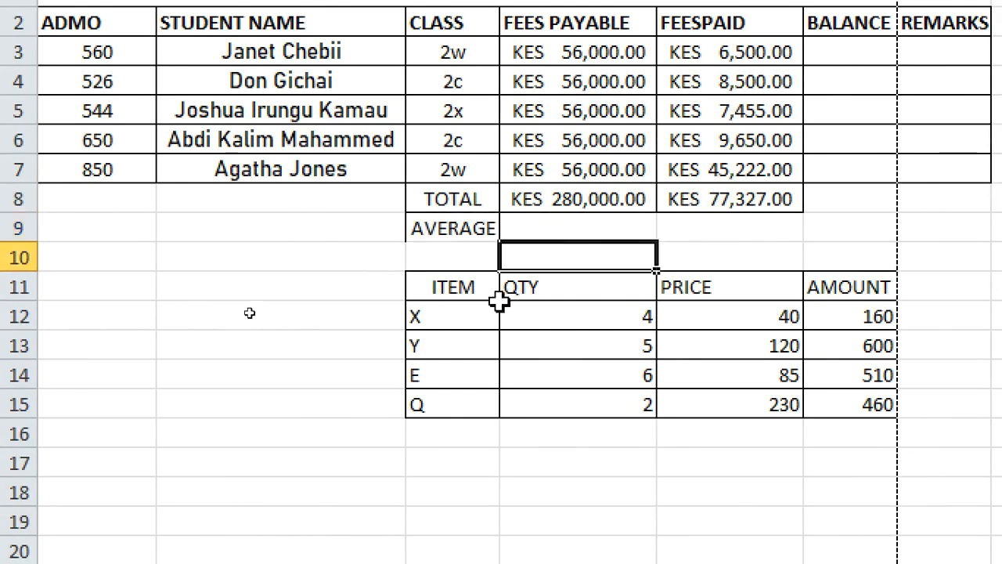
Move the item table from C11:F15 down to start at B17
{"action": "left_click_drag", "start_coordinate": [409, 287], "coordinate": [809, 398]}
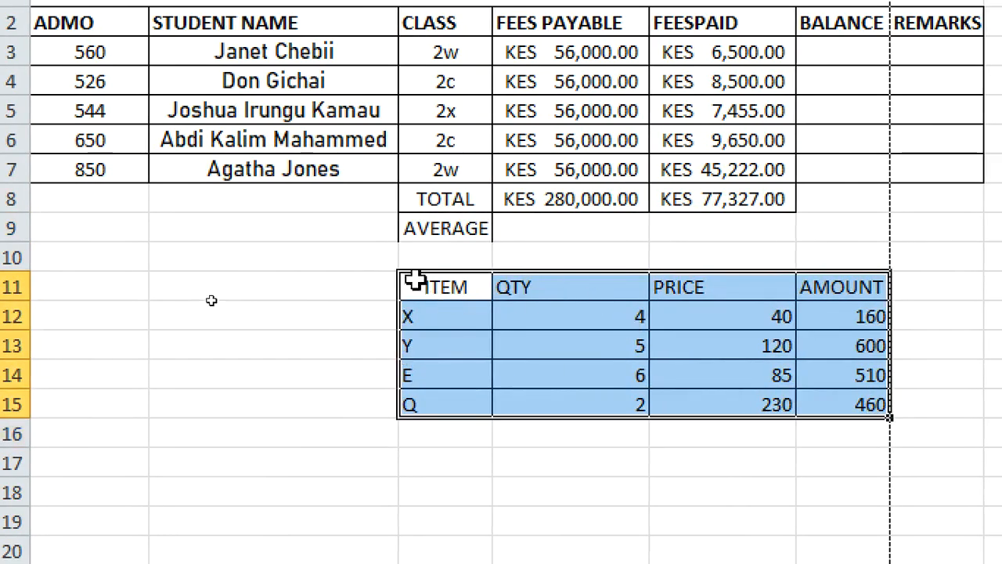
{"action": "left_click_drag", "start_coordinate": [403, 274], "coordinate": [306, 458]}
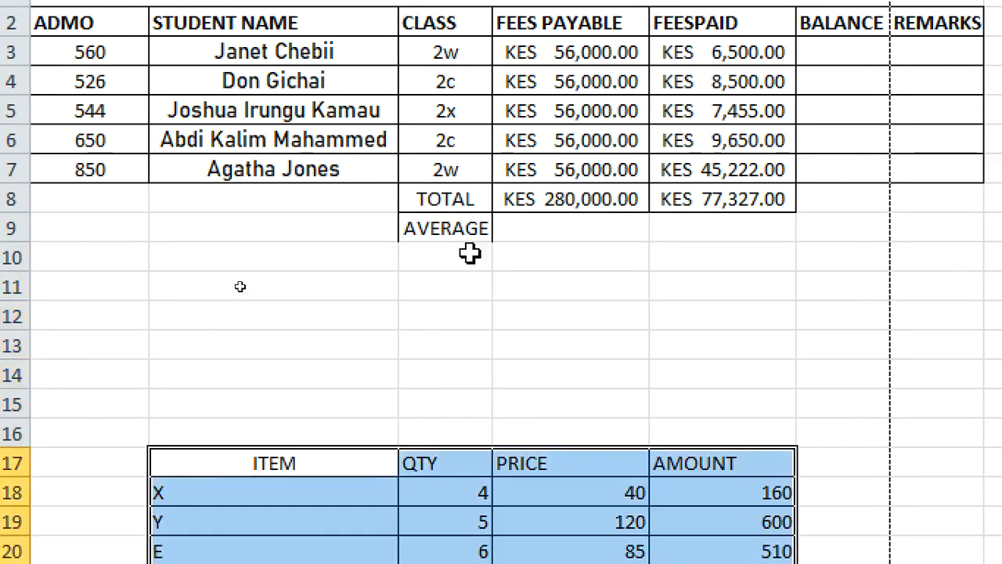
Add borders to the AVERAGE row C9:E9
{"action": "left_click_drag", "start_coordinate": [426, 235], "coordinate": [747, 227]}
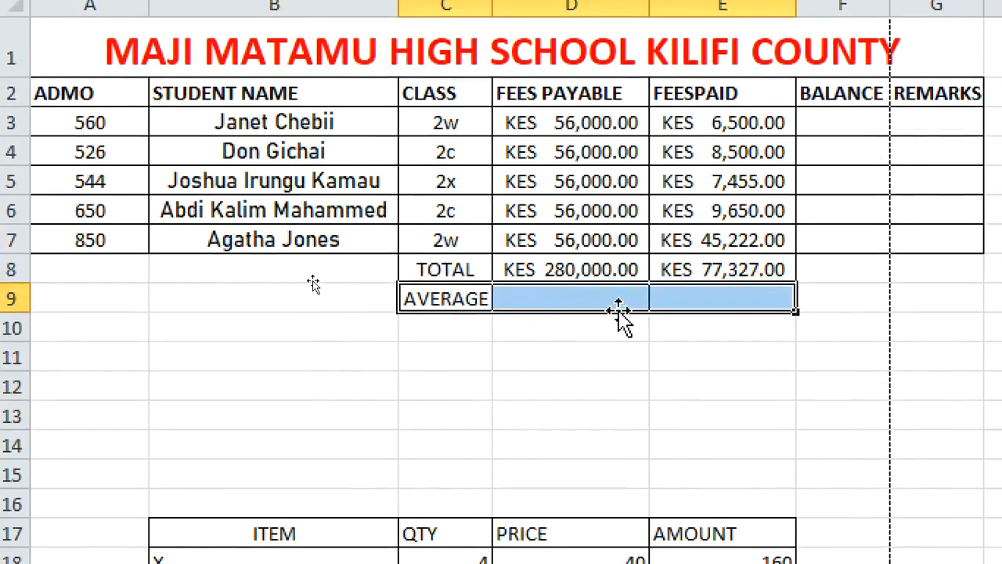
{"action": "left_click", "coordinate": [609, 296]}
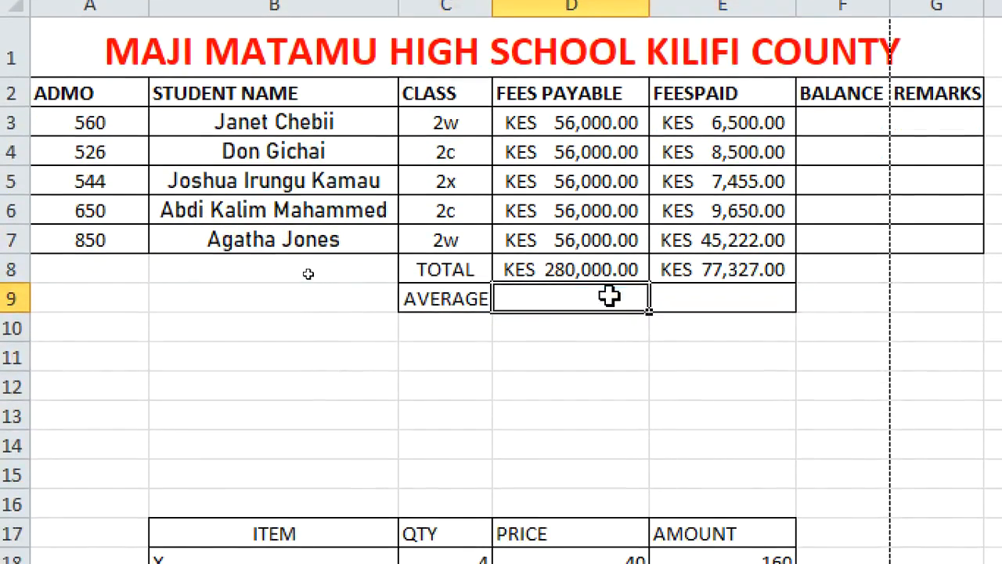
Enter the formula =AVERAGE(D3:D7) in D9 to average the fees payable
{"action": "type", "text": "="}
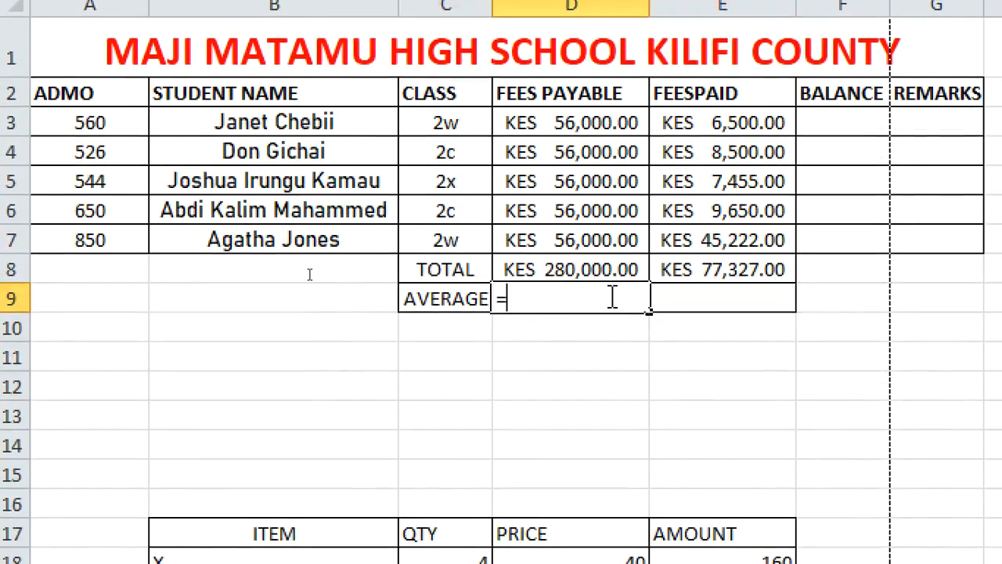
{"action": "type", "text": "AVERA"}
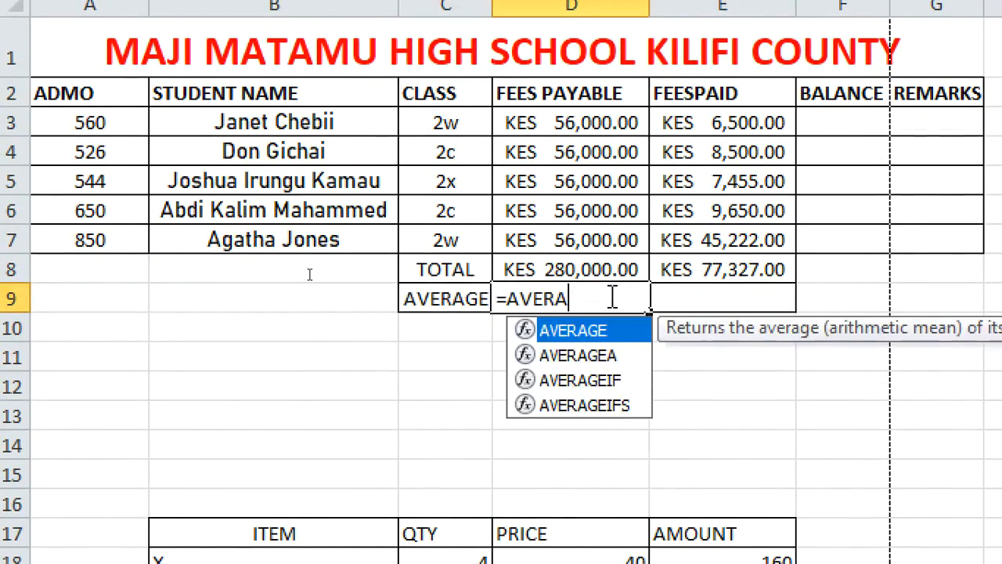
{"action": "type", "text": "GE("}
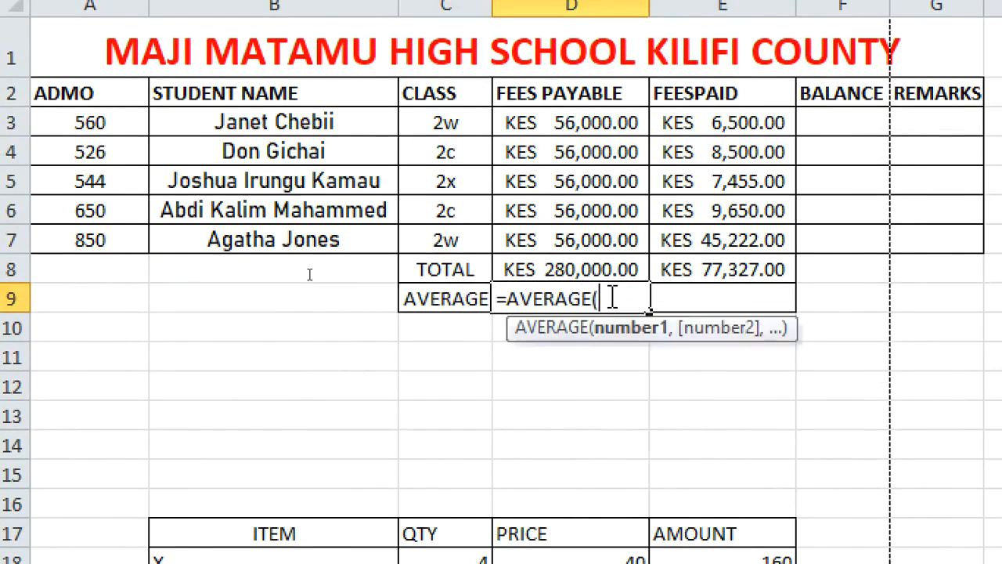
{"action": "left_click", "coordinate": [554, 119]}
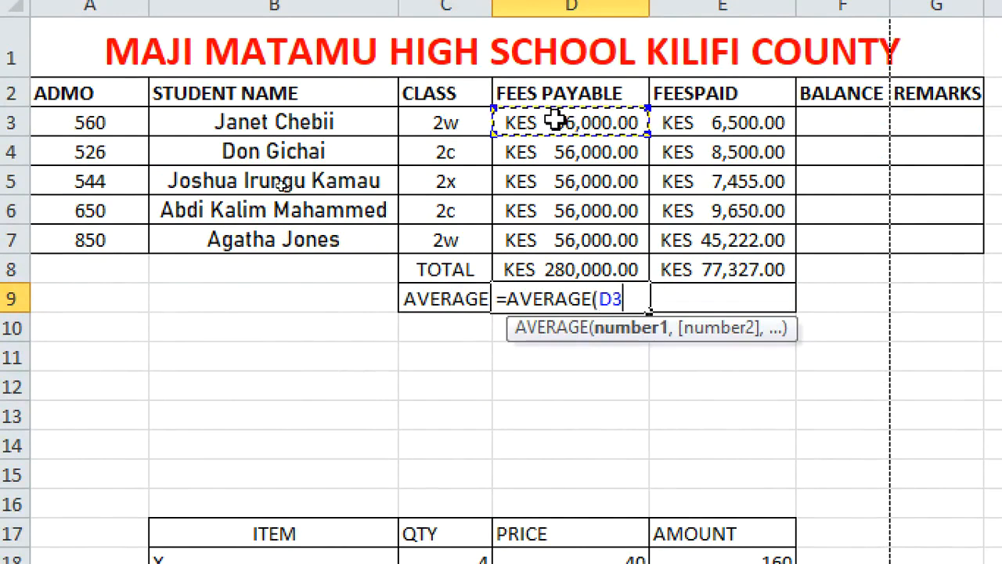
{"action": "left_click_drag", "start_coordinate": [554, 119], "coordinate": [551, 241]}
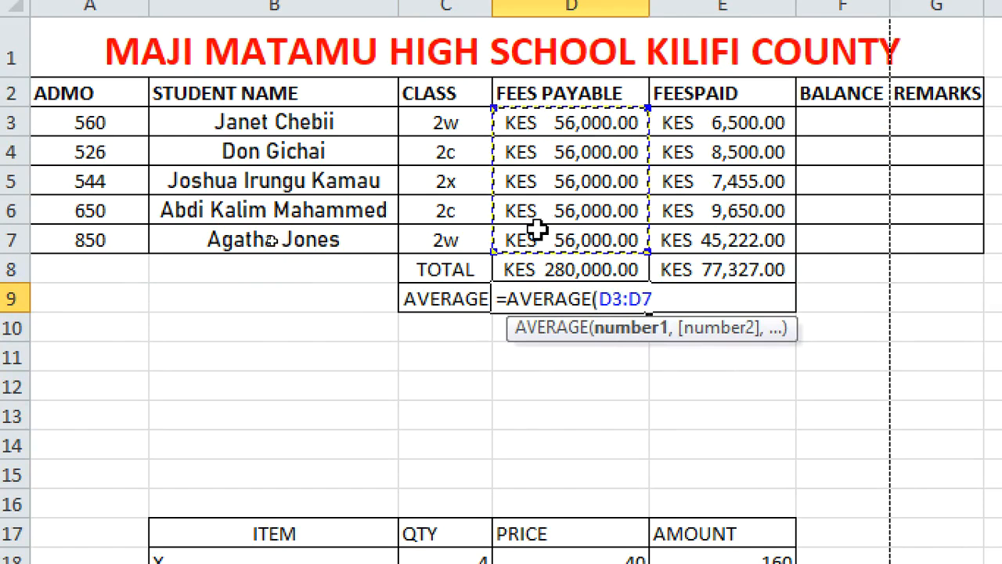
{"action": "type", "text": ")"}
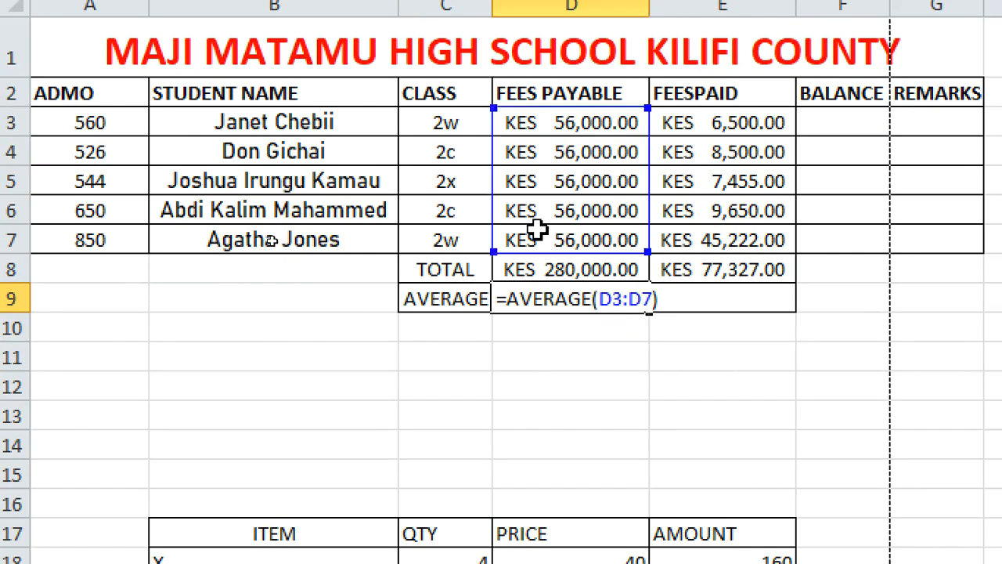
{"action": "key", "text": "Return"}
Fill the D9 average formula across to E9
{"action": "left_click", "coordinate": [555, 296]}
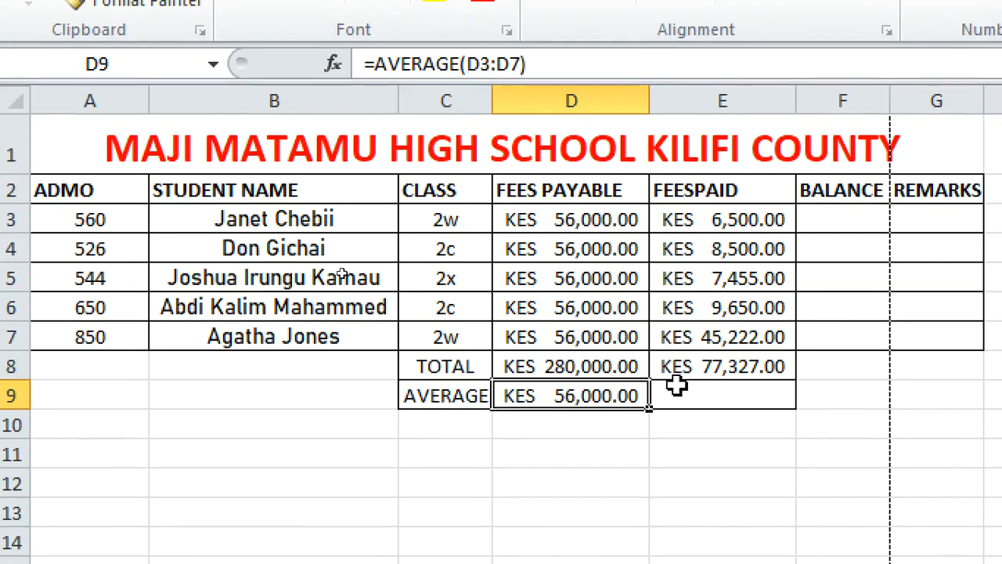
{"action": "left_click_drag", "start_coordinate": [652, 416], "coordinate": [762, 415]}
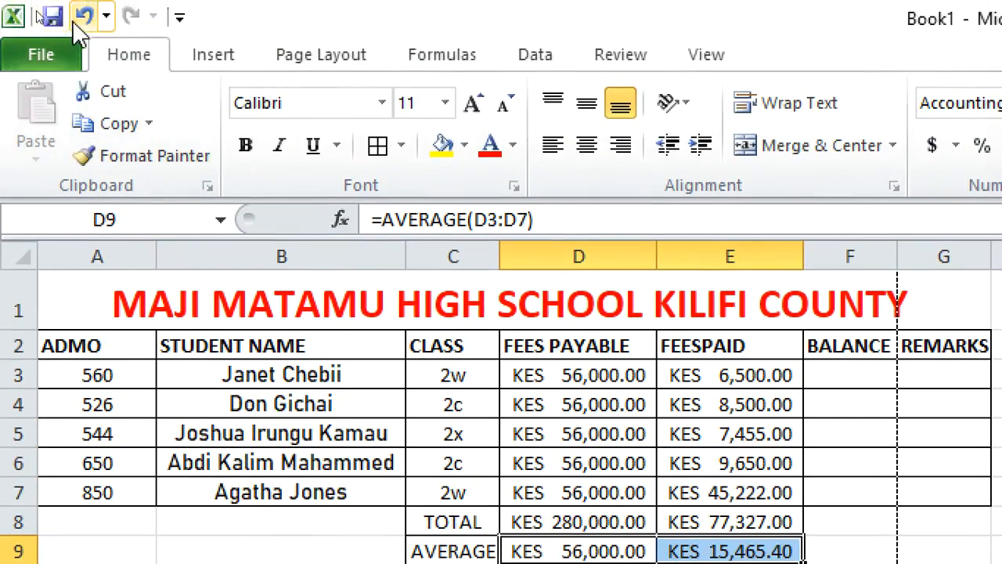
{"action": "left_click", "coordinate": [84, 15]}
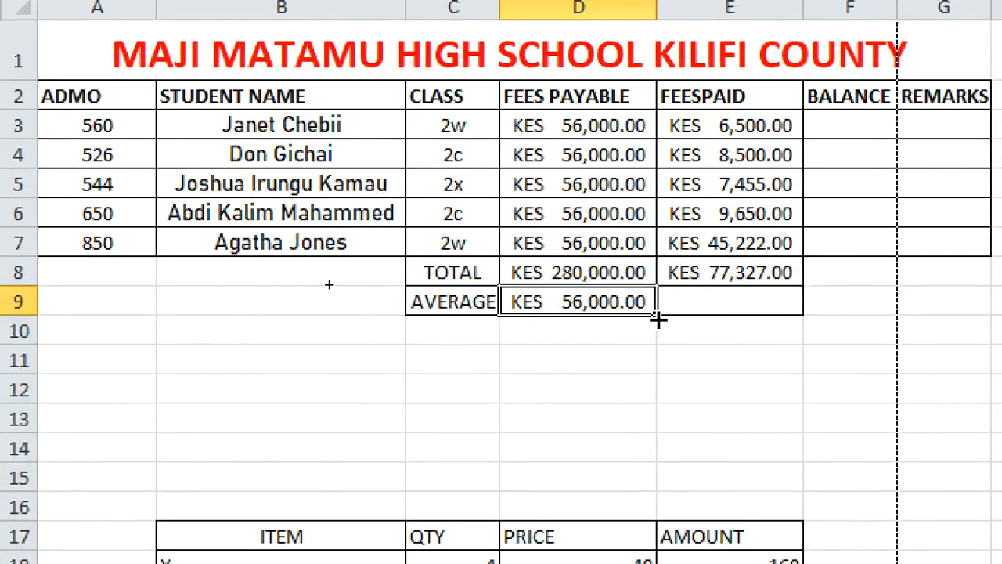
{"action": "left_click_drag", "start_coordinate": [657, 319], "coordinate": [758, 322]}
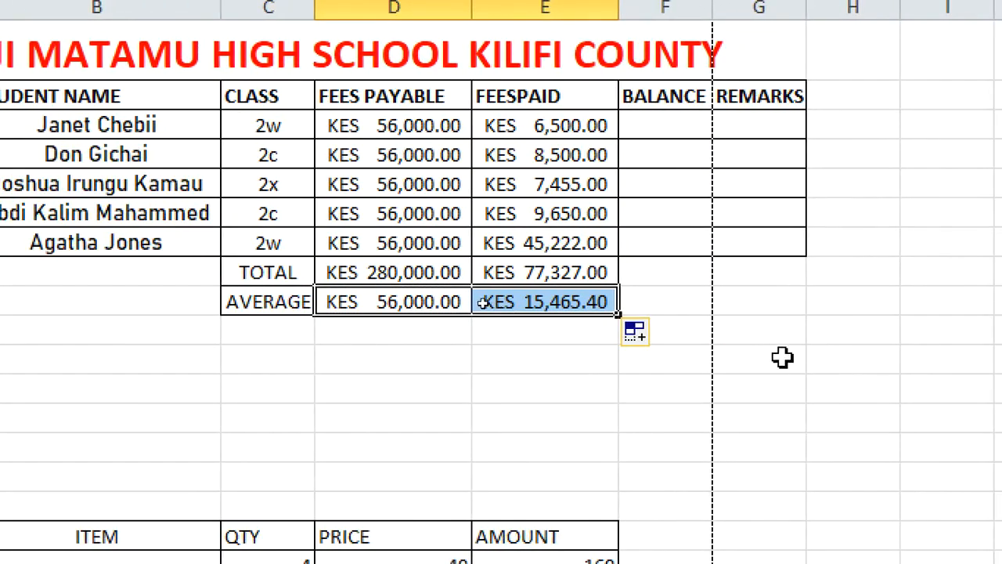
Enter the formula =D3-E3 in F3 to compute the first student's balance
{"action": "left_click", "coordinate": [656, 128]}
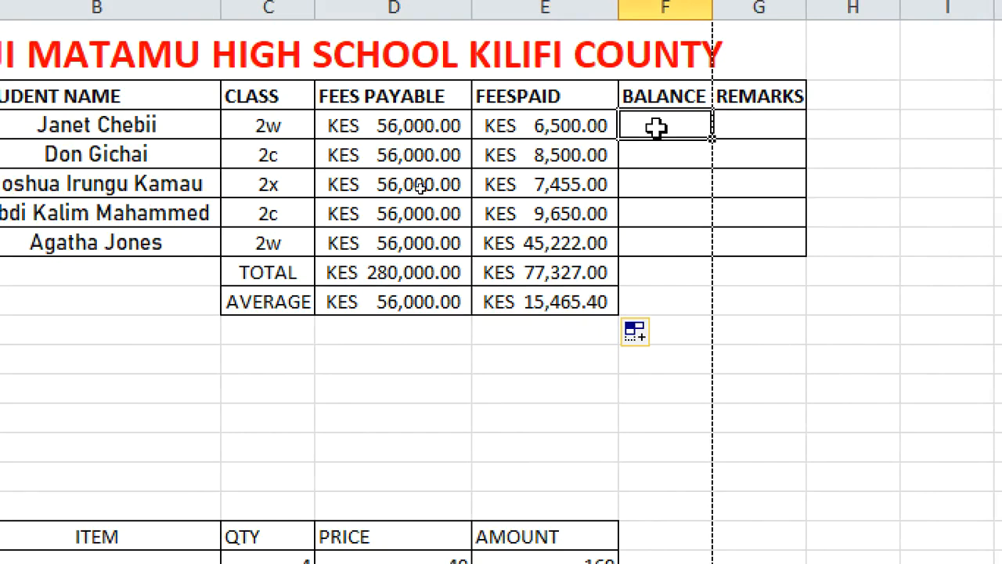
{"action": "type", "text": "="}
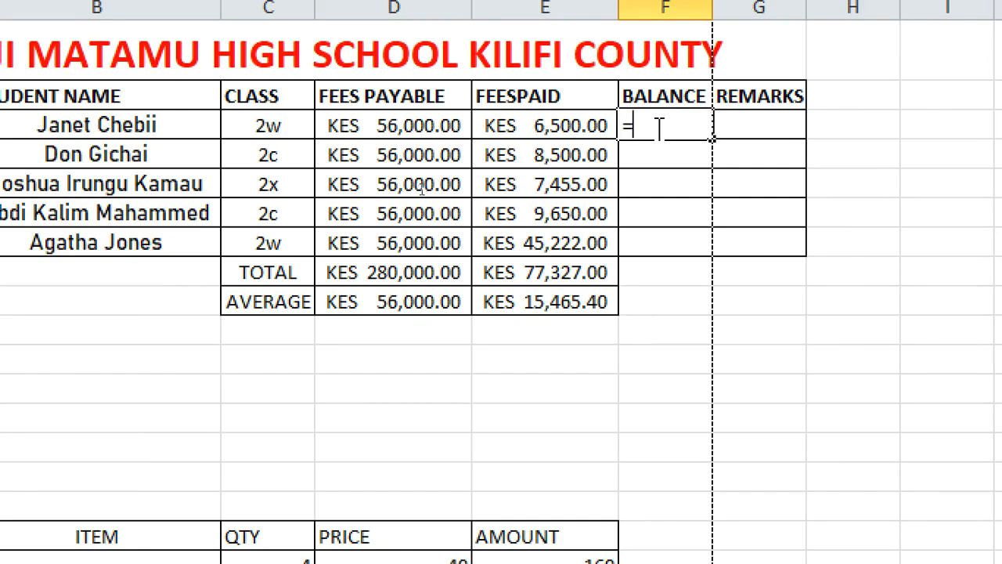
{"action": "left_click", "coordinate": [403, 132]}
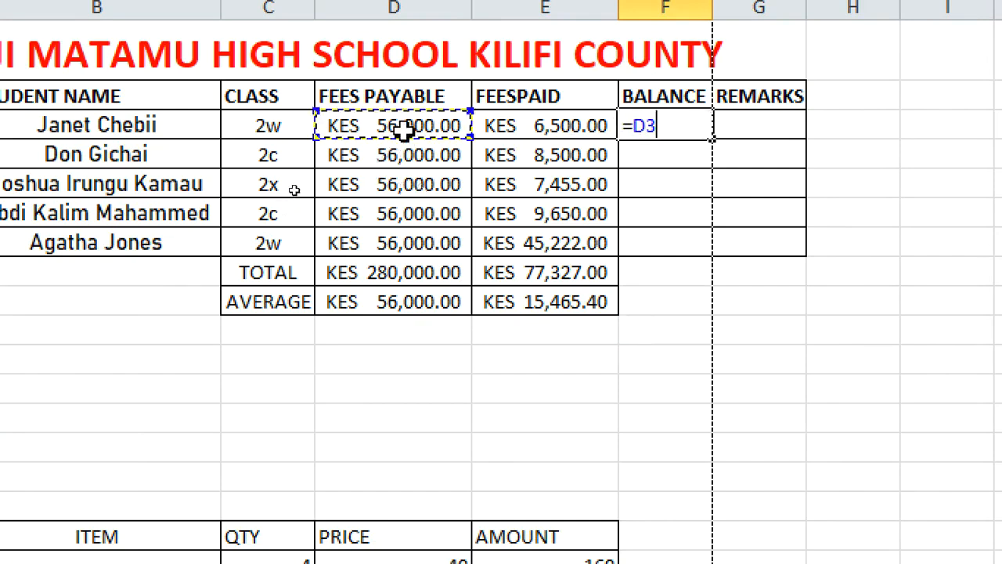
{"action": "type", "text": "-"}
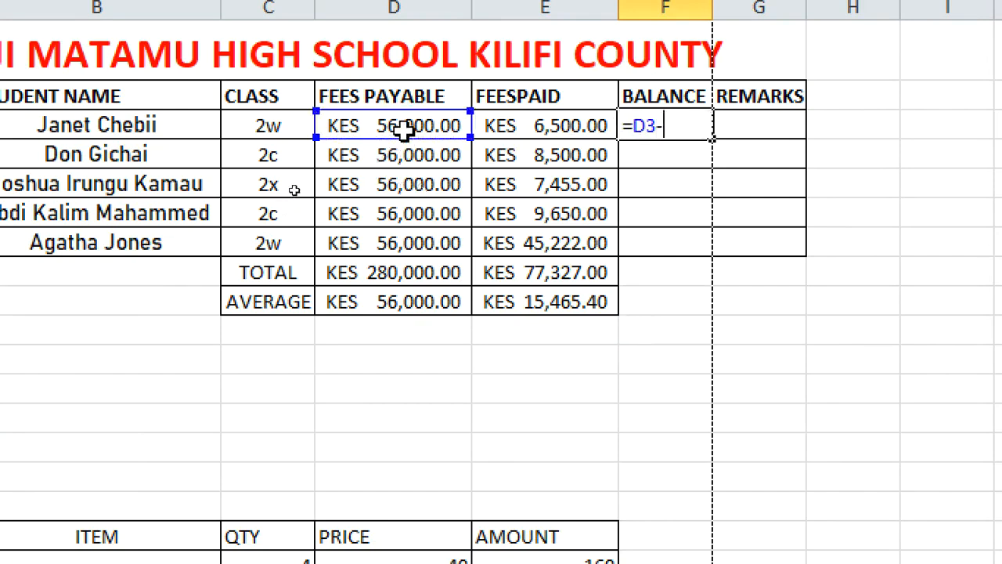
{"action": "left_click", "coordinate": [536, 130]}
{"action": "key", "text": "Return"}
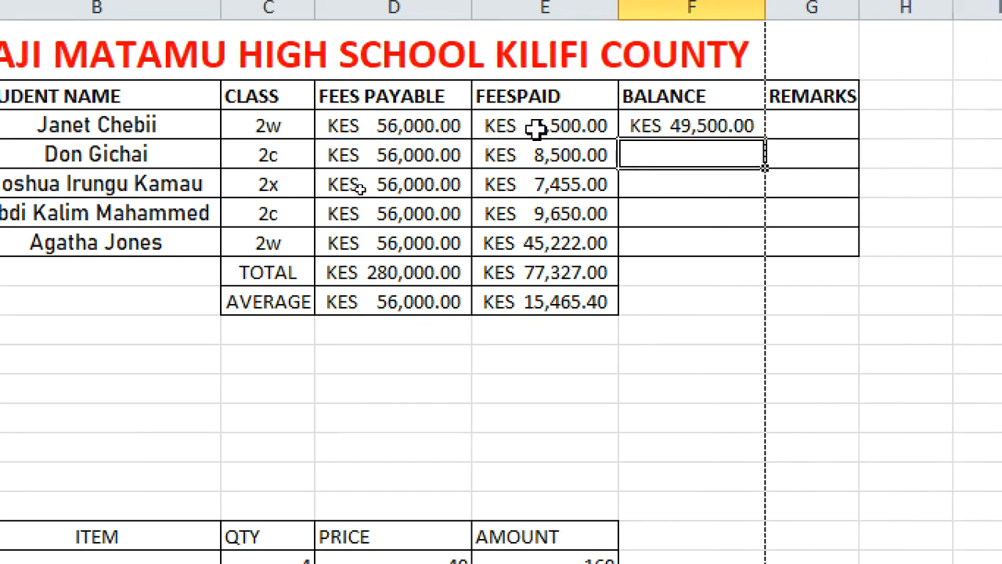
Fill the F3 balance formula down through F9
{"action": "left_click", "coordinate": [677, 125]}
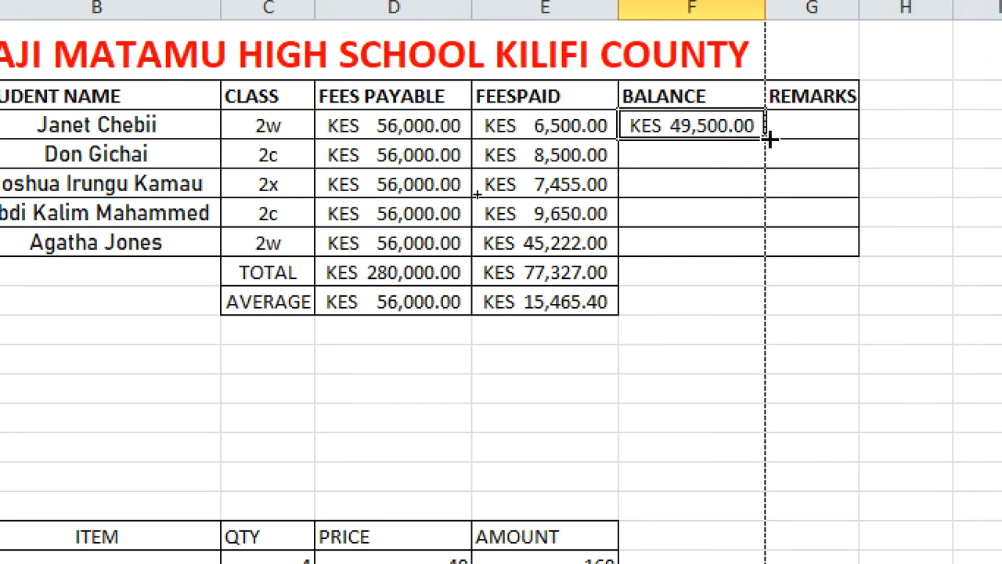
{"action": "left_click_drag", "start_coordinate": [770, 138], "coordinate": [788, 313]}
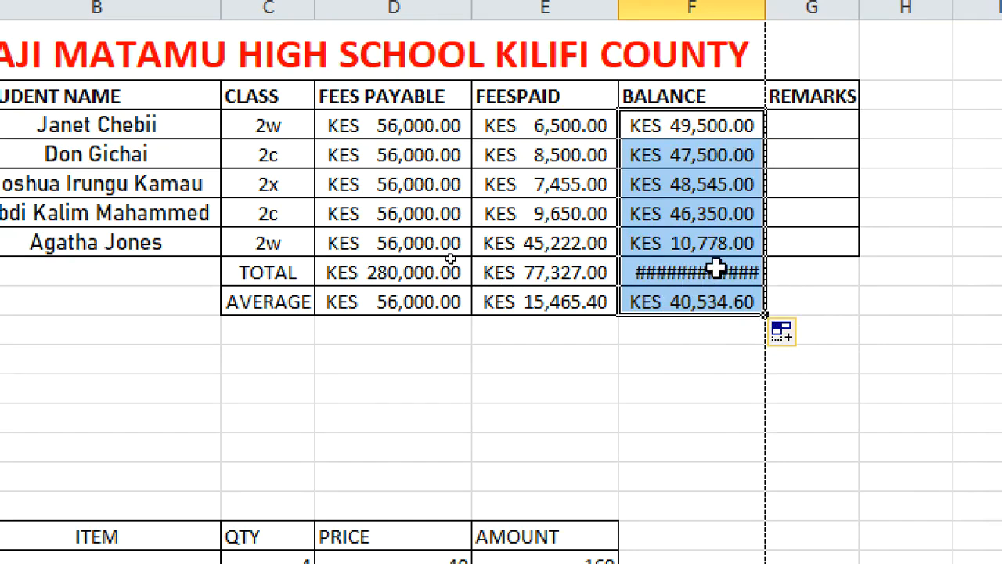
Widen column F so the balance total fits
{"action": "left_click", "coordinate": [865, 273]}
{"action": "left_click", "coordinate": [716, 270]}
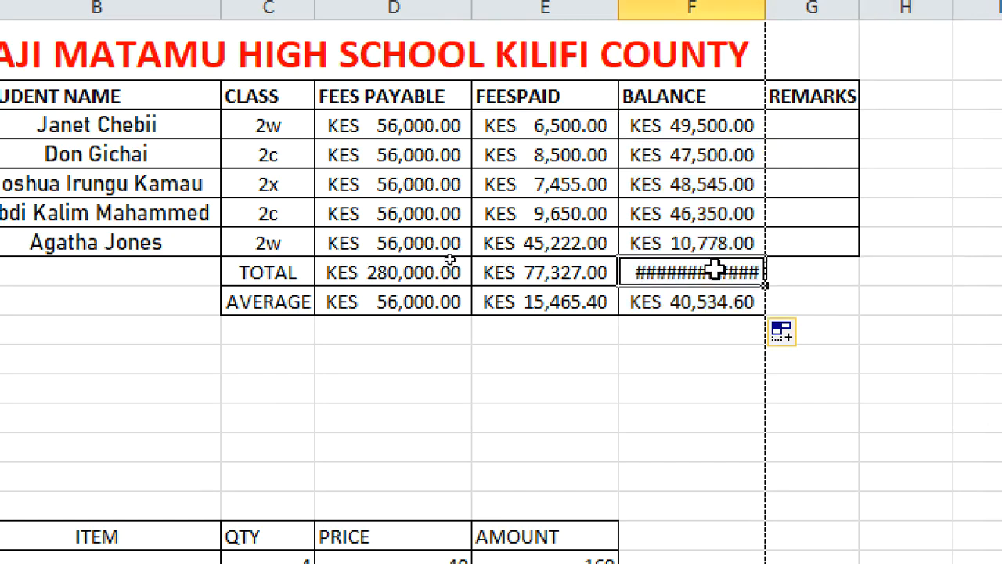
{"action": "left_click", "coordinate": [703, 362]}
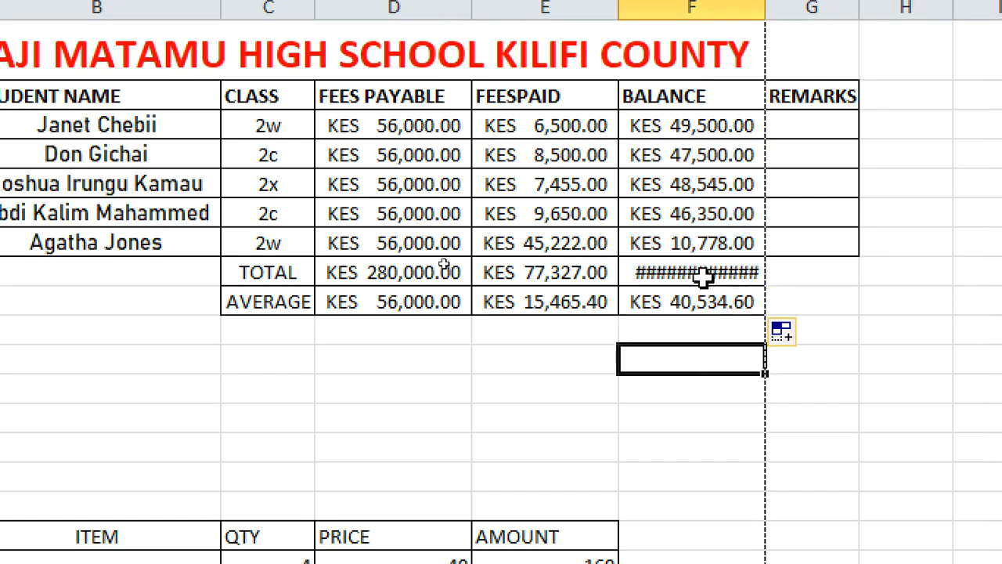
{"action": "left_click", "coordinate": [704, 273]}
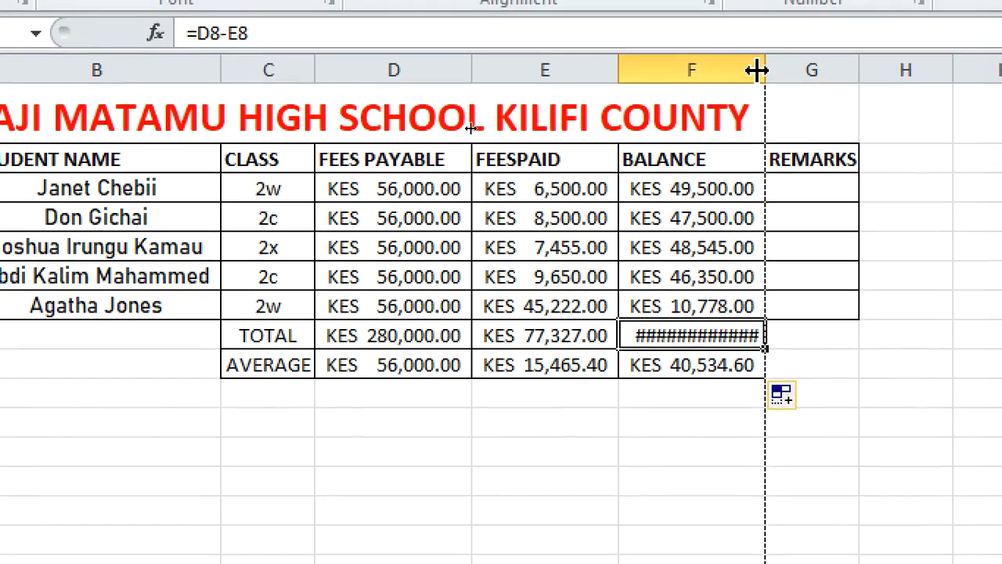
{"action": "left_click_drag", "start_coordinate": [765, 7], "coordinate": [783, 18]}
{"action": "left_click_drag", "start_coordinate": [784, 80], "coordinate": [786, 80]}
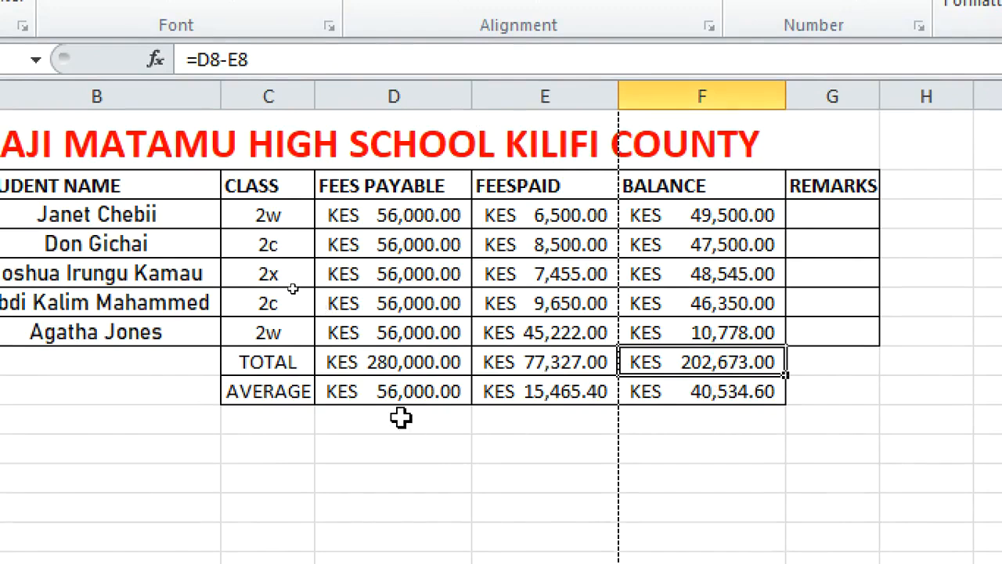
Enter =COUNT(B3:B7) in B8 to count the student names, then delete it
{"action": "left_click", "coordinate": [238, 424]}
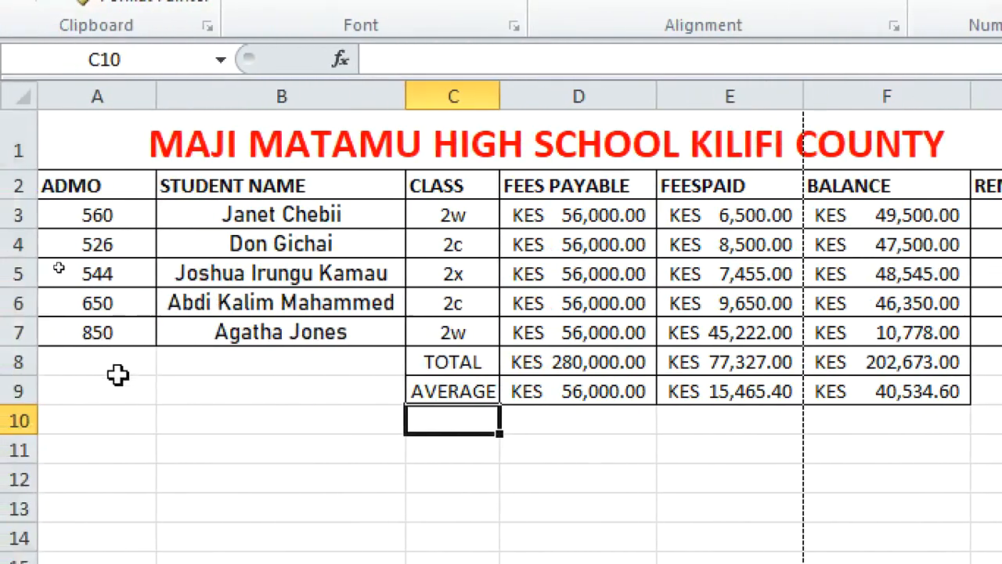
{"action": "left_click", "coordinate": [38, 368]}
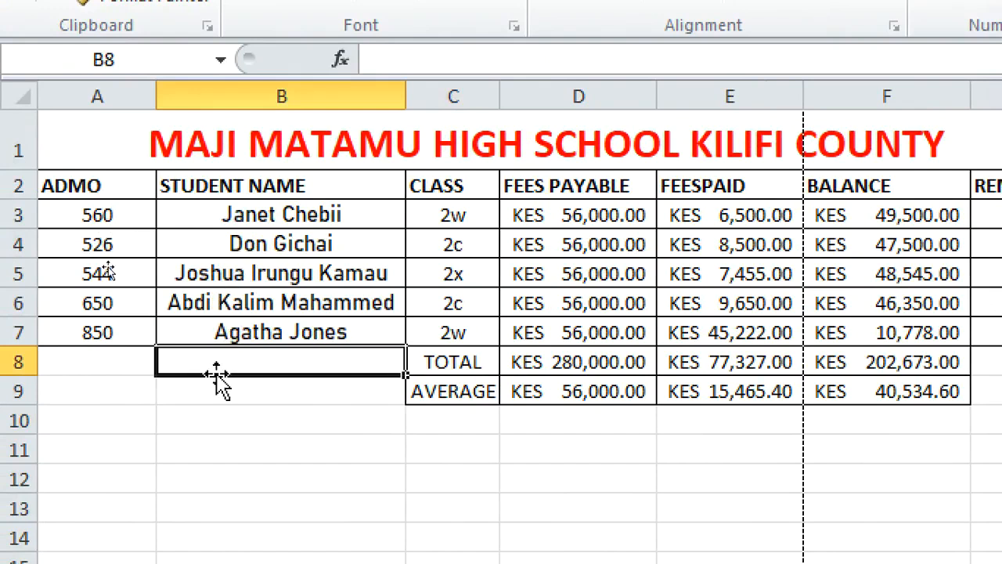
{"action": "type", "text": "=COUNT"}
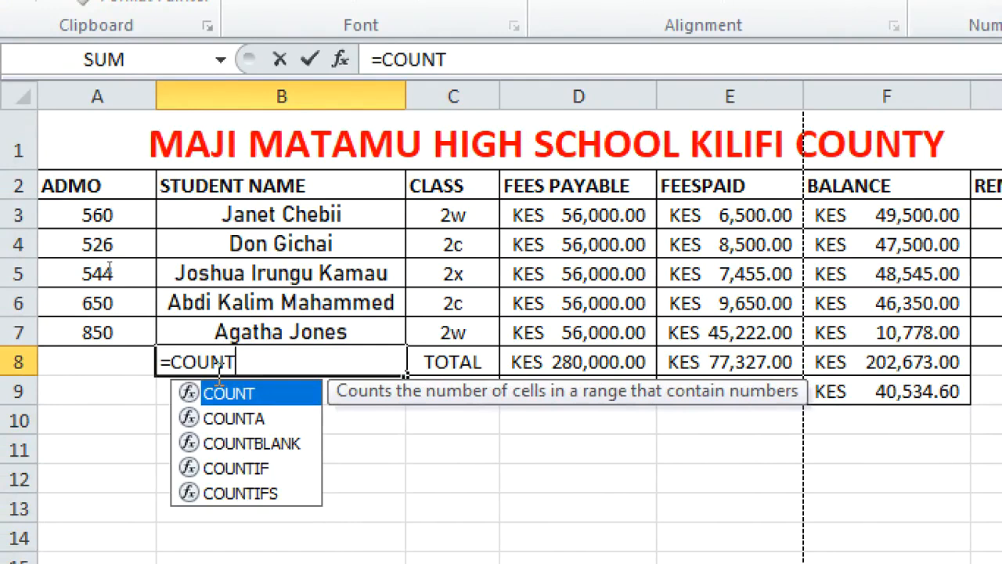
{"action": "type", "text": "("}
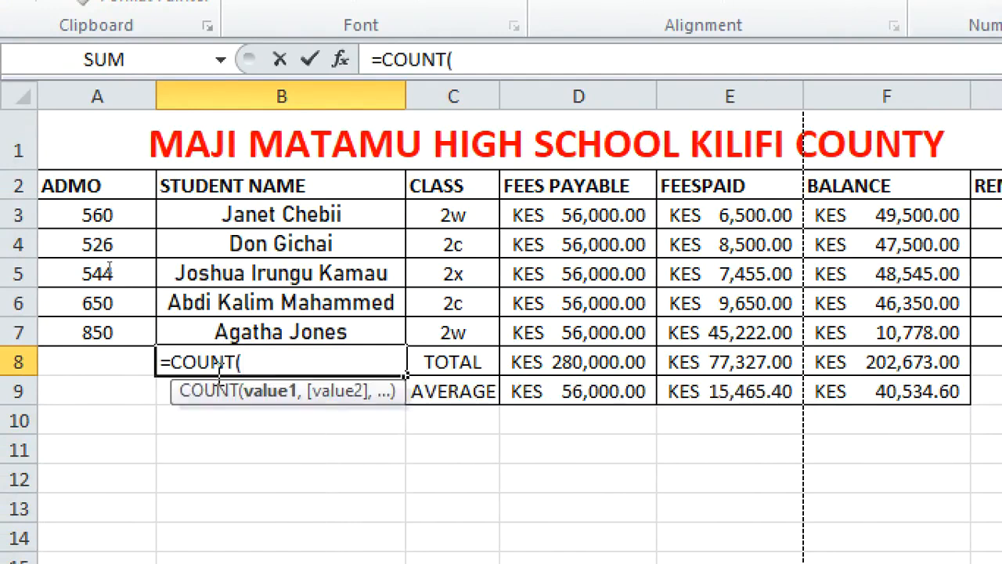
{"action": "left_click", "coordinate": [234, 225]}
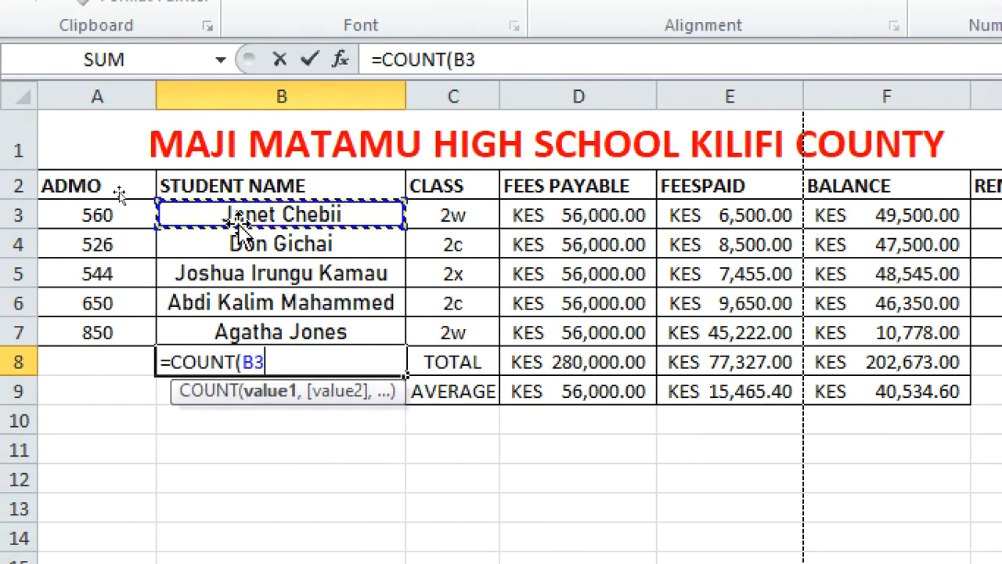
{"action": "type", "text": ":"}
{"action": "left_click", "coordinate": [234, 225]}
{"action": "left_click_drag", "start_coordinate": [237, 225], "coordinate": [299, 322]}
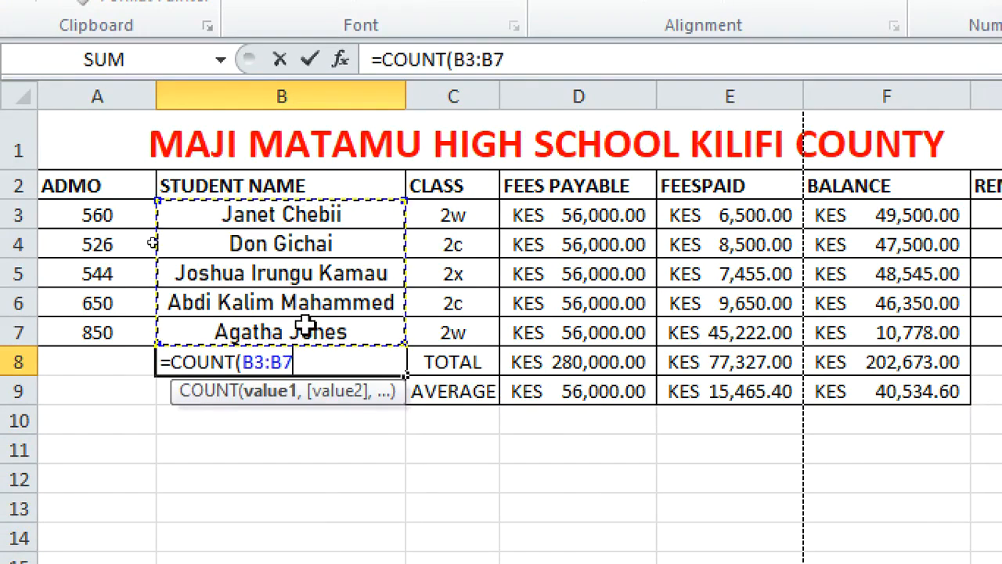
{"action": "type", "text": ")"}
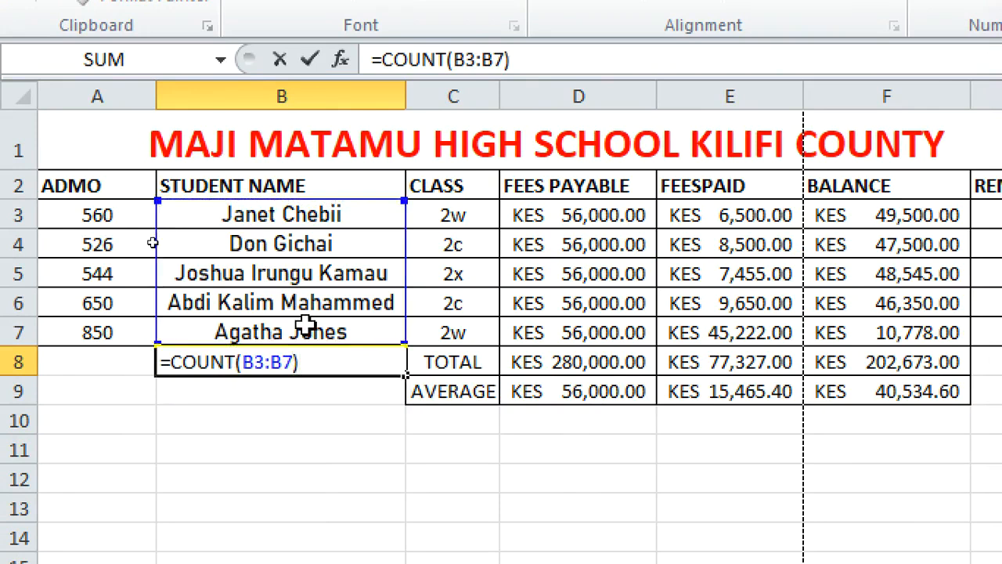
{"action": "key", "text": "Return"}
{"action": "left_click", "coordinate": [291, 362]}
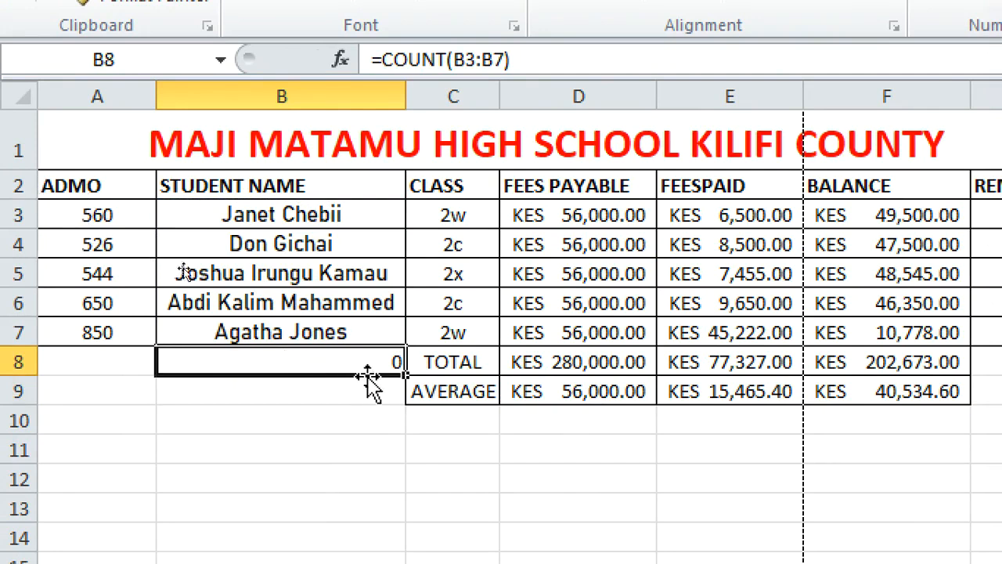
{"action": "key", "text": "Delete"}
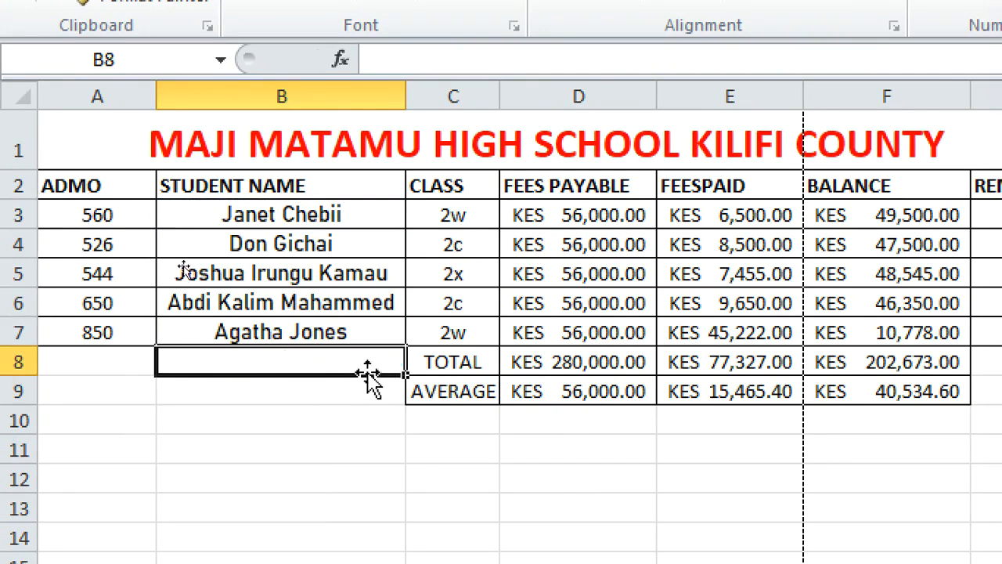
Enter the formula =COUNT(A3:A7) in A8 to count the admission numbers
{"action": "left_click", "coordinate": [88, 366]}
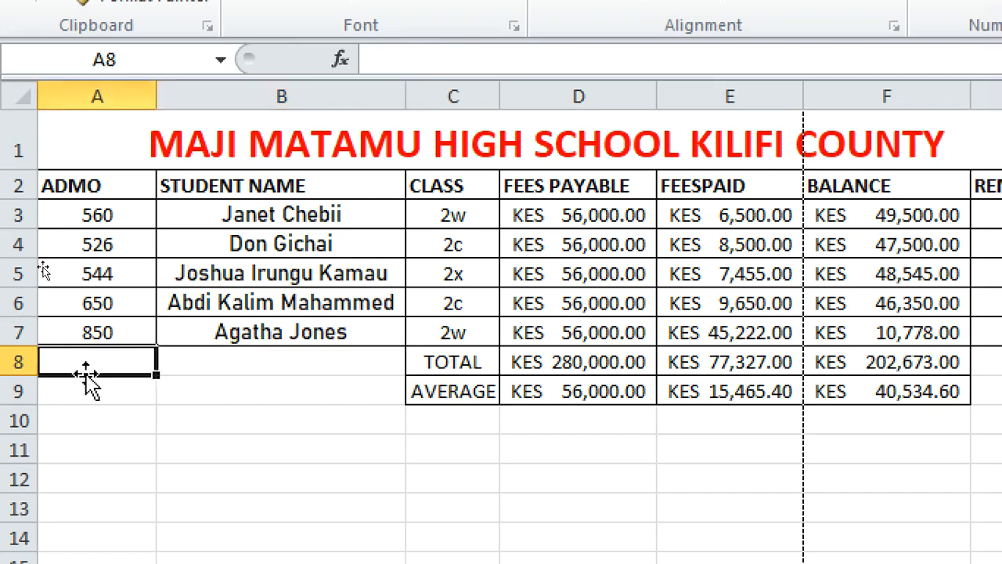
{"action": "type", "text": "=COU"}
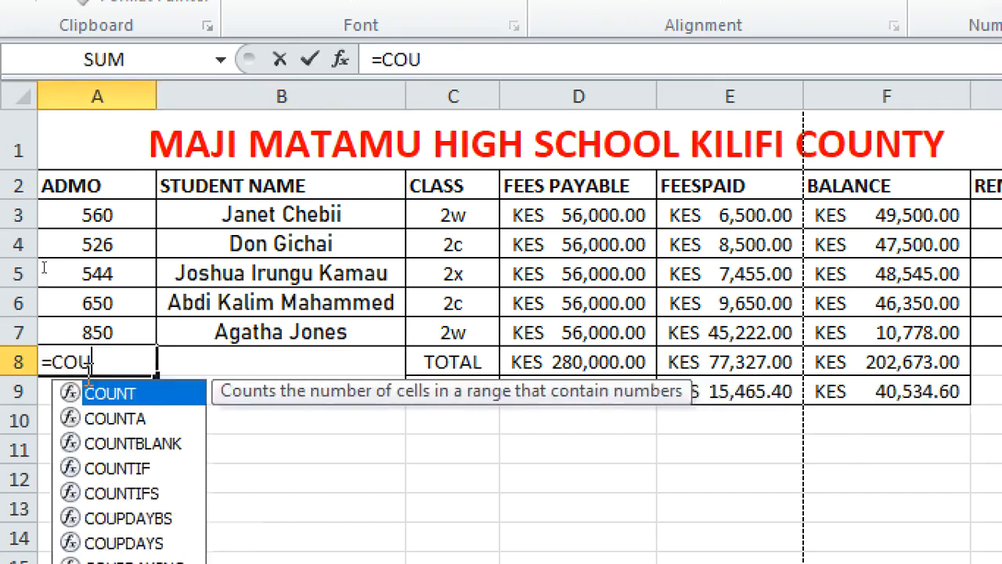
{"action": "type", "text": "NT("}
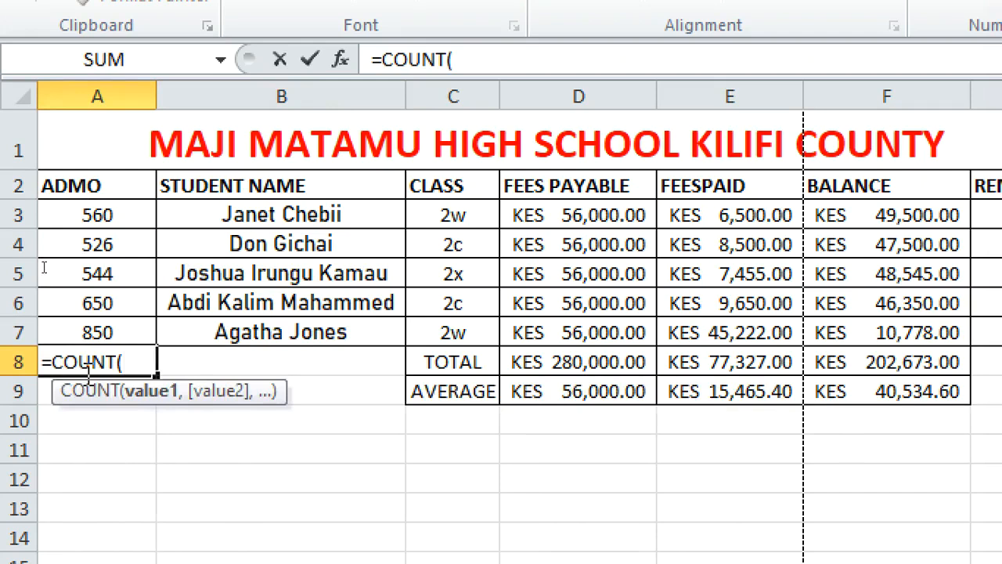
{"action": "left_click", "coordinate": [82, 215]}
{"action": "type", "text": ":"}
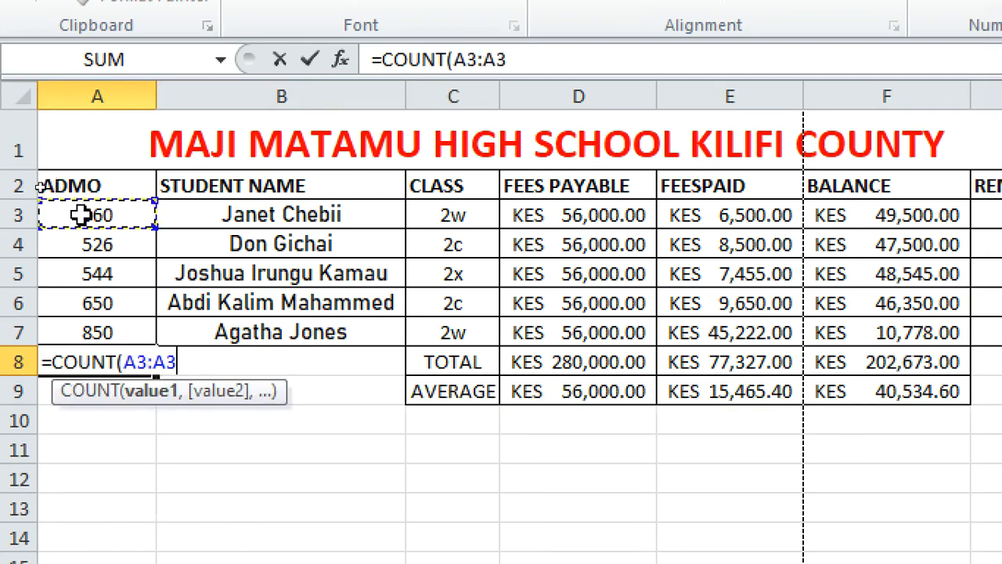
{"action": "left_click", "coordinate": [80, 338]}
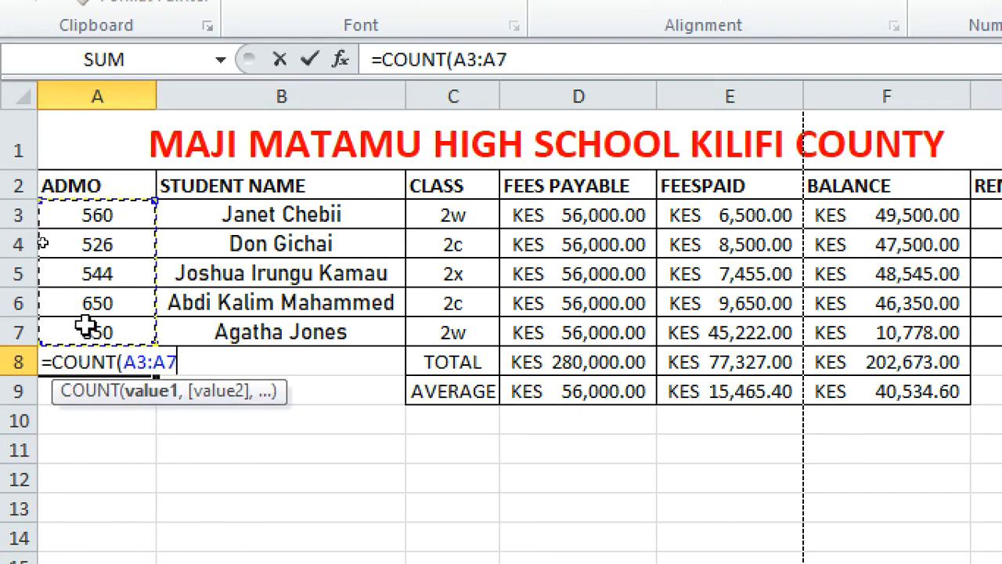
{"action": "type", "text": ")"}
{"action": "key", "text": "Return"}
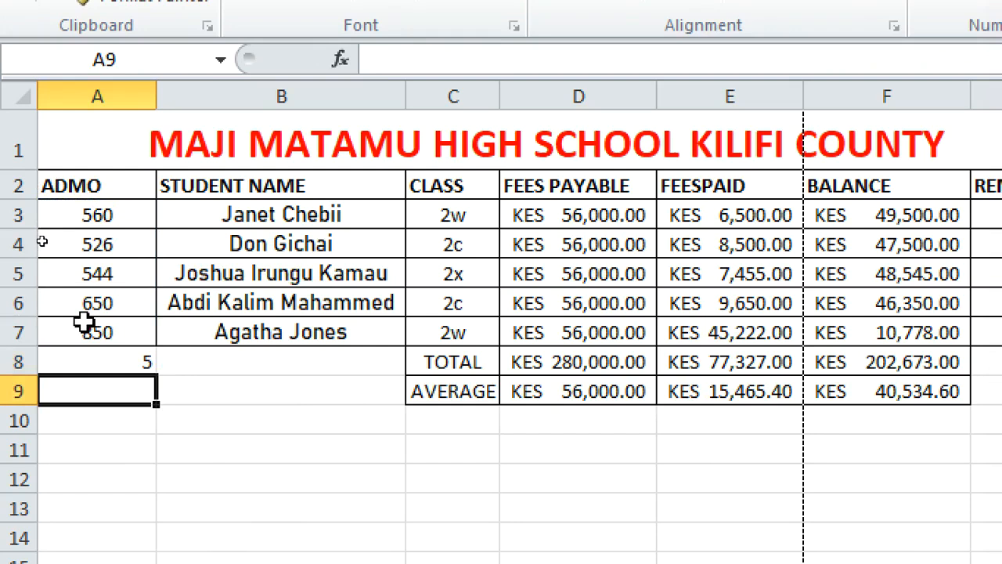
{"action": "left_click", "coordinate": [104, 363]}
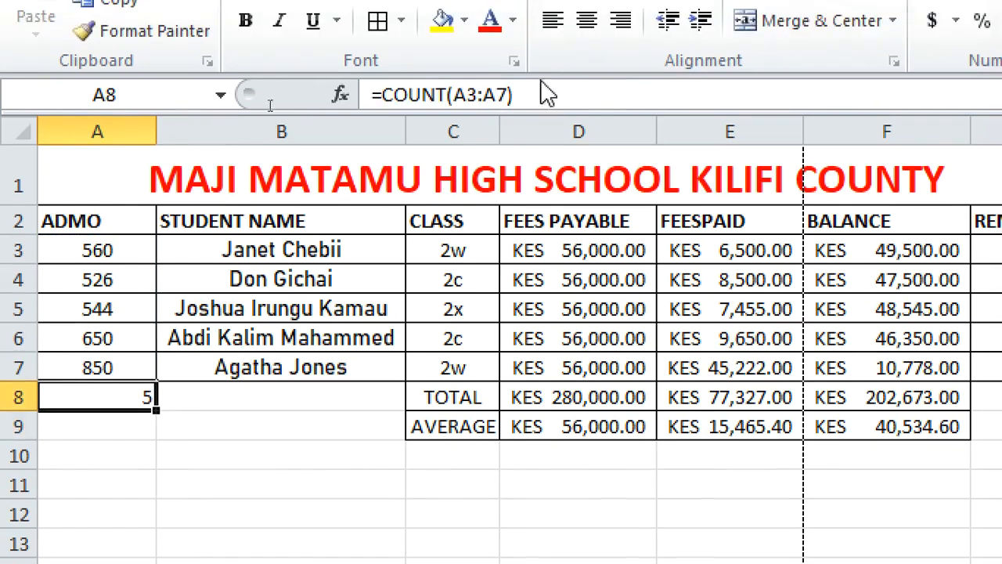
{"action": "left_click_drag", "start_coordinate": [543, 59], "coordinate": [190, 76]}
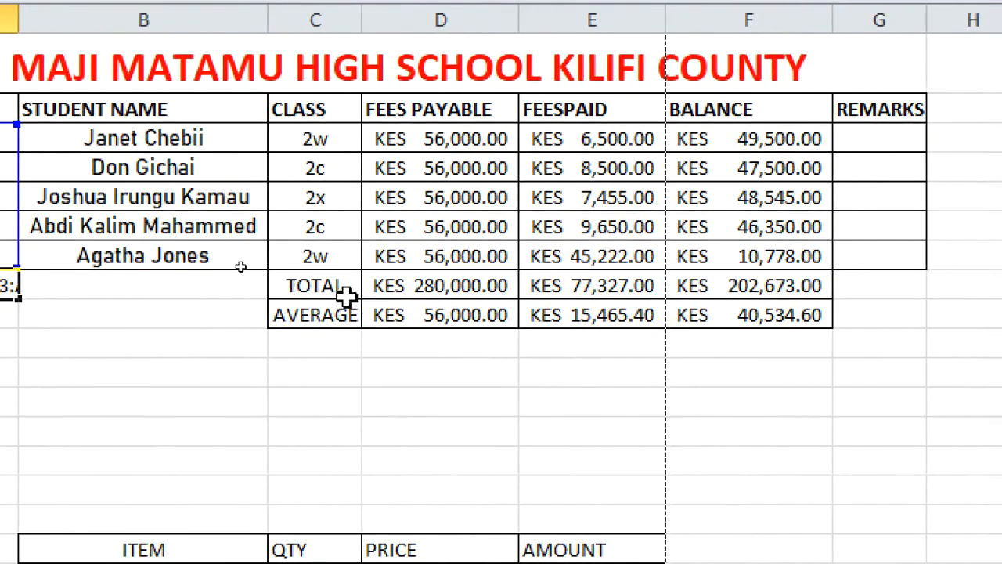
{"action": "left_click_drag", "start_coordinate": [328, 284], "coordinate": [772, 309]}
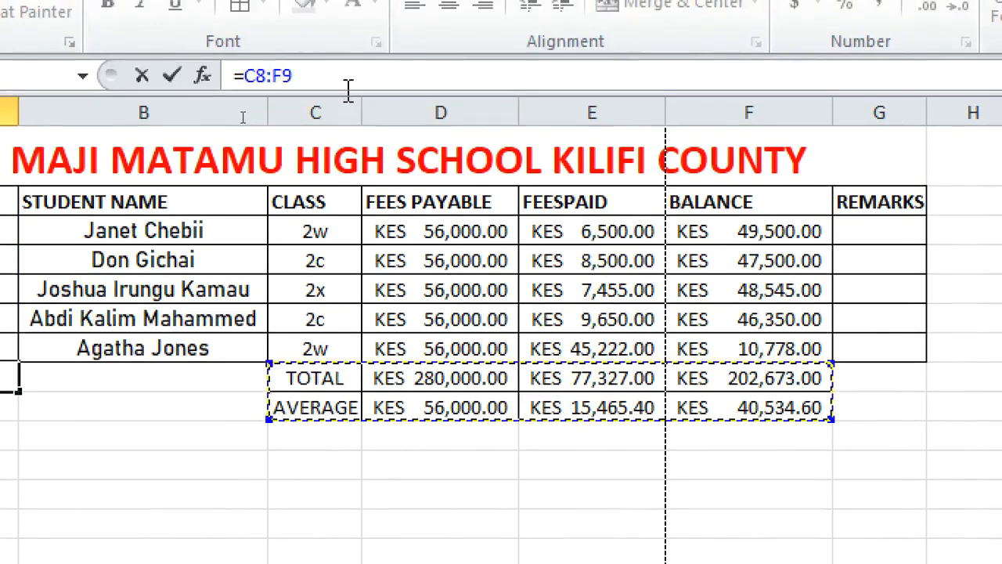
{"action": "left_click", "coordinate": [347, 15]}
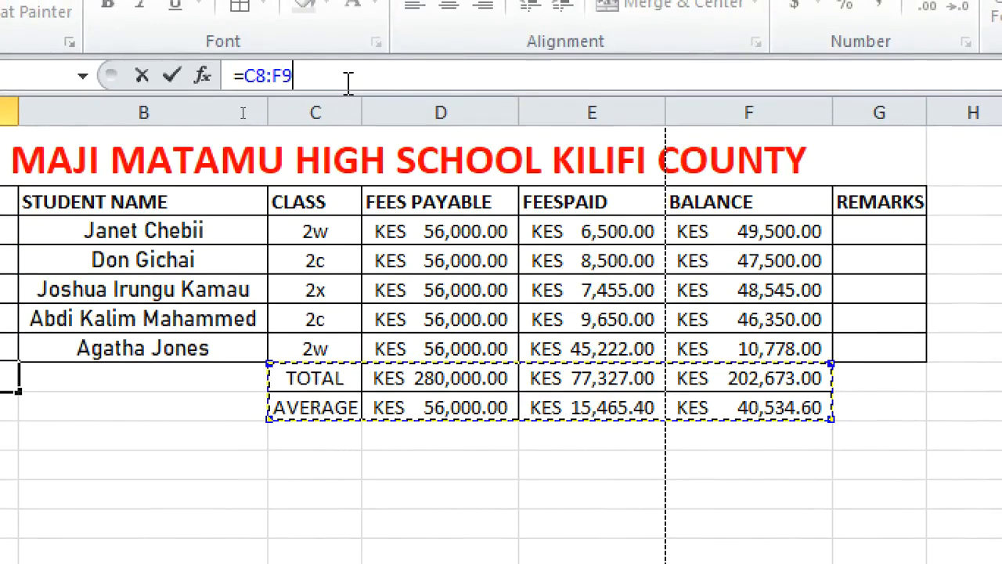
{"action": "key", "text": "BackSpace"}
{"action": "key", "text": "BackSpace"}
{"action": "key", "text": "BackSpace"}
{"action": "key", "text": "BackSpace"}
{"action": "key", "text": "BackSpace"}
{"action": "key", "text": "BackSpace"}
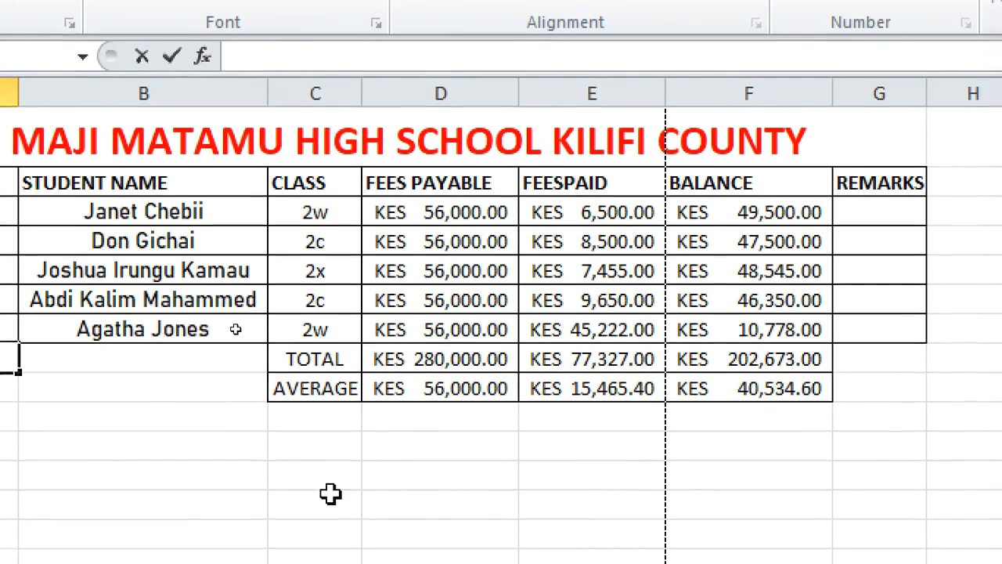
Colour the text of the TOTAL and AVERAGE rows, C8 to F9, red
{"action": "left_click", "coordinate": [375, 502]}
{"action": "left_click_drag", "start_coordinate": [293, 375], "coordinate": [763, 381]}
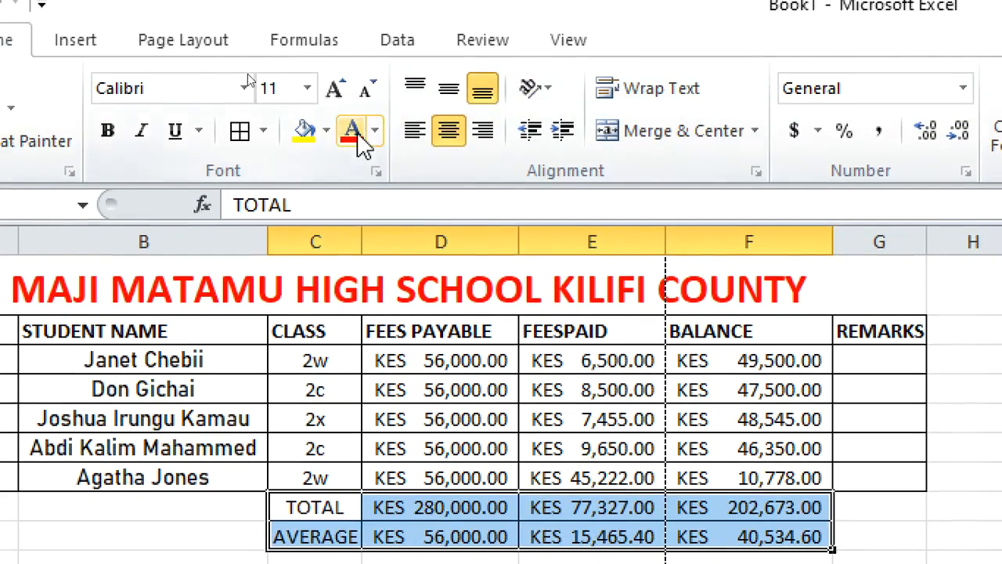
{"action": "left_click", "coordinate": [358, 138]}
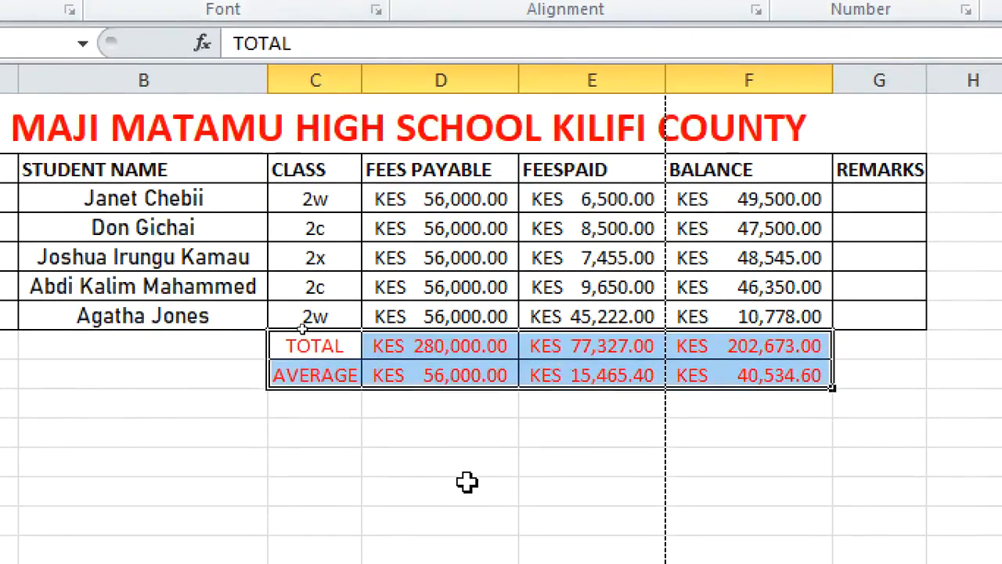
{"action": "left_click", "coordinate": [467, 482]}
Add the labels MAX and MIN in C10 and C11 below AVERAGE
{"action": "left_click", "coordinate": [321, 406]}
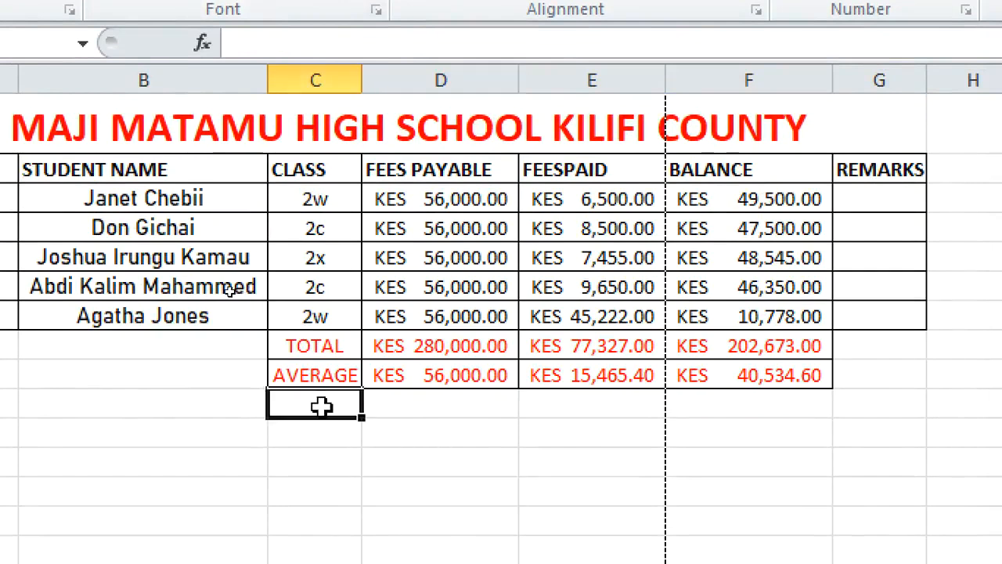
{"action": "type", "text": "MA"}
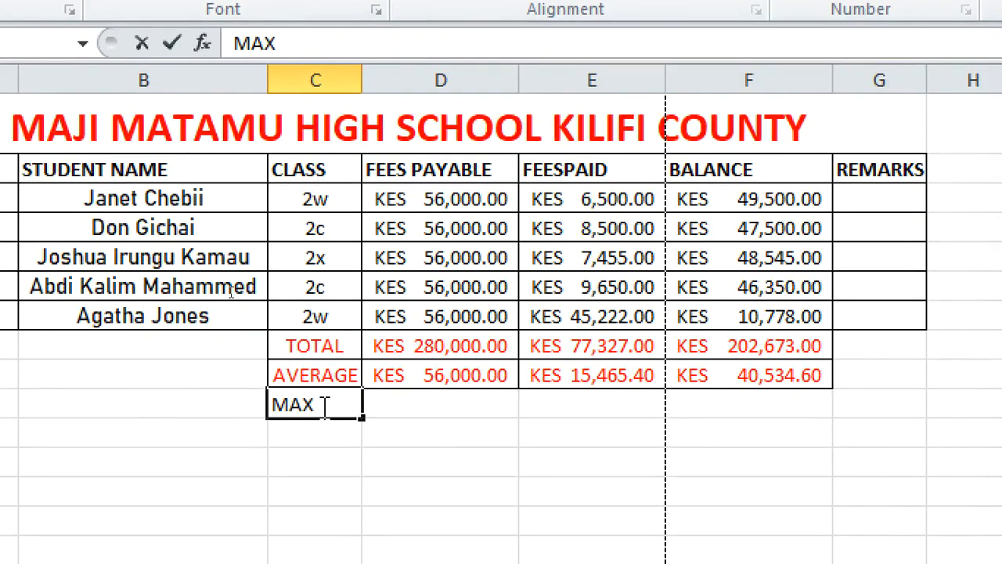
{"action": "type", "text": "X"}
{"action": "key", "text": "Return"}
{"action": "type", "text": "MIN"}
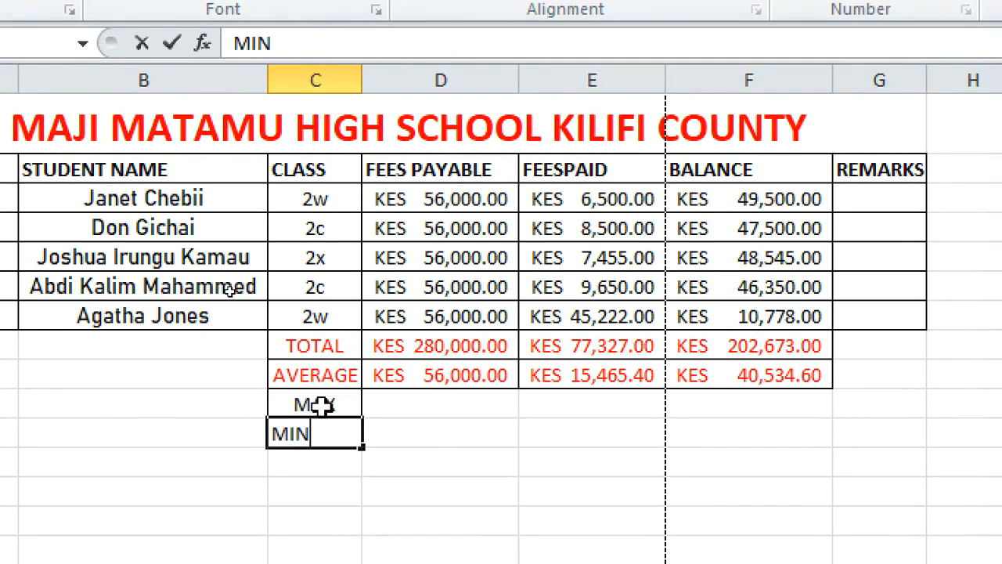
{"action": "left_click", "coordinate": [447, 451]}
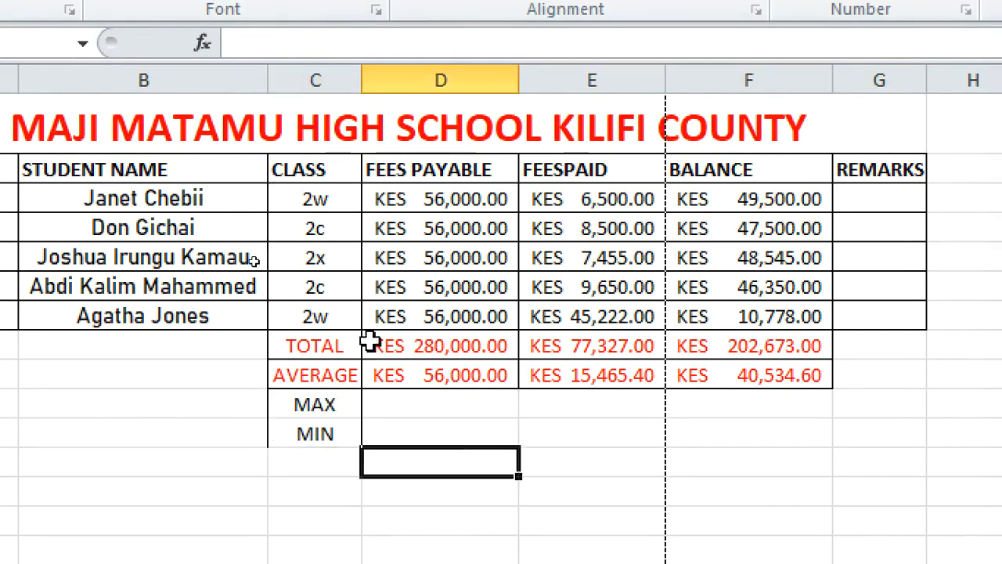
Enter the formula =MIN(D3:D7) in D10 beside the MAX label
{"action": "left_click", "coordinate": [394, 406]}
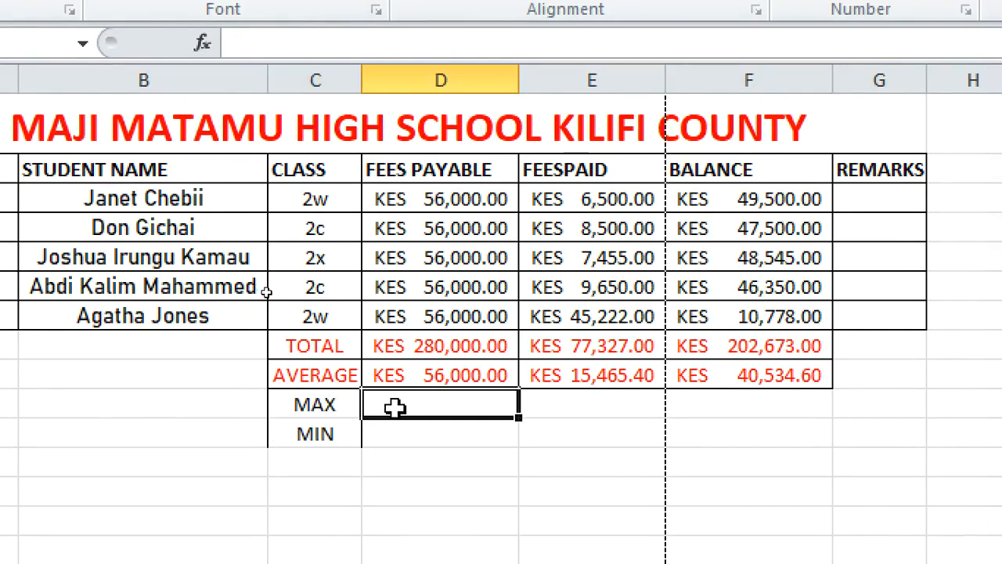
{"action": "type", "text": "=M"}
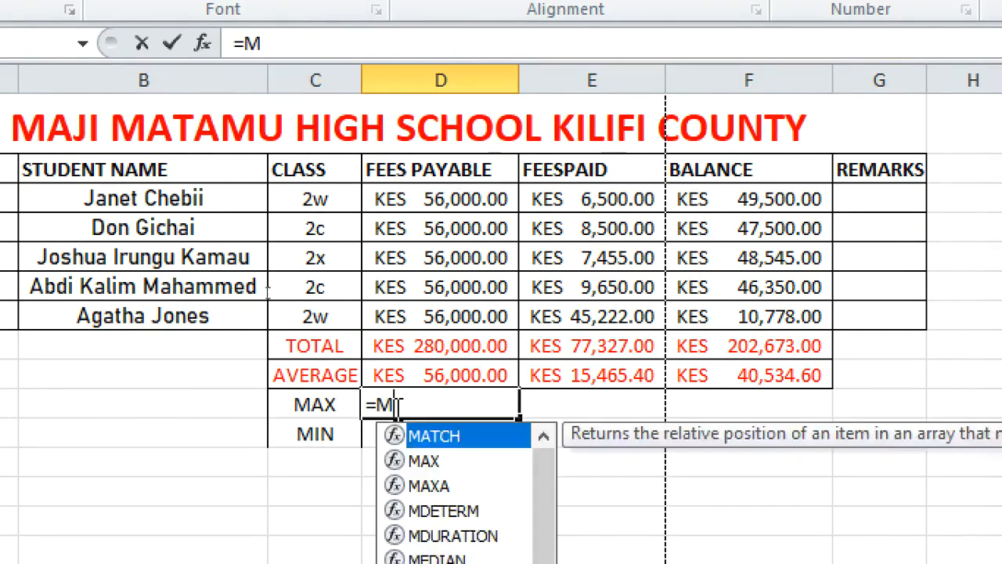
{"action": "type", "text": "IN("}
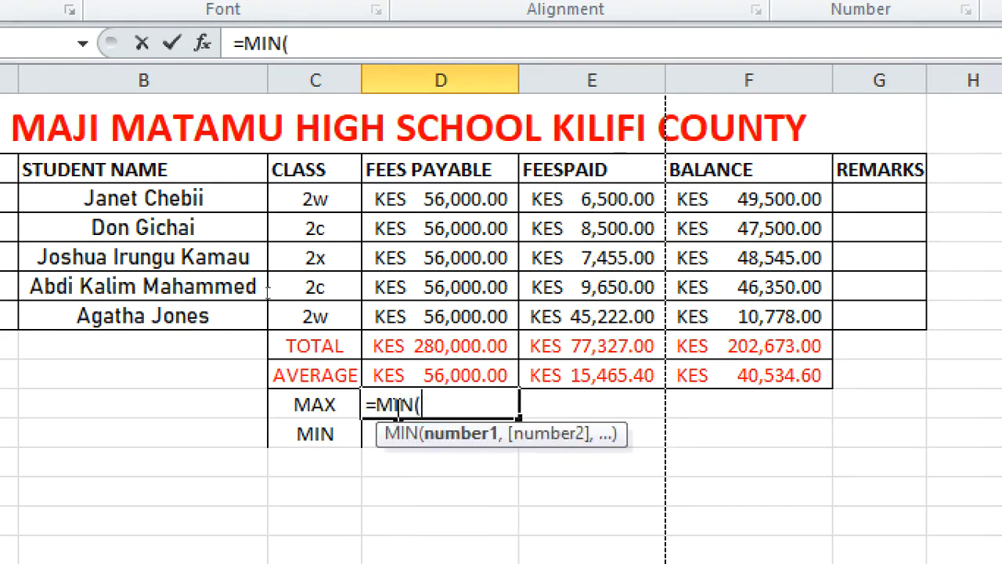
{"action": "left_click", "coordinate": [423, 201]}
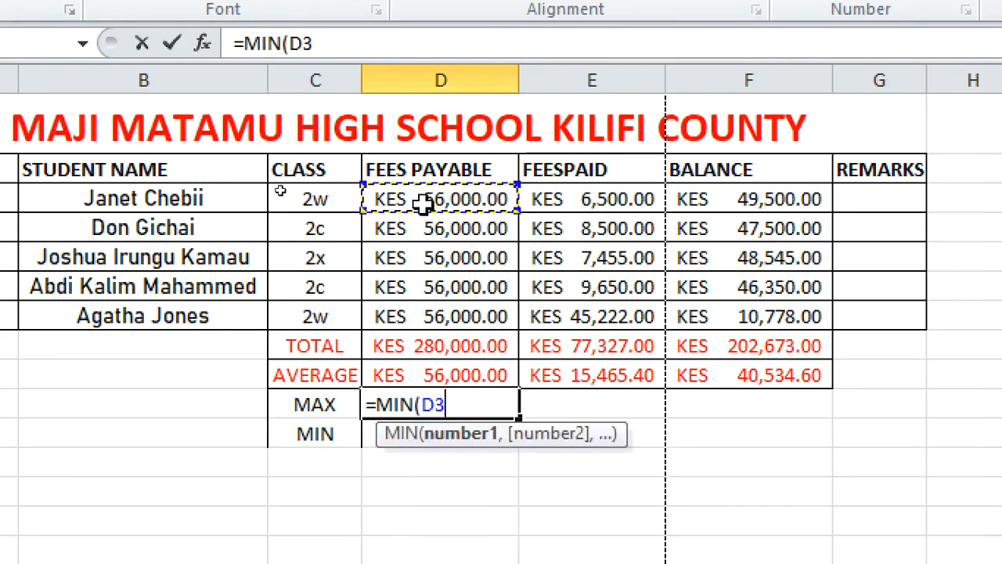
{"action": "left_click", "coordinate": [423, 202], "text": "shift"}
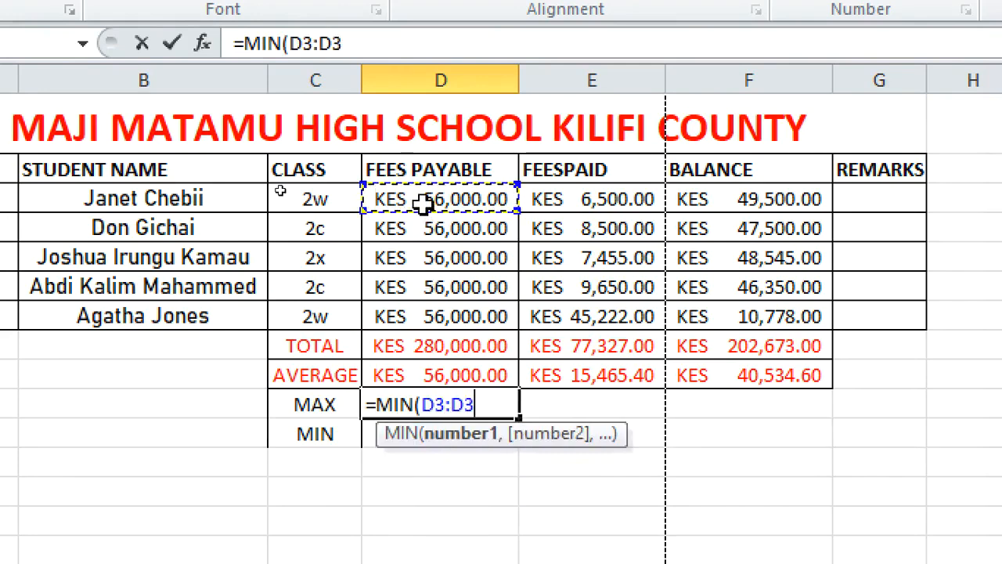
{"action": "left_click_drag", "start_coordinate": [423, 202], "coordinate": [431, 318]}
{"action": "type", "text": ")"}
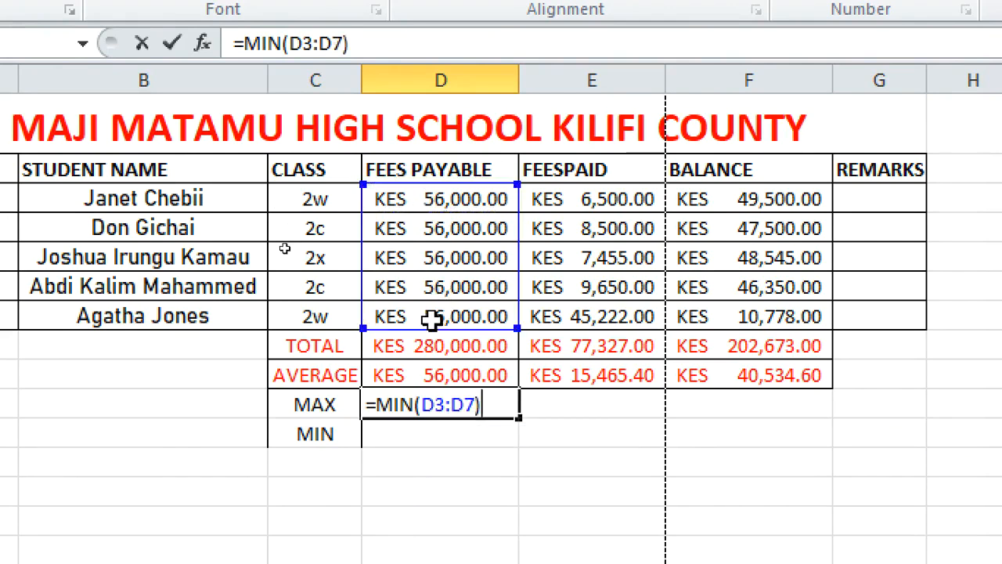
{"action": "key", "text": "Return"}
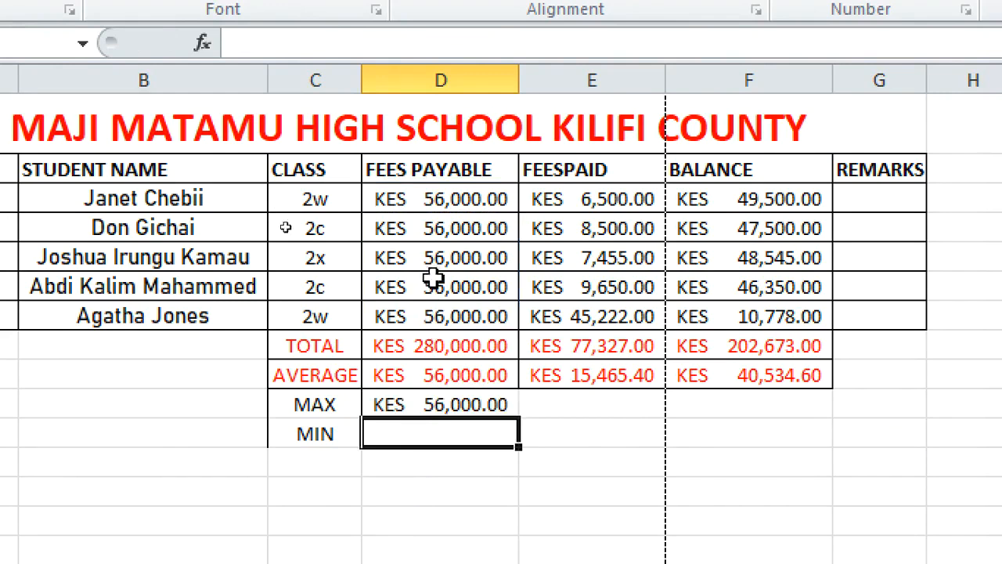
Edit the formula in D10 so its range becomes D3:D9, giving =MIN(D3:D9)
{"action": "left_click", "coordinate": [450, 402]}
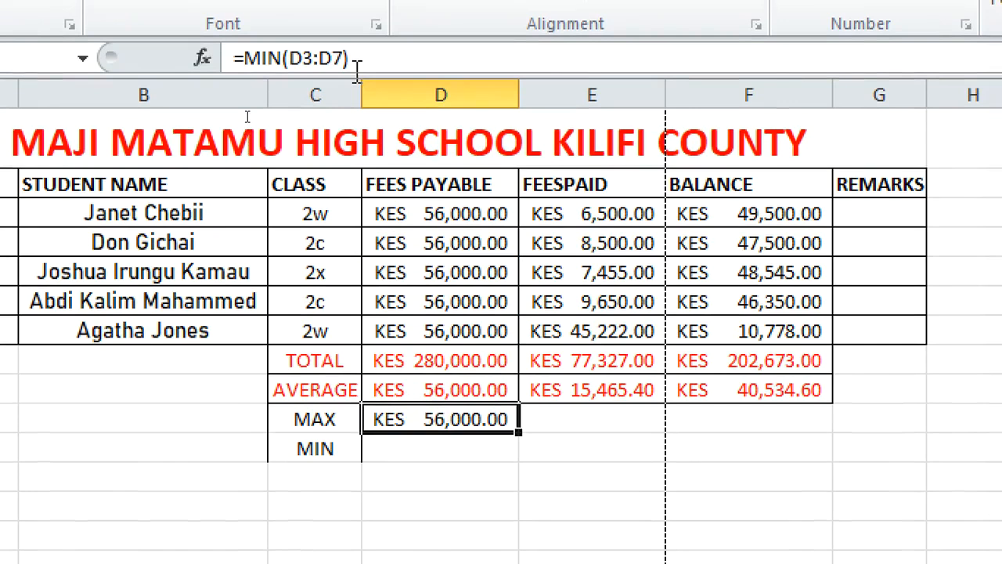
{"action": "left_click", "coordinate": [353, 50]}
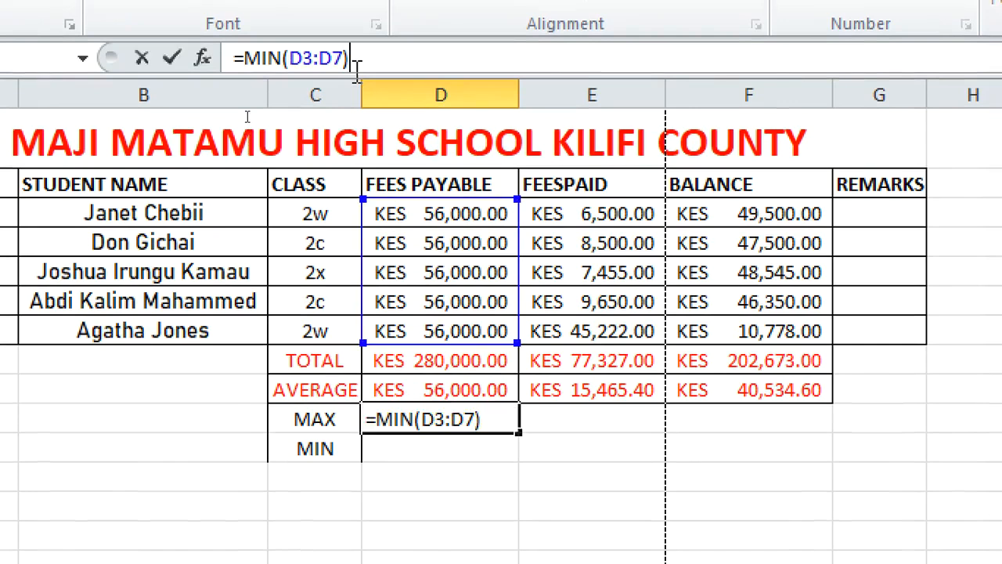
{"action": "key", "text": "BackSpace"}
{"action": "key", "text": "BackSpace"}
{"action": "key", "text": "BackSpace"}
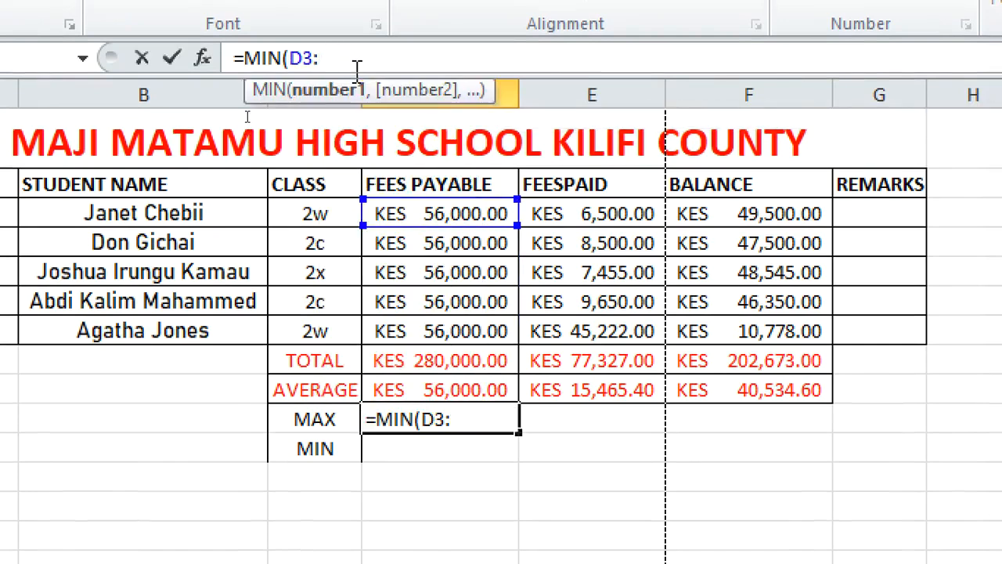
{"action": "left_click", "coordinate": [457, 392]}
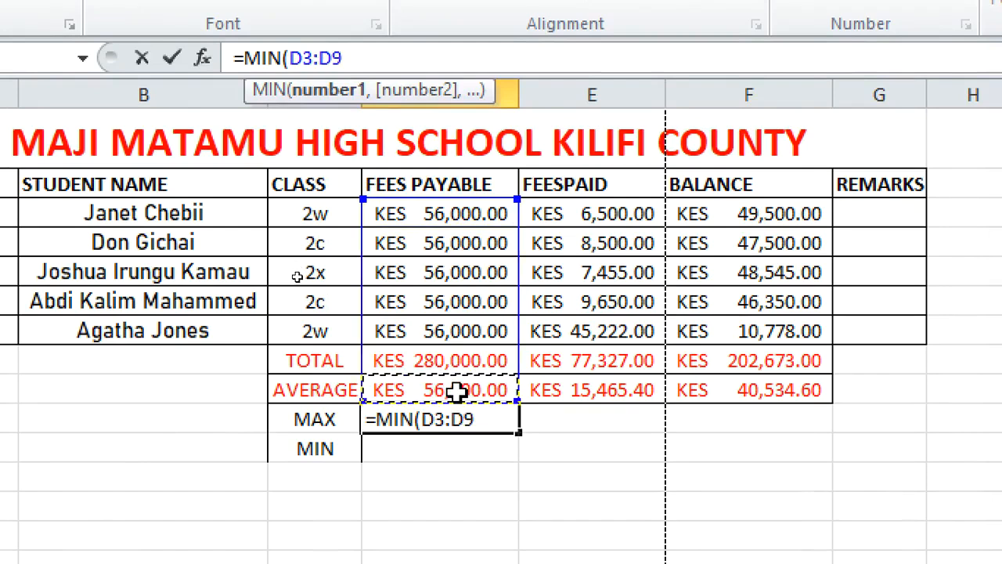
{"action": "type", "text": ")"}
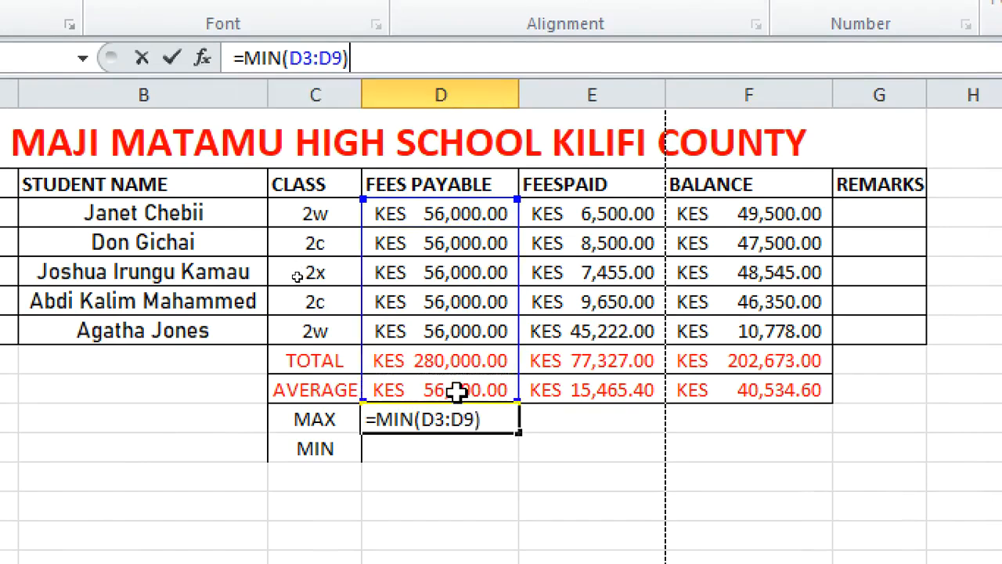
{"action": "key", "text": "Return"}
Change the function in D10's formula from MIN to MAX, making it =MAX(D3:D9)
{"action": "left_click", "coordinate": [402, 418]}
{"action": "left_click", "coordinate": [281, 71]}
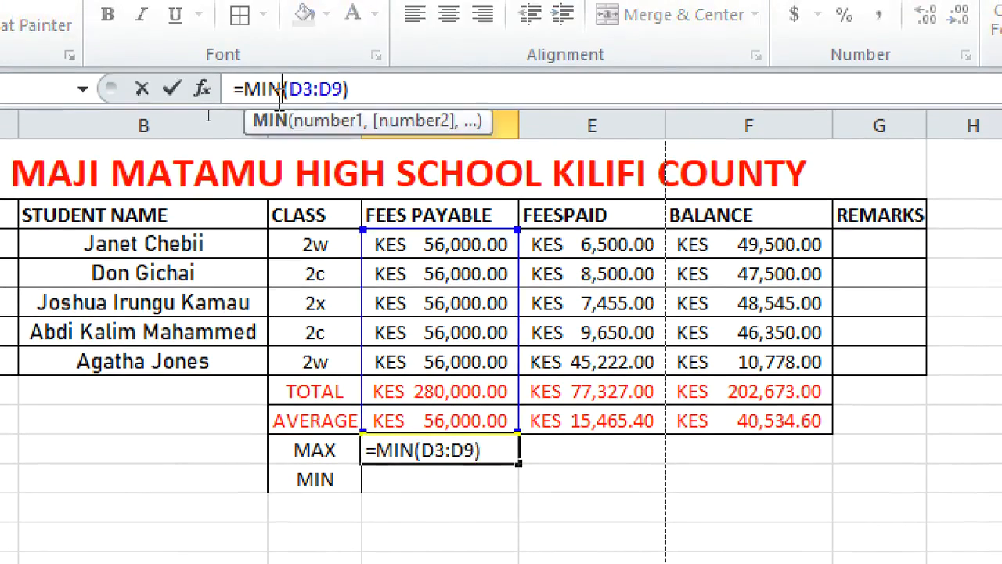
{"action": "key", "text": "BackSpace"}
{"action": "key", "text": "BackSpace"}
{"action": "type", "text": "AX"}
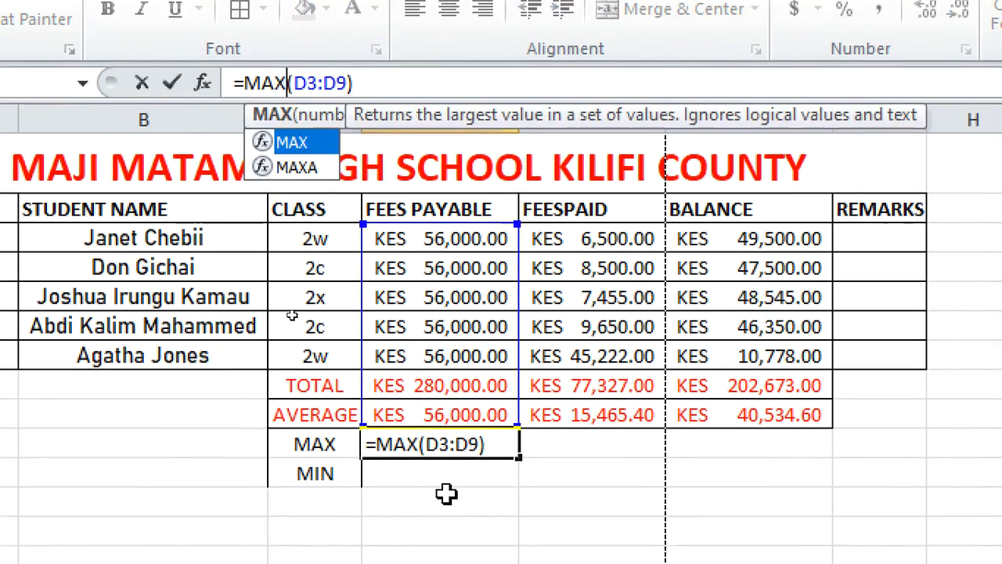
{"action": "key", "text": "Return"}
Enter the formula =MIN(D3:D9) in D11 beside the MIN label
{"action": "left_click", "coordinate": [454, 460]}
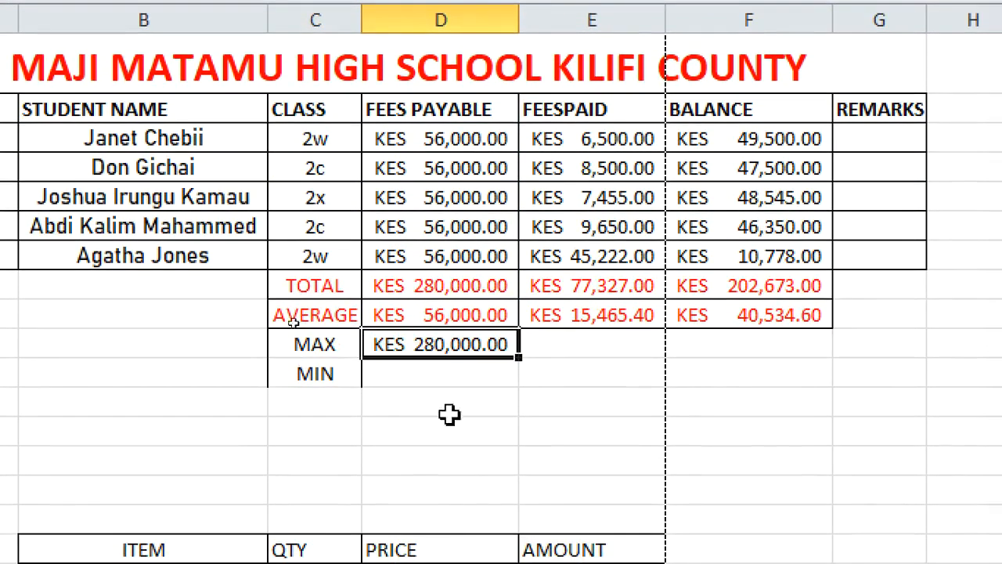
{"action": "left_click", "coordinate": [425, 376]}
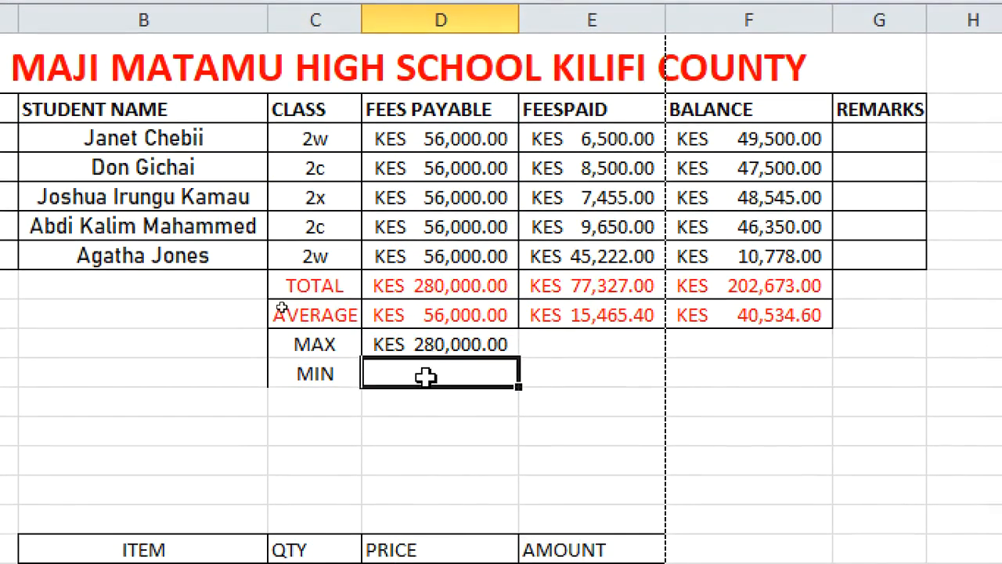
{"action": "type", "text": "=MIN"}
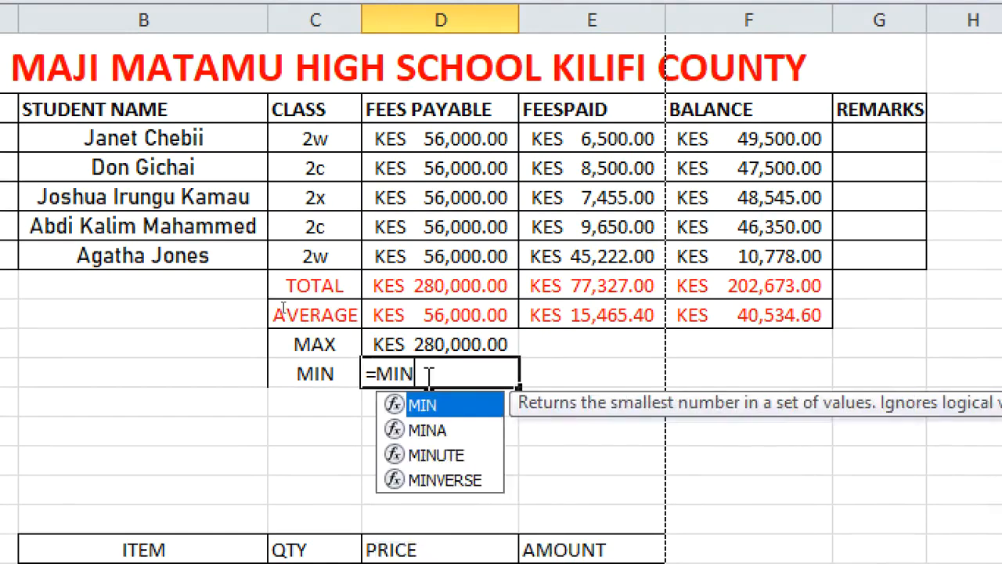
{"action": "type", "text": "("}
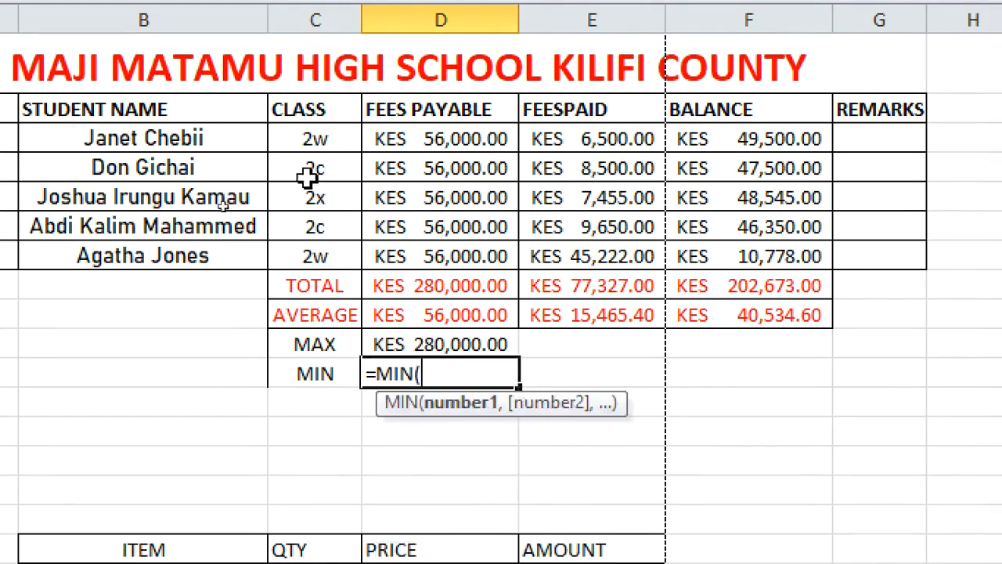
{"action": "left_click", "coordinate": [381, 141]}
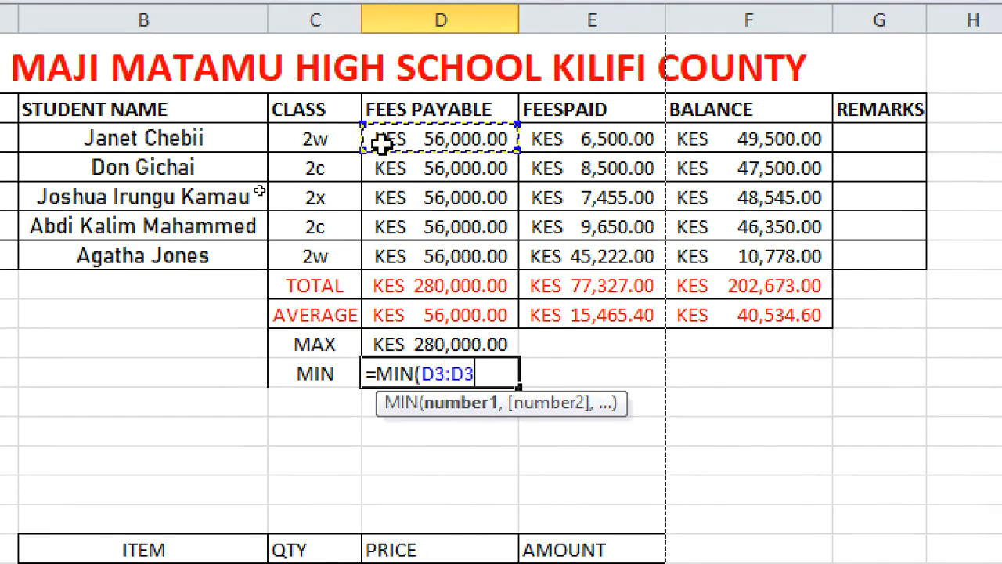
{"action": "left_click_drag", "start_coordinate": [382, 141], "coordinate": [451, 328]}
{"action": "type", "text": ")"}
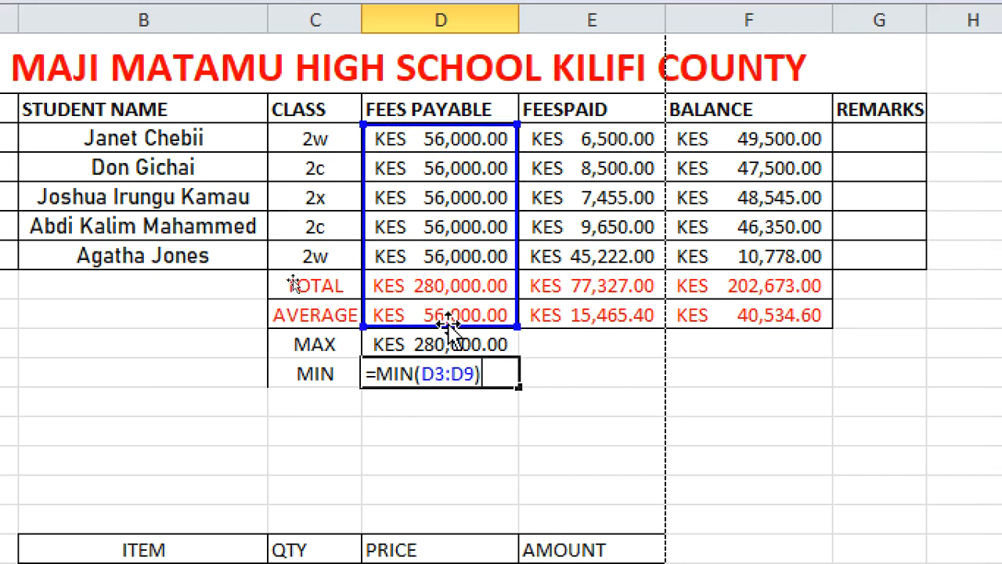
{"action": "key", "text": "Return"}
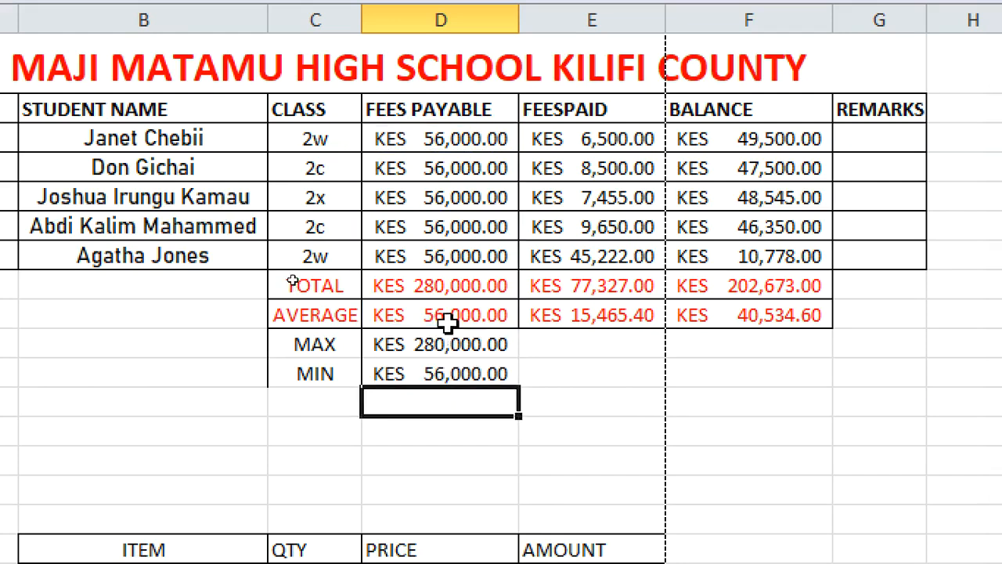
Fill the MAX and MIN formulas from D10 and D11 across to columns E and F
{"action": "left_click", "coordinate": [473, 379]}
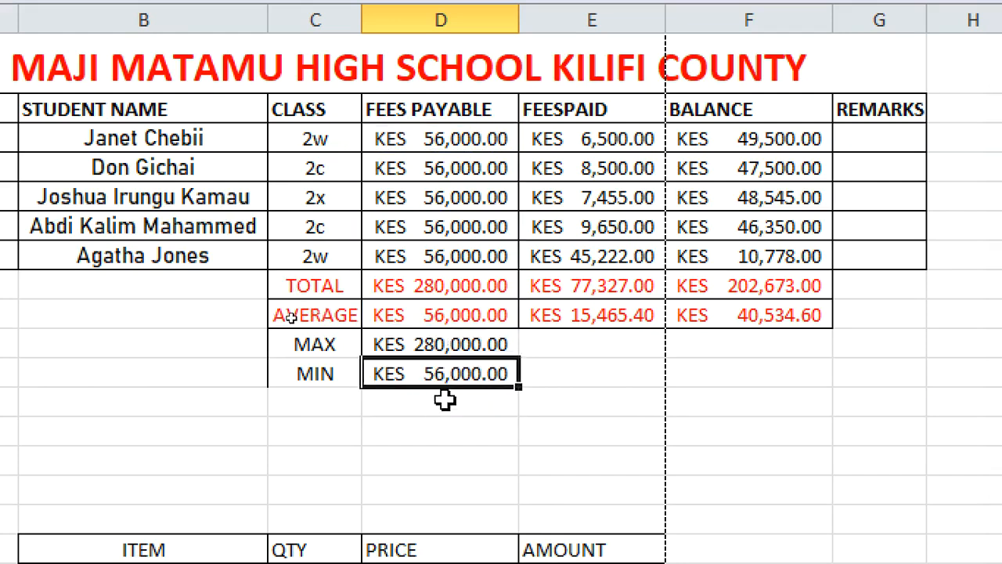
{"action": "left_click", "coordinate": [423, 346]}
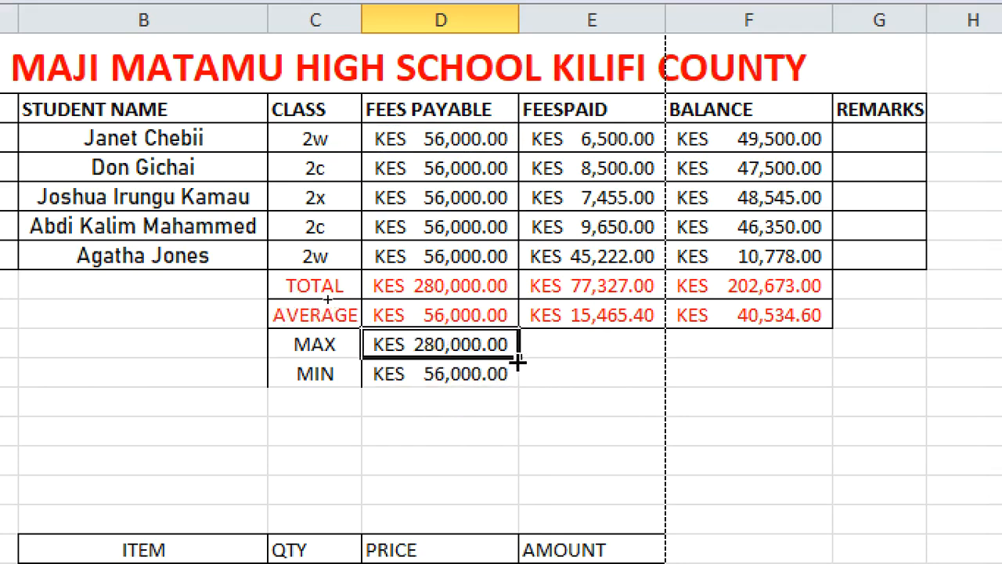
{"action": "left_click_drag", "start_coordinate": [579, 360], "coordinate": [804, 344]}
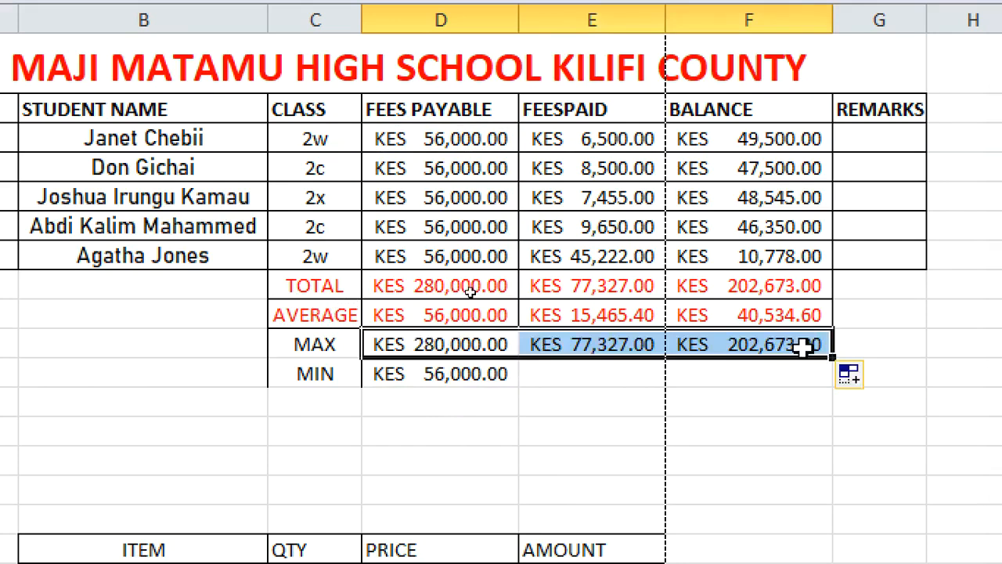
{"action": "left_click", "coordinate": [412, 375]}
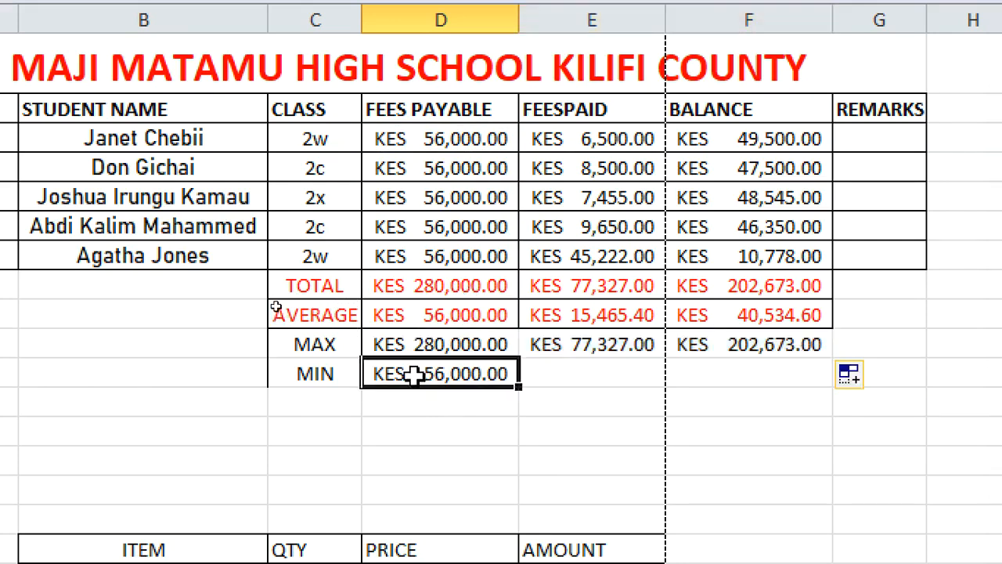
{"action": "left_click_drag", "start_coordinate": [523, 388], "coordinate": [783, 370]}
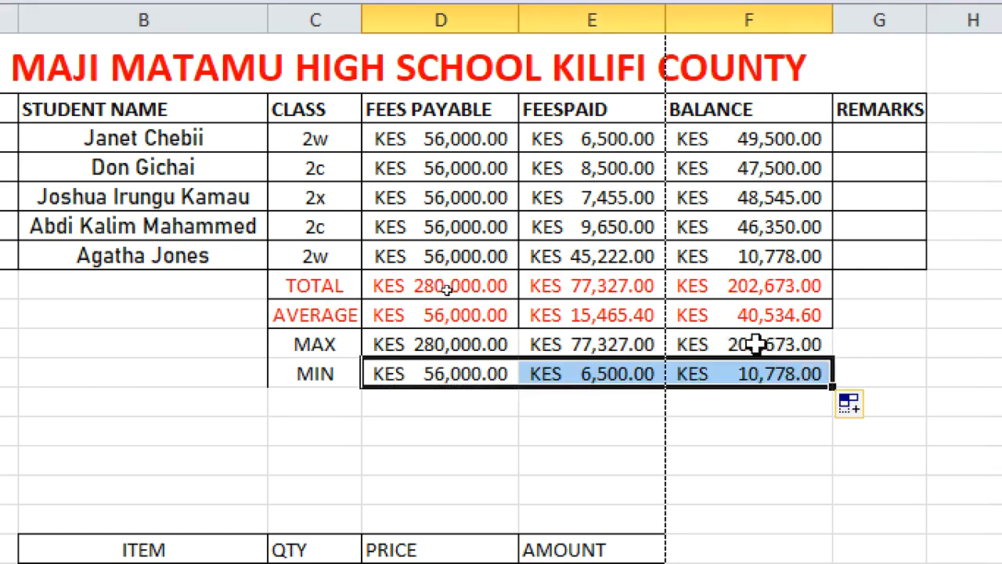
Add cell borders to the MAX and MIN rows, C10 to F11
{"action": "left_click", "coordinate": [779, 255]}
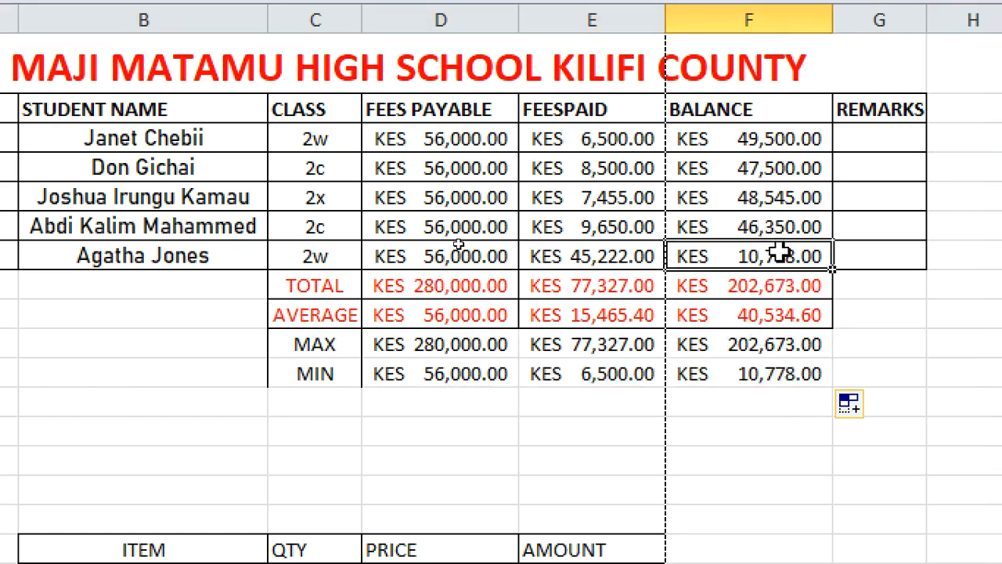
{"action": "left_click", "coordinate": [798, 376]}
{"action": "left_click_drag", "start_coordinate": [826, 371], "coordinate": [337, 351]}
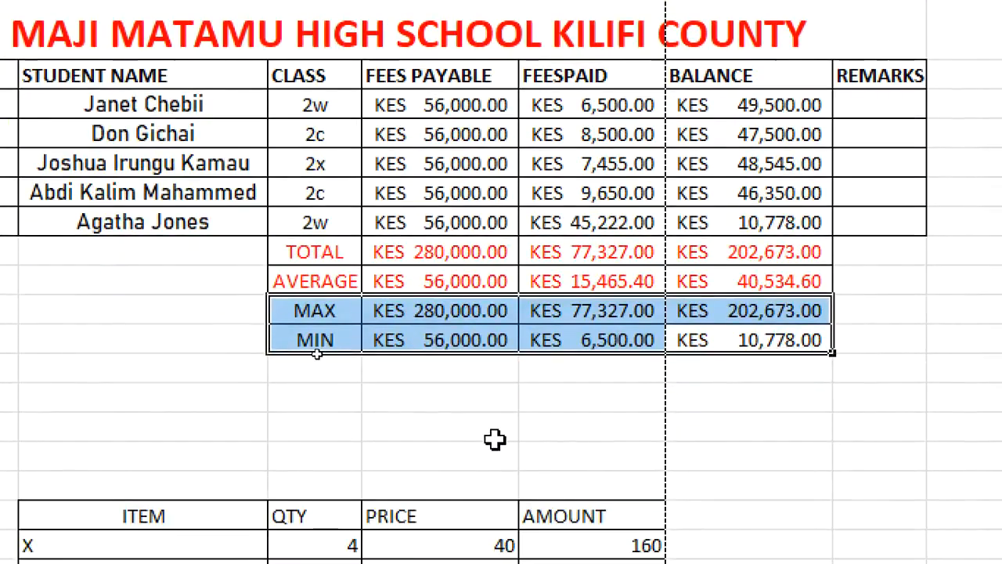
{"action": "left_click", "coordinate": [495, 437]}
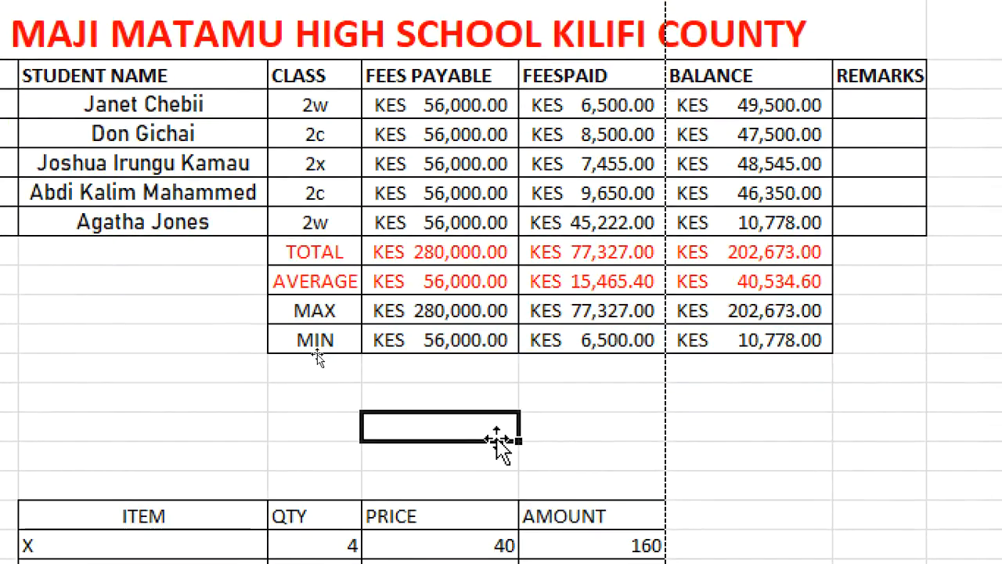
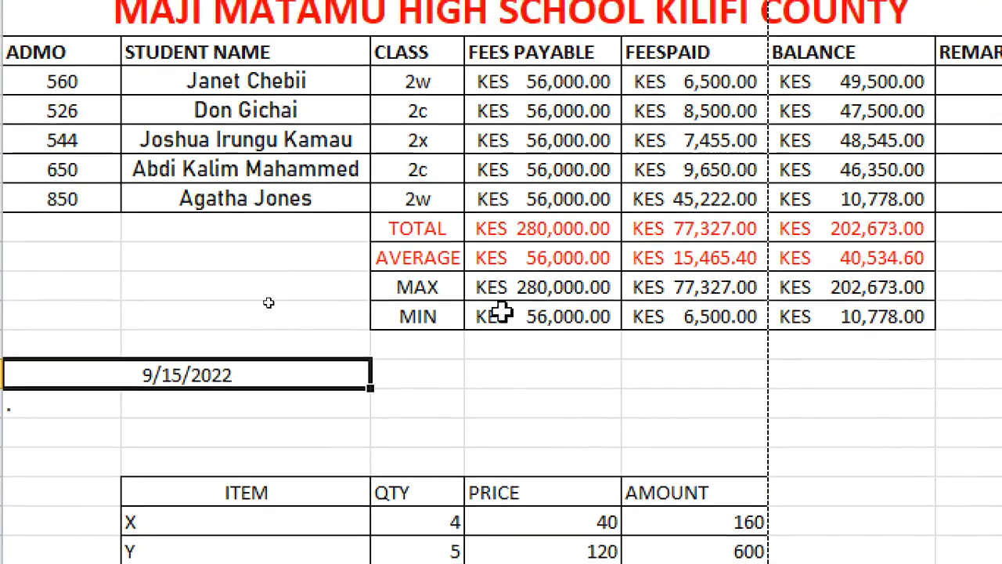
Try to enter the formula =COUNTIF(E3:E7,2w,C3:C7) in C13 below the MIN row
{"action": "left_click", "coordinate": [486, 368]}
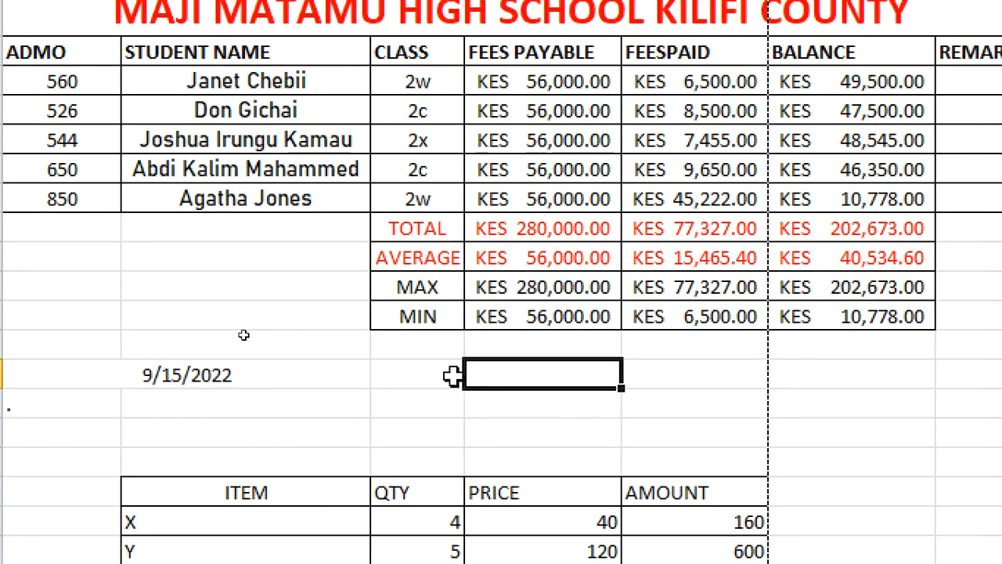
{"action": "left_click", "coordinate": [424, 380]}
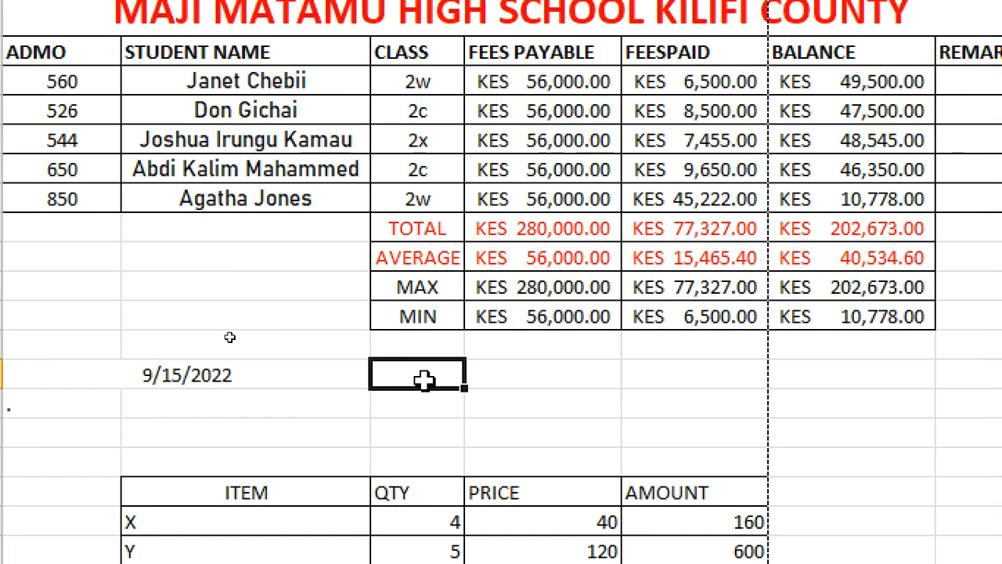
{"action": "type", "text": "=COUNTIF"}
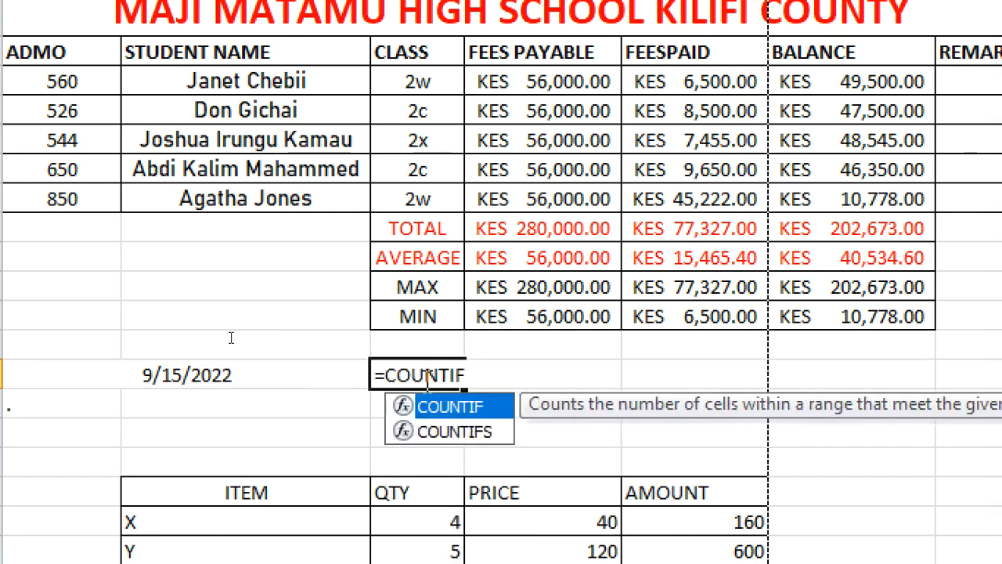
{"action": "type", "text": "("}
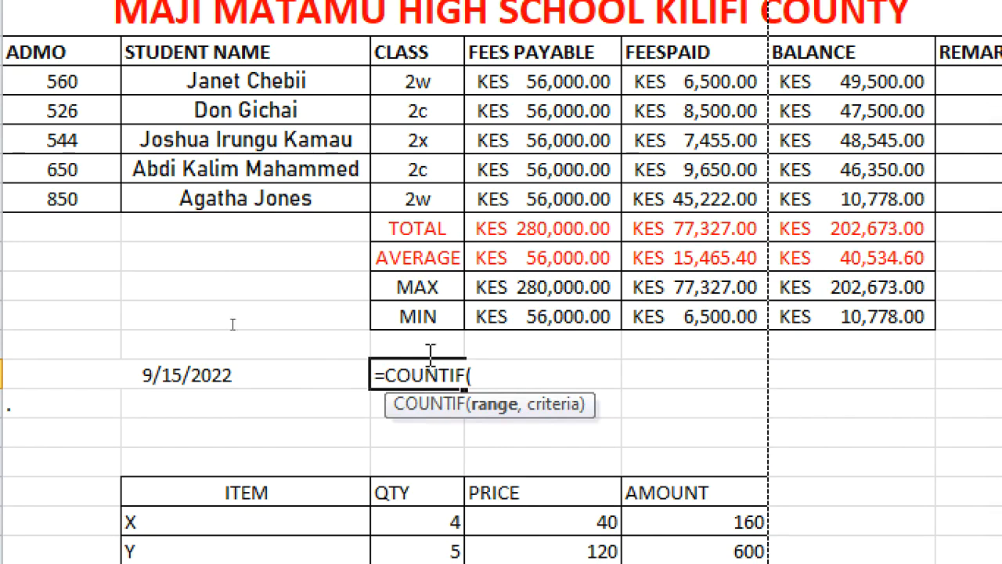
{"action": "left_click", "coordinate": [678, 82]}
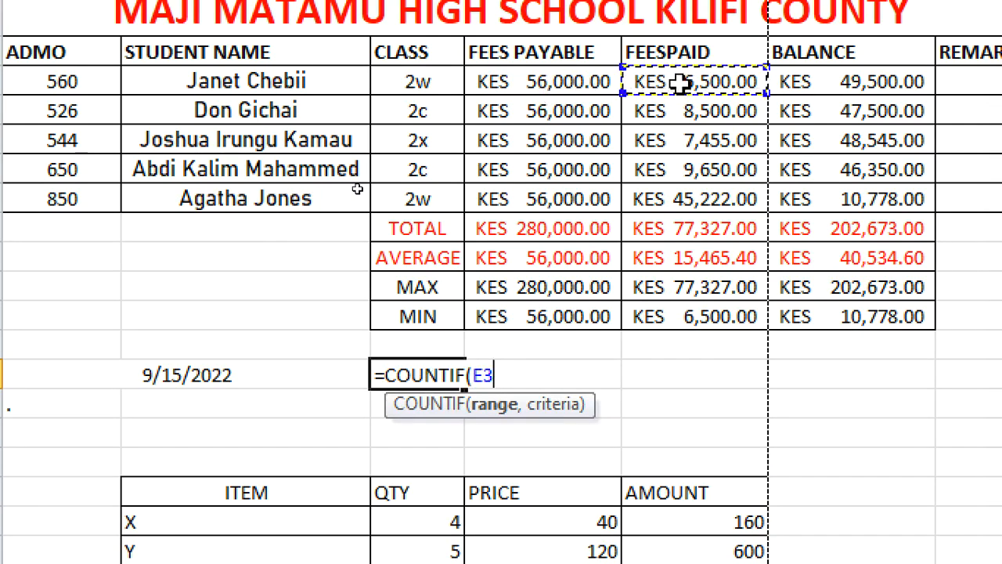
{"action": "type", "text": ":"}
{"action": "left_click", "coordinate": [678, 82]}
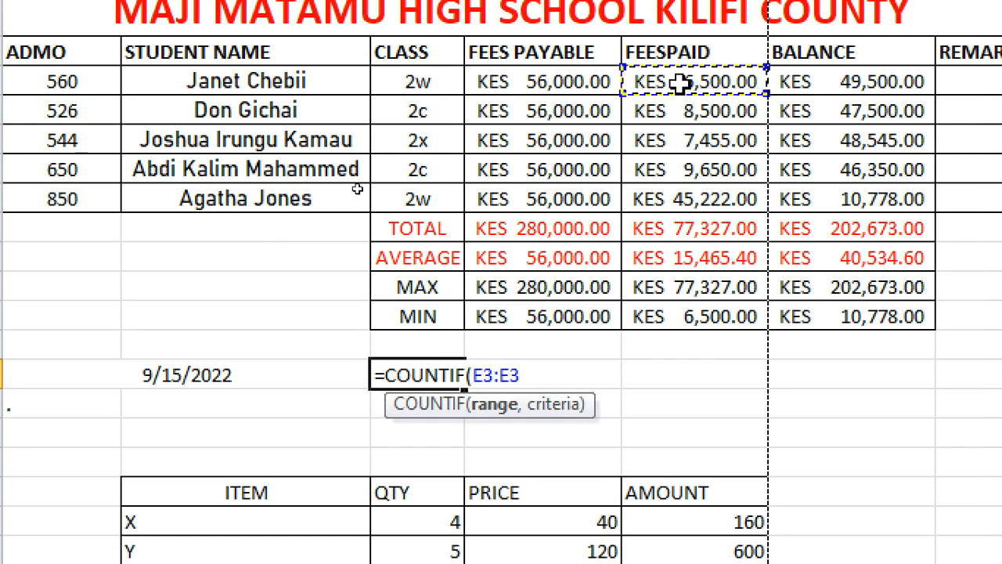
{"action": "left_click", "coordinate": [690, 203]}
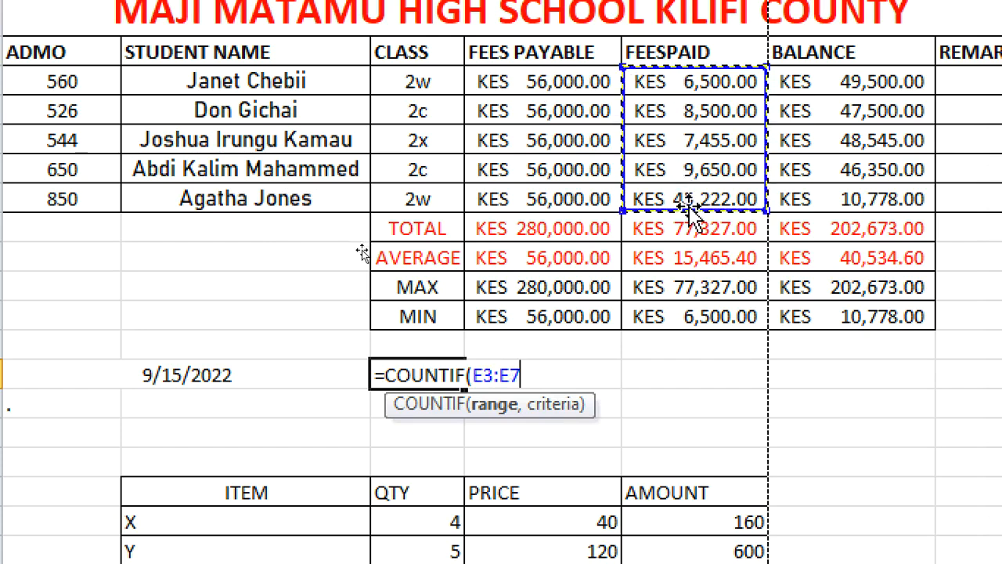
{"action": "type", "text": ",2W"}
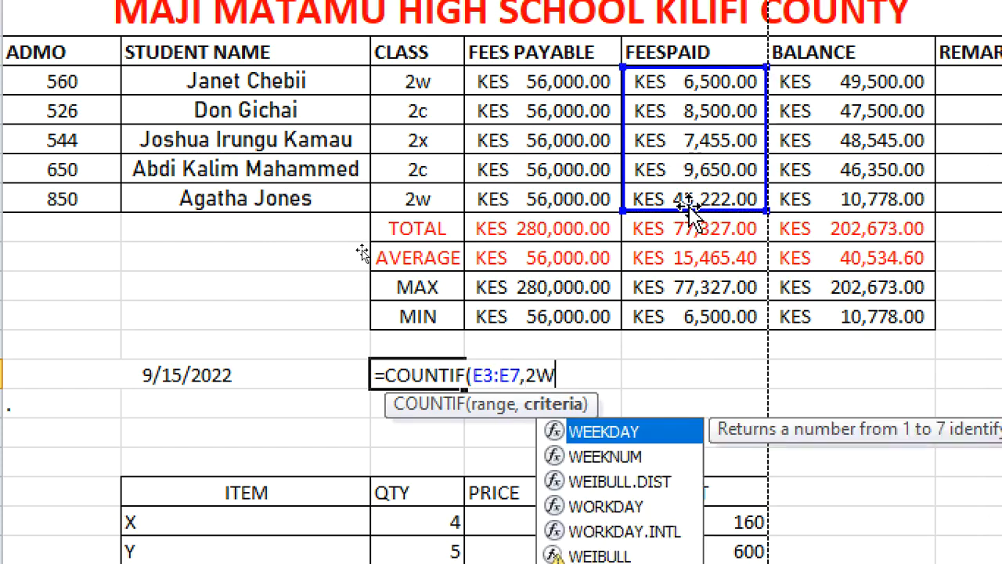
{"action": "key", "text": "BackSpace"}
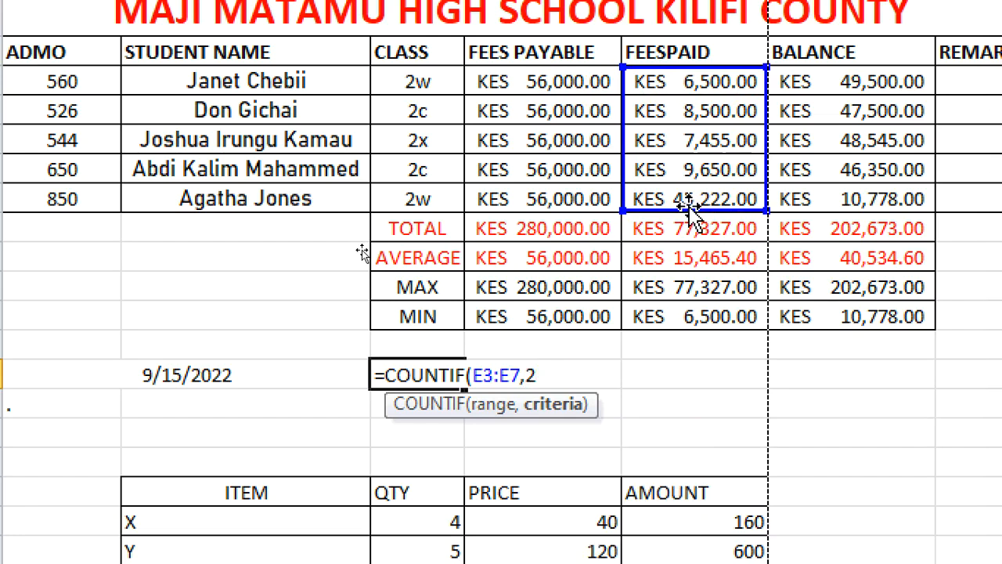
{"action": "type", "text": "w,"}
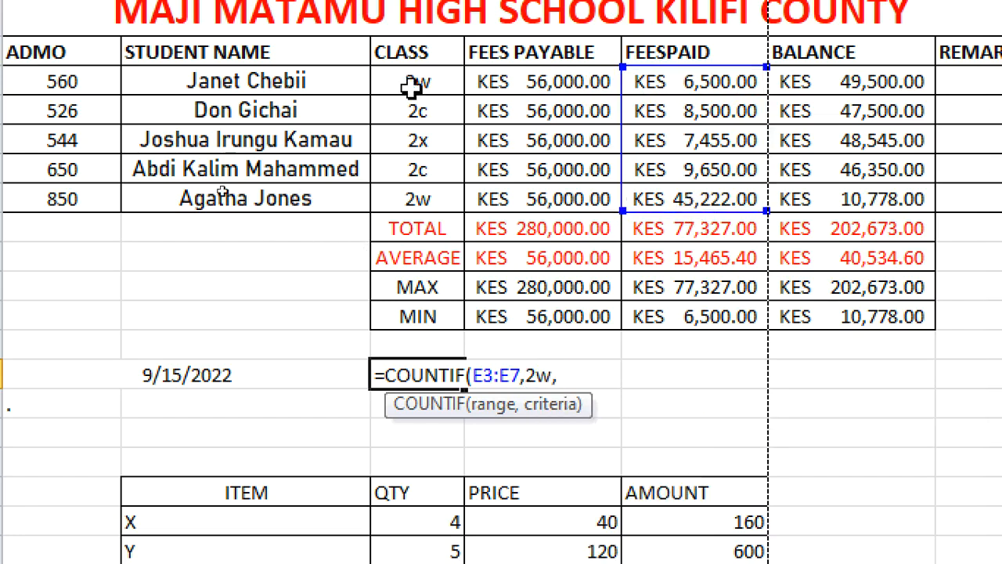
{"action": "left_click_drag", "start_coordinate": [394, 74], "coordinate": [429, 198]}
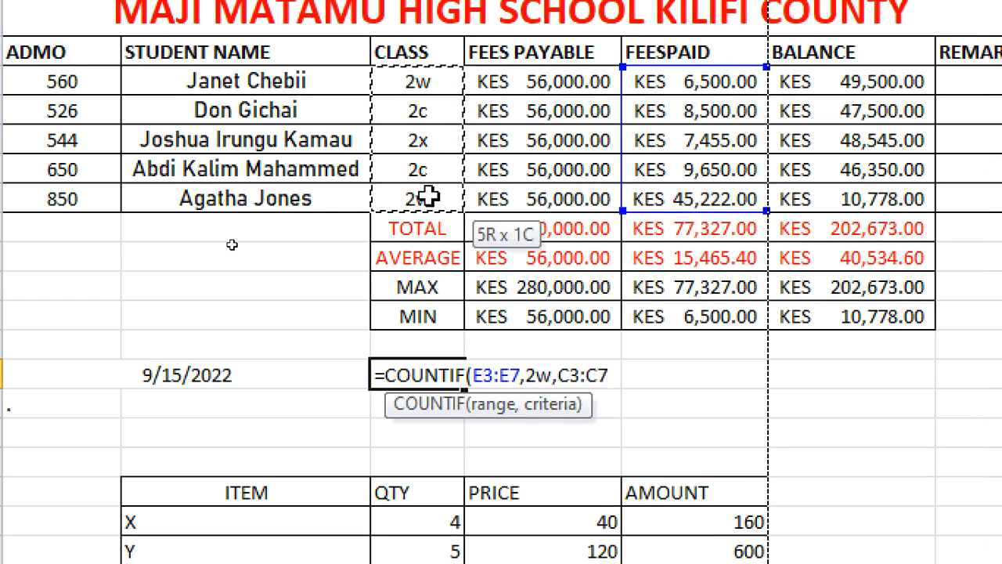
{"action": "type", "text": ")"}
{"action": "key", "text": "Return"}
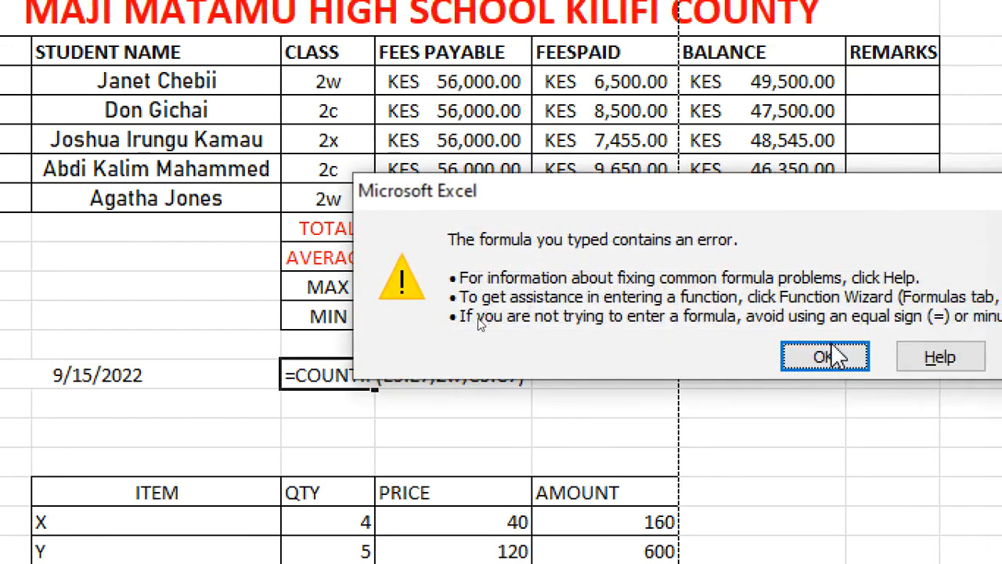
{"action": "left_click", "coordinate": [913, 358]}
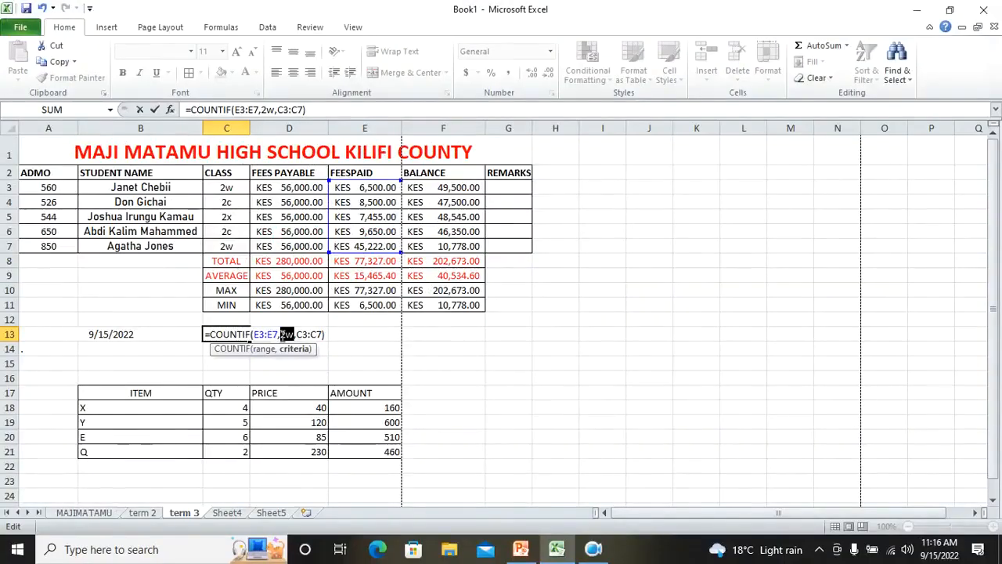
{"action": "left_click", "coordinate": [594, 549]}
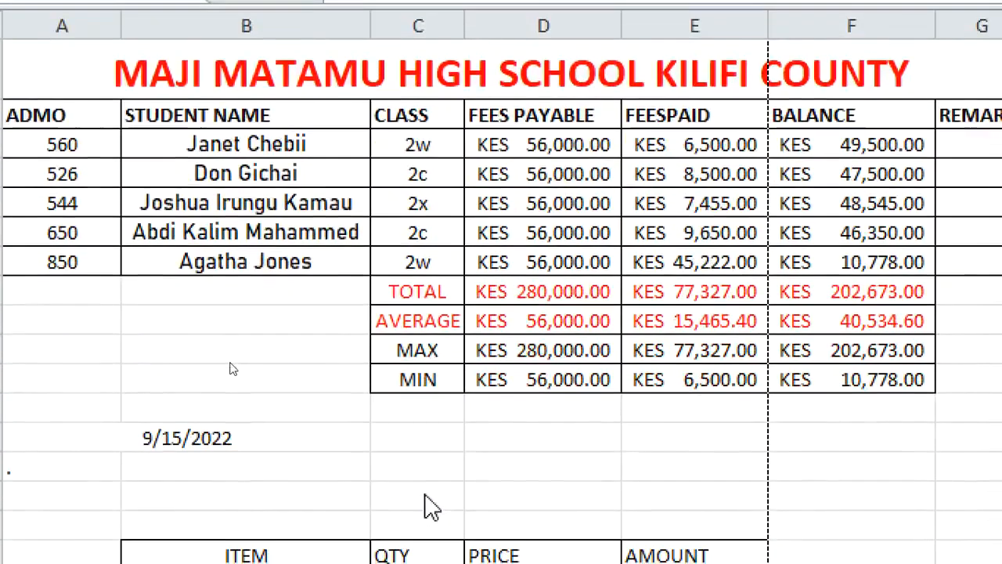
Enter =SUMIF(C3:C7,"2w",F3:F7) in C13 to total the balances of class 2w students
{"action": "left_click", "coordinate": [382, 436]}
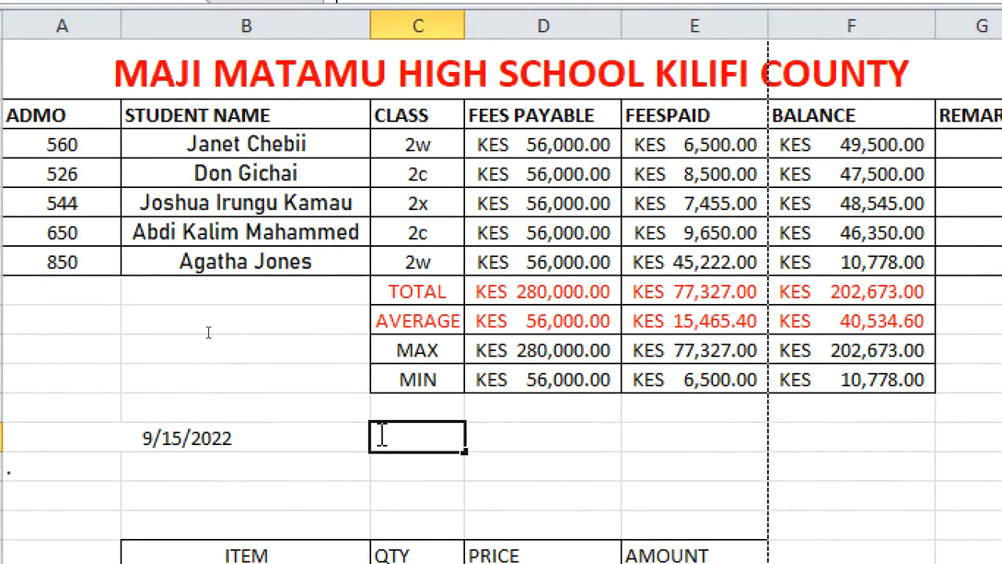
{"action": "type", "text": "=s"}
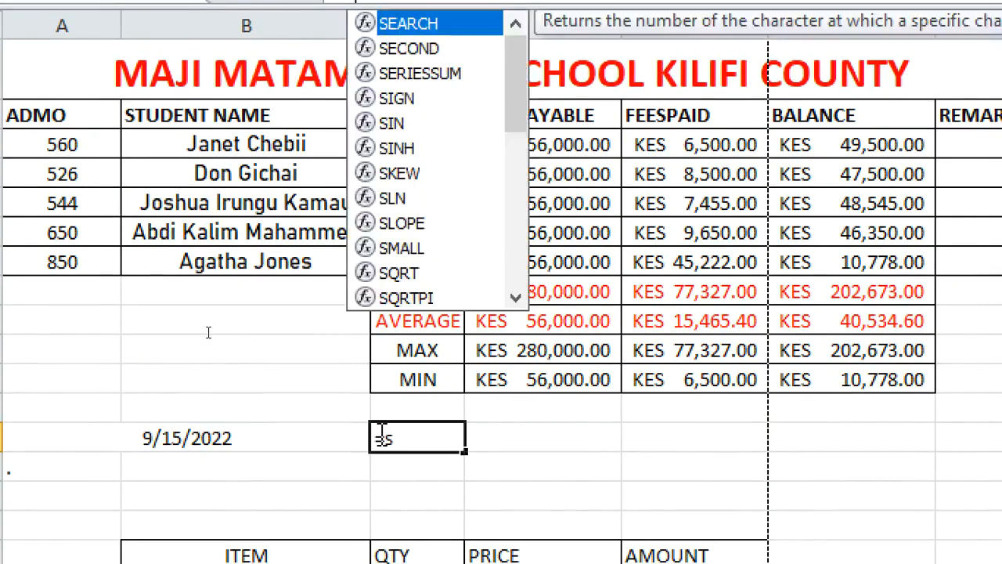
{"action": "type", "text": "umif"}
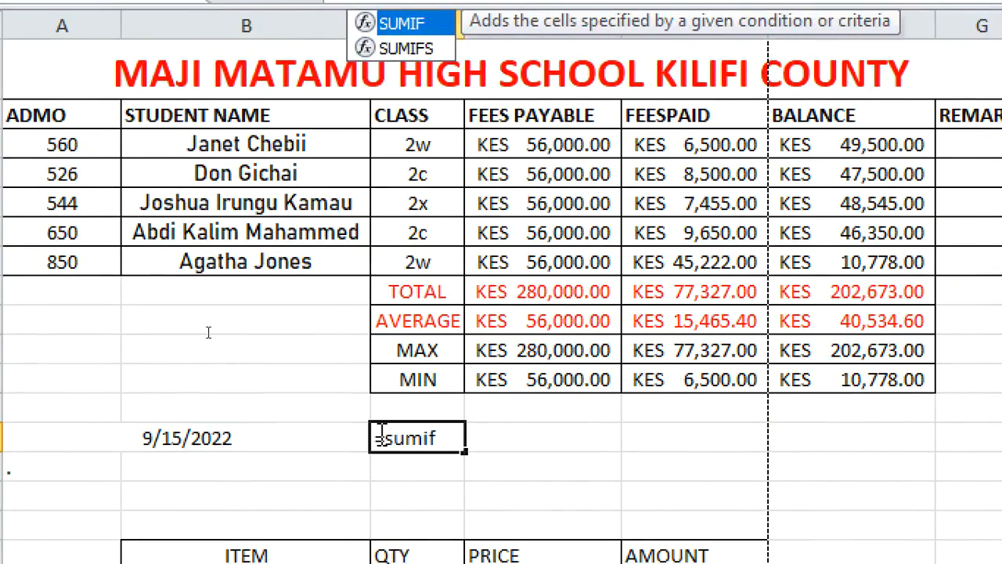
{"action": "type", "text": "("}
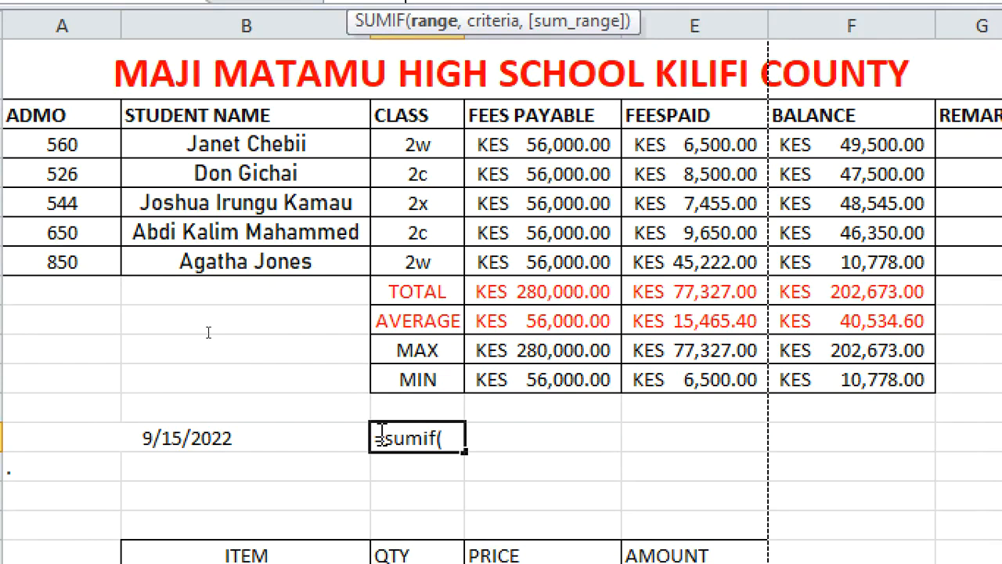
{"action": "left_click", "coordinate": [384, 145]}
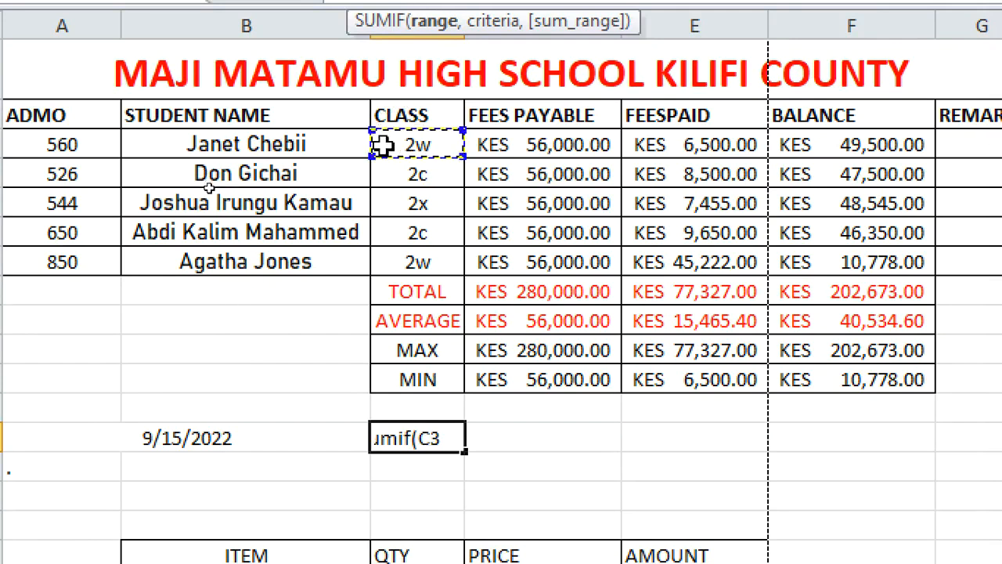
{"action": "type", "text": ":"}
{"action": "left_click", "coordinate": [384, 144]}
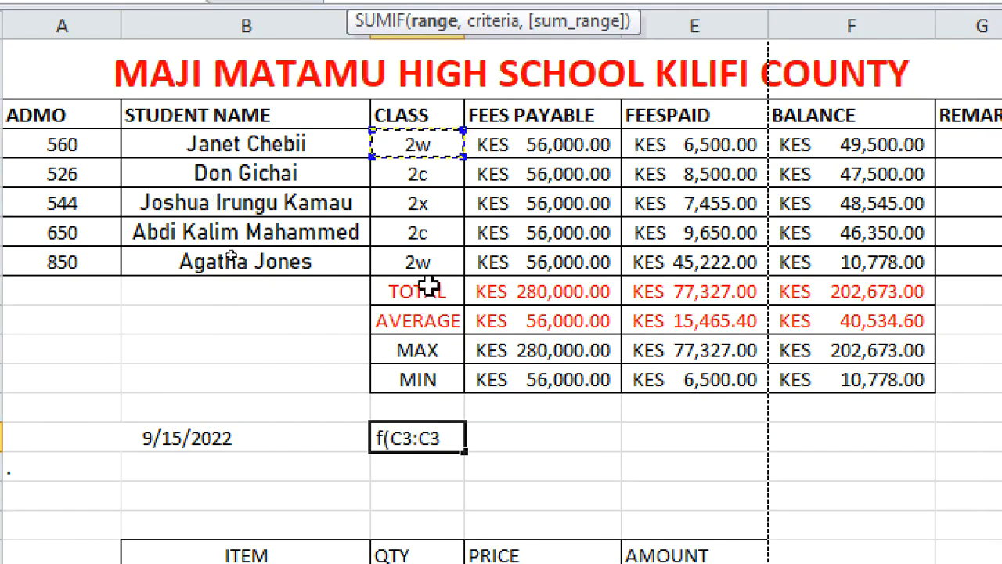
{"action": "left_click", "coordinate": [420, 263]}
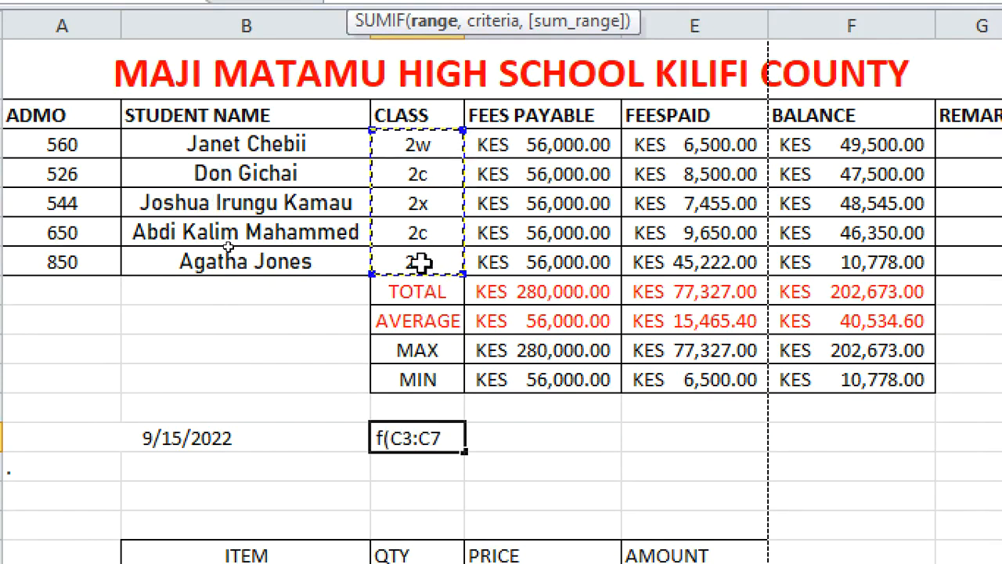
{"action": "type", "text": ","}
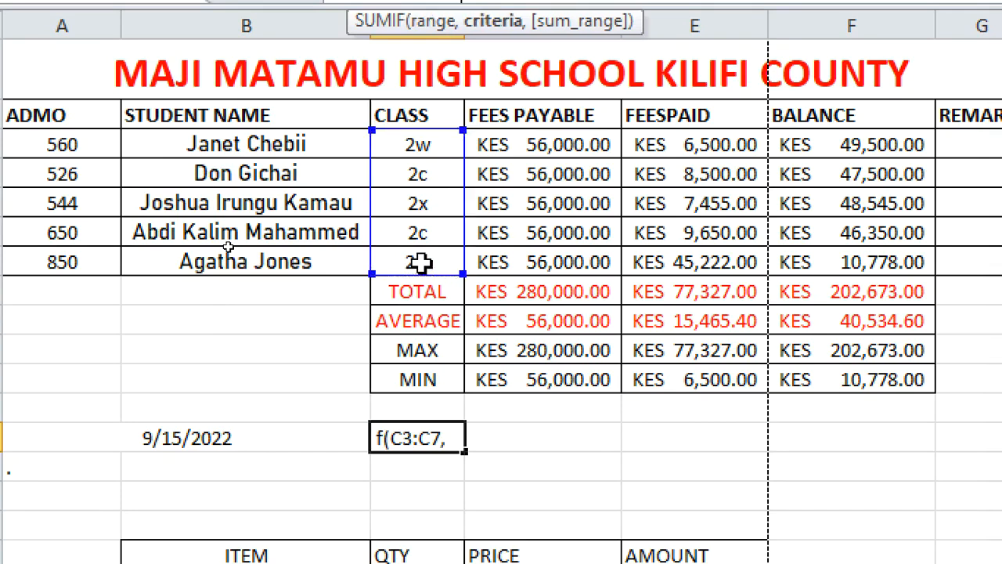
{"action": "type", "text": "#"}
{"action": "key", "text": "BackSpace"}
{"action": "type", "text": "@"}
{"action": "key", "text": "BackSpace"}
{"action": "type", "text": "\""}
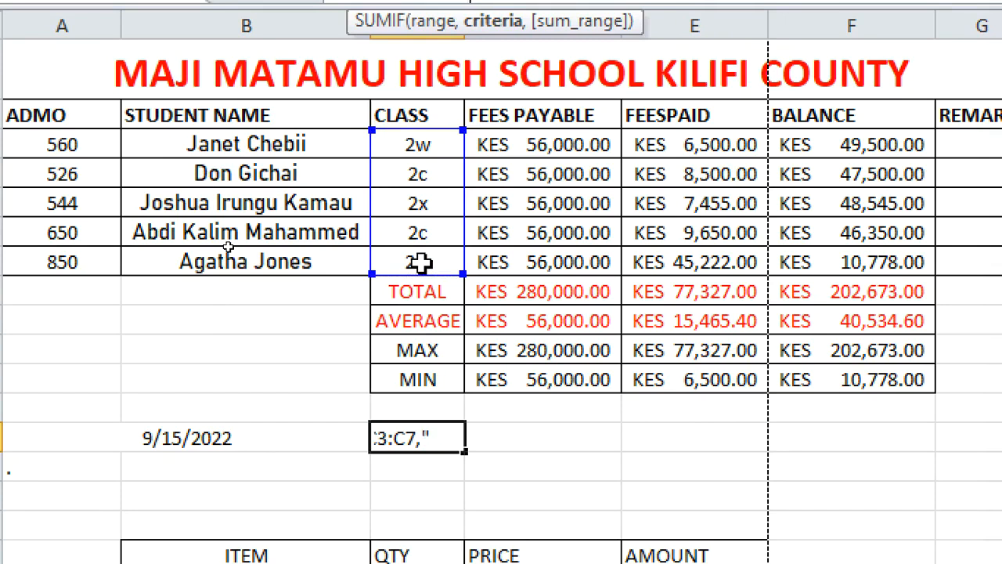
{"action": "type", "text": "2w\","}
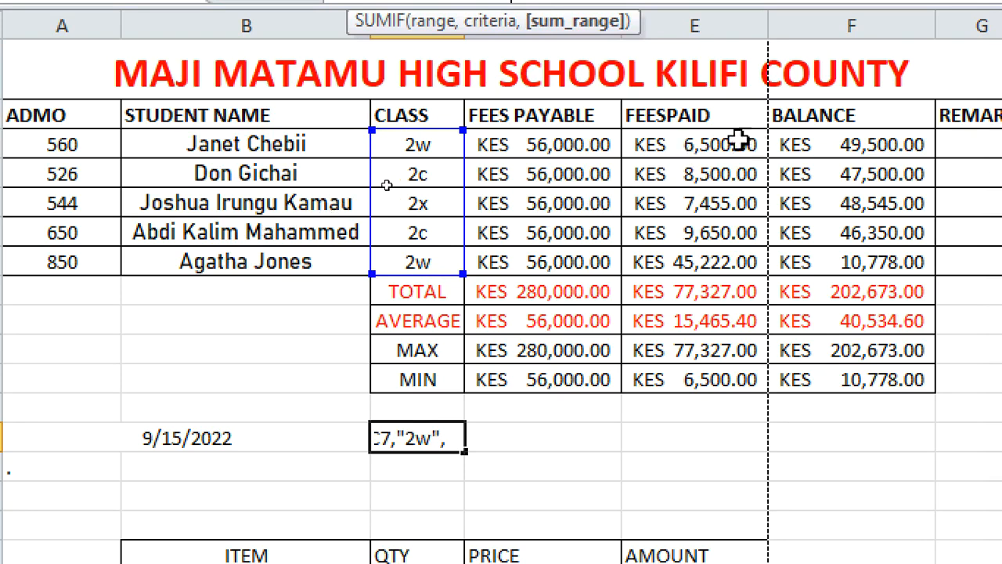
{"action": "left_click", "coordinate": [818, 152]}
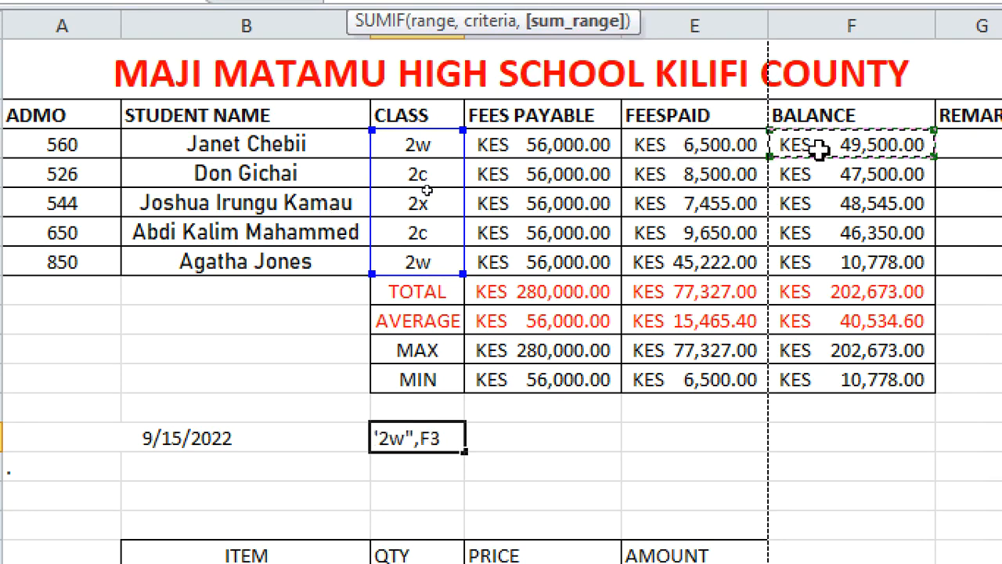
{"action": "type", "text": ":F3"}
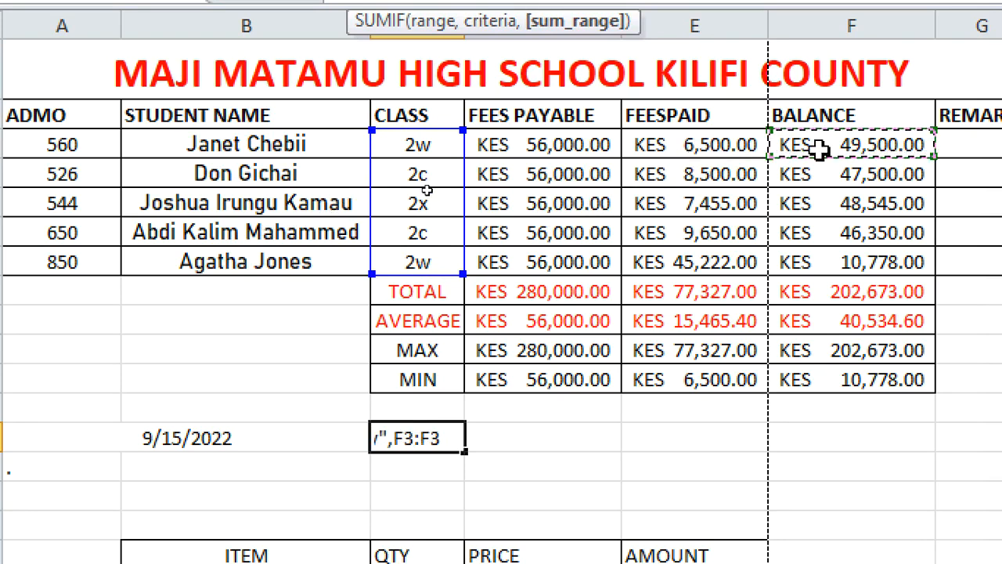
{"action": "left_click", "coordinate": [833, 268]}
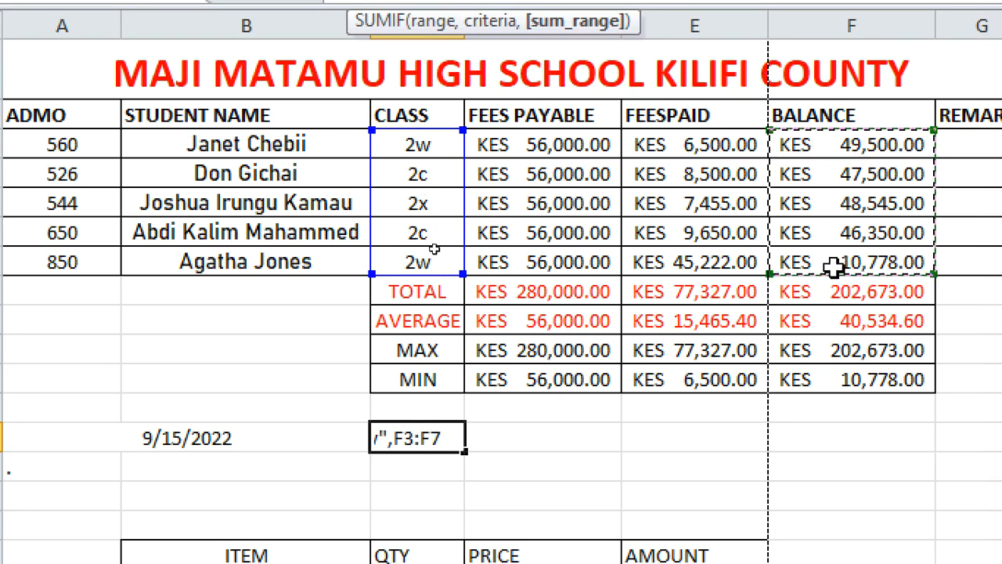
{"action": "type", "text": ")"}
{"action": "key", "text": "Return"}
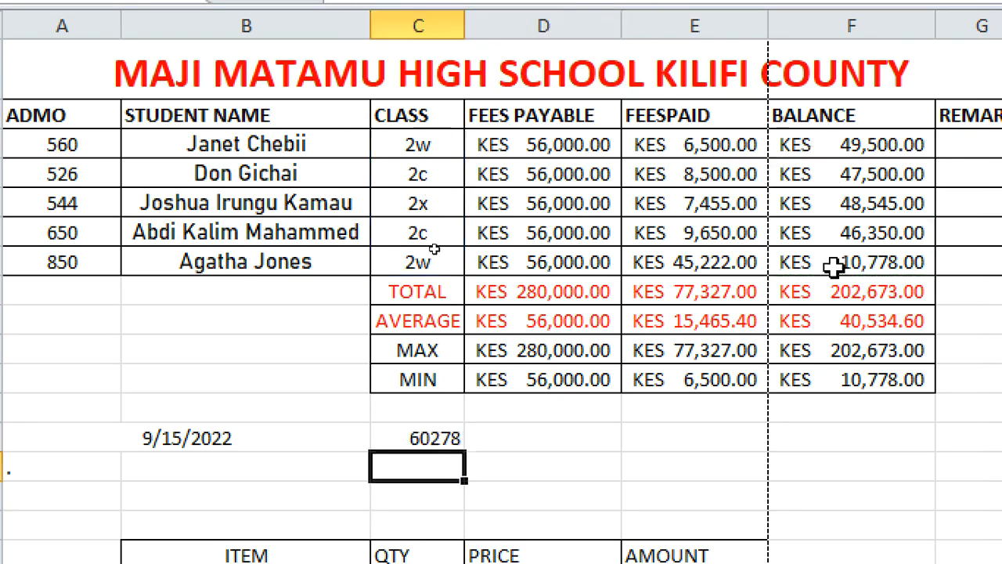
Examine the SUMIF formula in C13 in the formula bar and its highlighted ranges
{"action": "left_click", "coordinate": [423, 440]}
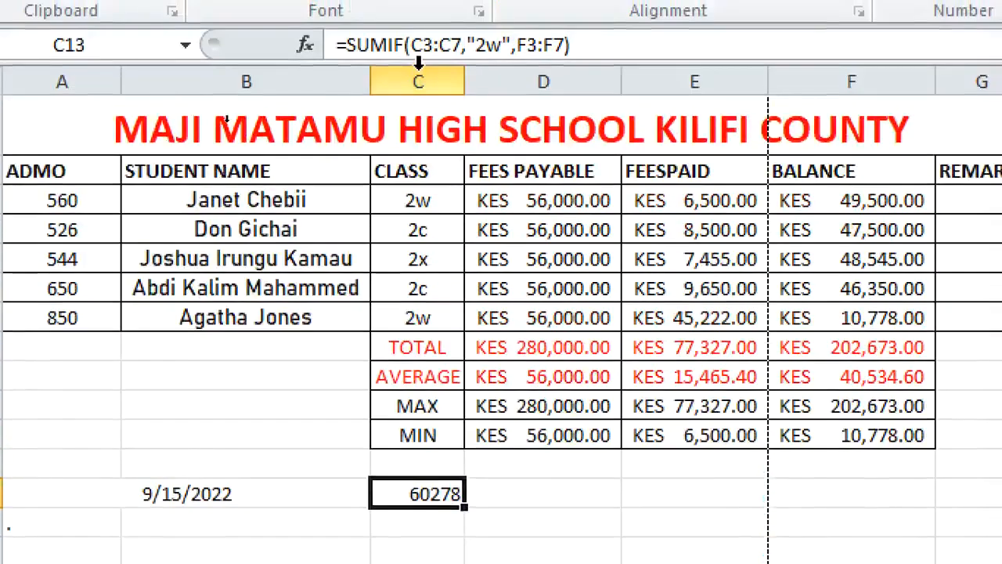
{"action": "left_click_drag", "start_coordinate": [356, 44], "coordinate": [401, 50]}
{"action": "left_click_drag", "start_coordinate": [400, 125], "coordinate": [663, 118]}
{"action": "left_click", "coordinate": [593, 118]}
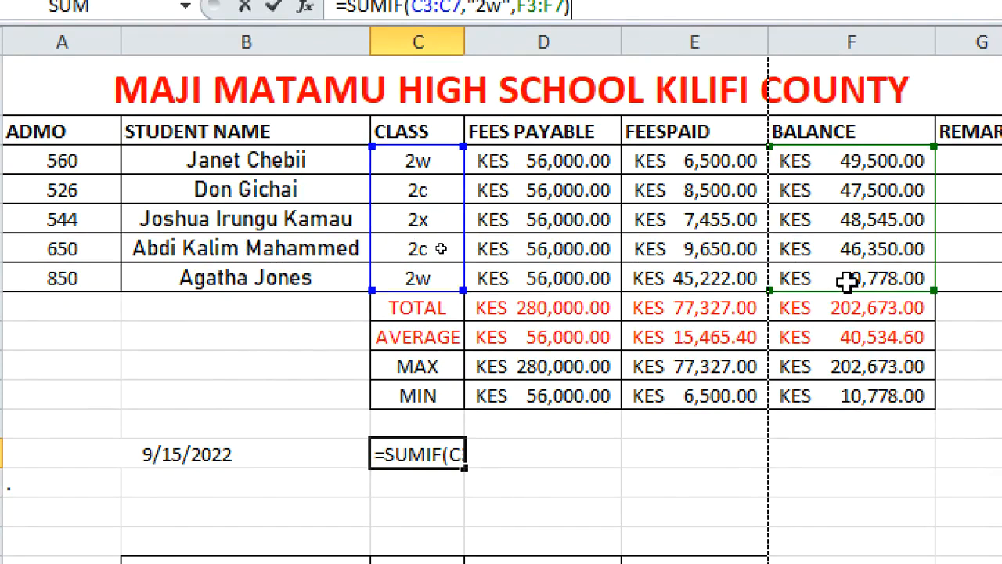
{"action": "key", "text": "Return"}
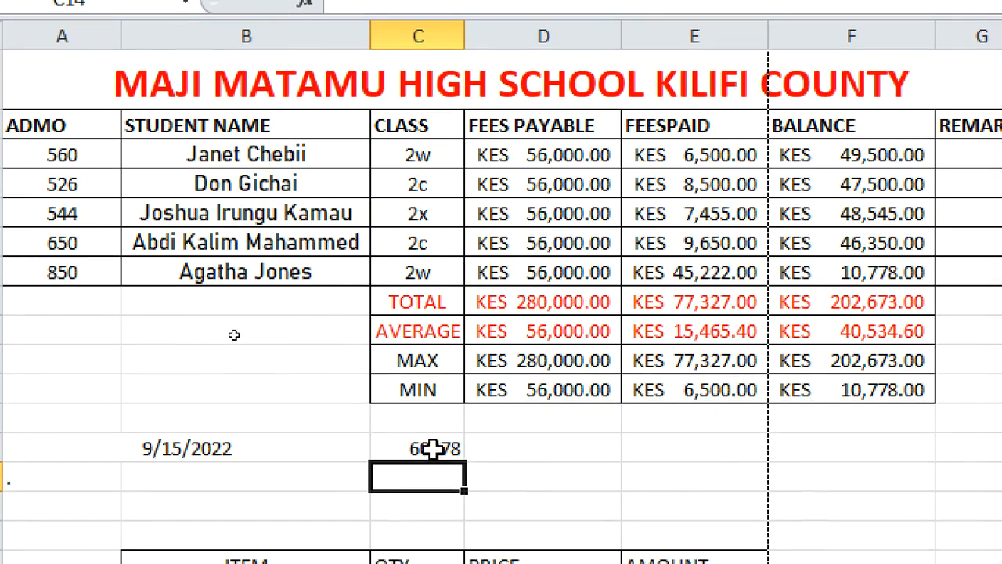
{"action": "left_click", "coordinate": [433, 448]}
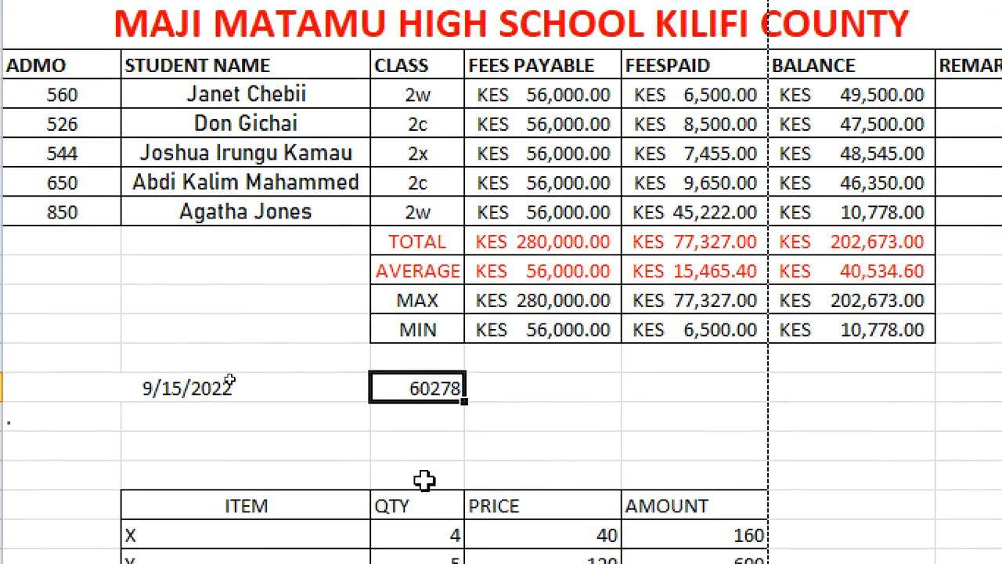
Enter =COUNTIF(C3:C7,"2w") in C14 to count the class 2w students
{"action": "left_click", "coordinate": [414, 420]}
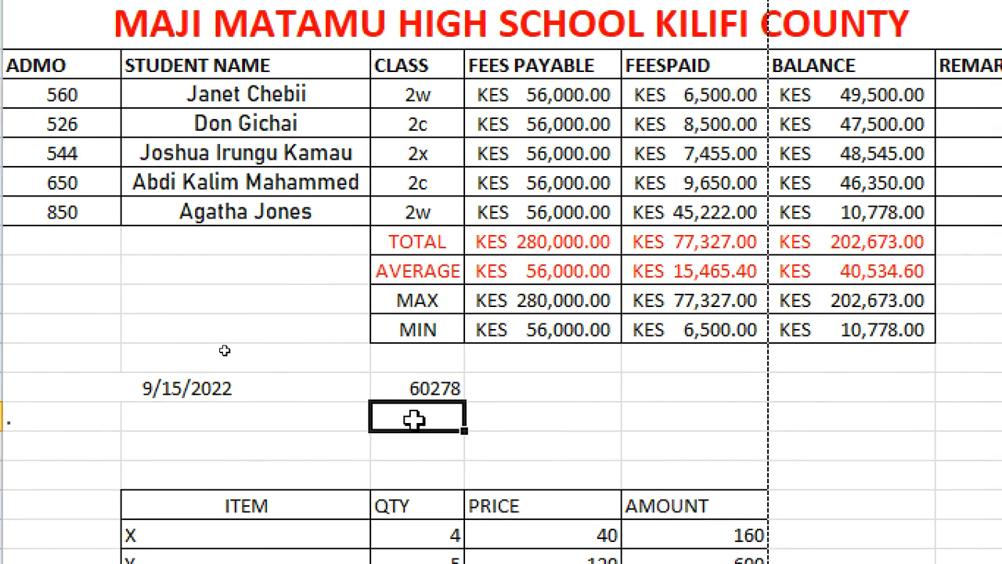
{"action": "type", "text": "=count"}
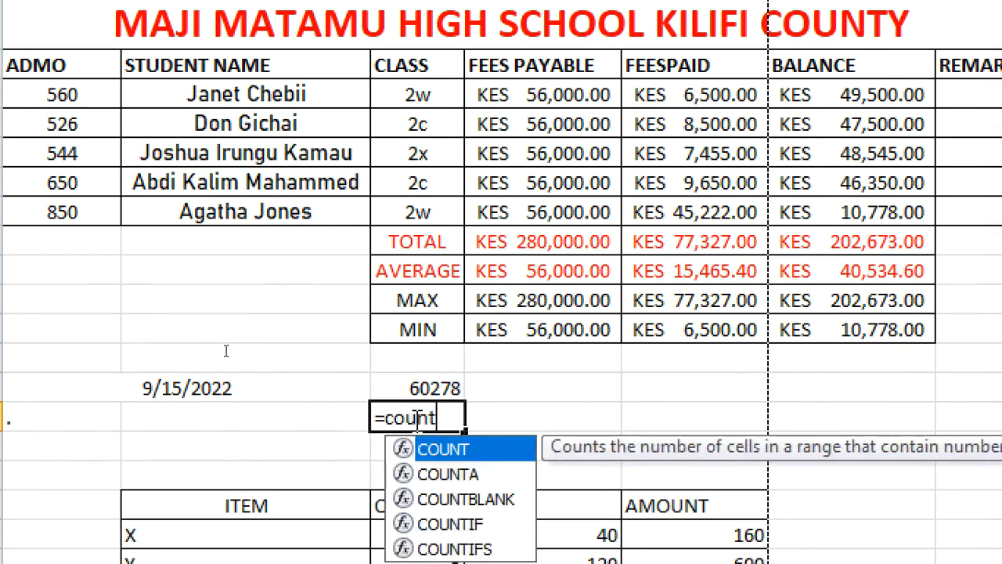
{"action": "type", "text": "if("}
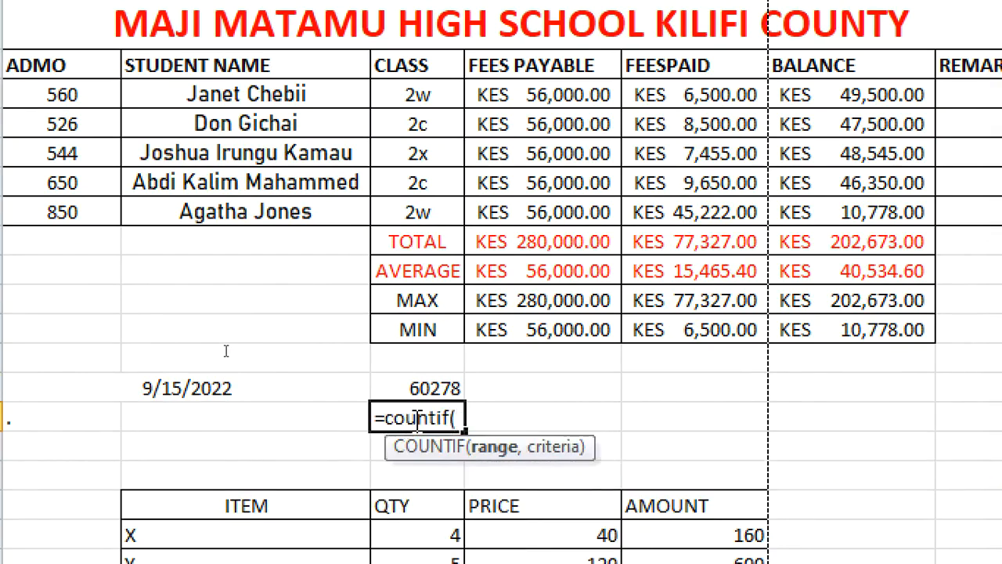
{"action": "left_click", "coordinate": [405, 95]}
{"action": "type", "text": ":C3"}
{"action": "left_click_drag", "start_coordinate": [405, 95], "coordinate": [411, 213]}
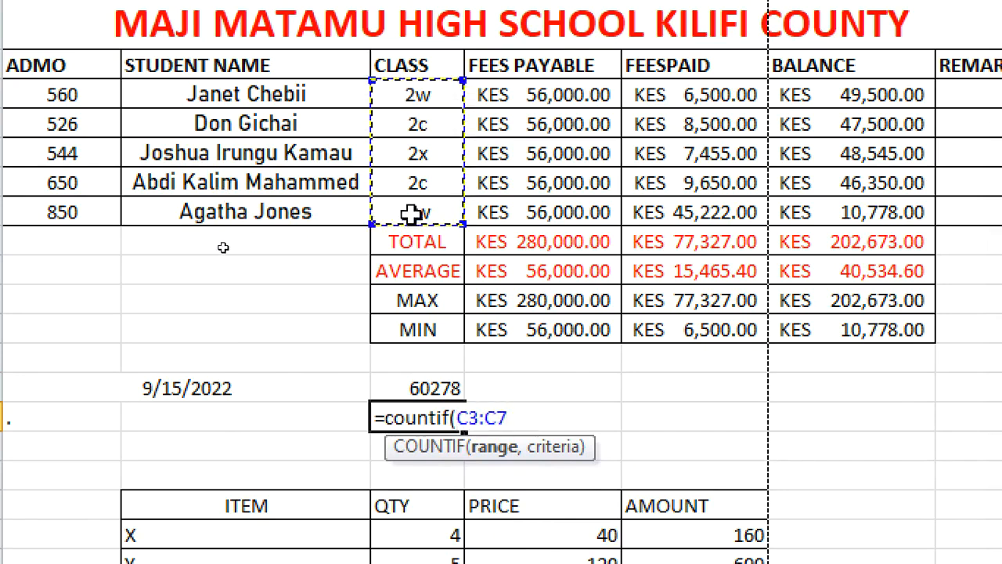
{"action": "type", "text": ","}
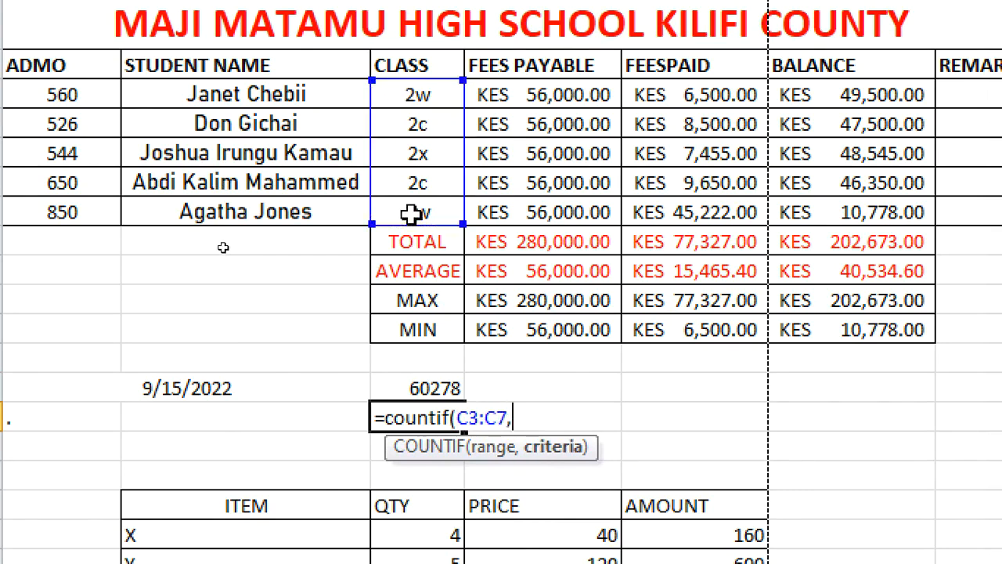
{"action": "type", "text": "\"2w"}
{"action": "type", "text": "\")"}
{"action": "key", "text": "Return"}
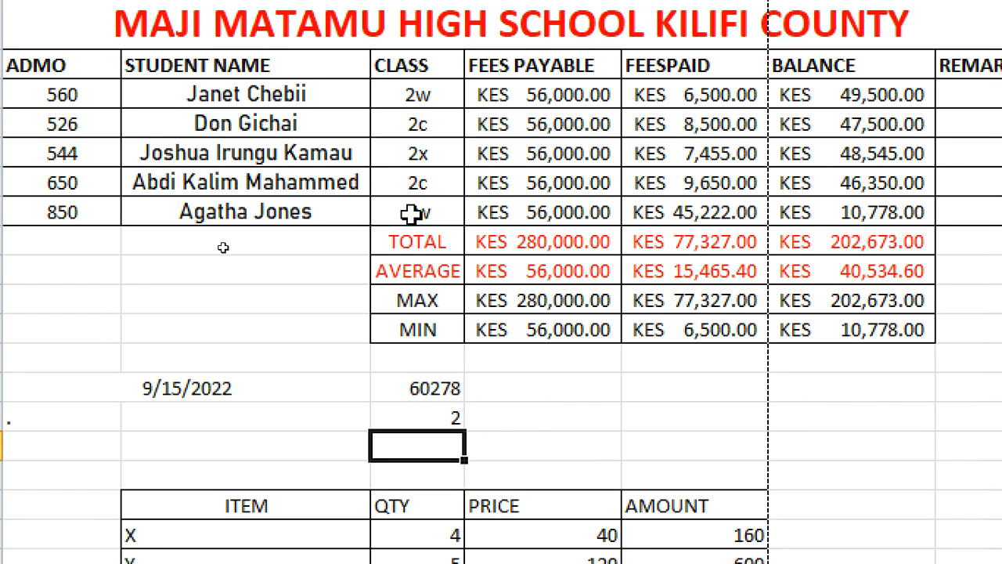
Change the COUNTIF criterion in C14 to "2x" to count class 2x students instead
{"action": "left_click", "coordinate": [403, 419]}
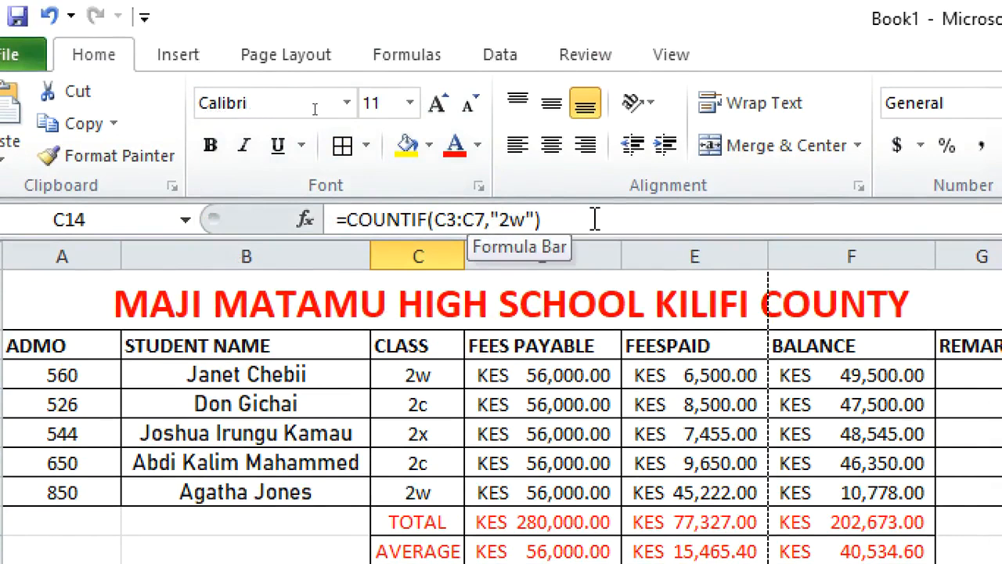
{"action": "left_click_drag", "start_coordinate": [594, 221], "coordinate": [332, 218]}
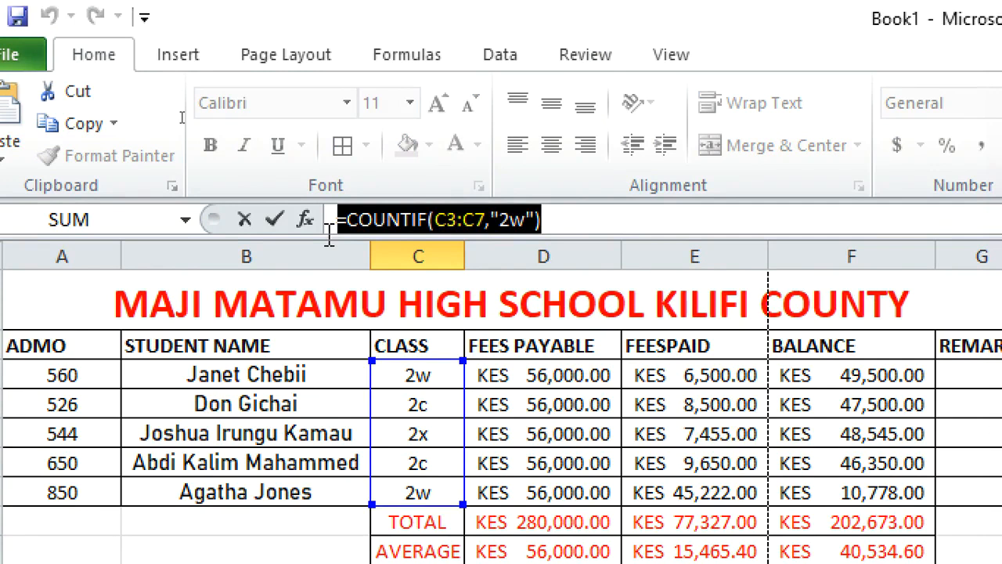
{"action": "left_click", "coordinate": [523, 225]}
{"action": "key", "text": "BackSpace"}
{"action": "type", "text": "x"}
{"action": "key", "text": "Return"}
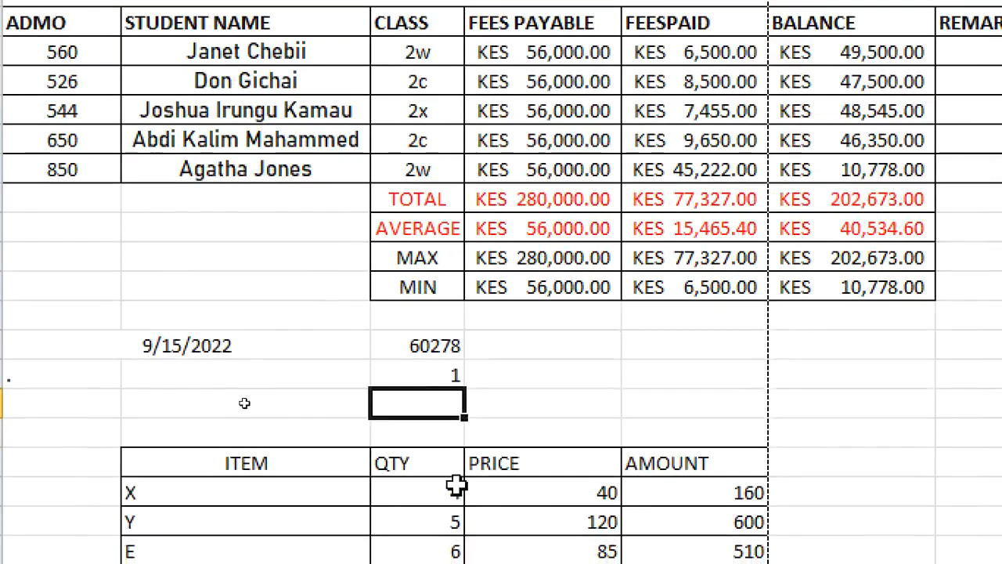
In REMARKS cell G3, start an IF formula returning "Retain in school" when balance F3 exceeds 48000
{"action": "left_click", "coordinate": [408, 375]}
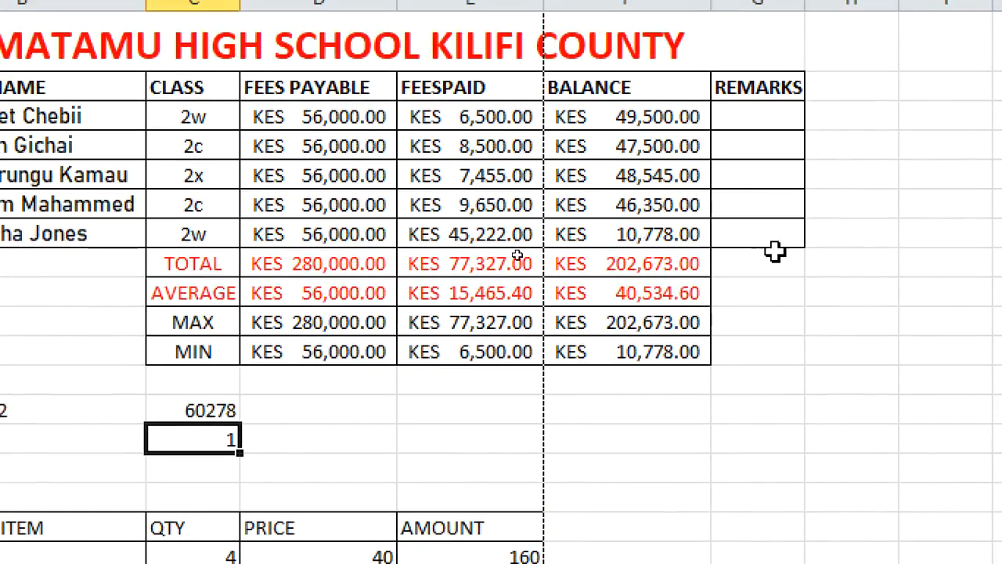
{"action": "left_click_drag", "start_coordinate": [768, 243], "coordinate": [776, 343]}
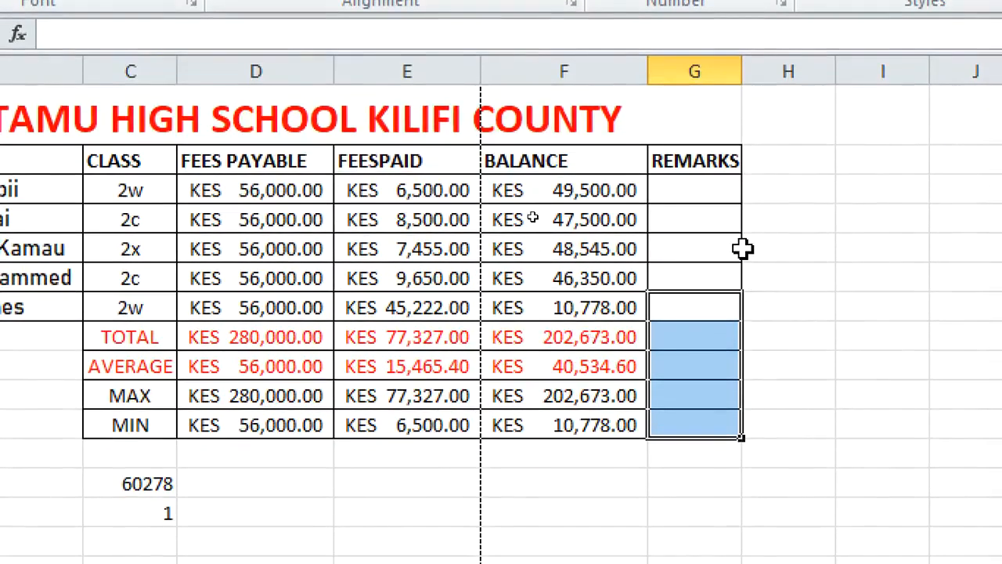
{"action": "left_click", "coordinate": [696, 193]}
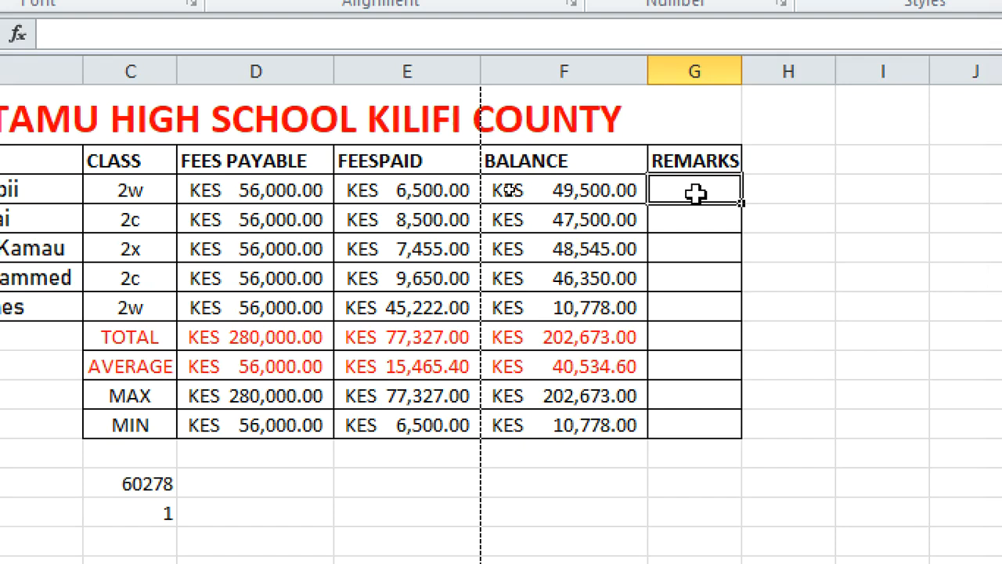
{"action": "type", "text": "="}
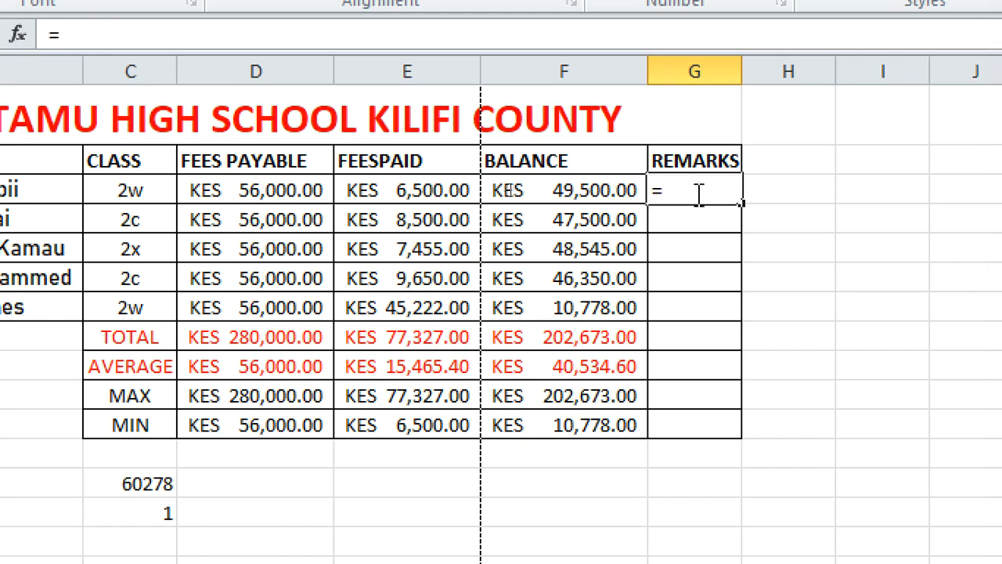
{"action": "type", "text": "if("}
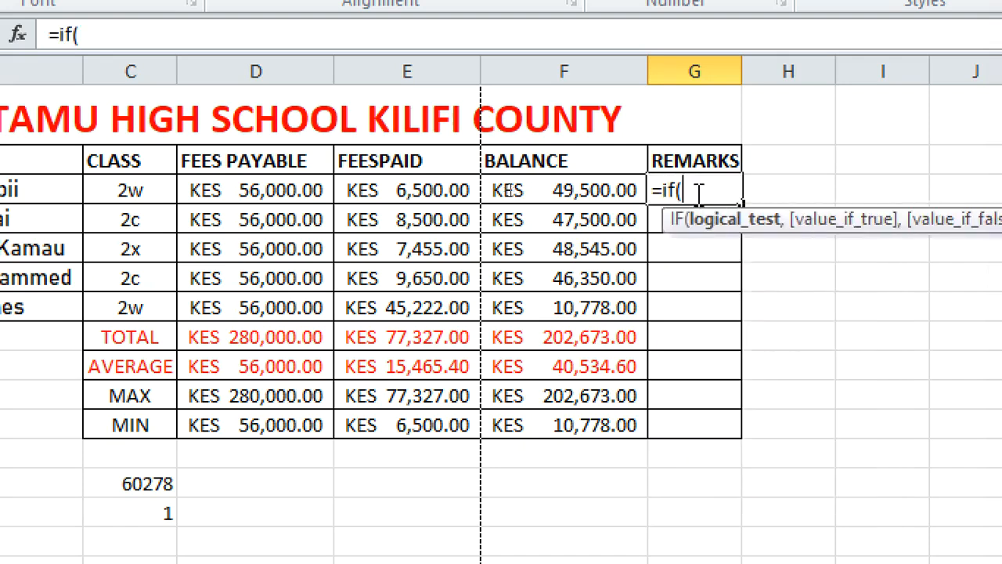
{"action": "left_click", "coordinate": [554, 190]}
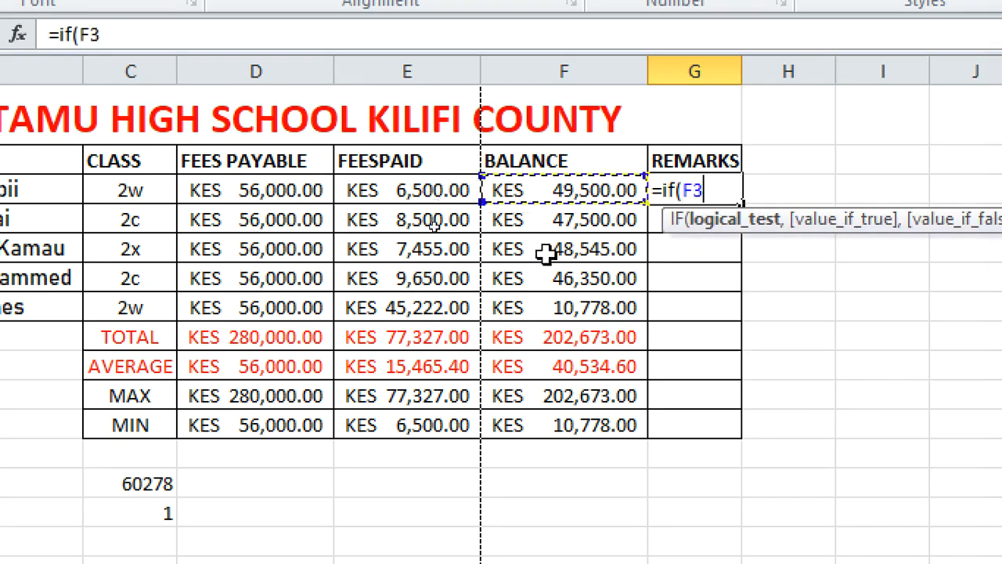
{"action": "type", "text": ">"}
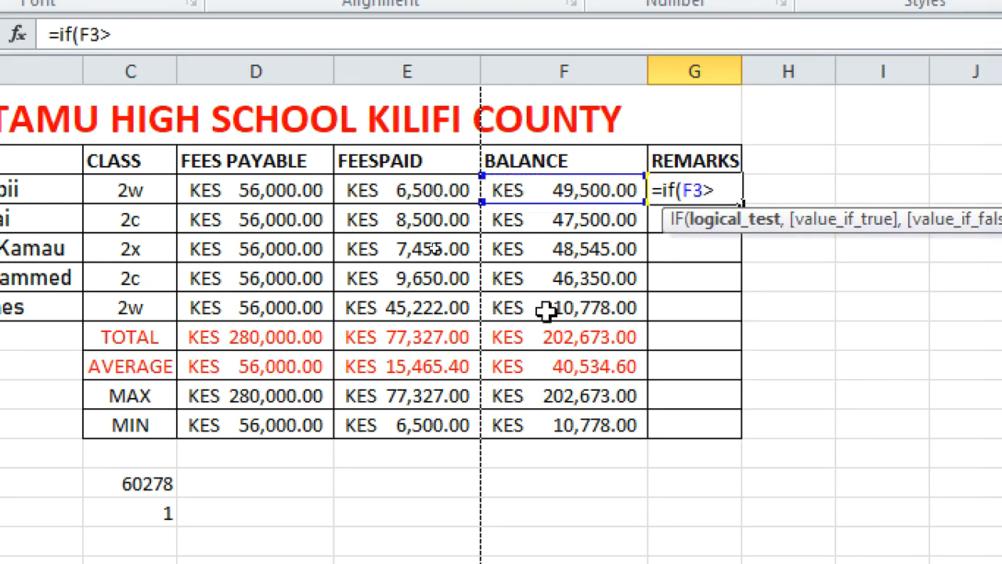
{"action": "type", "text": "48000"}
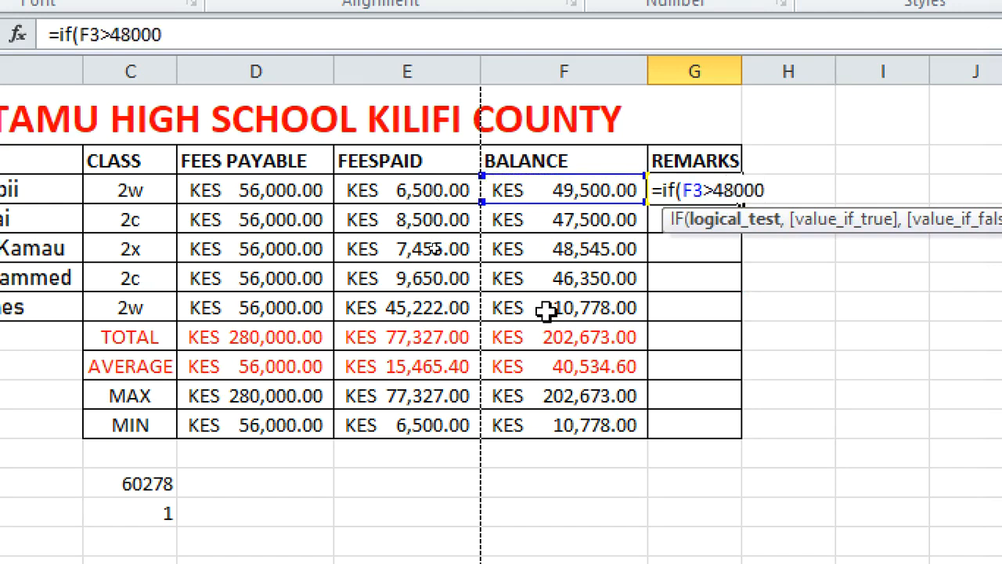
{"action": "type", "text": ",\"\""}
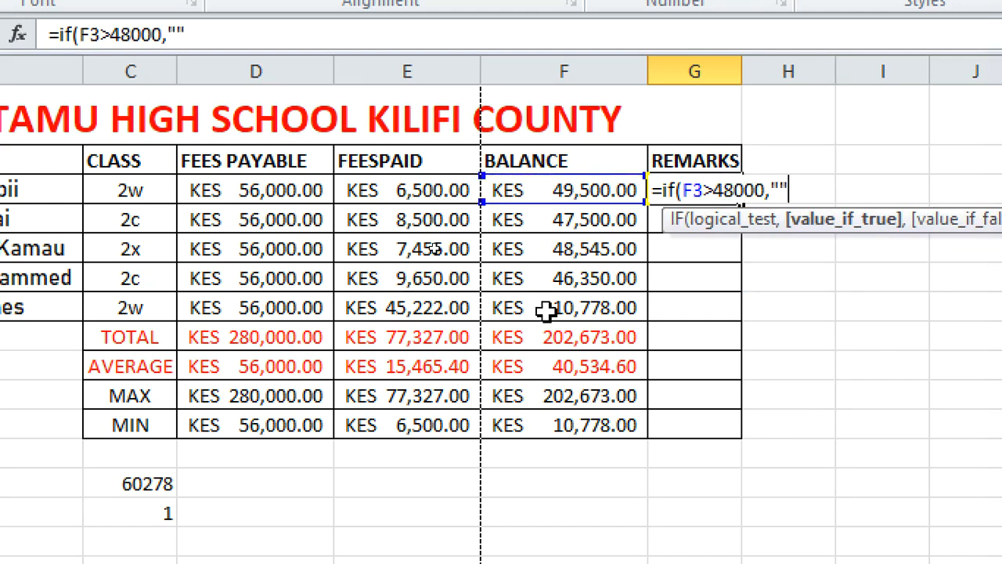
{"action": "key", "text": "BackSpace"}
{"action": "type", "text": "REtai"}
{"action": "key", "text": "BackSpace"}
{"action": "key", "text": "BackSpace"}
{"action": "key", "text": "BackSpace"}
{"action": "key", "text": "BackSpace"}
{"action": "type", "text": "etai"}
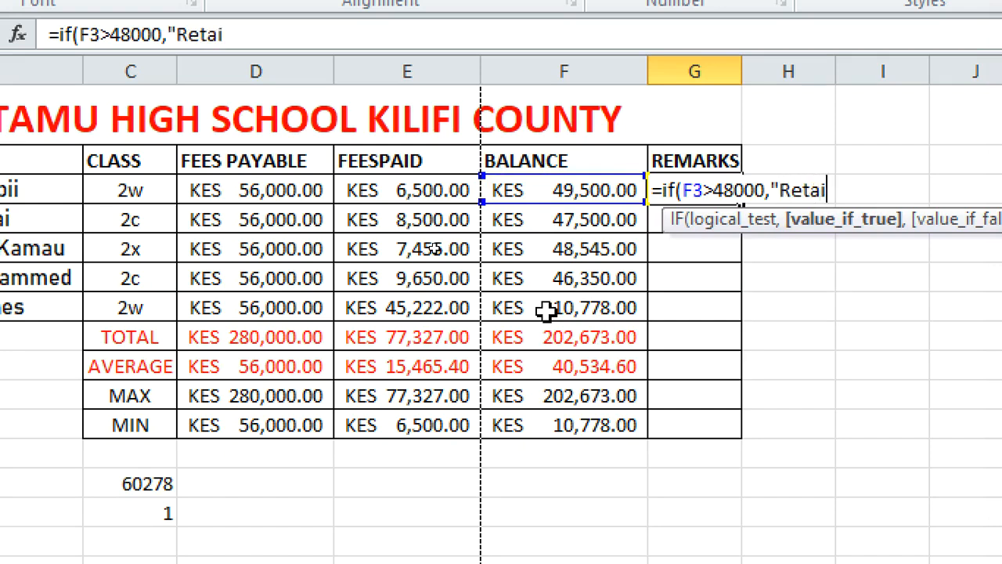
{"action": "type", "text": "n in school"}
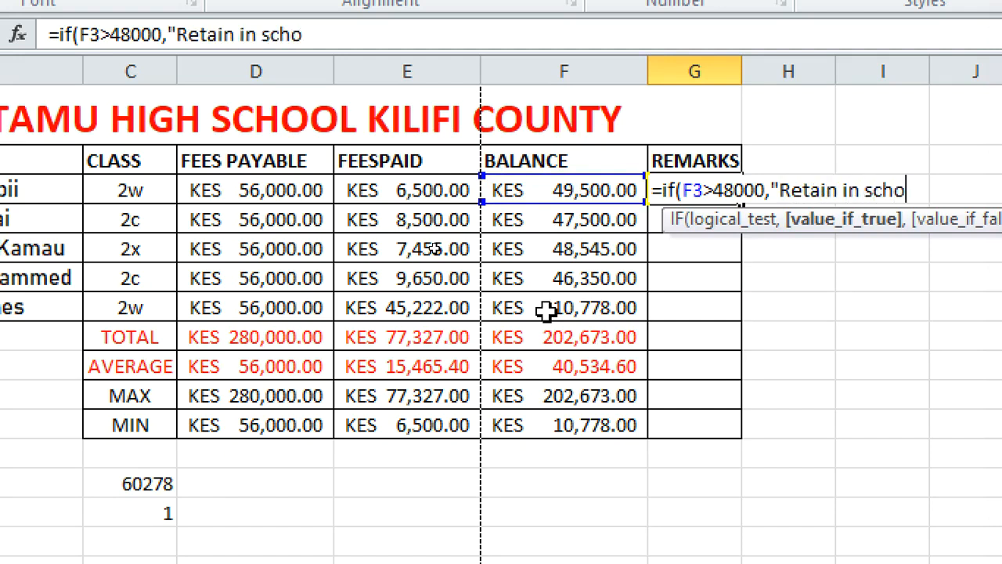
{"action": "type", "text": "\""}
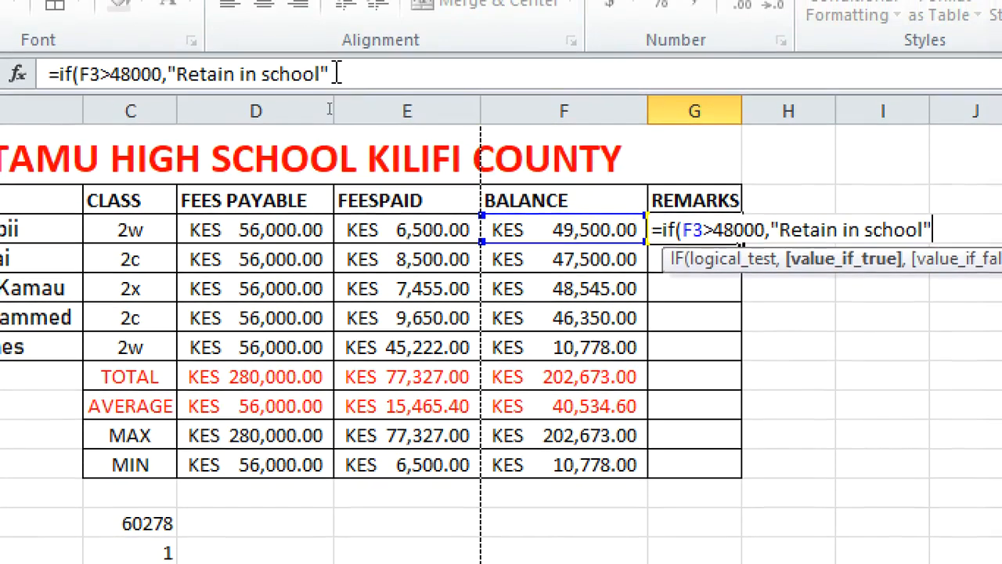
{"action": "left_click", "coordinate": [337, 73]}
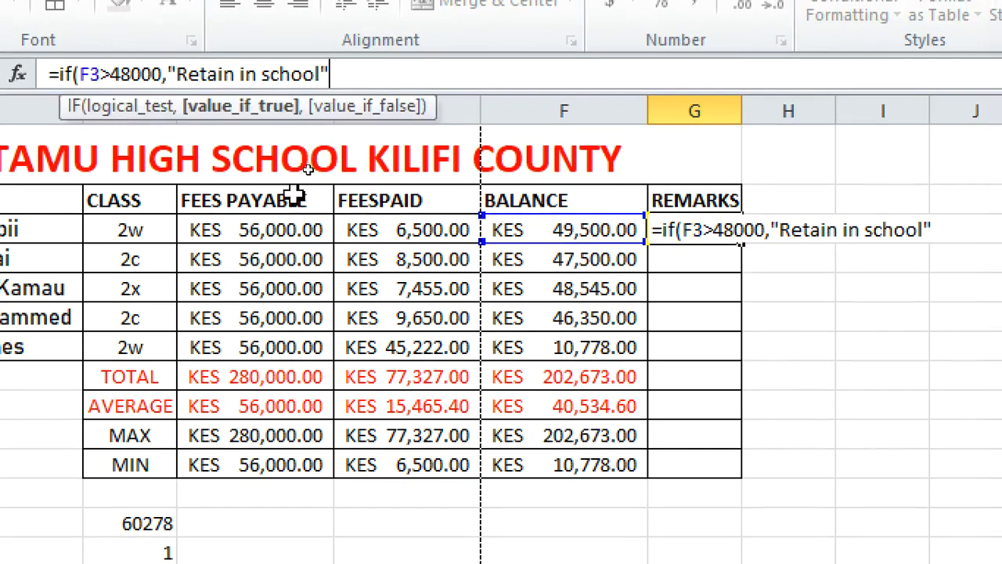
Nest a second IF returning "call the parent" when F3 exceeds 45000
{"action": "type", "text": ","}
{"action": "type", "text": "if"}
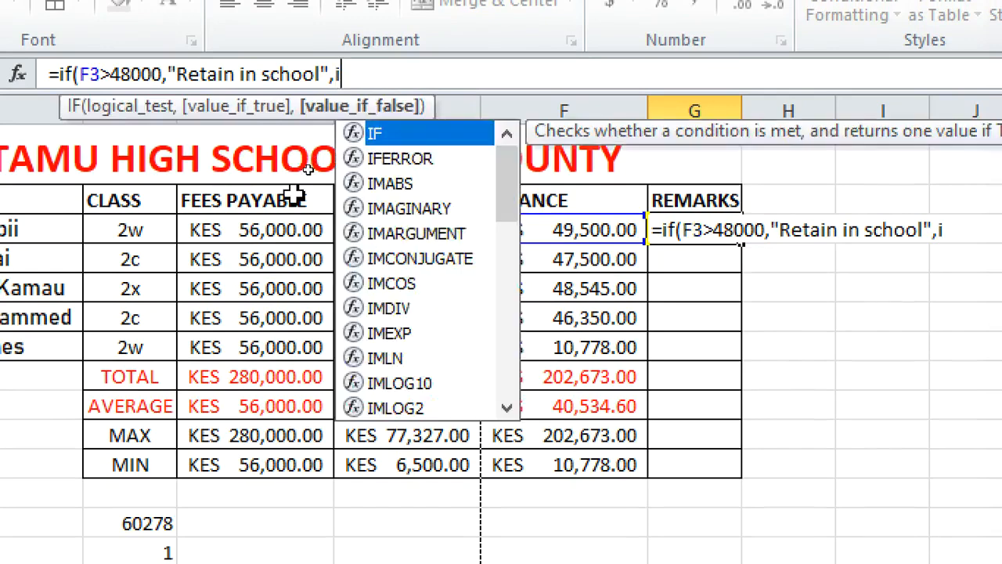
{"action": "type", "text": "("}
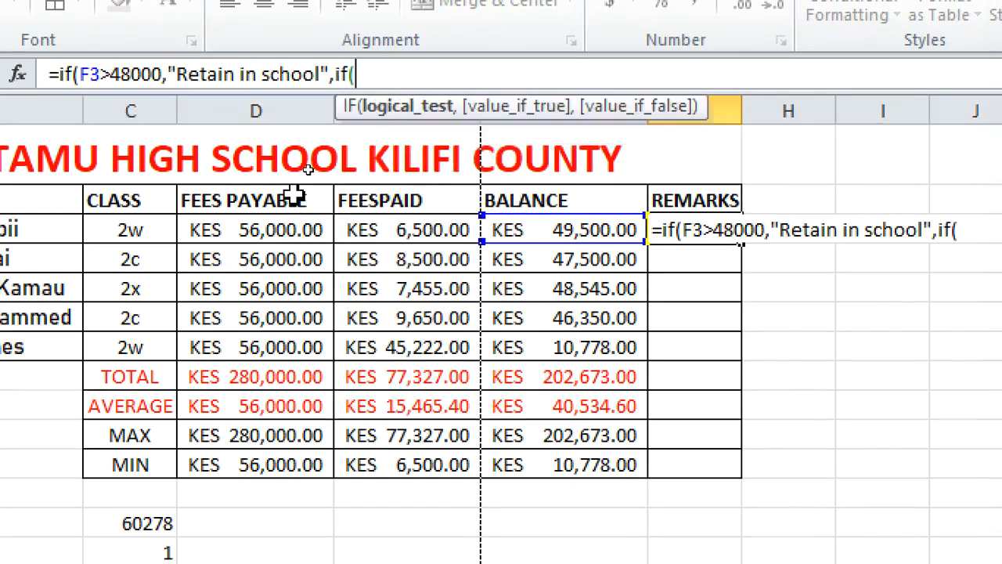
{"action": "type", "text": "f3>"}
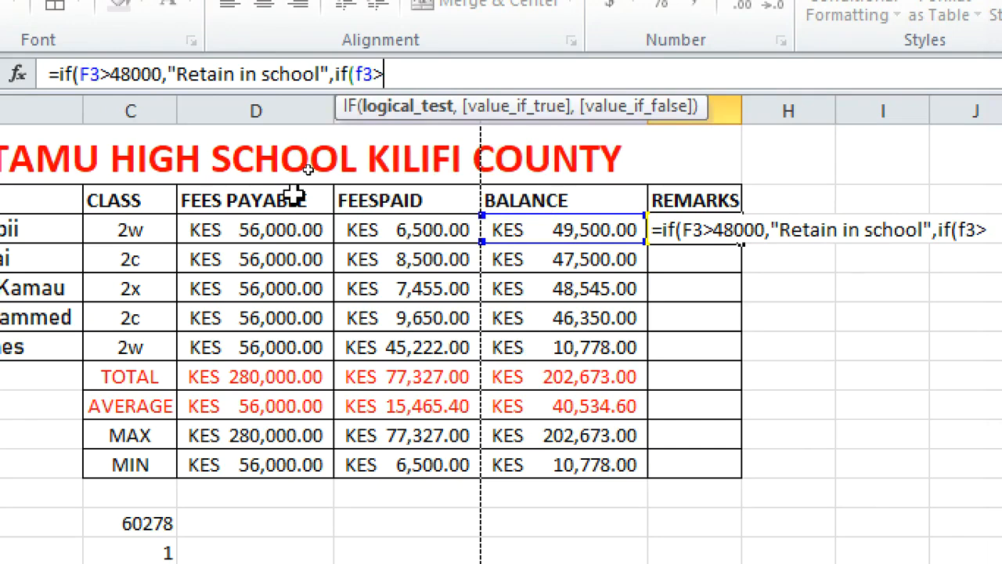
{"action": "type", "text": "45000"}
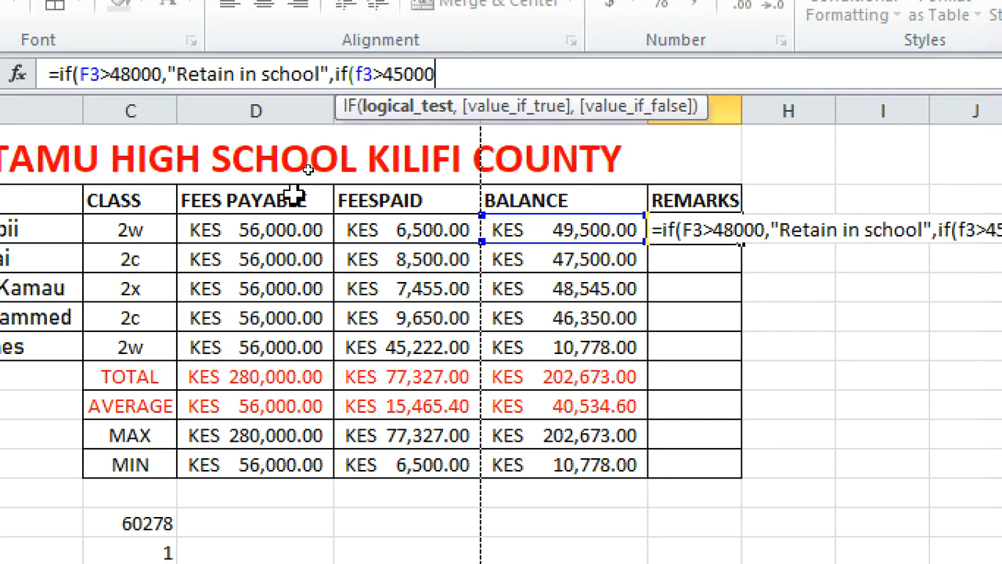
{"action": "type", "text": ",\""}
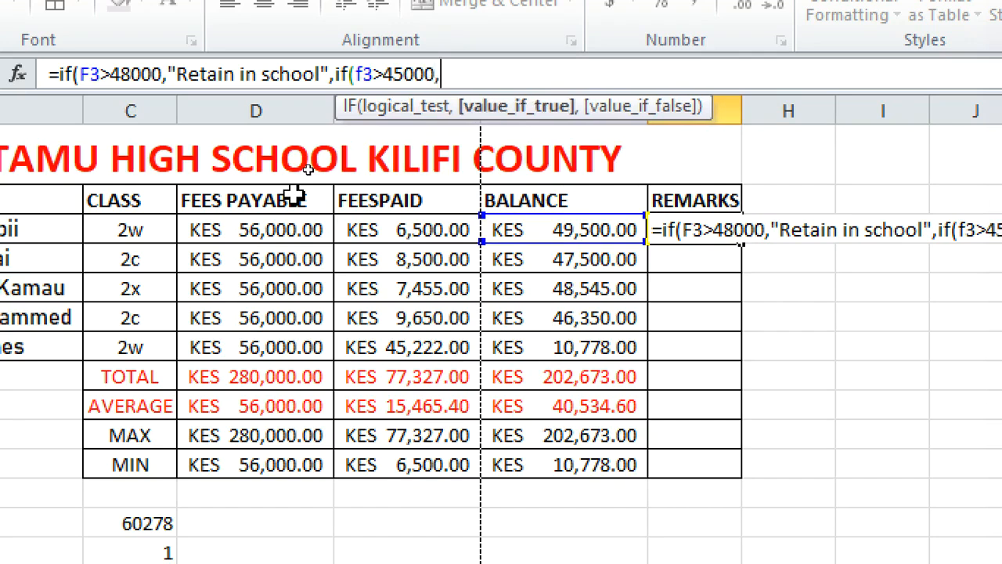
{"action": "type", "text": "call "}
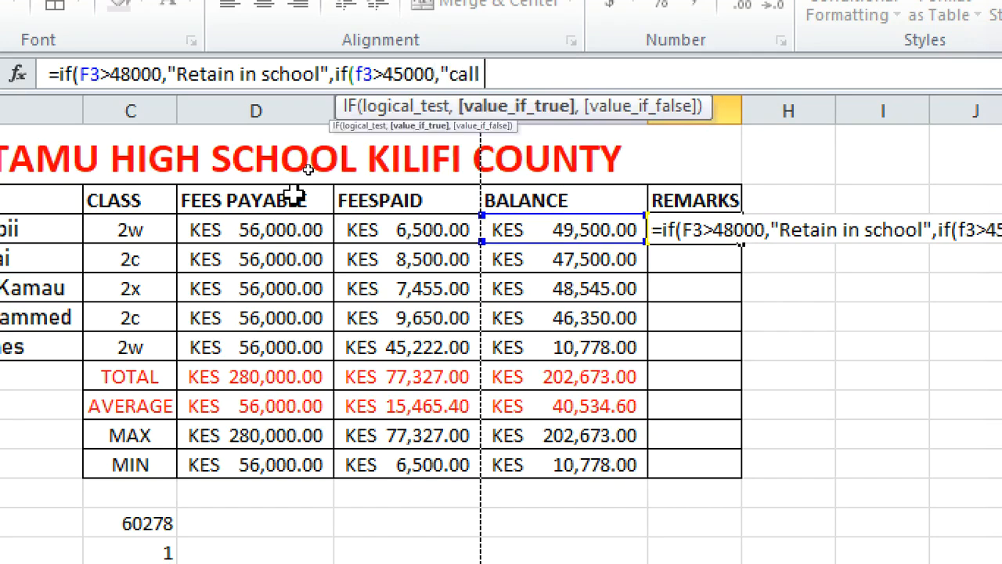
{"action": "type", "text": "the par"}
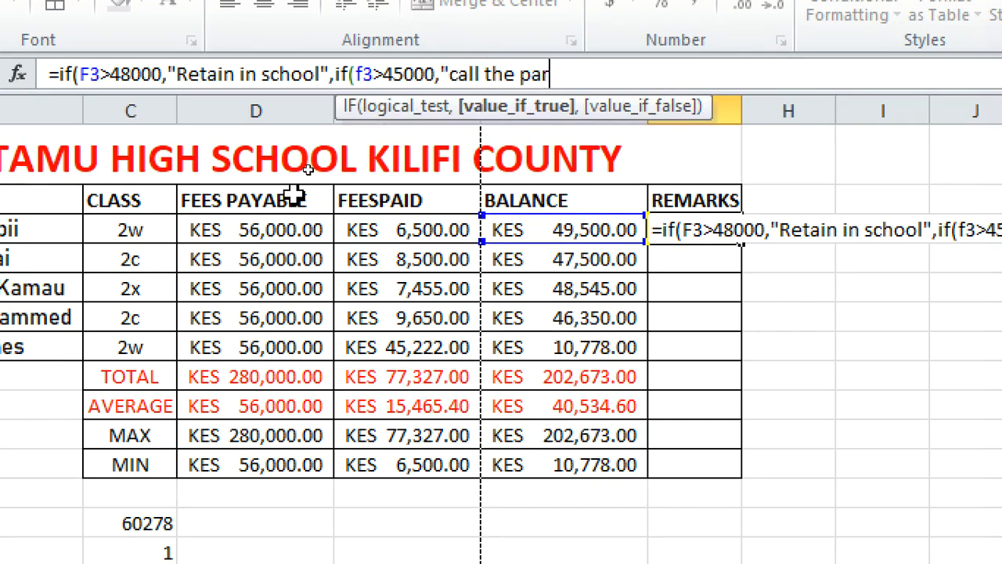
{"action": "type", "text": "ent\","}
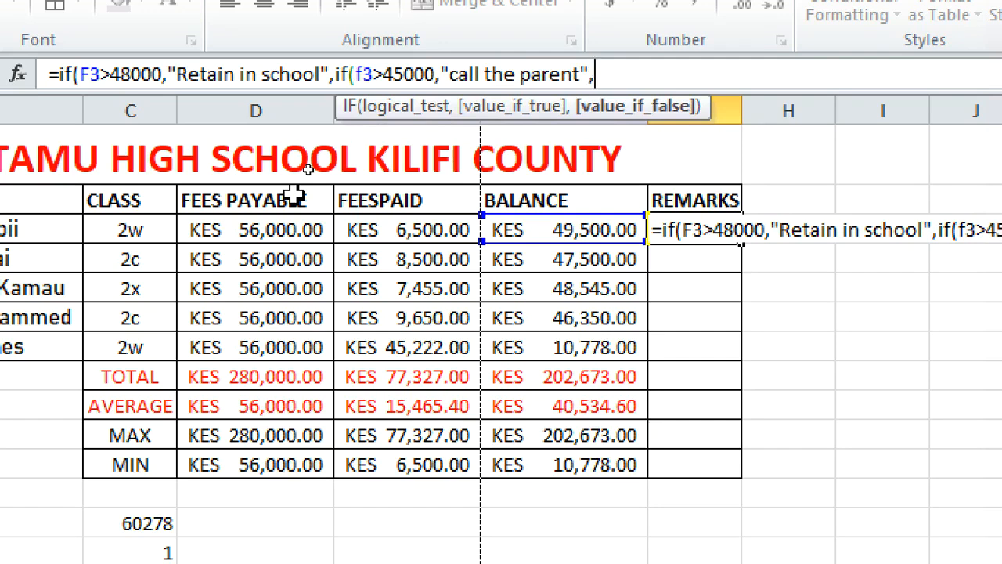
Complete the nested formula in G3 with a third IF returning "pay fees" when F3 is below 44999, closing all brackets
{"action": "key", "text": "BackSpace"}
{"action": "type", "text": ",if"}
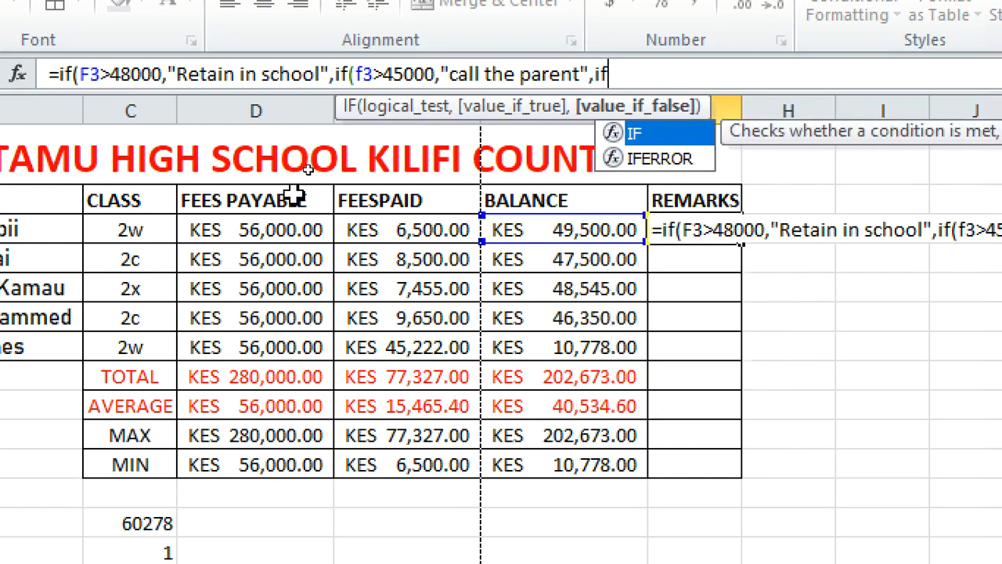
{"action": "type", "text": "(f3"}
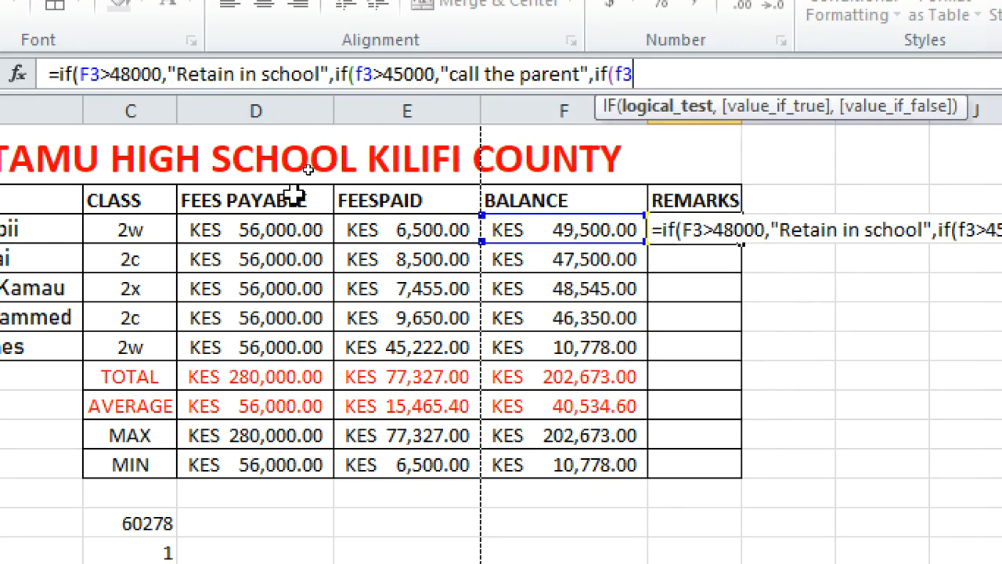
{"action": "type", "text": "<44999"}
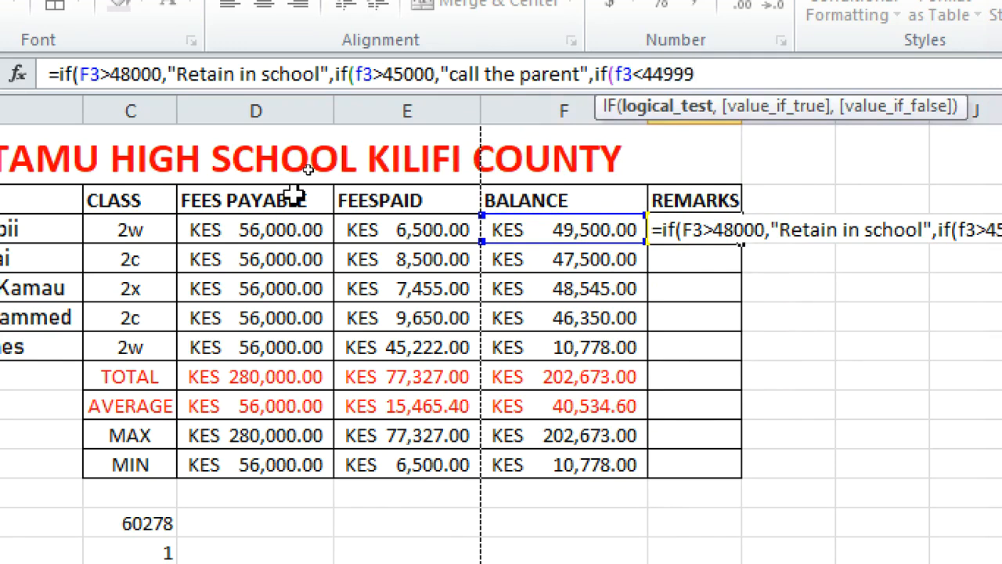
{"action": "type", "text": ",\""}
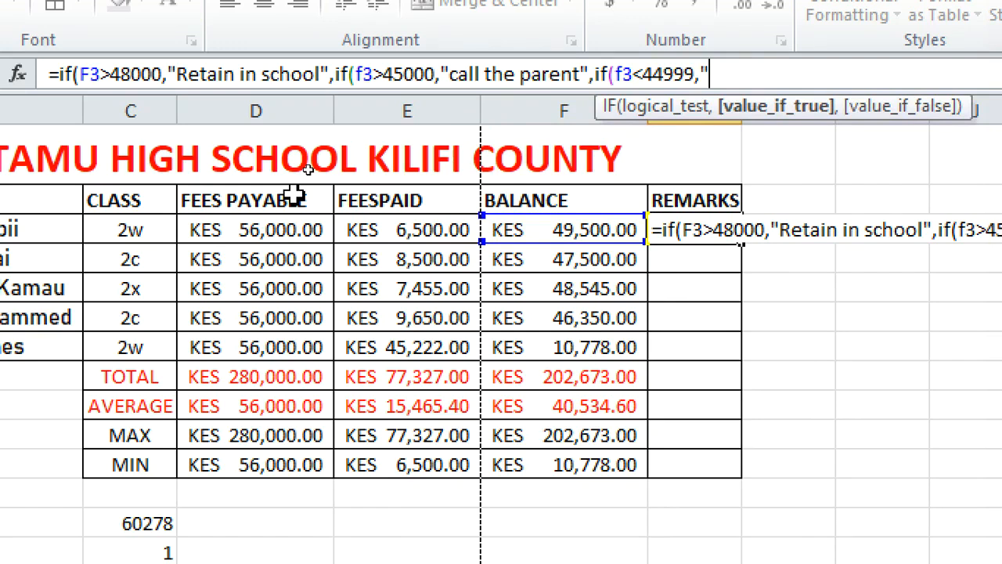
{"action": "type", "text": "pay fees\""}
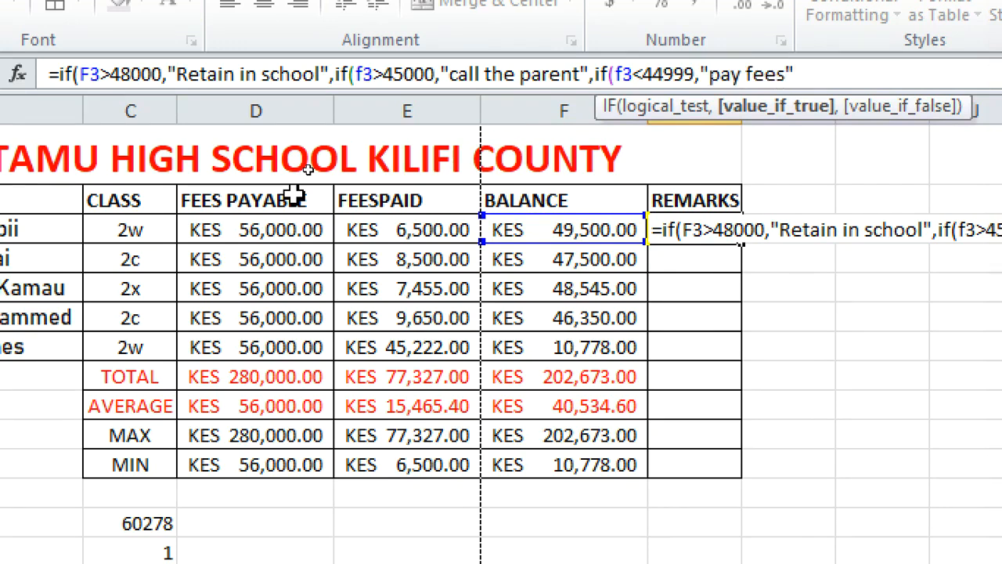
{"action": "type", "text": ")))"}
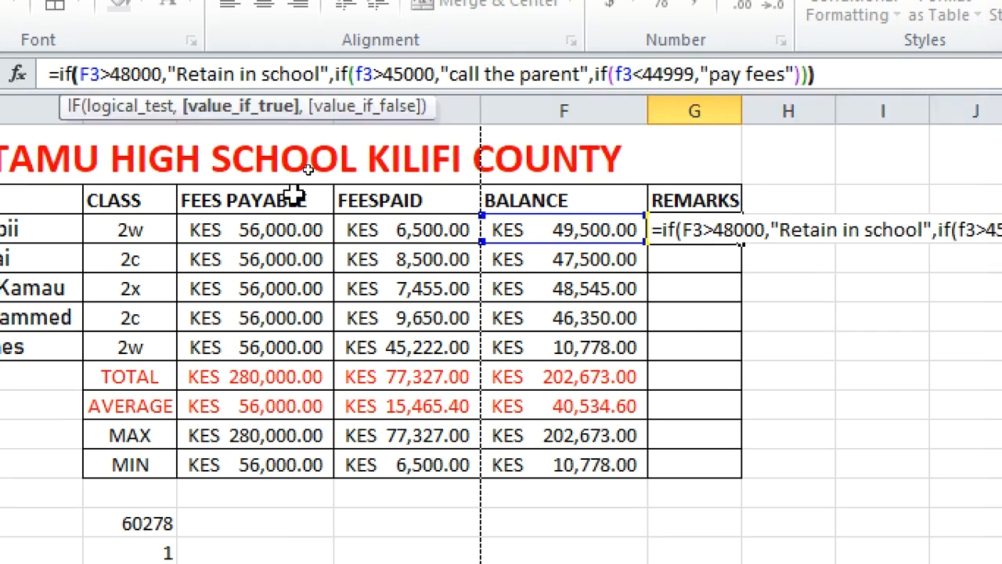
{"action": "type", "text": ")"}
{"action": "key", "text": "Return"}
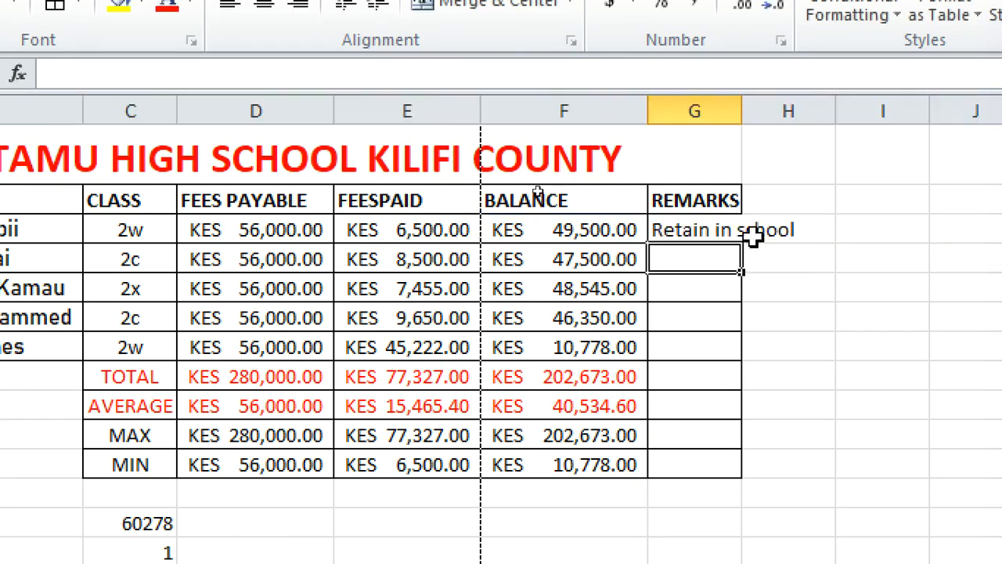
Widen the REMARKS column and fill the G3 formula down through G10
{"action": "left_click", "coordinate": [697, 229]}
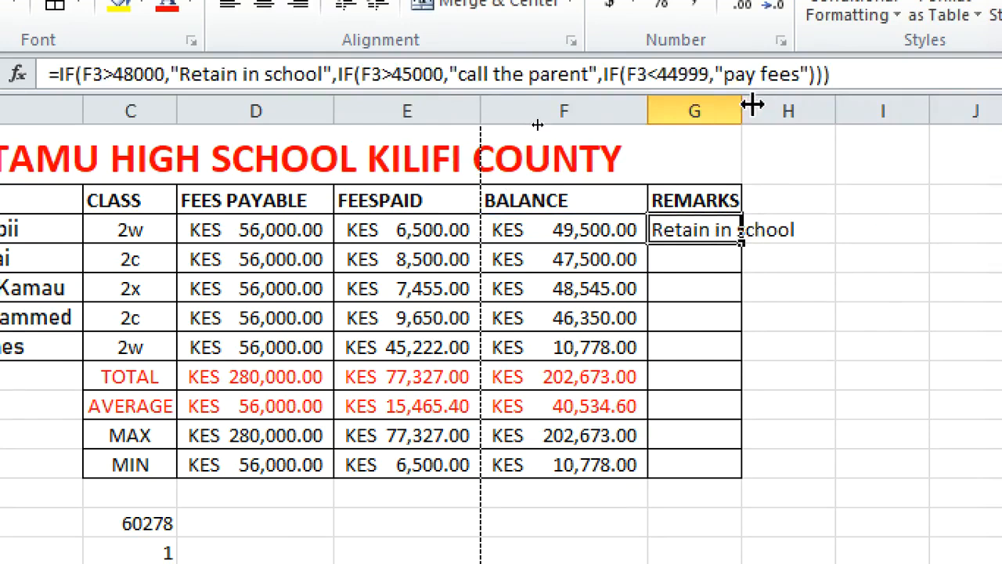
{"action": "left_click_drag", "start_coordinate": [749, 103], "coordinate": [869, 134]}
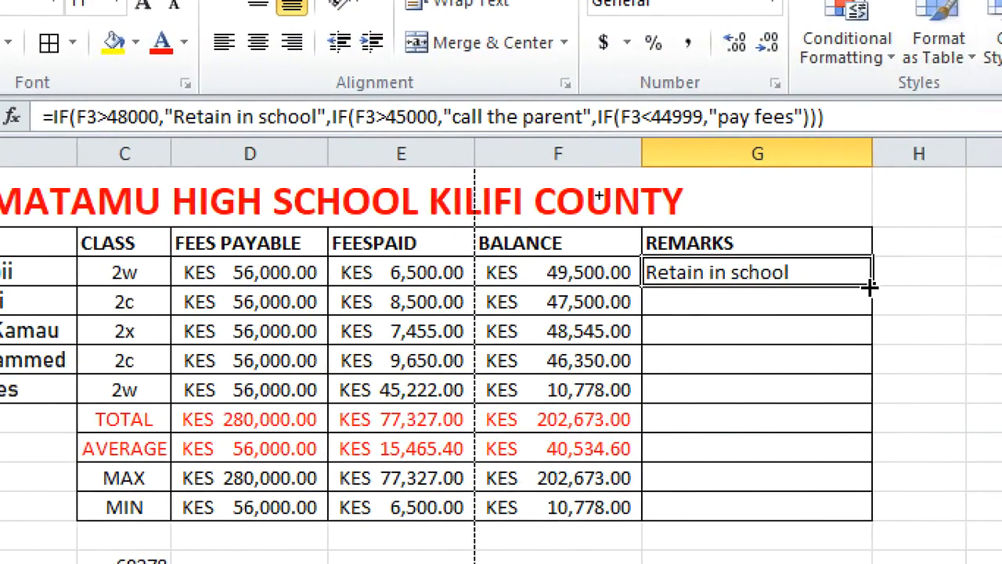
{"action": "left_click_drag", "start_coordinate": [869, 287], "coordinate": [866, 470]}
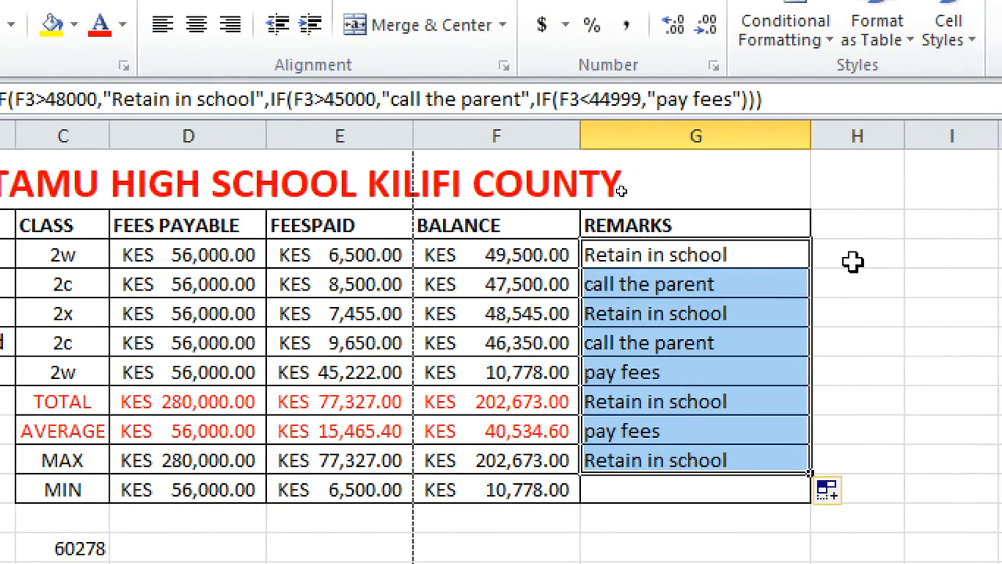
{"action": "left_click", "coordinate": [712, 350]}
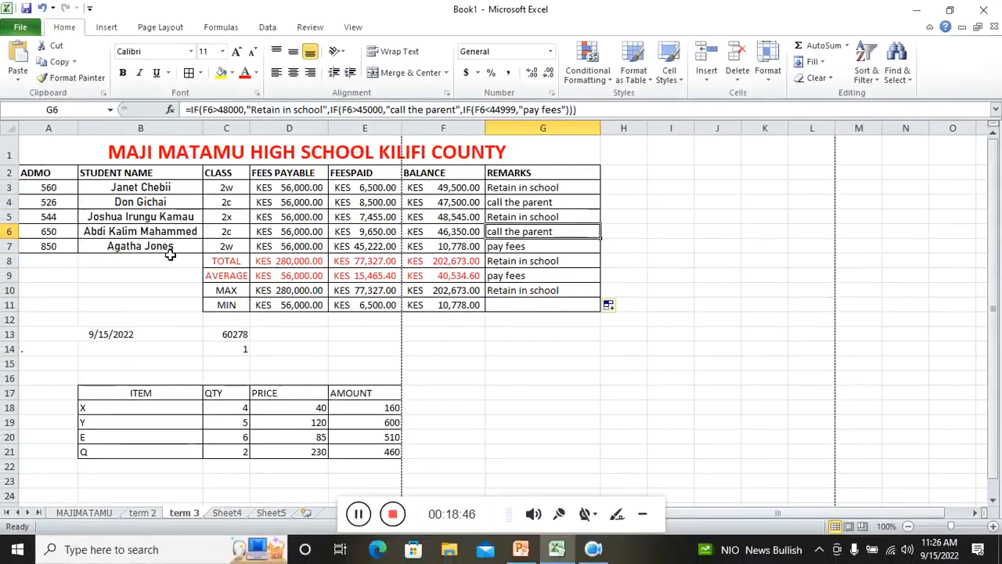
Switch to the PowerPoint lesson outline to review the upcoming lesson topics, then return to the workbook
{"action": "left_click", "coordinate": [520, 551]}
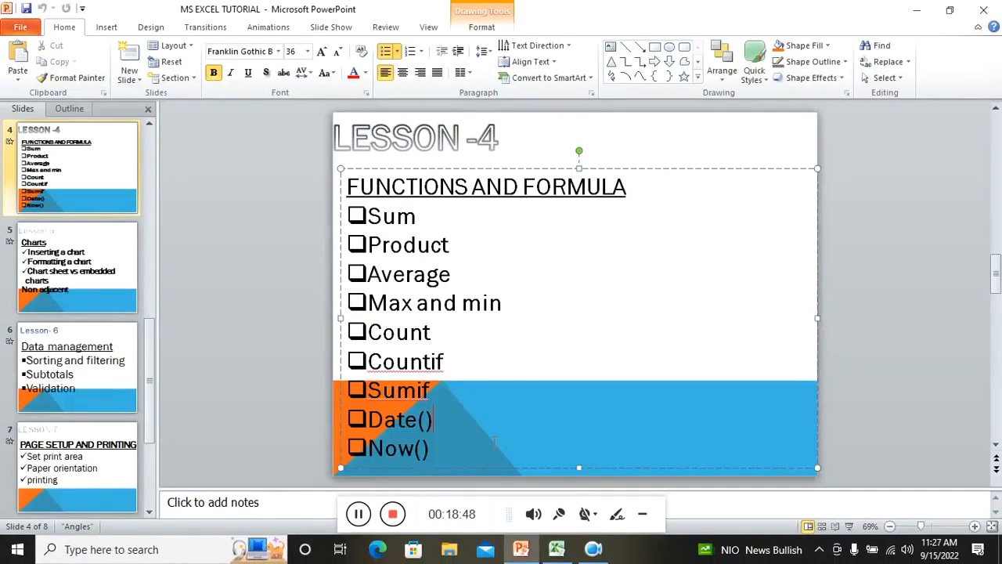
{"action": "left_click", "coordinate": [79, 381]}
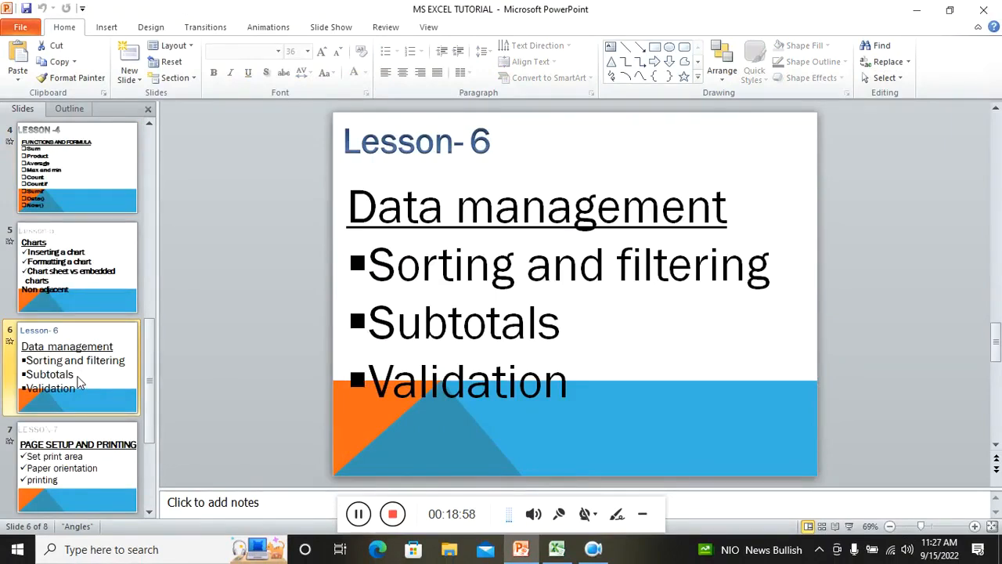
{"action": "left_click", "coordinate": [68, 292]}
{"action": "left_click", "coordinate": [64, 435]}
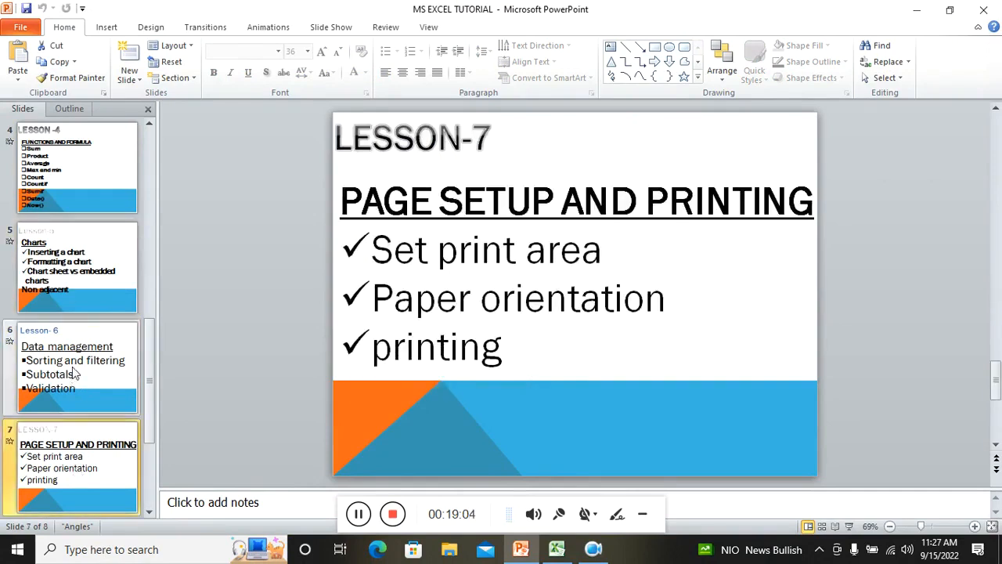
{"action": "left_click", "coordinate": [36, 277]}
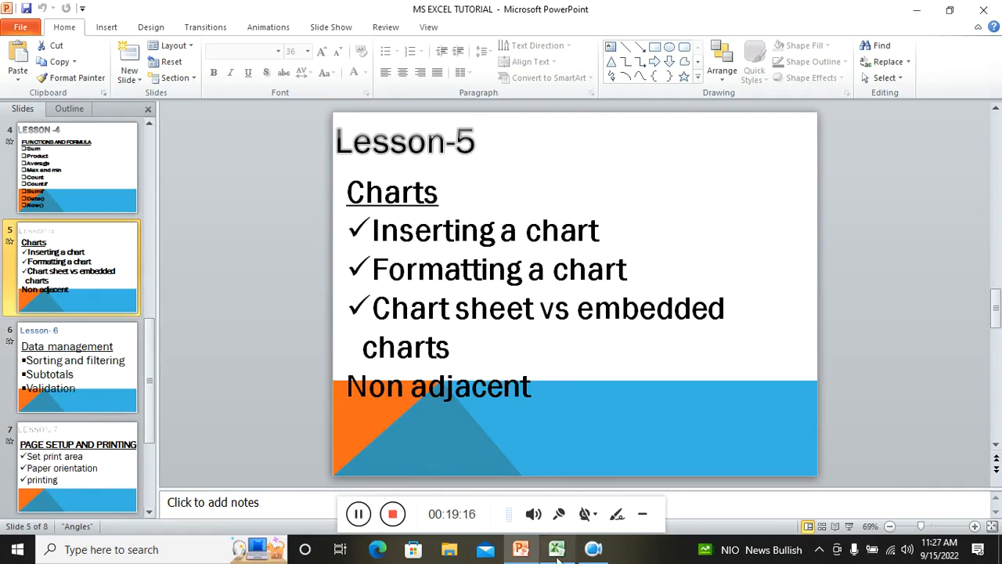
{"action": "left_click", "coordinate": [392, 513]}
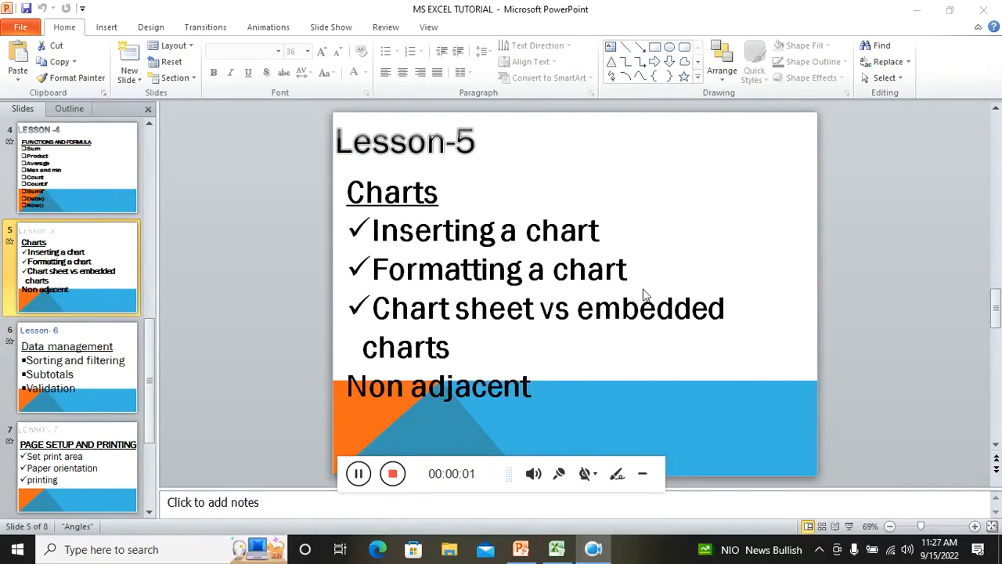
{"action": "left_click", "coordinate": [642, 474]}
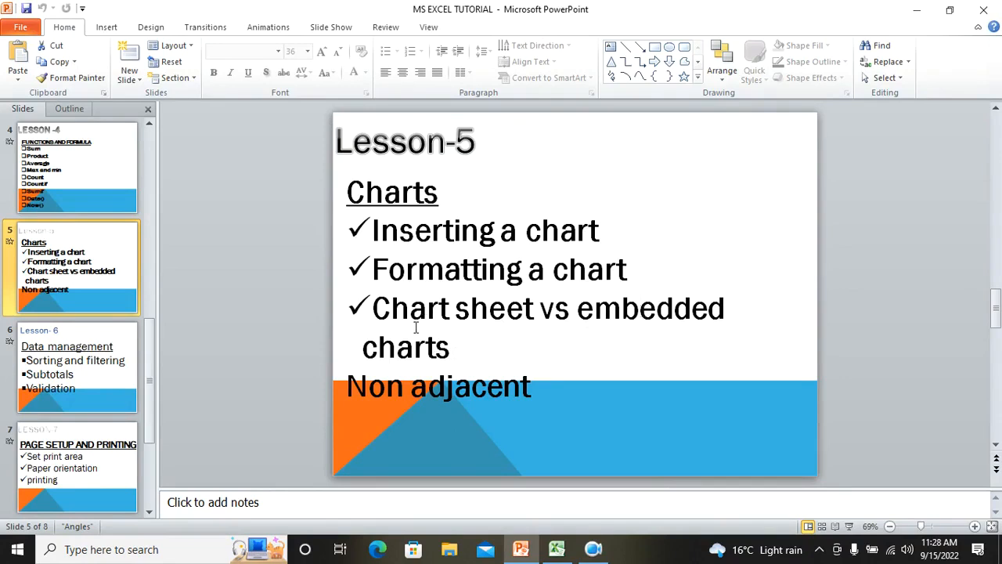
{"action": "left_click", "coordinate": [557, 549]}
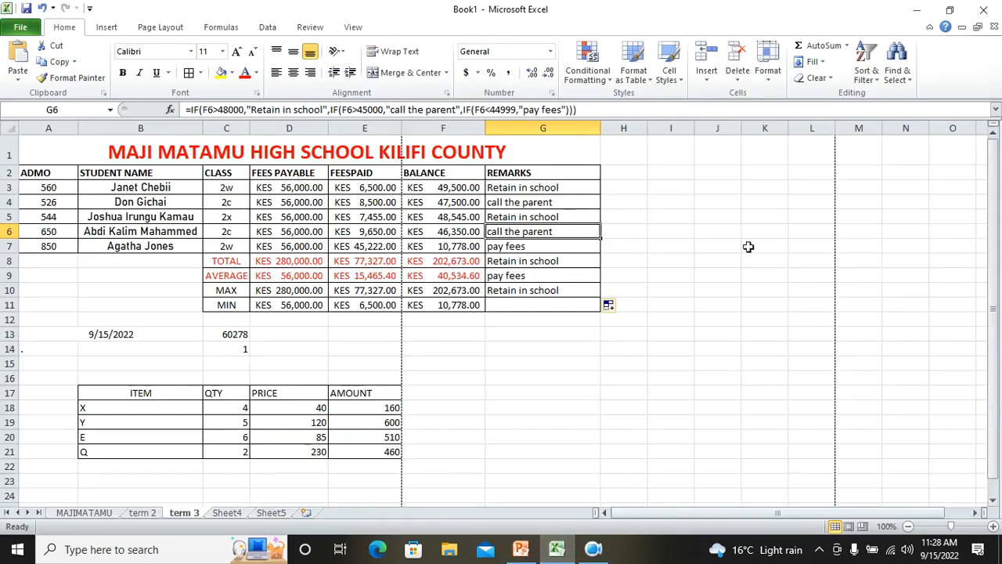
Copy the STUDENT NAME and BALANCE columns from term 3 and paste them at A1 of the term 2 sheet
{"action": "left_click_drag", "start_coordinate": [102, 173], "coordinate": [115, 244]}
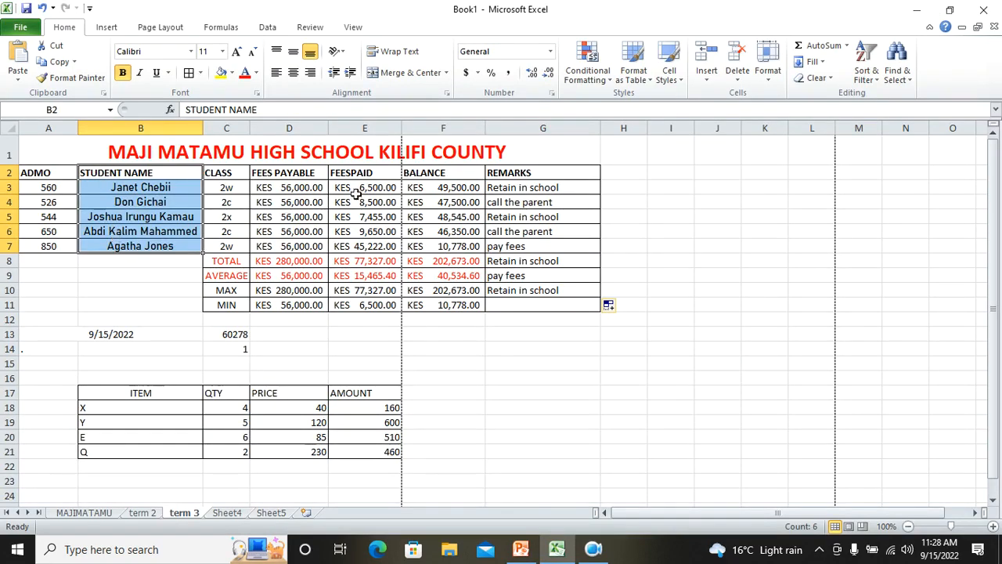
{"action": "left_click_drag", "start_coordinate": [407, 174], "coordinate": [419, 247], "text": "ctrl"}
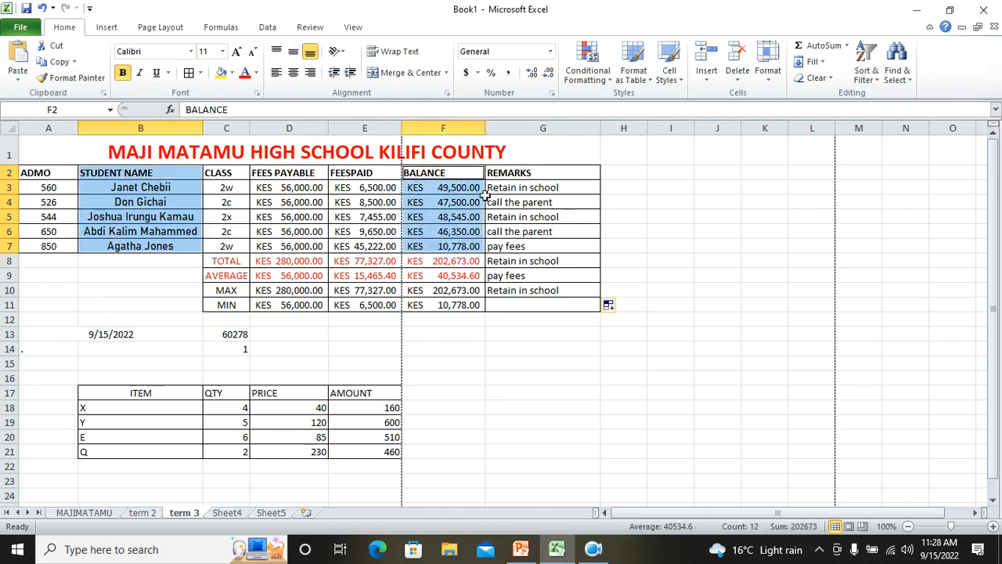
{"action": "left_click", "coordinate": [53, 62]}
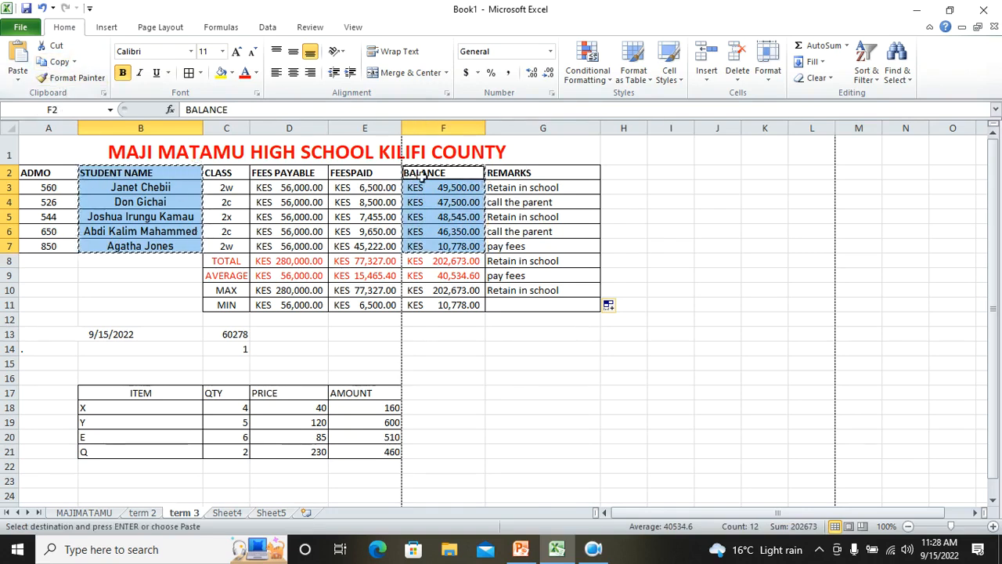
{"action": "left_click", "coordinate": [143, 514]}
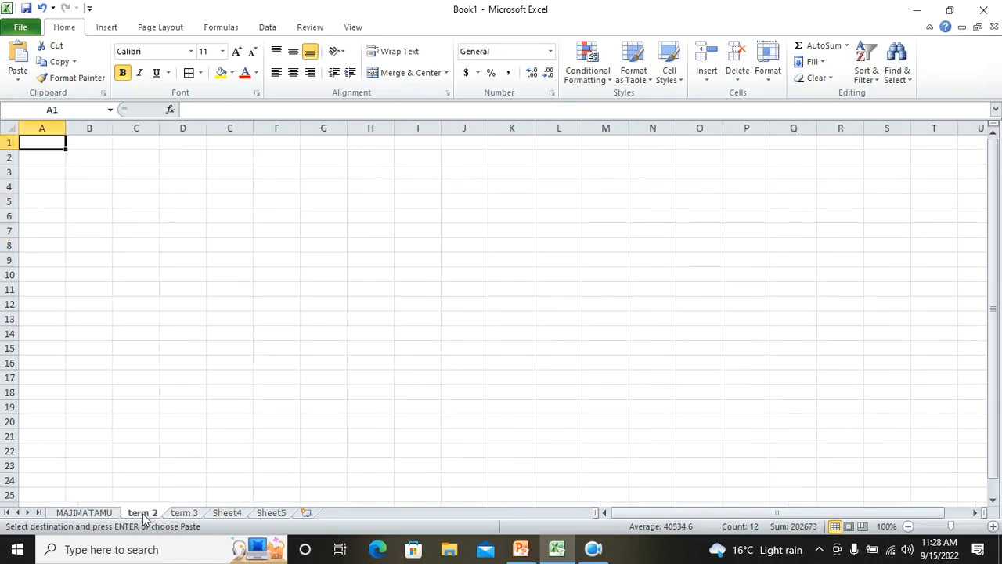
{"action": "left_click", "coordinate": [19, 56]}
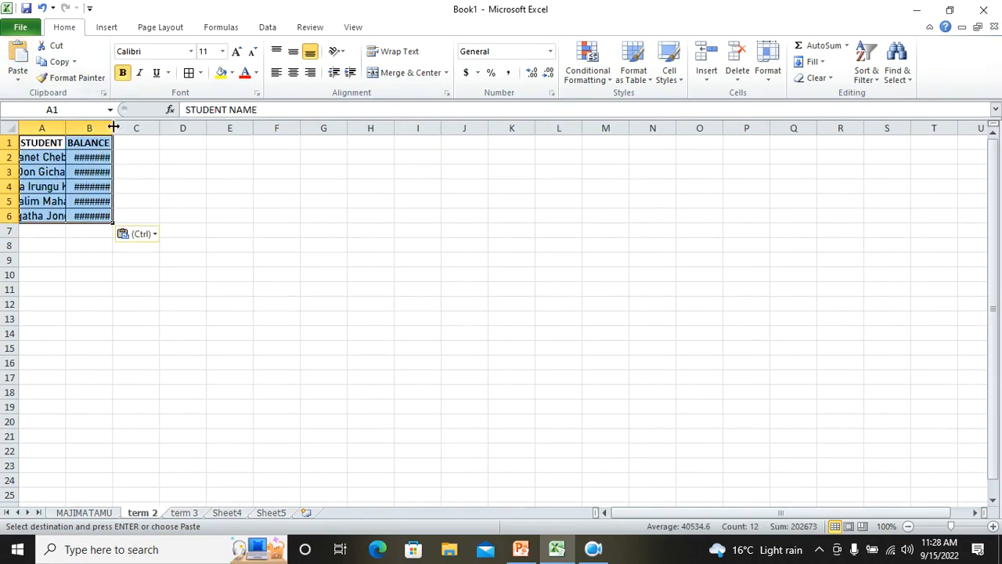
Widen columns A and B on term 2 so the student names and balances fit
{"action": "left_click_drag", "start_coordinate": [112, 127], "coordinate": [228, 130]}
{"action": "left_click_drag", "start_coordinate": [66, 128], "coordinate": [163, 130]}
{"action": "left_click", "coordinate": [280, 304]}
{"action": "left_click_drag", "start_coordinate": [64, 146], "coordinate": [288, 225]}
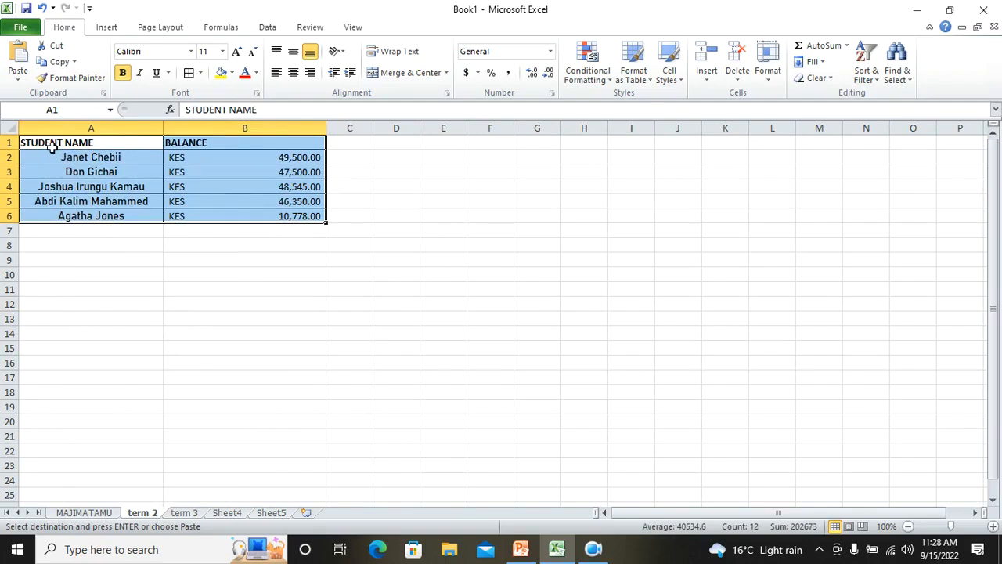
{"action": "left_click", "coordinate": [236, 227]}
Insert a 2-D clustered column chart from the student names and balances in A1:B6
{"action": "left_click_drag", "start_coordinate": [51, 147], "coordinate": [269, 216]}
{"action": "left_click", "coordinate": [110, 28]}
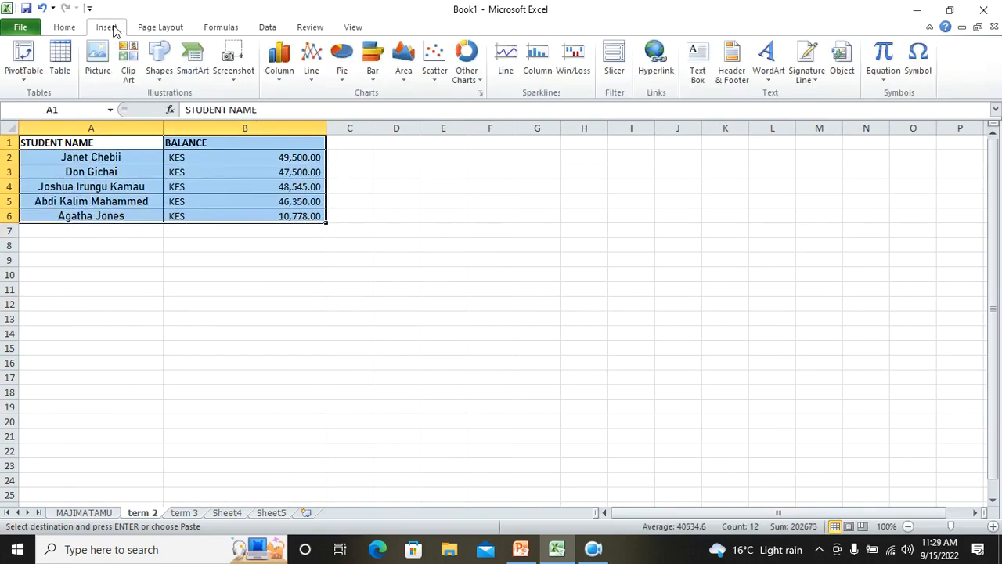
{"action": "left_click", "coordinate": [290, 87]}
{"action": "left_click", "coordinate": [285, 122]}
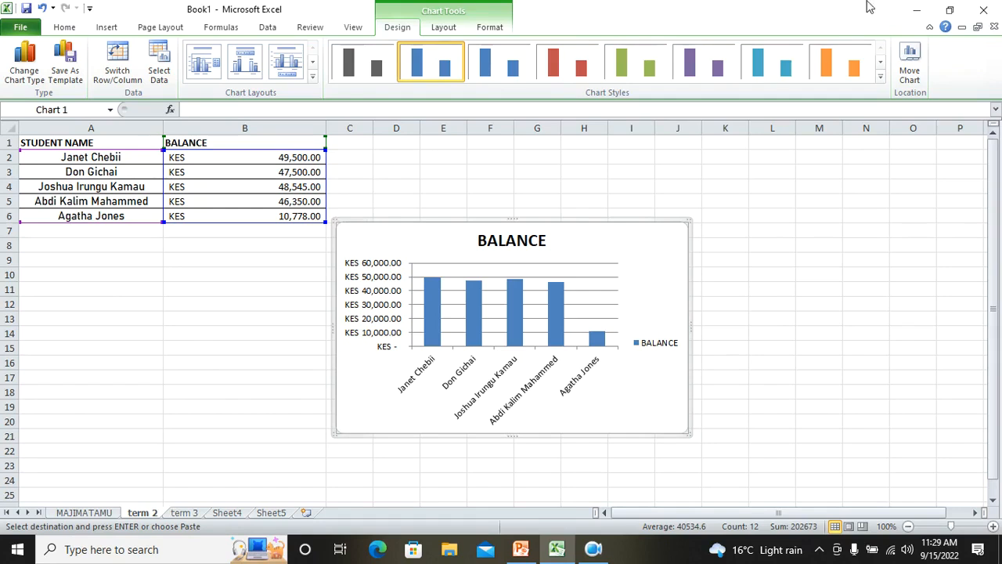
Move the chart to a new sheet named STUDENTS PERFORMANCE
{"action": "left_click", "coordinate": [911, 79]}
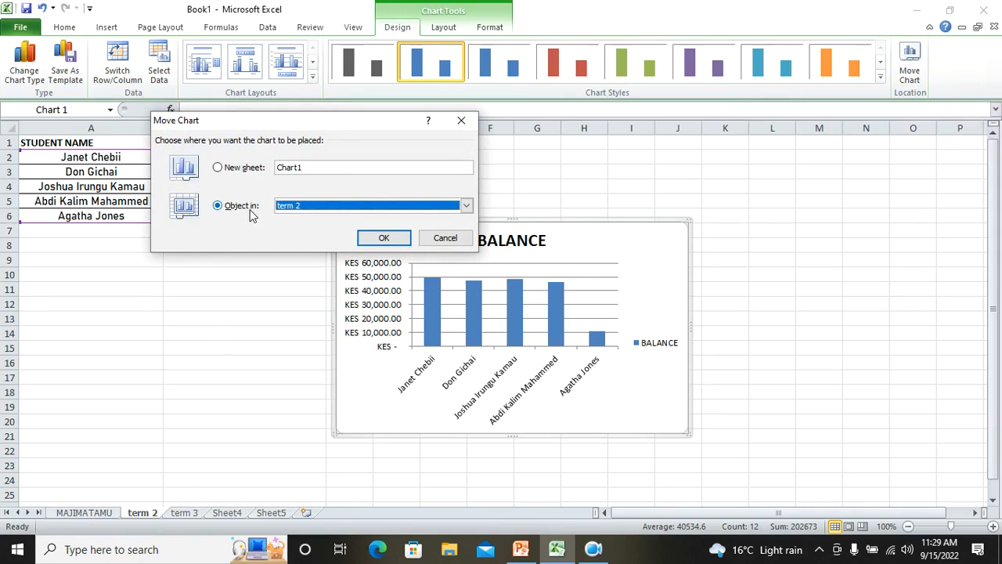
{"action": "left_click", "coordinate": [233, 169]}
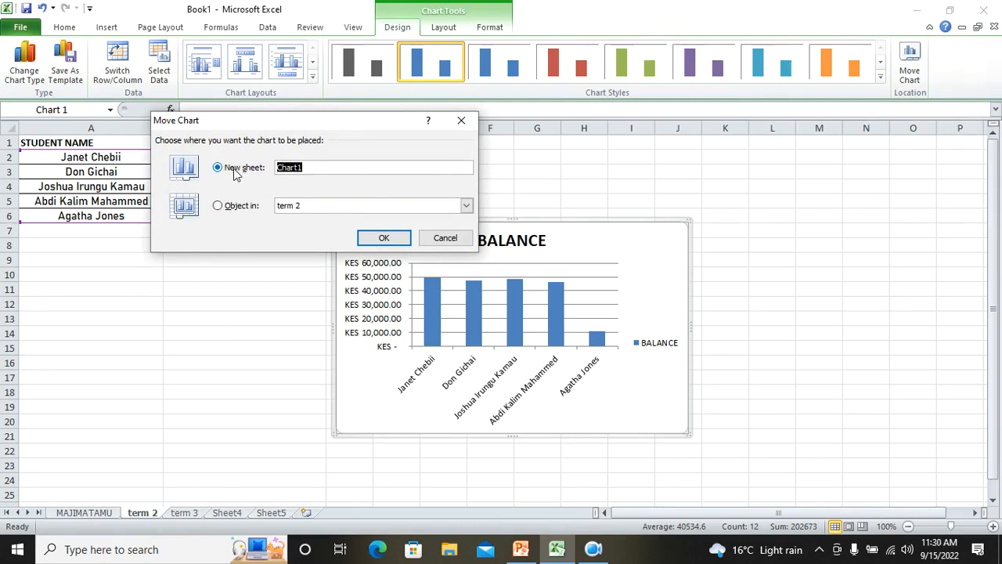
{"action": "type", "text": "P"}
{"action": "type", "text": "TUDENTS PERFORM"}
{"action": "type", "text": "ANCE"}
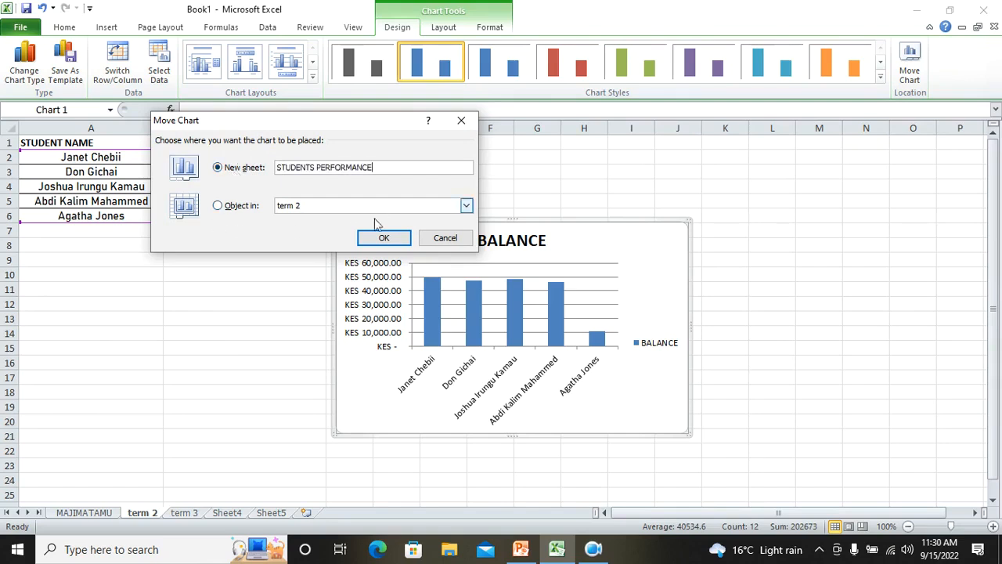
{"action": "left_click", "coordinate": [382, 236]}
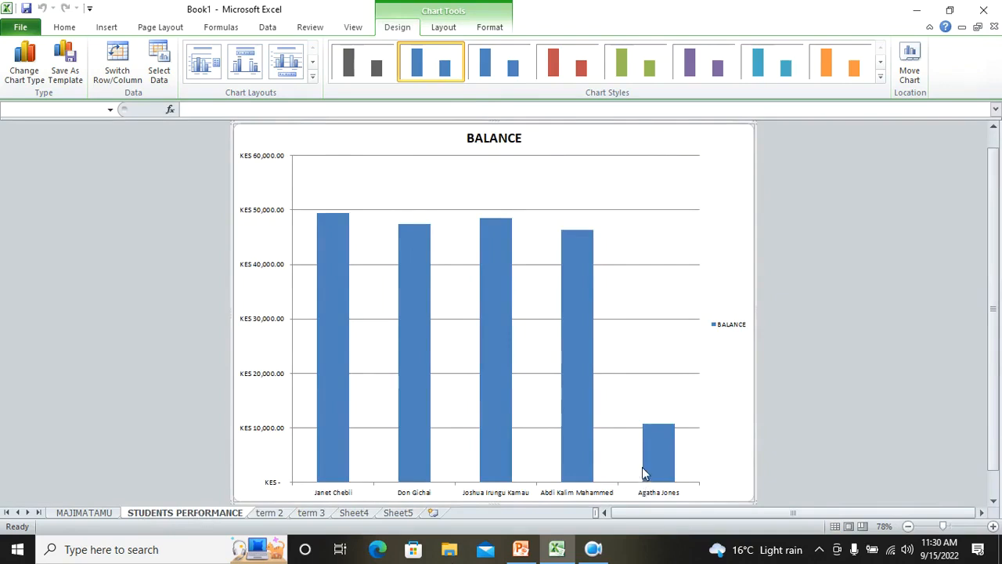
{"action": "left_click", "coordinate": [907, 81]}
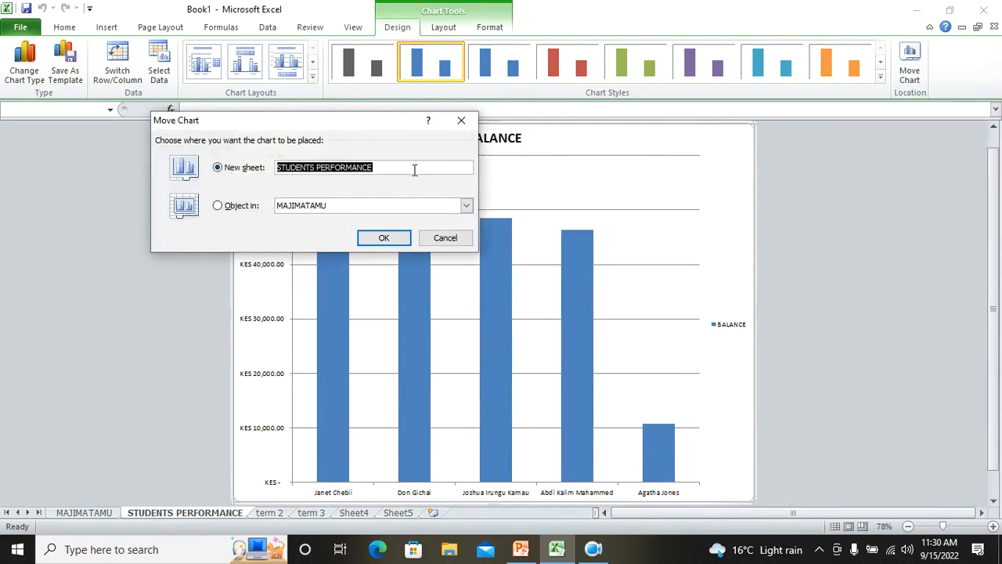
{"action": "left_click", "coordinate": [384, 237]}
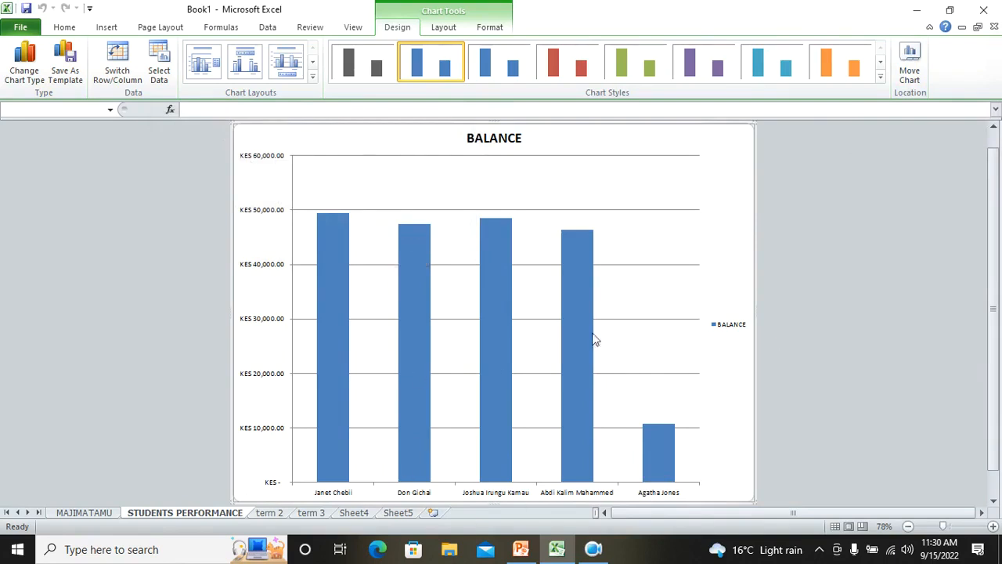
Move the chart's legend to the left side of the chart
{"action": "left_click", "coordinate": [481, 29]}
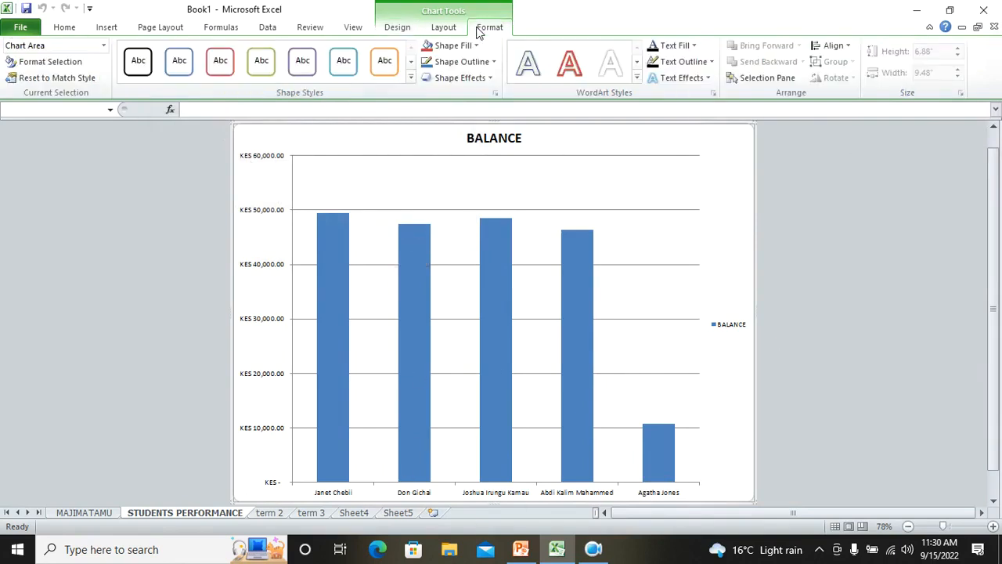
{"action": "left_click", "coordinate": [446, 29]}
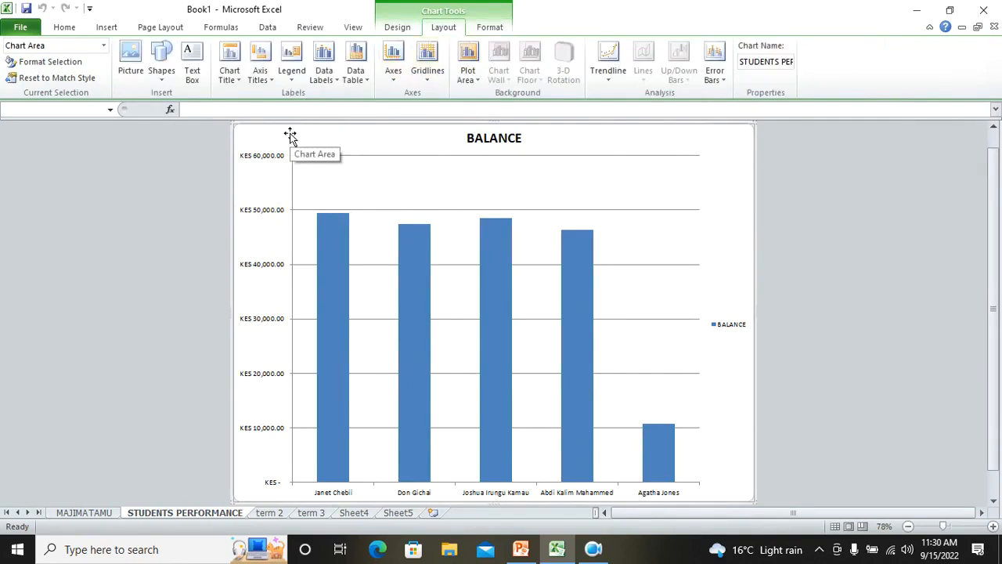
{"action": "left_click", "coordinate": [292, 74]}
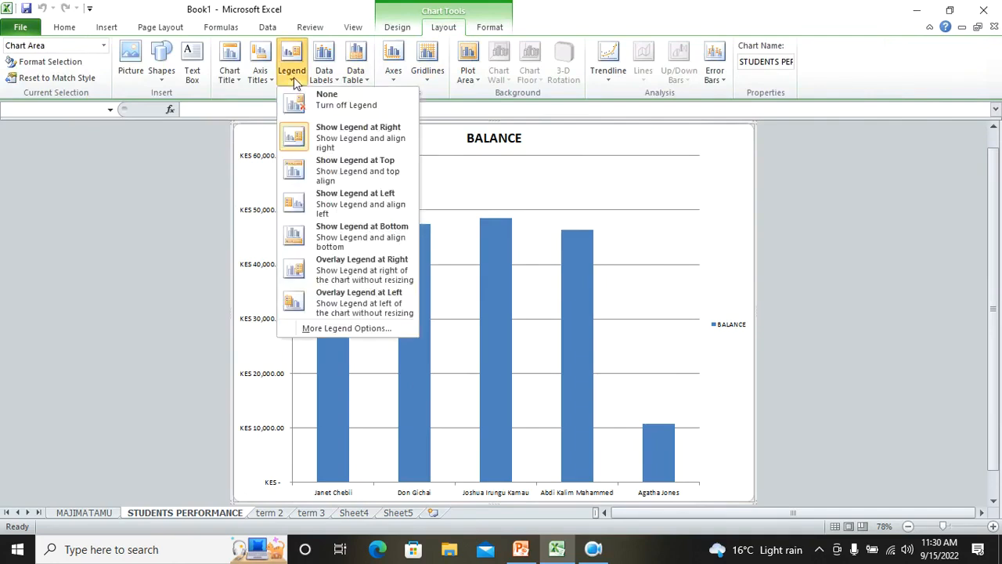
{"action": "left_click", "coordinate": [374, 140]}
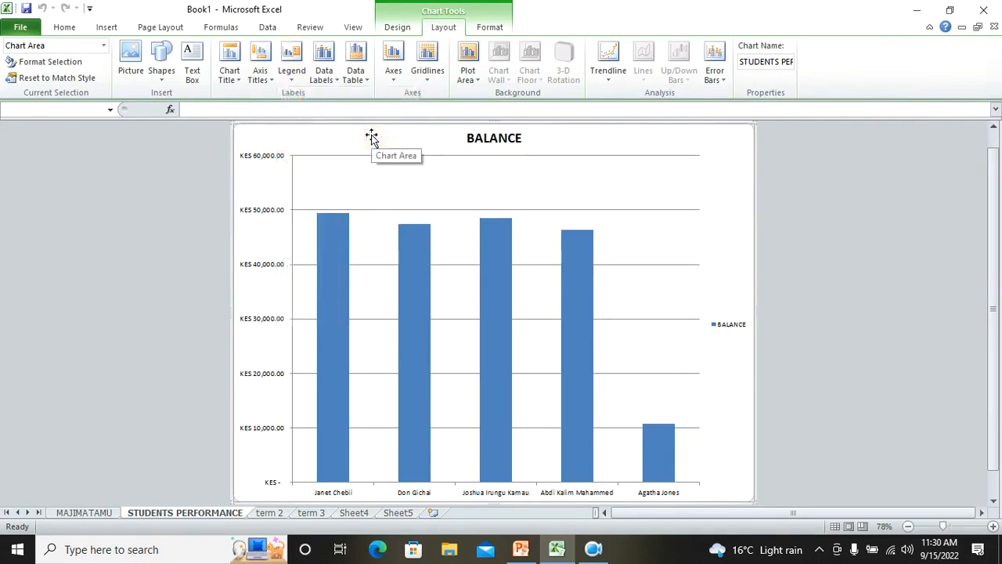
{"action": "left_click", "coordinate": [297, 83]}
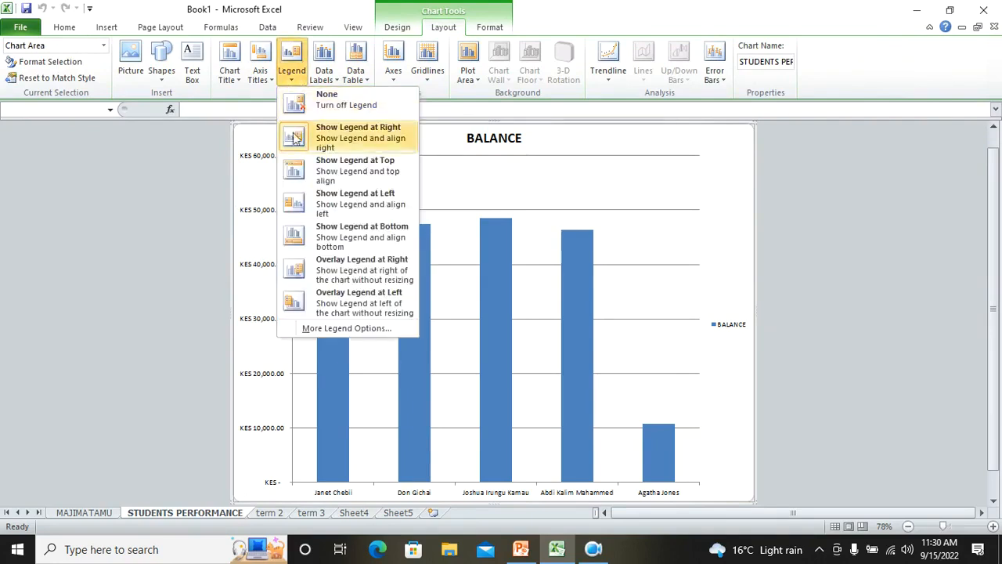
{"action": "left_click", "coordinate": [356, 204]}
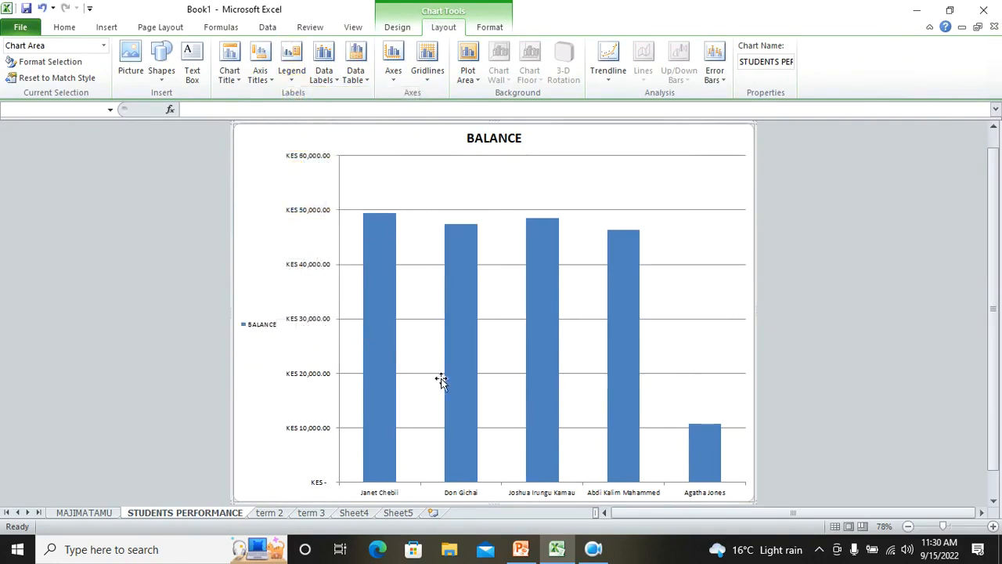
{"action": "scroll", "coordinate": [438, 368], "scroll_direction": "down", "scroll_amount": 1}
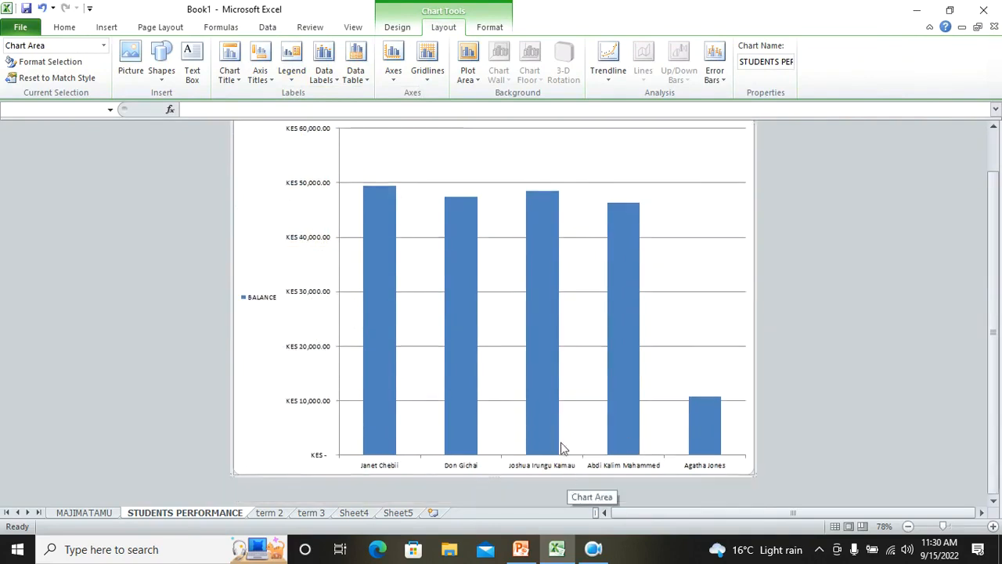
{"action": "scroll", "coordinate": [562, 447], "scroll_direction": "up", "scroll_amount": 1}
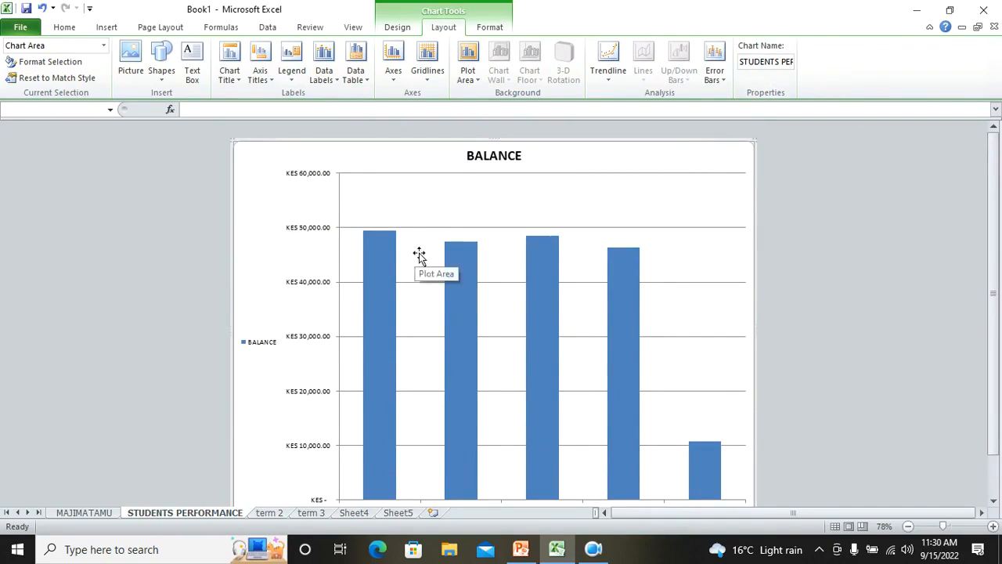
{"action": "left_click", "coordinate": [260, 73]}
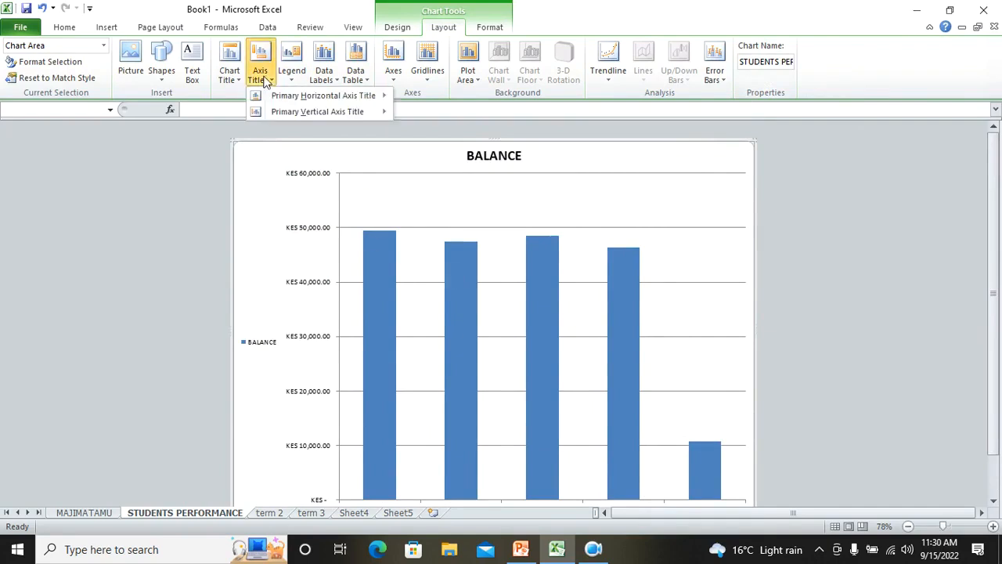
{"action": "mouse_move", "coordinate": [340, 104]}
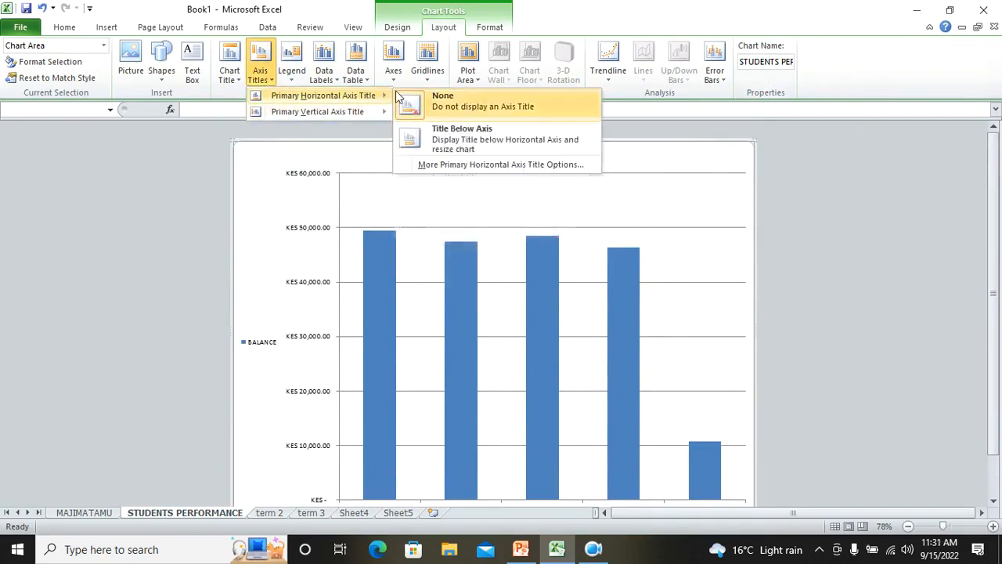
Add major and minor vertical gridlines to the chart
{"action": "left_click", "coordinate": [428, 69]}
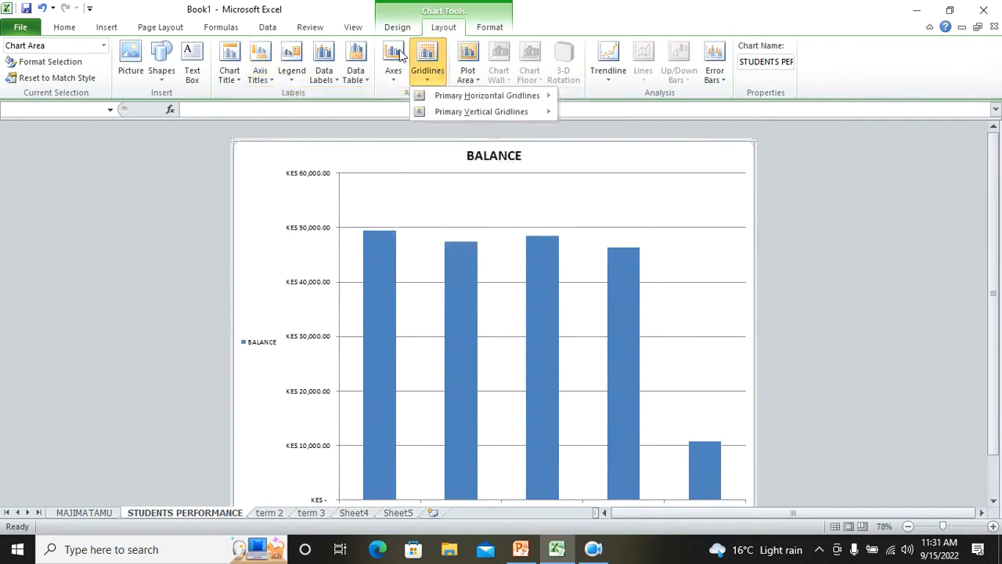
{"action": "mouse_move", "coordinate": [477, 98]}
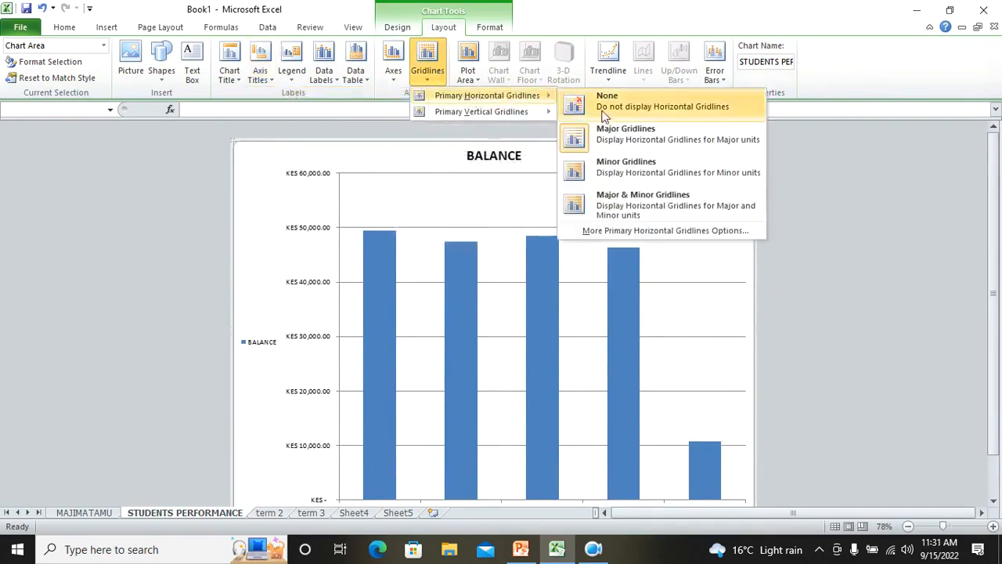
{"action": "left_click", "coordinate": [640, 131]}
{"action": "left_click", "coordinate": [430, 77]}
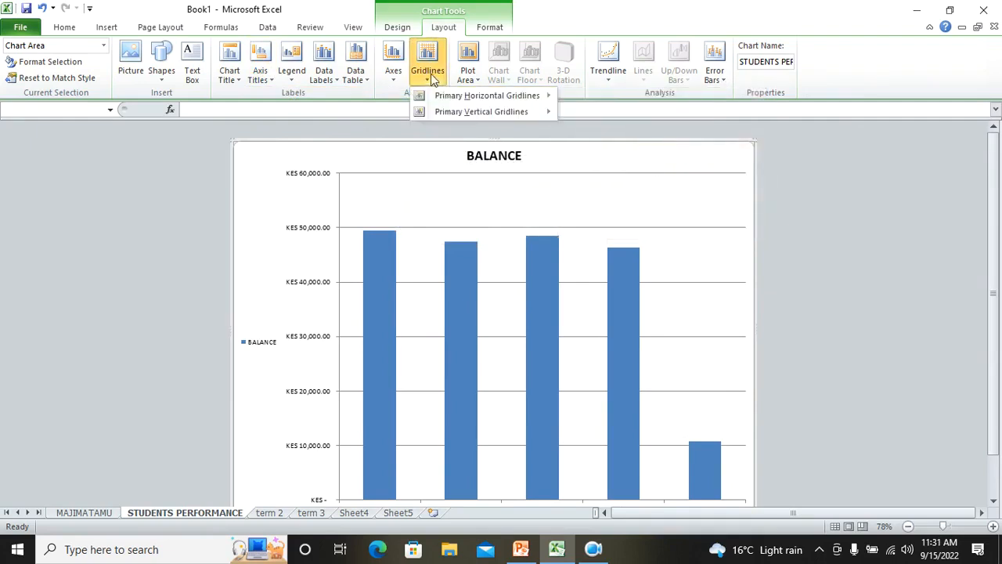
{"action": "left_click", "coordinate": [439, 71]}
{"action": "left_click", "coordinate": [433, 71]}
{"action": "mouse_move", "coordinate": [470, 109]}
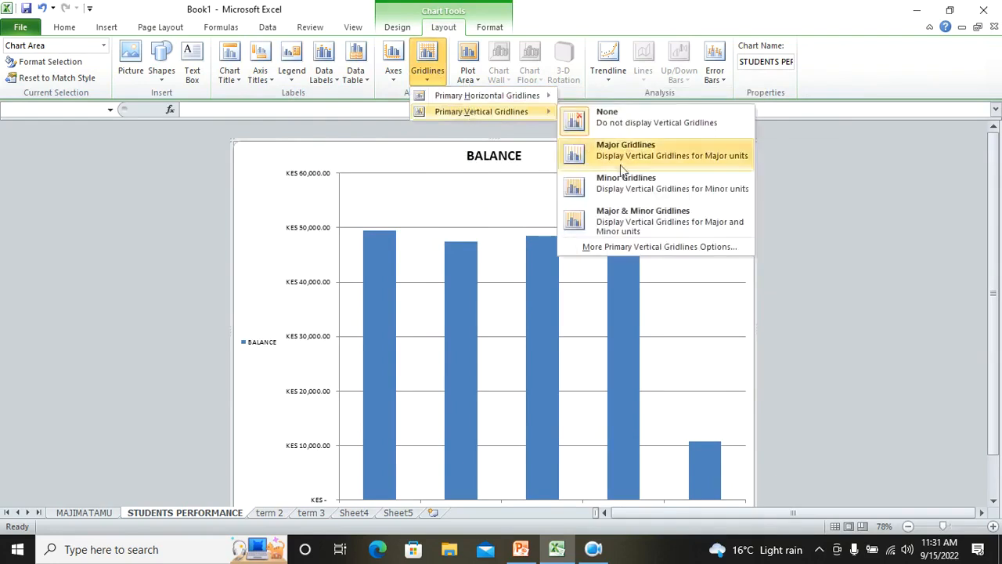
{"action": "left_click", "coordinate": [632, 211]}
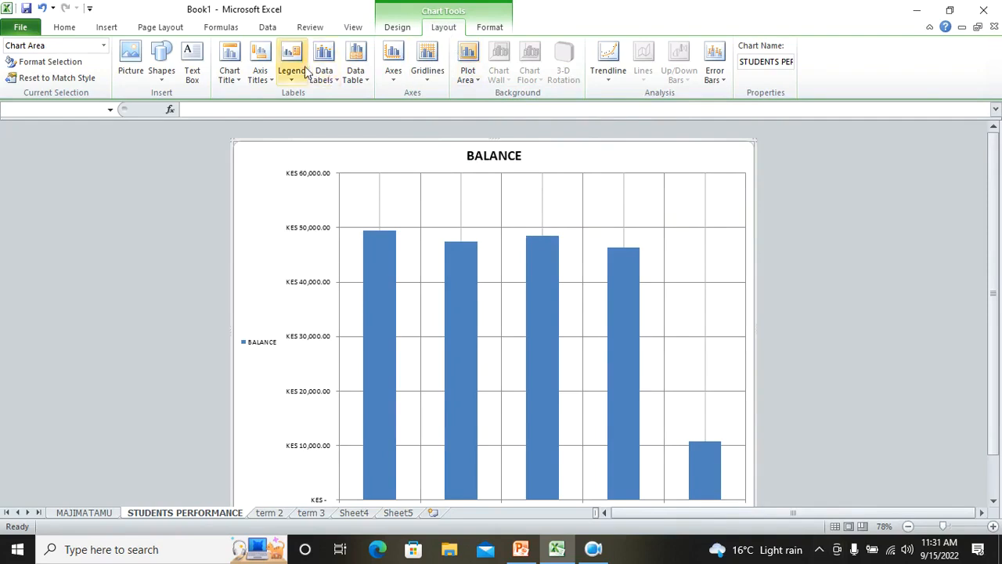
Center the data labels on the bars and show the horizontal axis without labels
{"action": "left_click", "coordinate": [327, 78]}
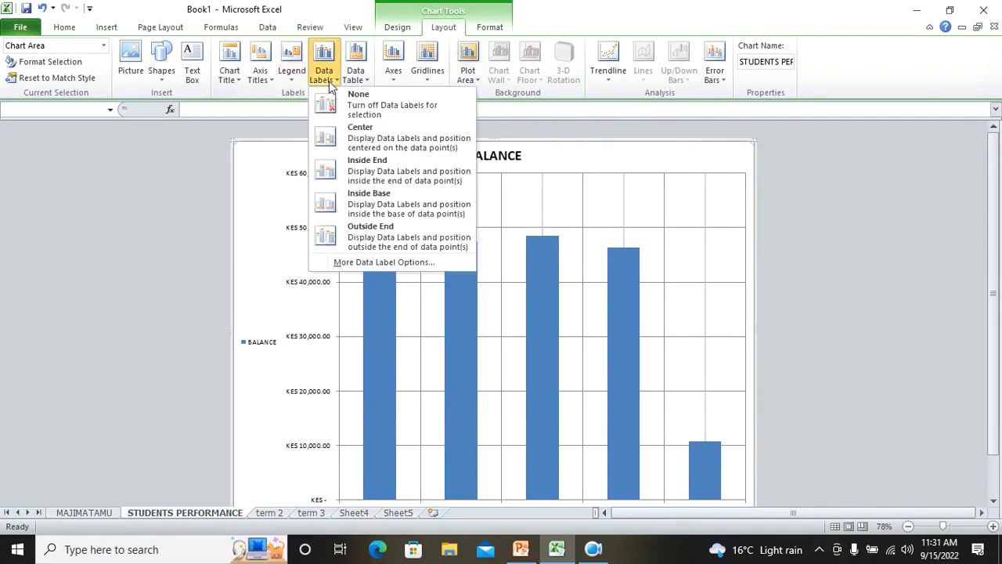
{"action": "left_click", "coordinate": [365, 137]}
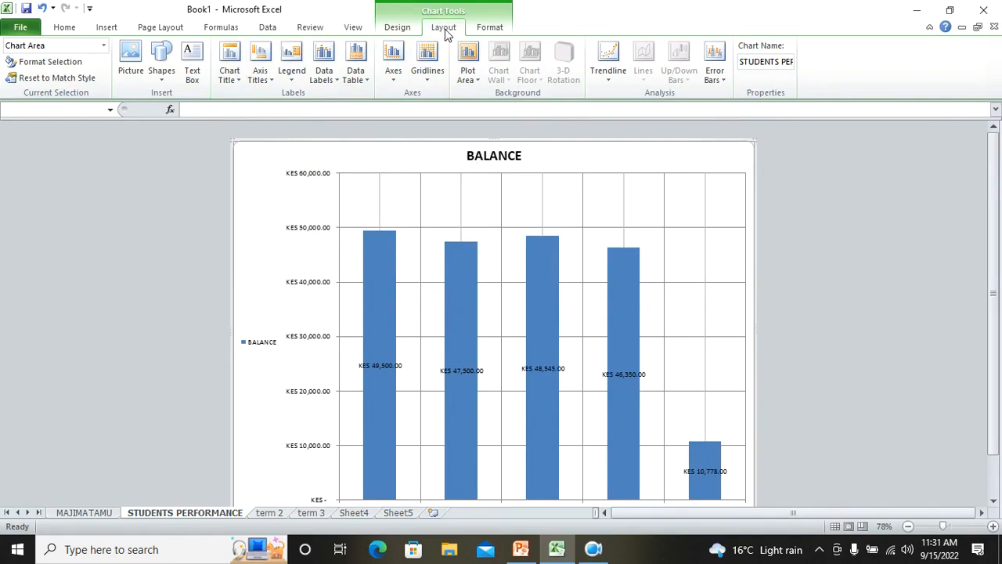
{"action": "left_click", "coordinate": [393, 63]}
{"action": "mouse_move", "coordinate": [477, 97]}
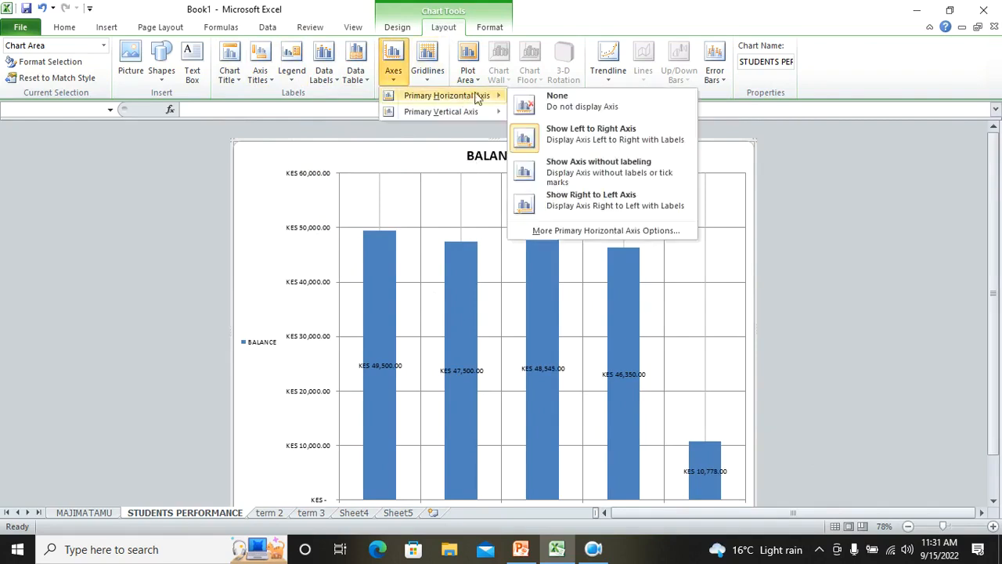
{"action": "left_click", "coordinate": [583, 166]}
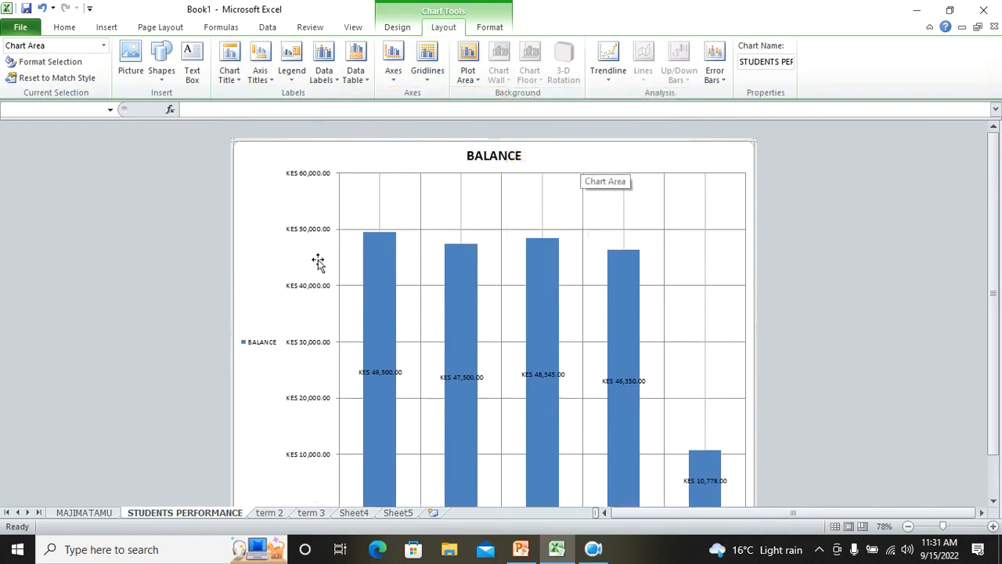
{"action": "scroll", "coordinate": [280, 343], "scroll_direction": "down", "scroll_amount": 1}
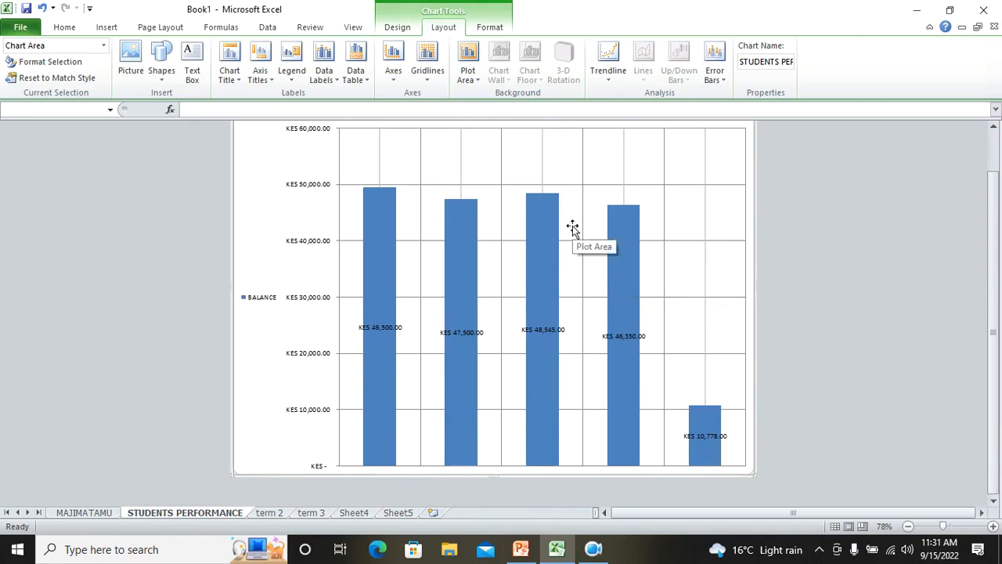
Change the chart type to a clustered bar chart
{"action": "left_click", "coordinate": [395, 30]}
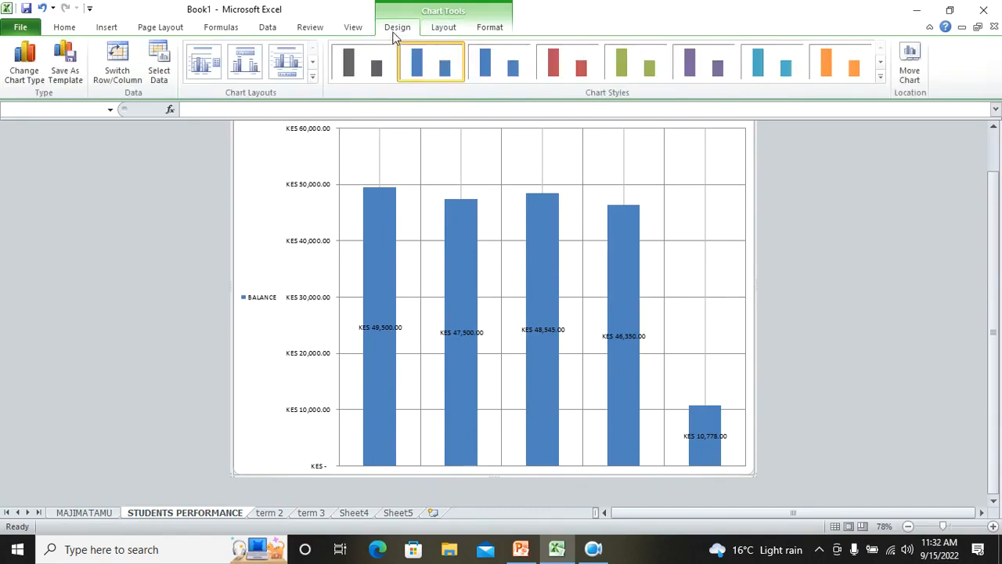
{"action": "left_click", "coordinate": [25, 76]}
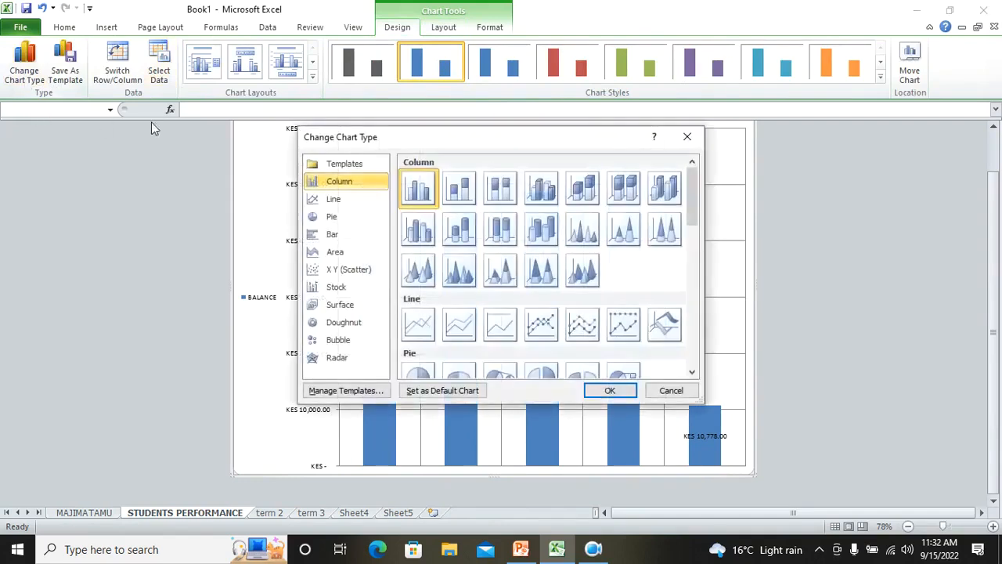
{"action": "left_click", "coordinate": [330, 237]}
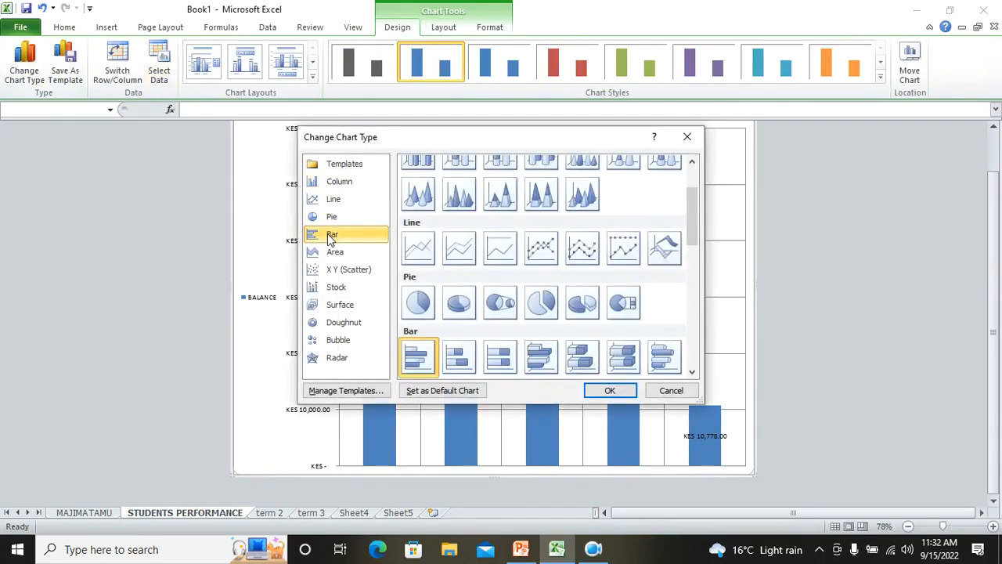
{"action": "left_click", "coordinate": [605, 389]}
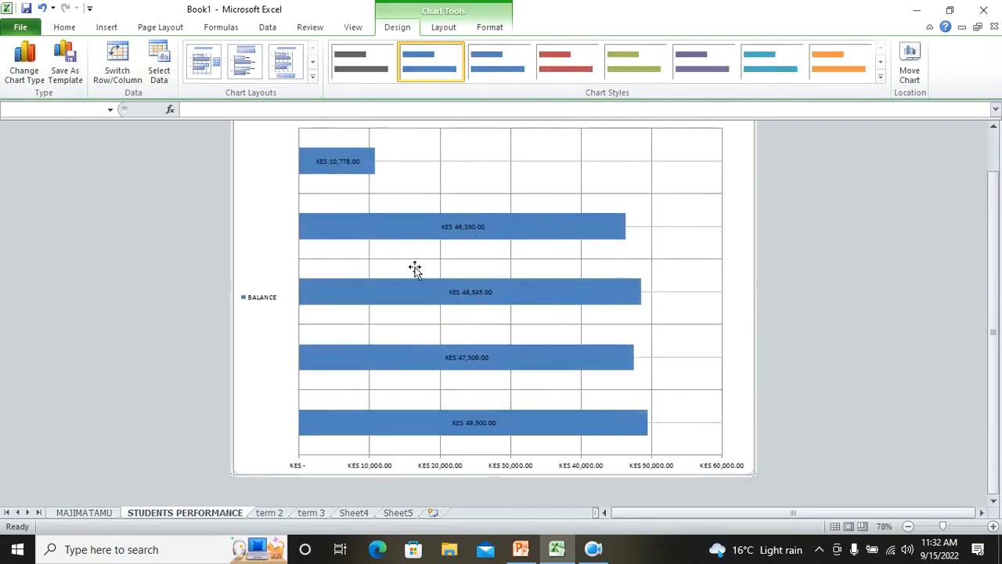
Move the chart into the MAJIMATAMU sheet as an embedded object
{"action": "mouse_move", "coordinate": [435, 227]}
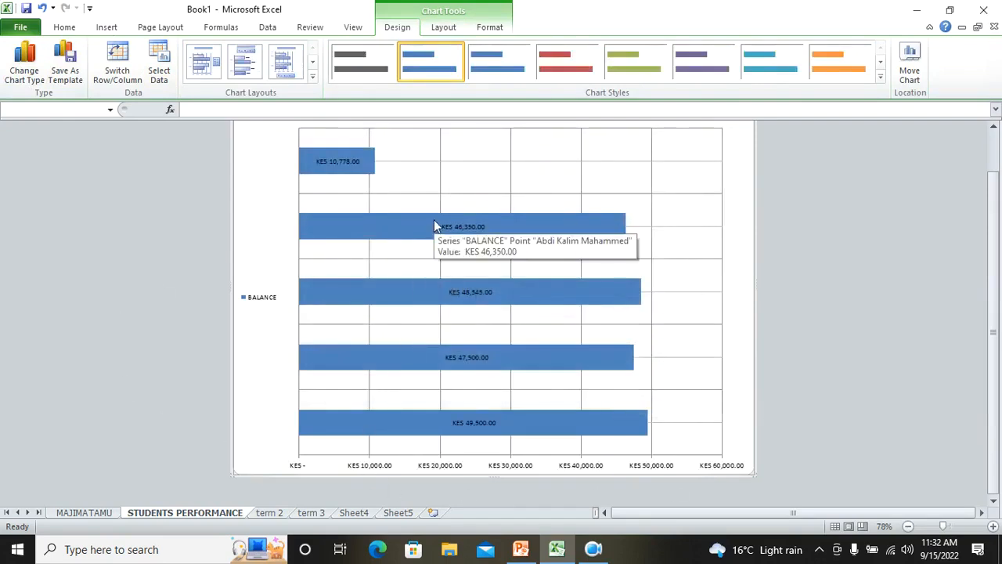
{"action": "mouse_move", "coordinate": [340, 308]}
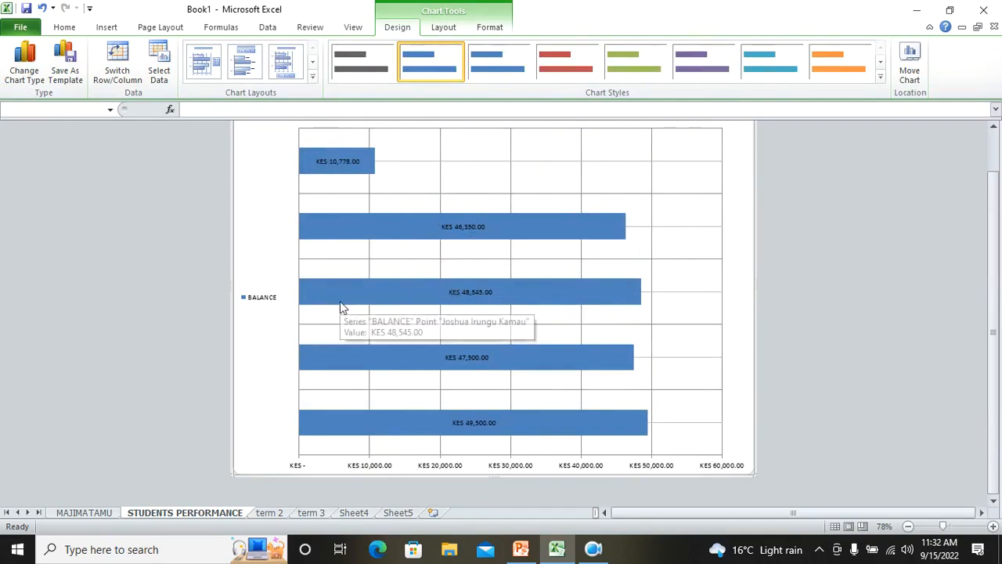
{"action": "left_click", "coordinate": [909, 63]}
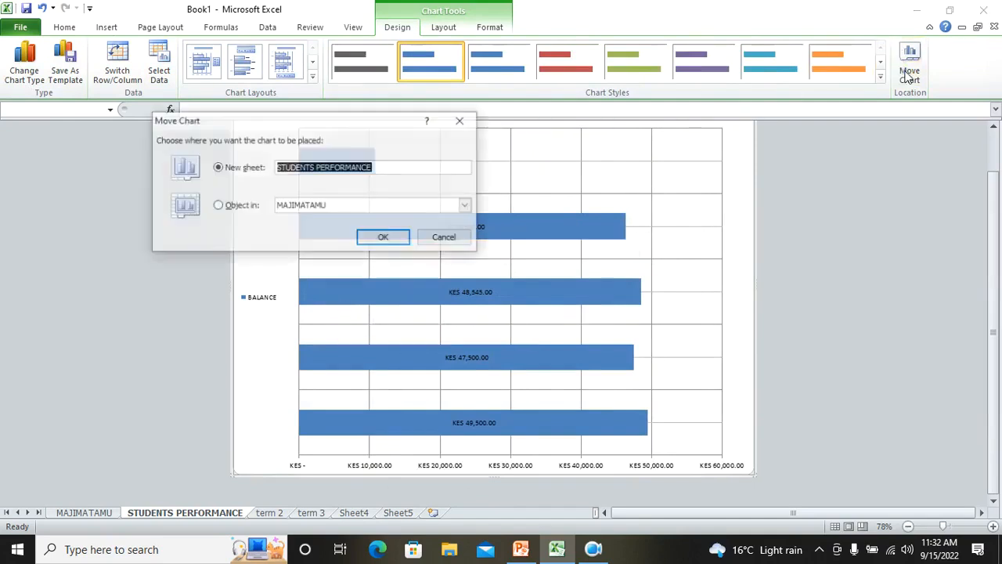
{"action": "left_click", "coordinate": [224, 206]}
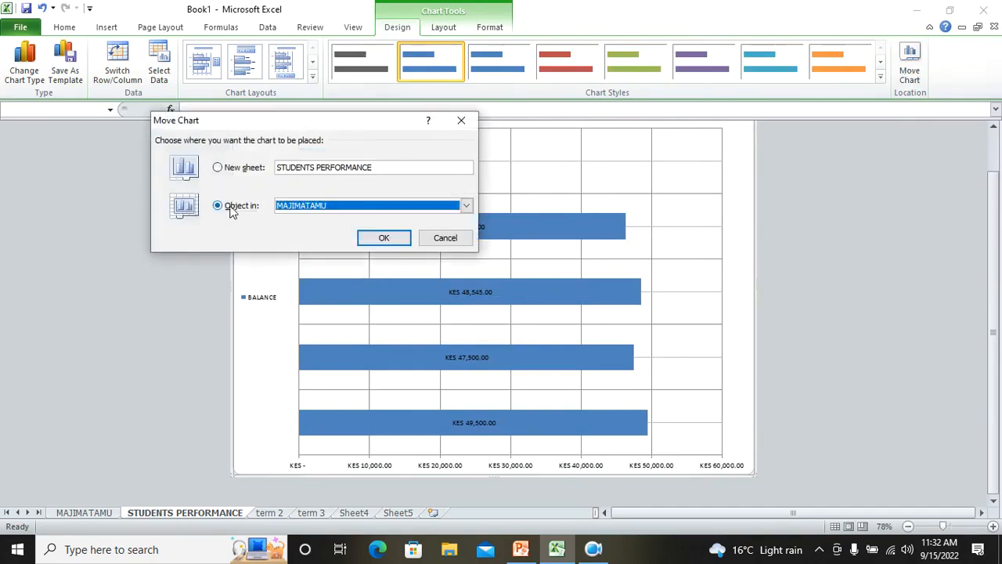
{"action": "left_click", "coordinate": [384, 238]}
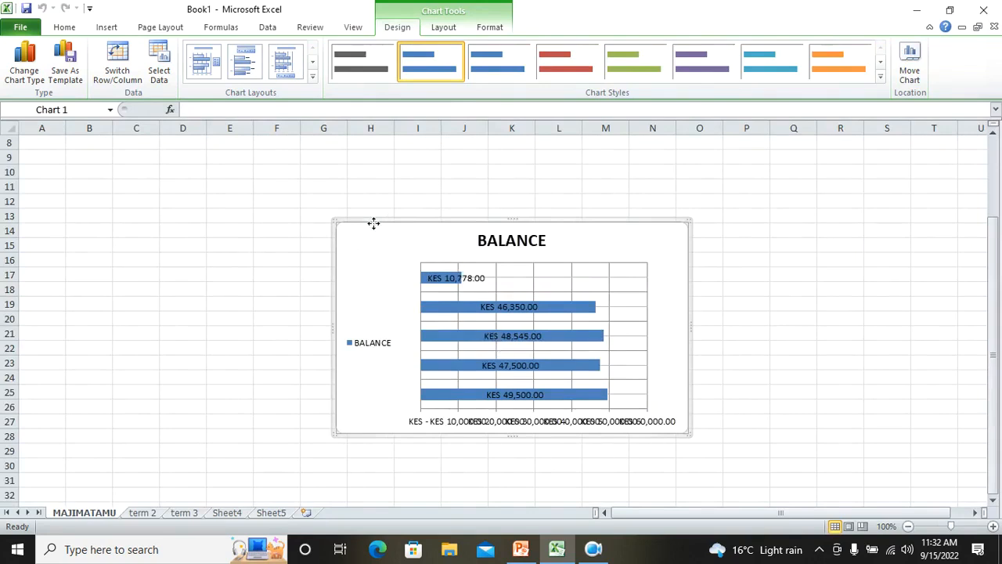
Move the chart back out onto a new chart sheet
{"action": "left_click", "coordinate": [908, 71]}
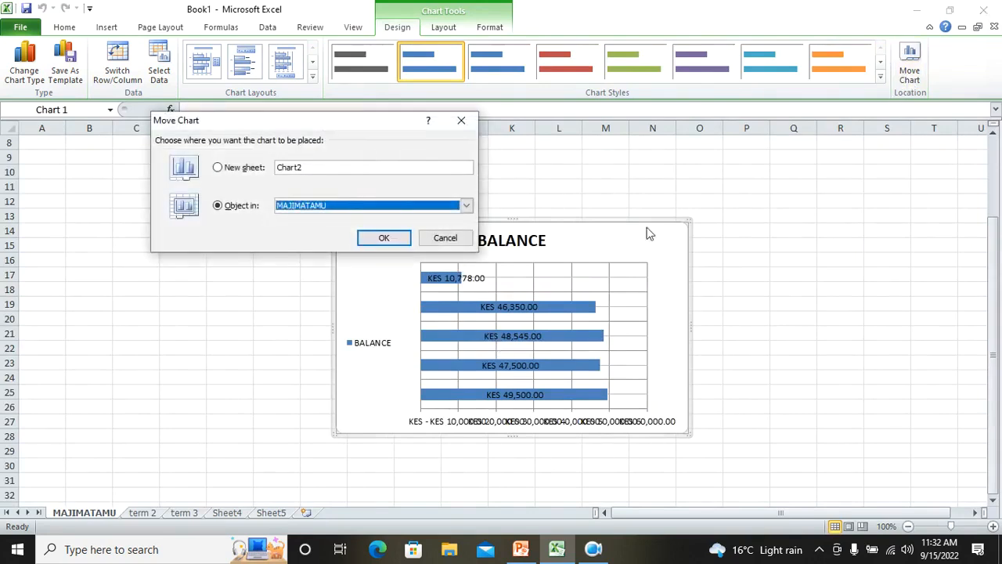
{"action": "left_click", "coordinate": [234, 168]}
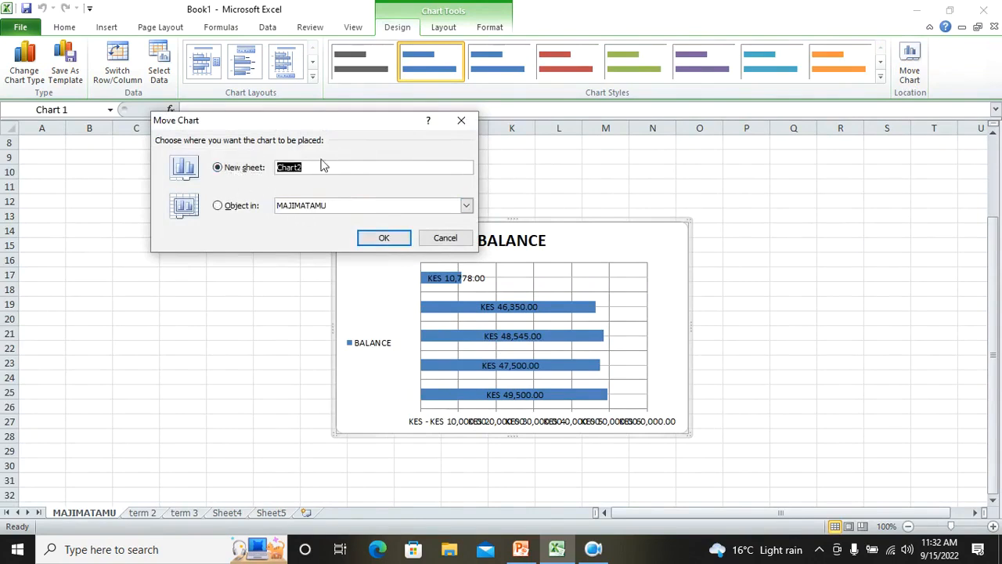
{"action": "left_click", "coordinate": [396, 245]}
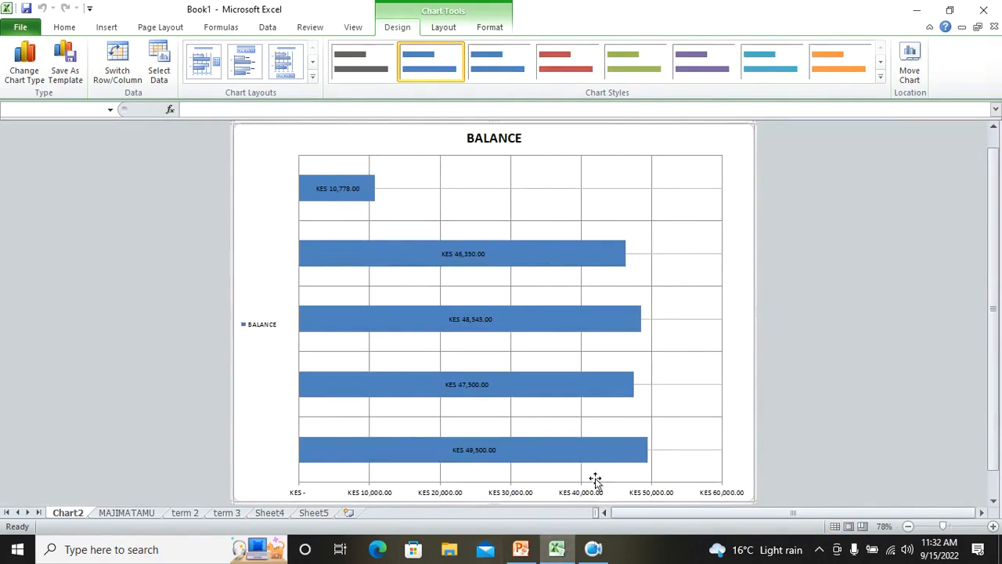
Switch to the MS EXCEL TUTORIAL presentation in PowerPoint
{"action": "mouse_move", "coordinate": [580, 393]}
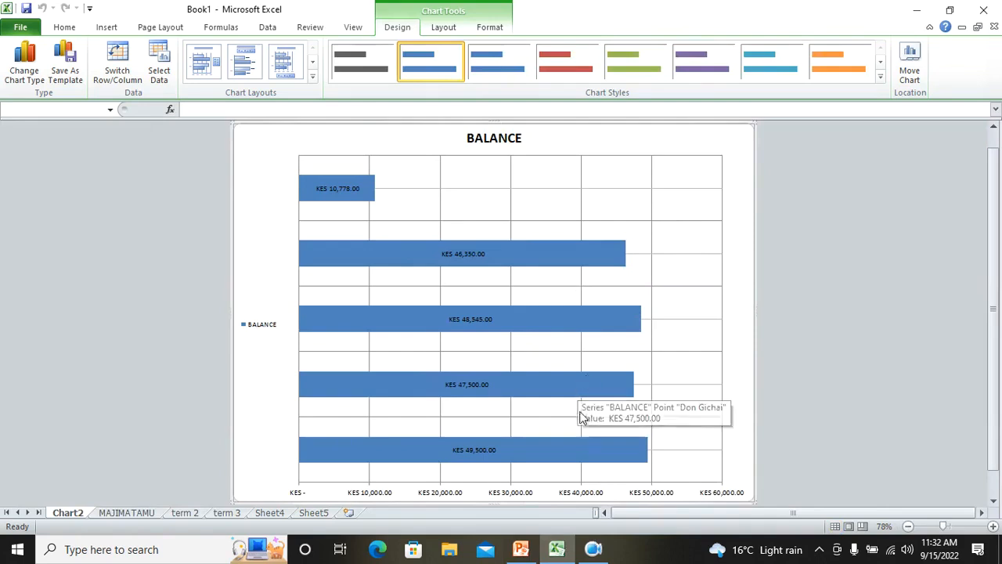
{"action": "left_click", "coordinate": [595, 551]}
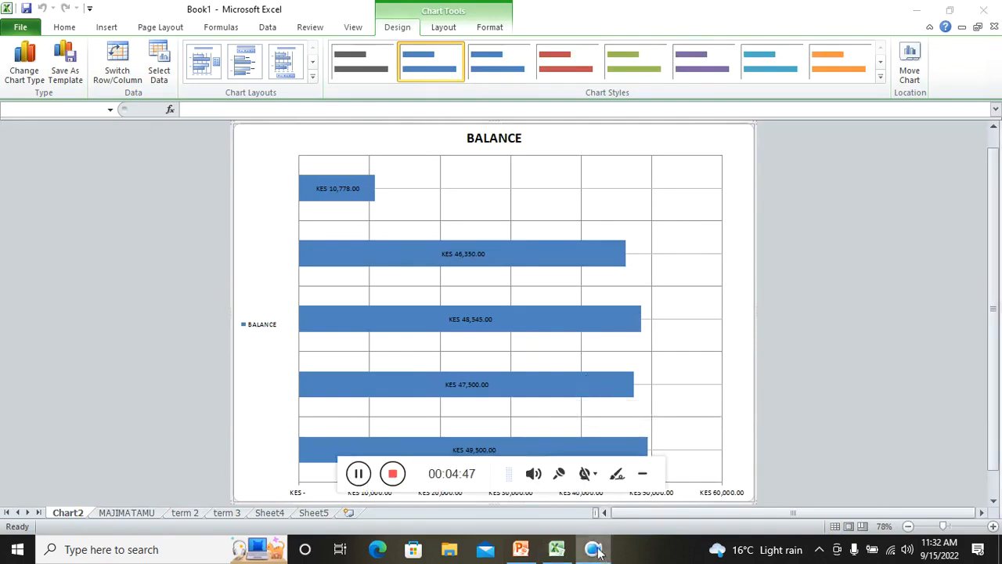
{"action": "left_click", "coordinate": [392, 474]}
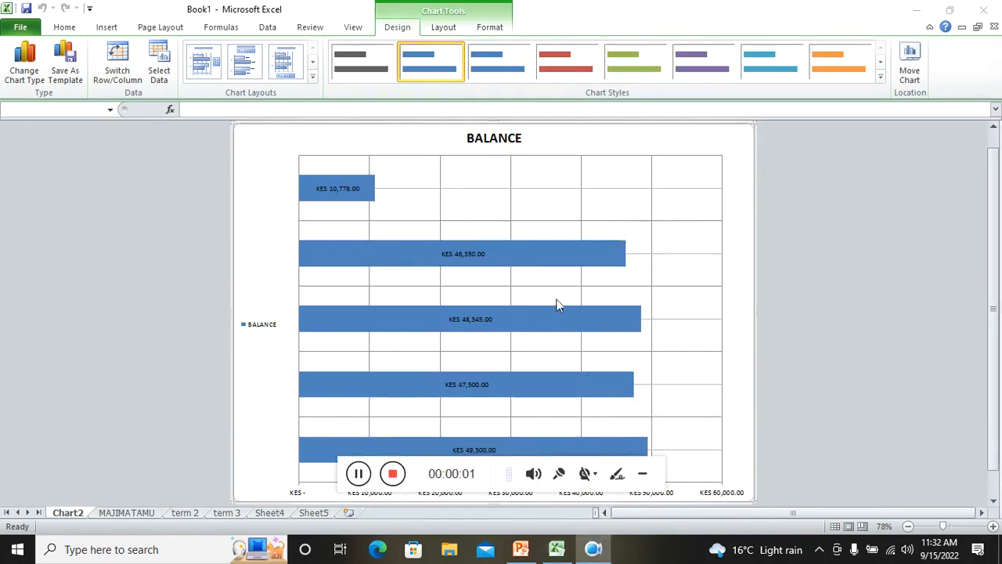
{"action": "left_click", "coordinate": [520, 549]}
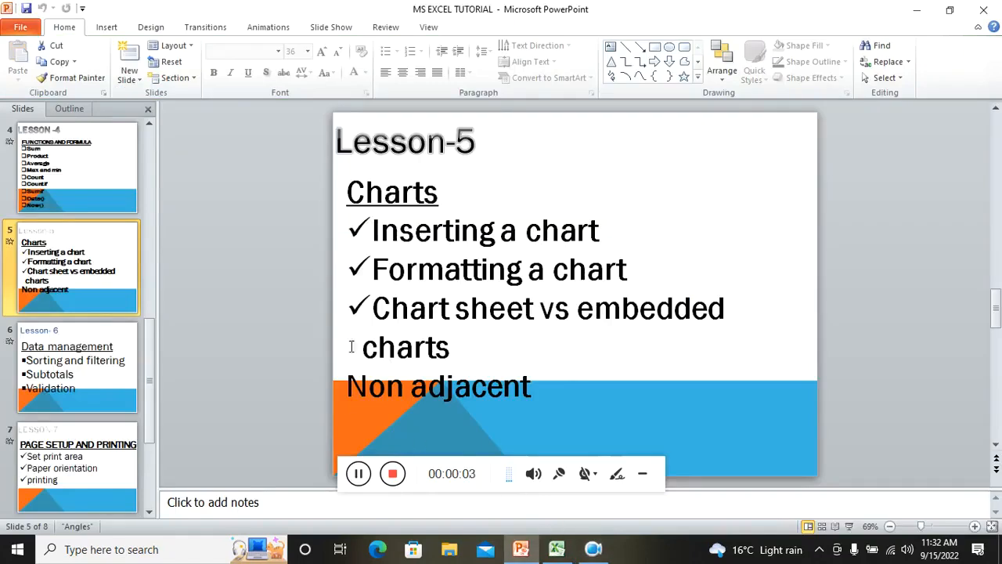
Display the Lesson-6 Data management slide, then switch back to the Excel workbook
{"action": "left_click", "coordinate": [86, 367]}
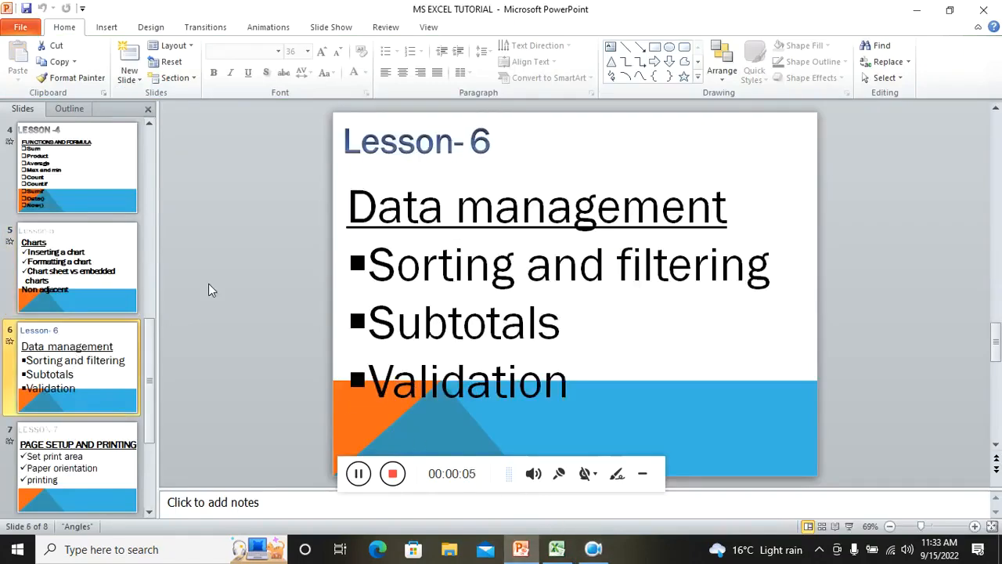
{"action": "left_click", "coordinate": [642, 473]}
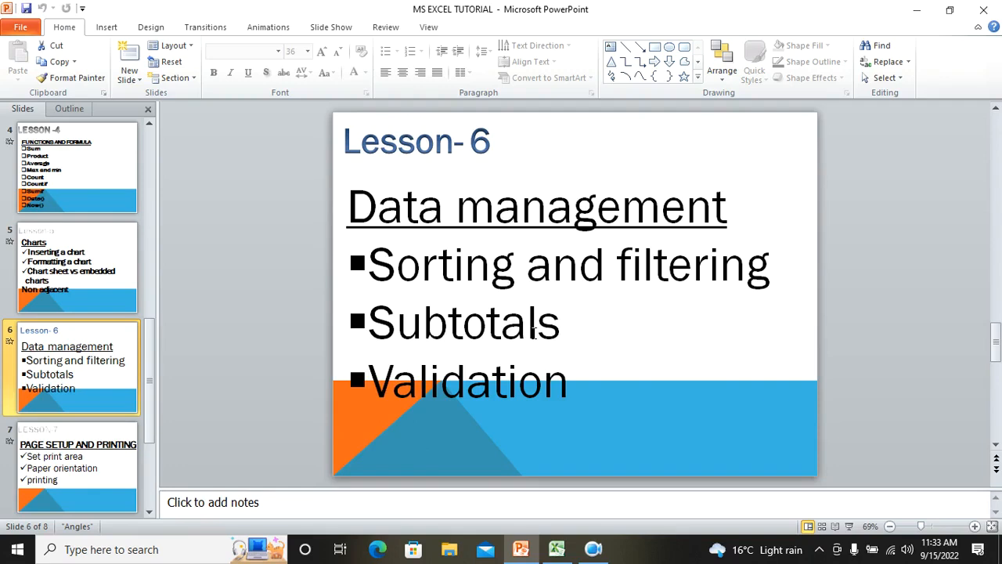
{"action": "left_click", "coordinate": [557, 549]}
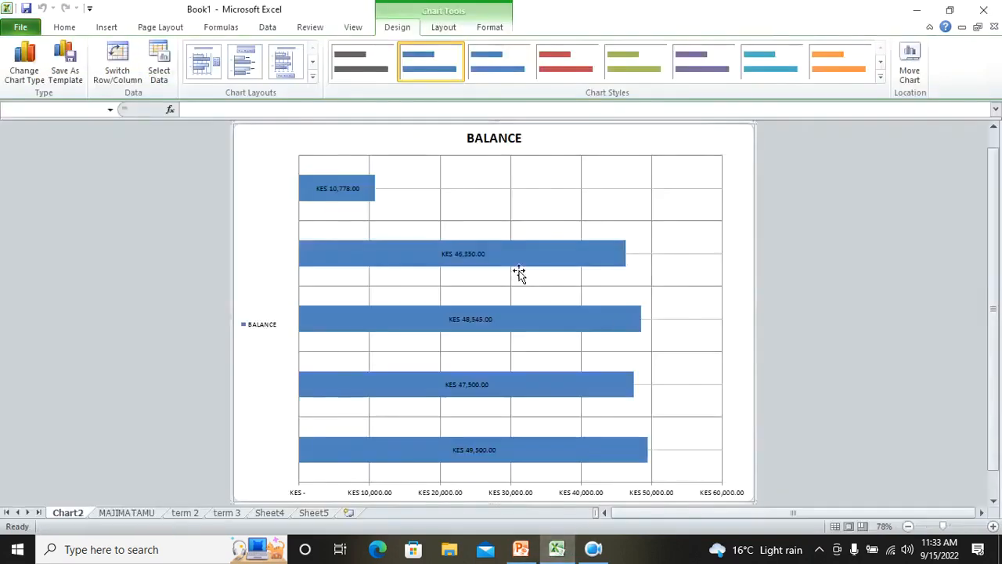
Browse the workbook's sheets to find the term 3 fees table
{"action": "left_click", "coordinate": [132, 465]}
{"action": "left_click", "coordinate": [138, 512]}
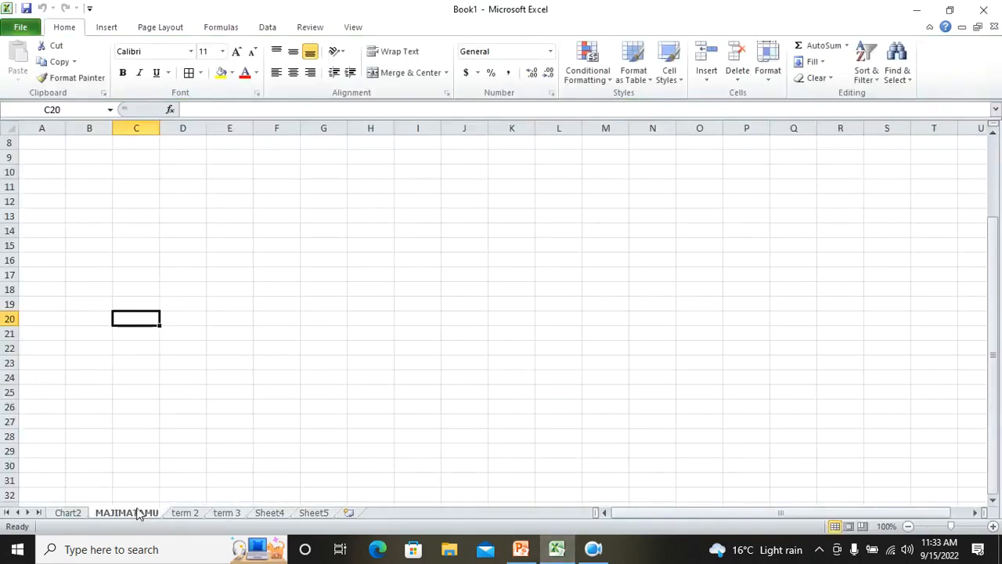
{"action": "left_click", "coordinate": [64, 513]}
{"action": "left_click", "coordinate": [187, 514]}
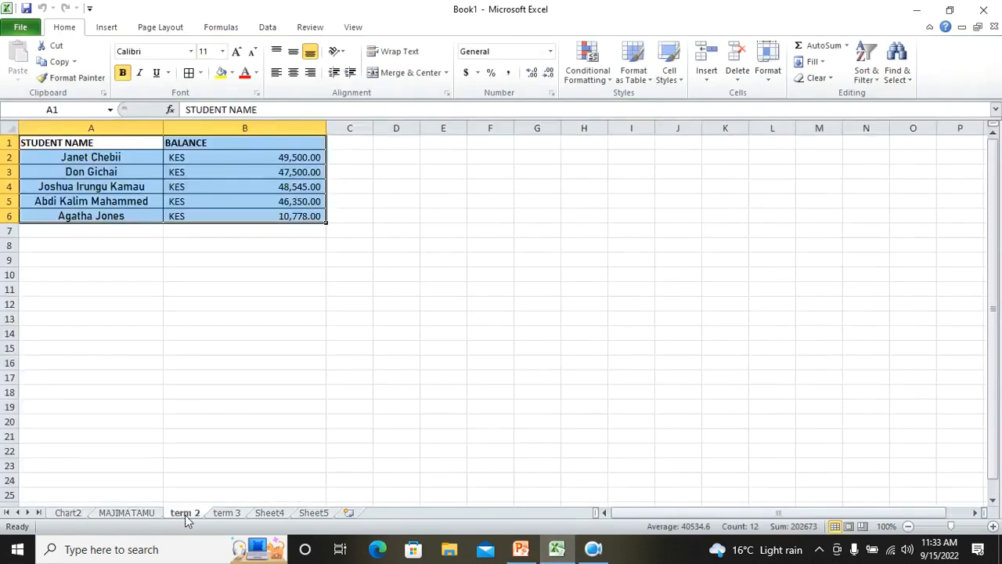
{"action": "left_click", "coordinate": [149, 513]}
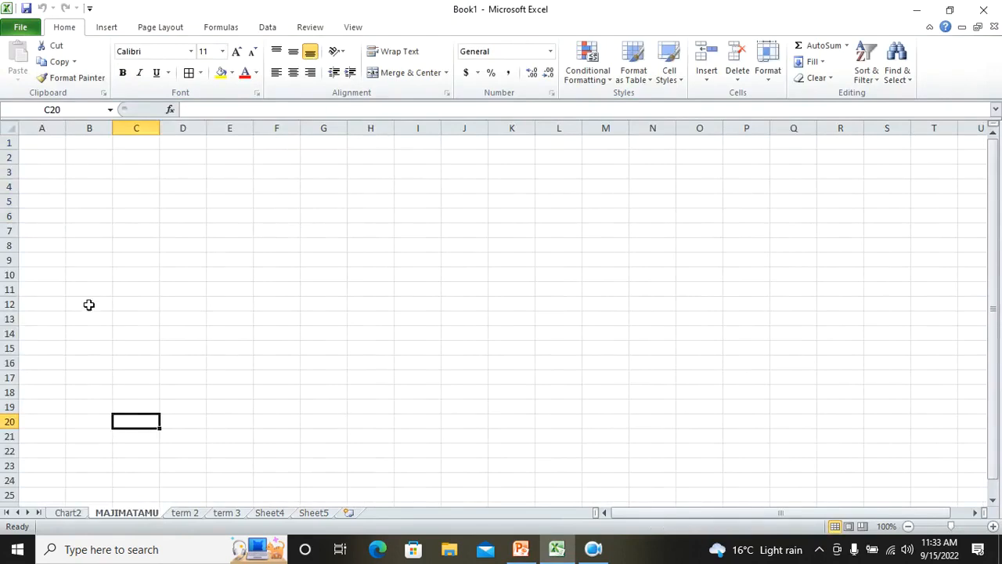
{"action": "left_click", "coordinate": [63, 515]}
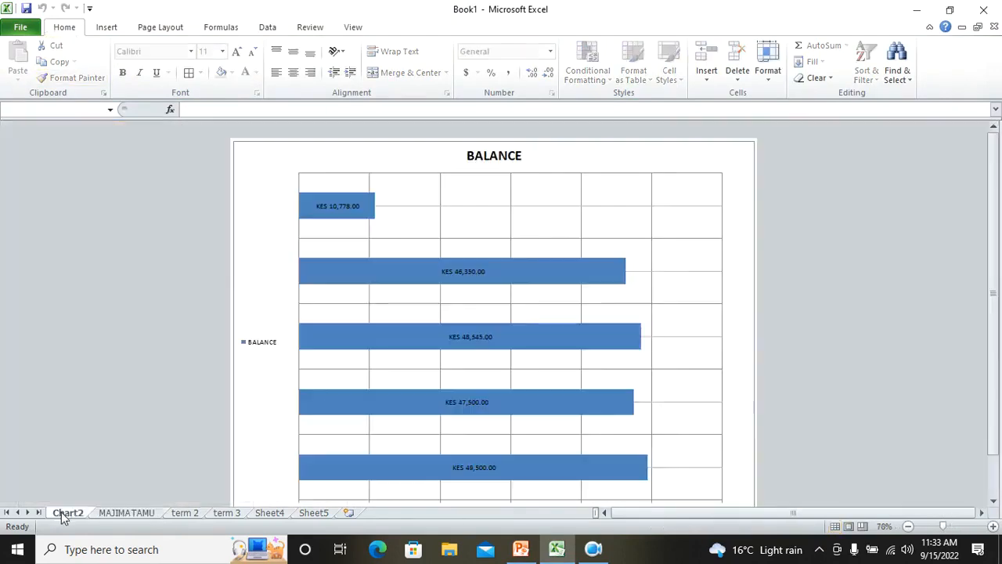
{"action": "left_click", "coordinate": [196, 518]}
{"action": "left_click", "coordinate": [225, 516]}
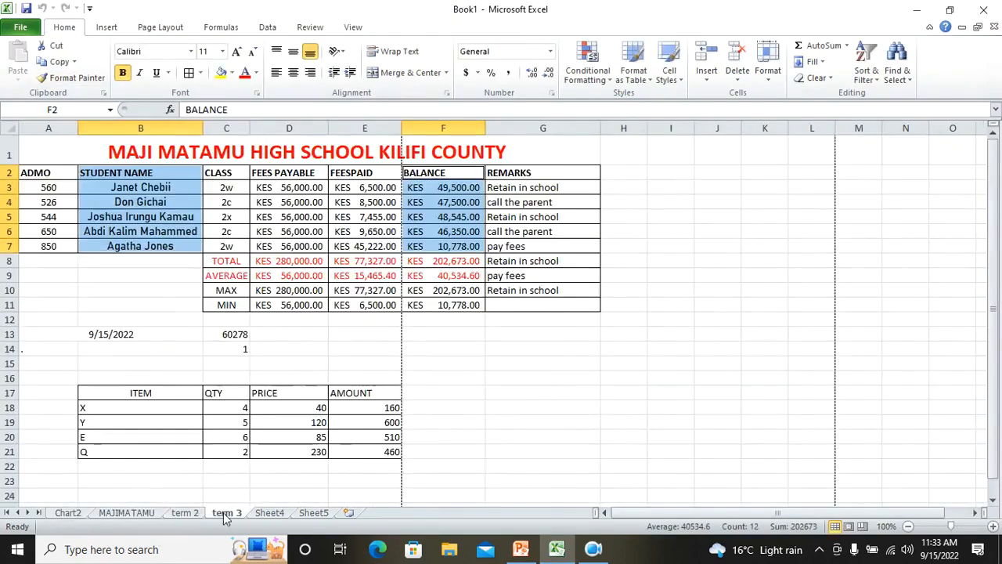
{"action": "scroll", "coordinate": [663, 338], "scroll_direction": "down", "scroll_amount": 1}
{"action": "scroll", "coordinate": [658, 333], "scroll_direction": "up", "scroll_amount": 1}
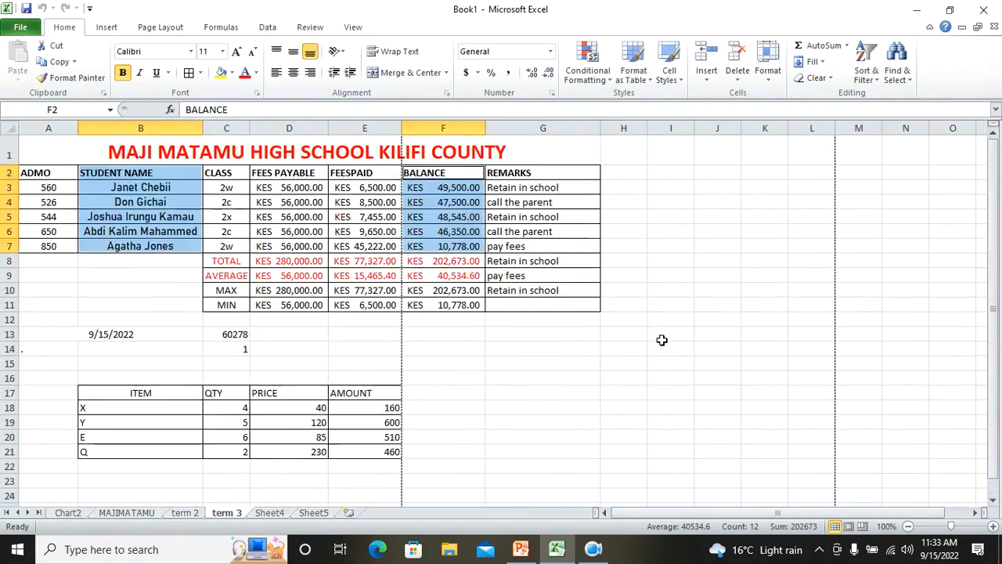
Clear the date, numbers and item table below the fees table on the term 3 sheet
{"action": "left_click_drag", "start_coordinate": [25, 334], "coordinate": [472, 520]}
{"action": "key", "text": "Delete"}
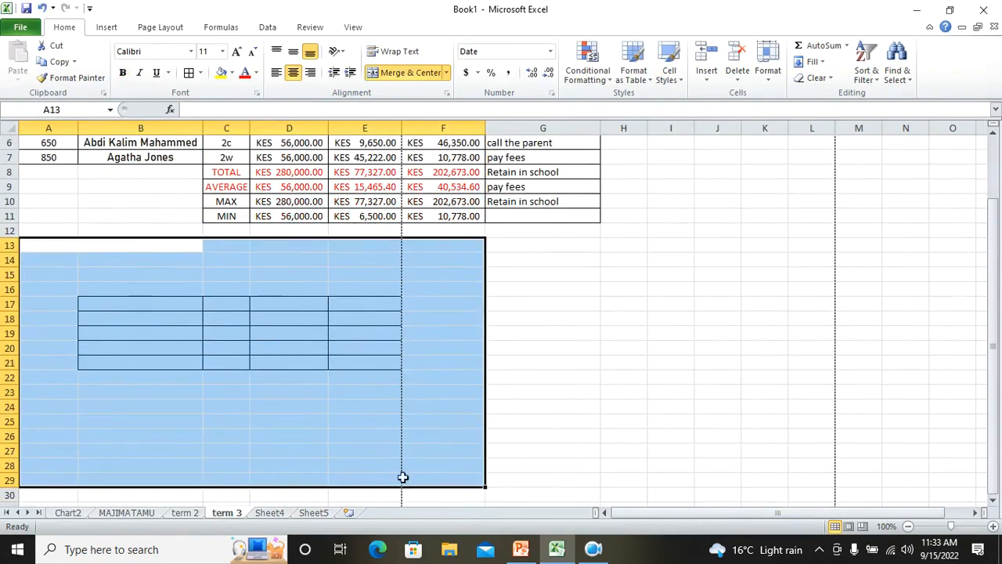
{"action": "left_click", "coordinate": [55, 47]}
{"action": "left_click_drag", "start_coordinate": [777, 512], "coordinate": [801, 512]}
{"action": "left_click", "coordinate": [940, 420]}
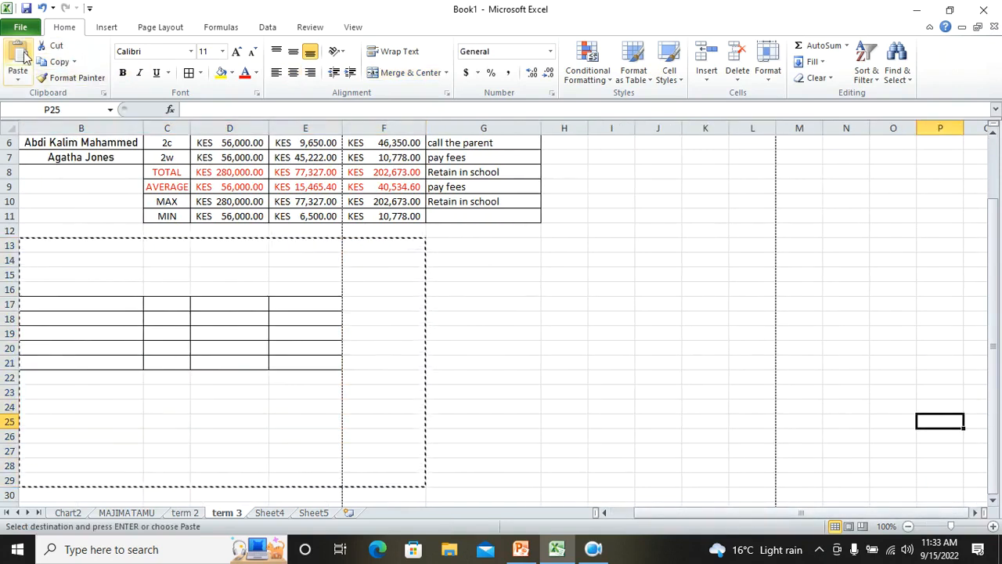
{"action": "key", "text": "ctrl+z"}
{"action": "scroll", "coordinate": [925, 381], "scroll_direction": "up", "scroll_amount": 2}
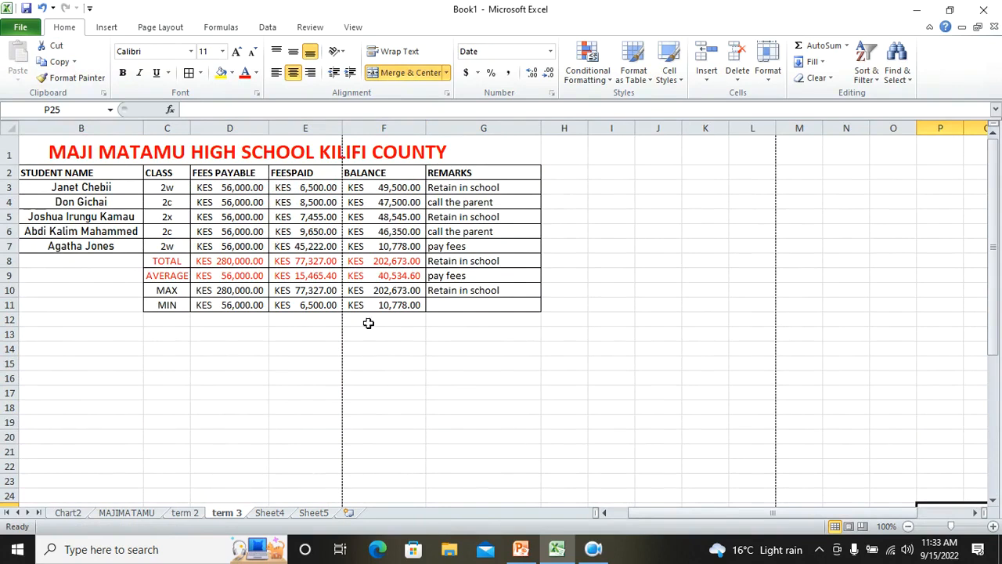
Clear the TOTAL, AVERAGE, MAX and MIN summary rows and remove their borders
{"action": "left_click_drag", "start_coordinate": [48, 260], "coordinate": [508, 314]}
{"action": "key", "text": "Delete"}
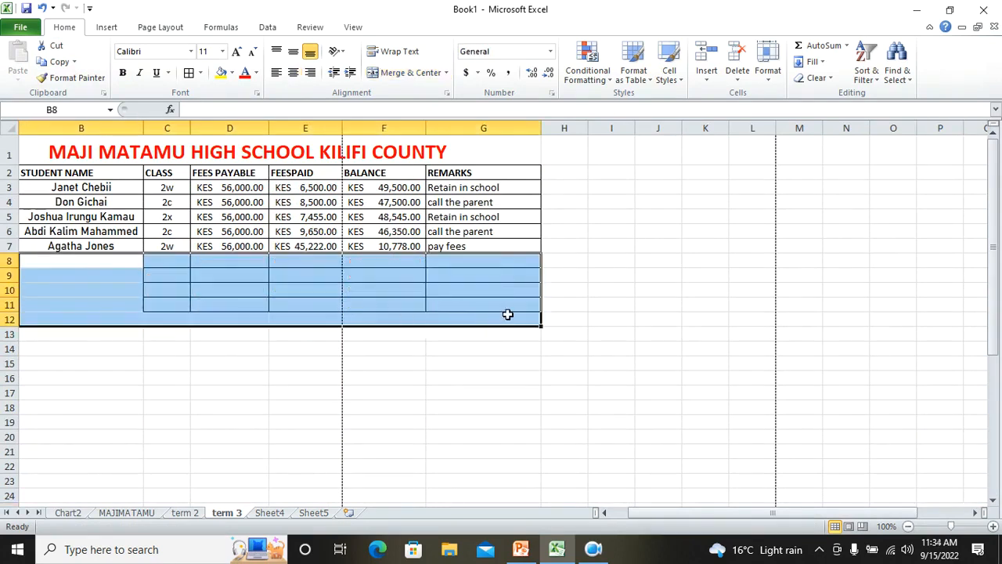
{"action": "right_click", "coordinate": [471, 300]}
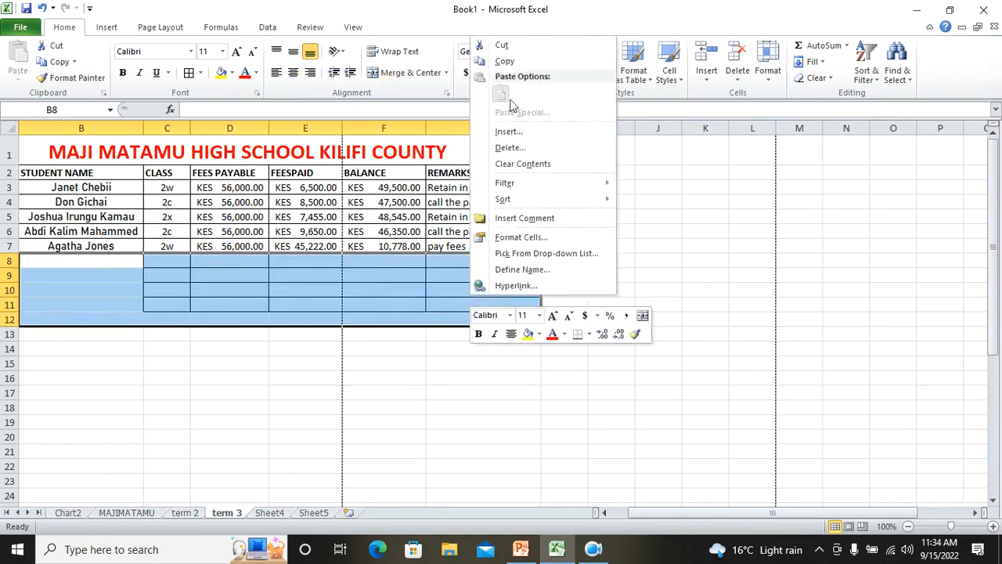
{"action": "left_click", "coordinate": [536, 165]}
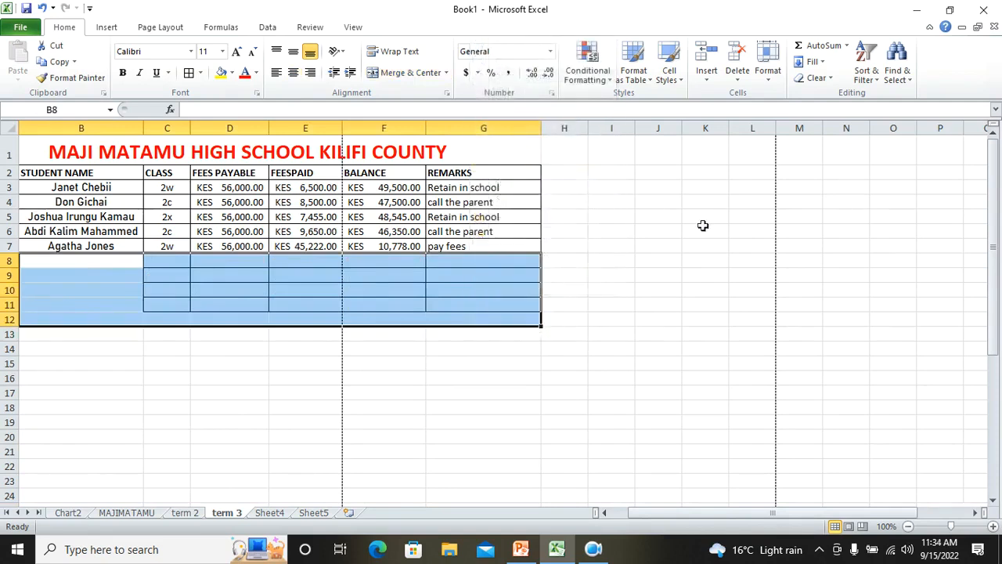
{"action": "left_click", "coordinate": [200, 74]}
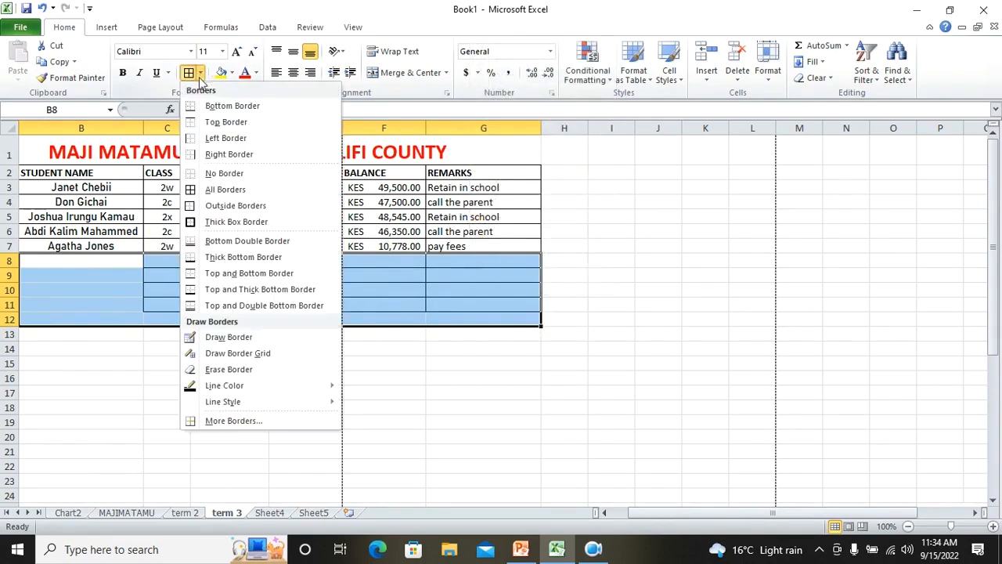
{"action": "left_click", "coordinate": [240, 175]}
{"action": "left_click", "coordinate": [743, 264]}
Reapply all borders to the last two student rows of the table
{"action": "left_click_drag", "start_coordinate": [68, 247], "coordinate": [470, 232]}
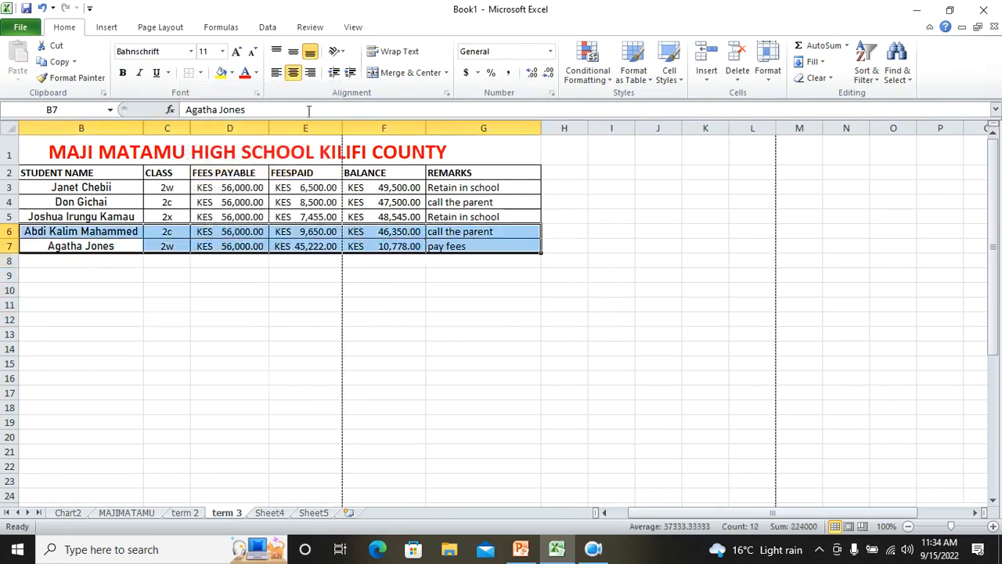
{"action": "left_click", "coordinate": [201, 72]}
{"action": "left_click", "coordinate": [227, 188]}
{"action": "left_click", "coordinate": [433, 307]}
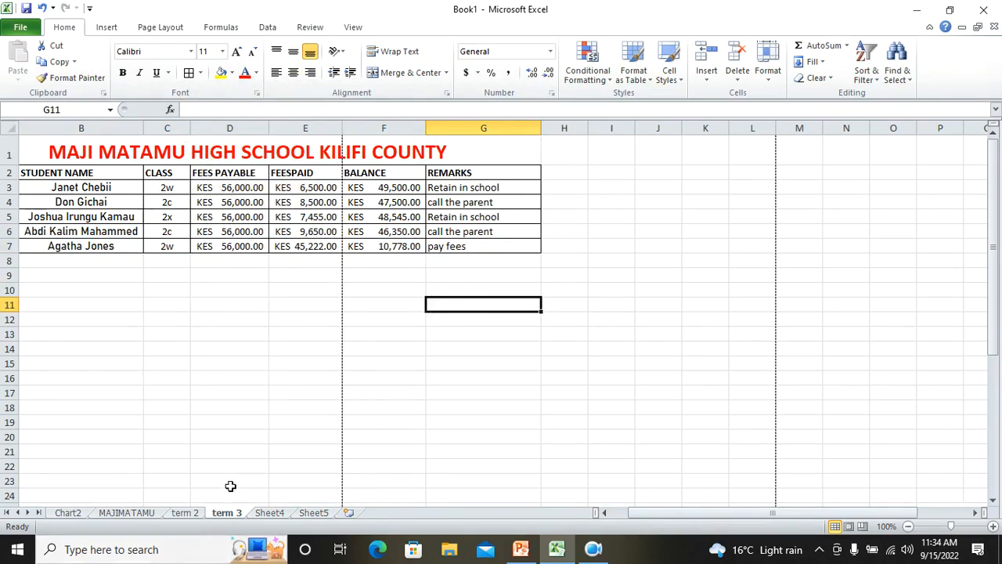
Sort the fees table by STUDENT NAME from A to Z, keeping the header row
{"action": "left_click_drag", "start_coordinate": [31, 173], "coordinate": [458, 242]}
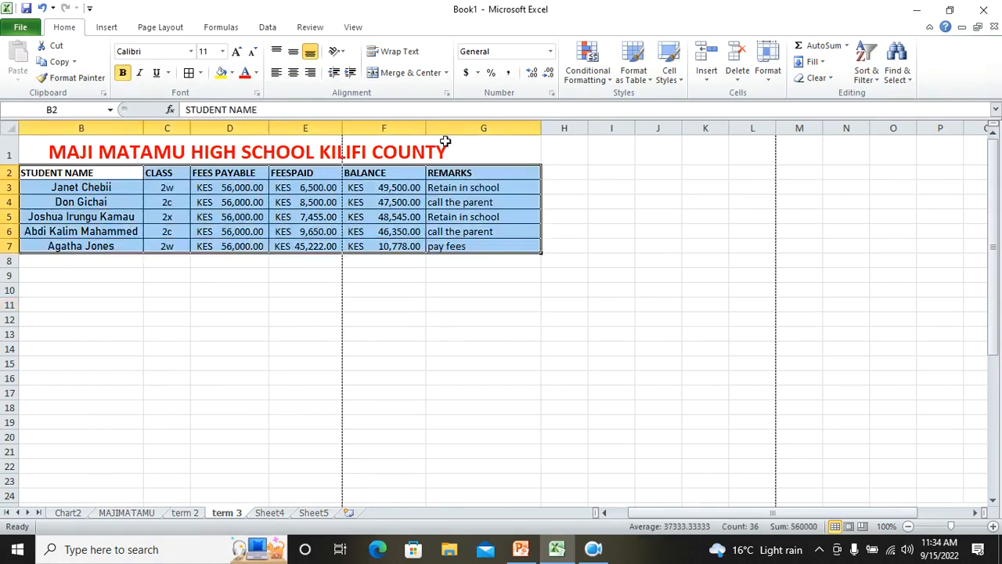
{"action": "left_click", "coordinate": [267, 27]}
{"action": "left_click", "coordinate": [345, 69]}
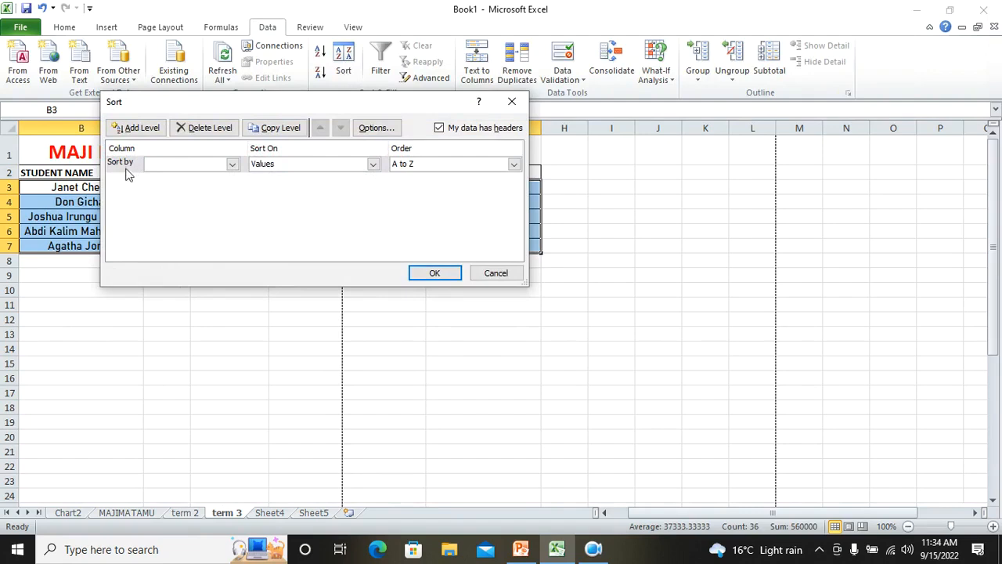
{"action": "left_click", "coordinate": [231, 168]}
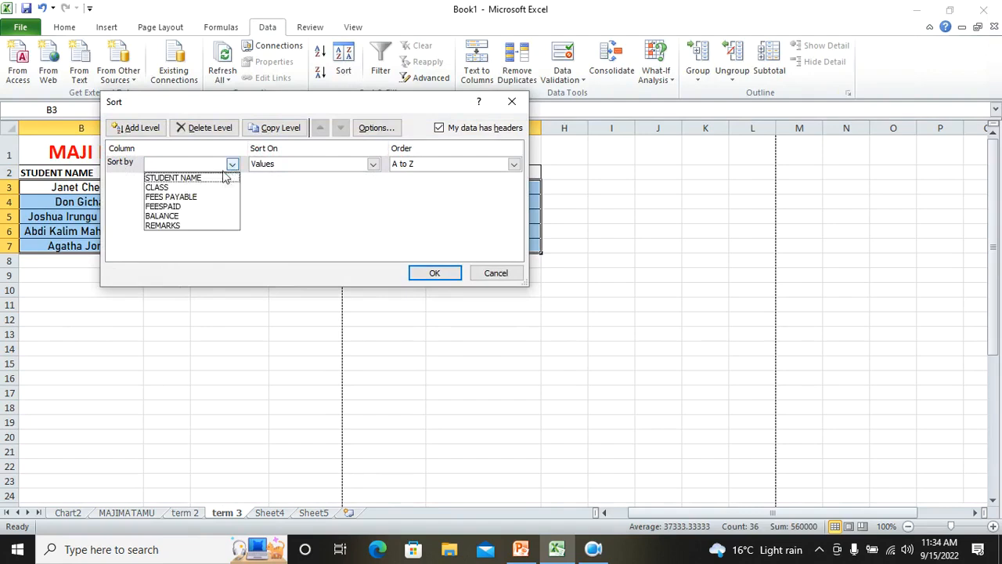
{"action": "left_click", "coordinate": [206, 178]}
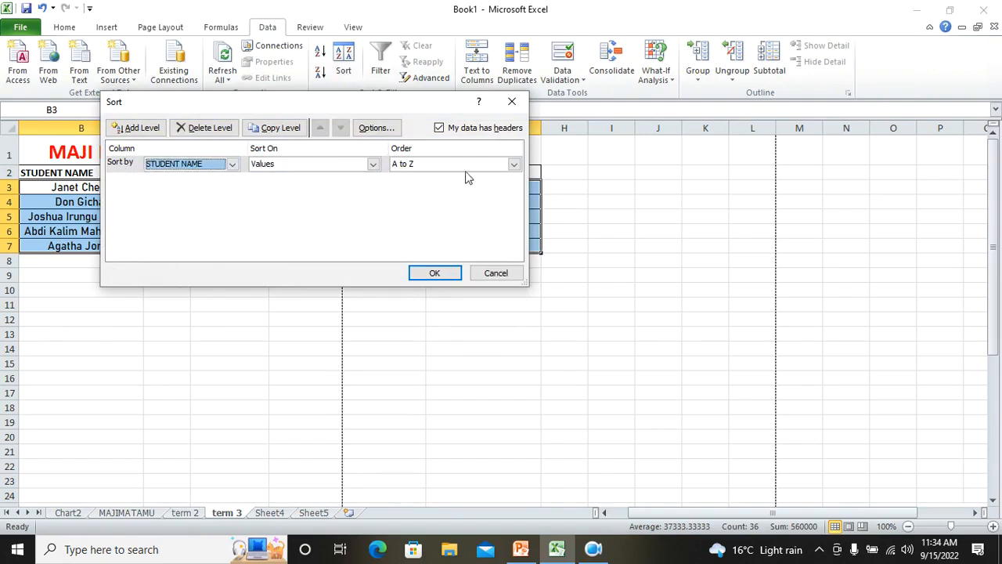
{"action": "left_click", "coordinate": [440, 129]}
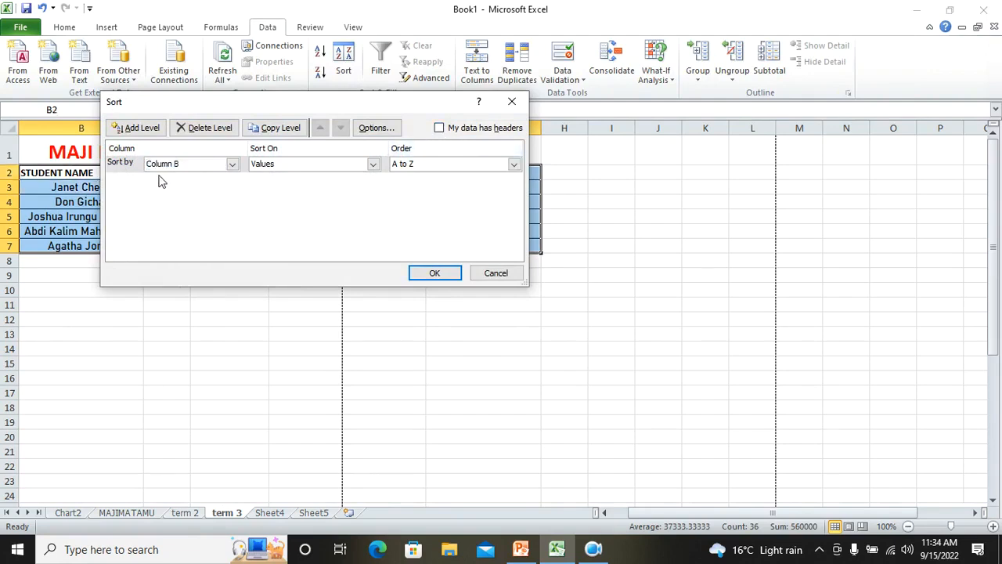
{"action": "left_click", "coordinate": [440, 128]}
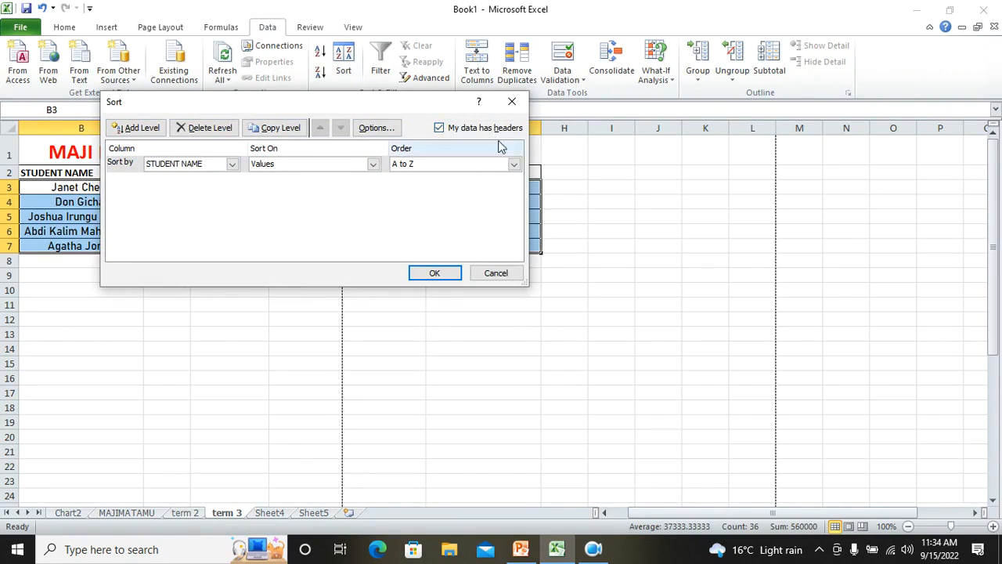
{"action": "left_click", "coordinate": [435, 272]}
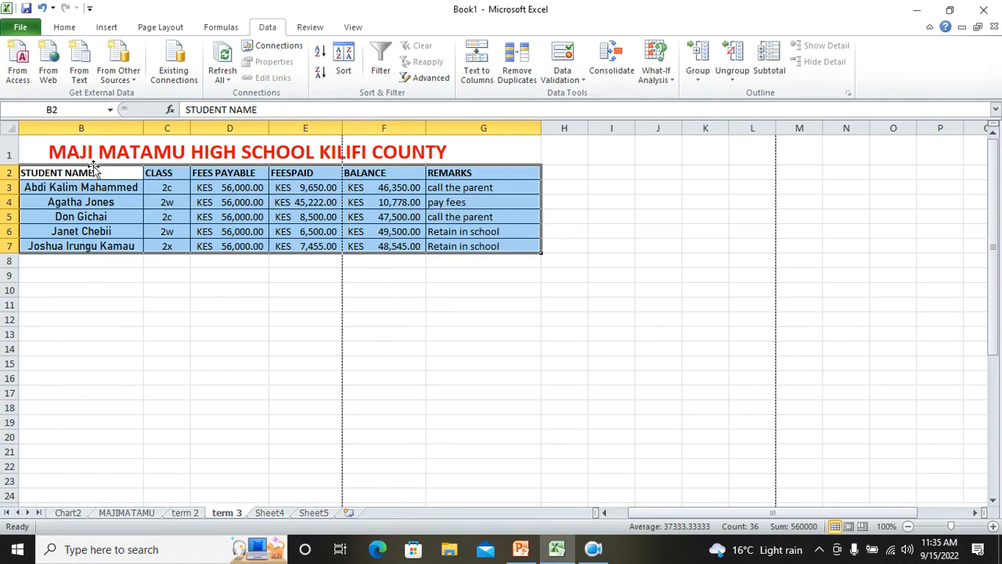
Turn on AutoFilter for the fees table's header row
{"action": "left_click", "coordinate": [133, 260]}
{"action": "left_click_drag", "start_coordinate": [59, 174], "coordinate": [473, 246]}
{"action": "left_click", "coordinate": [382, 71]}
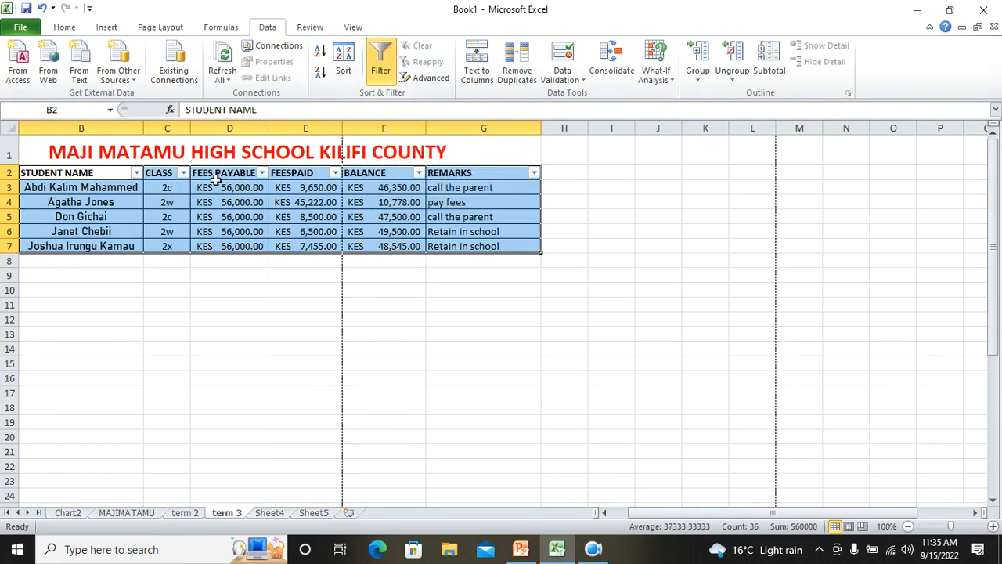
{"action": "left_click", "coordinate": [380, 72]}
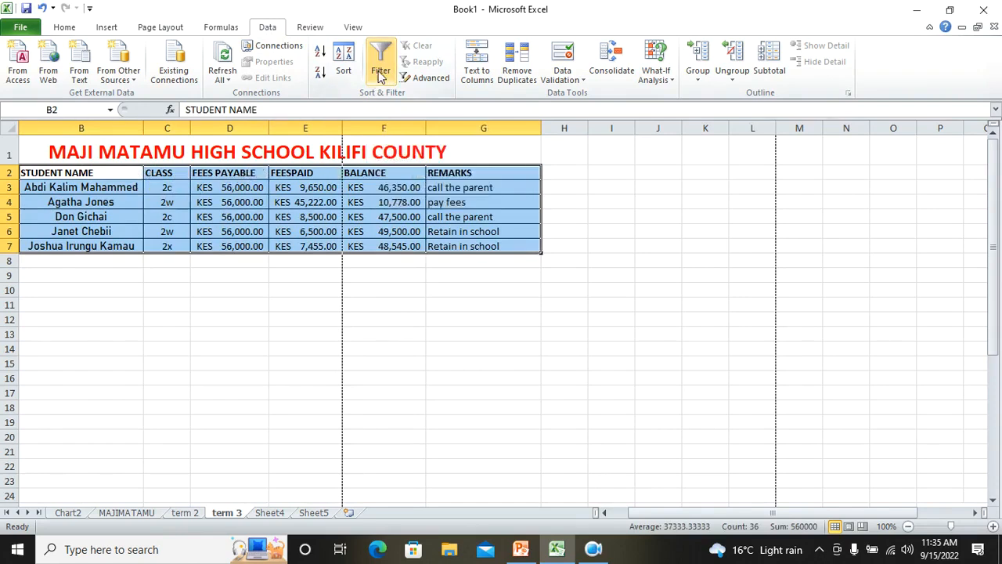
{"action": "left_click", "coordinate": [381, 73]}
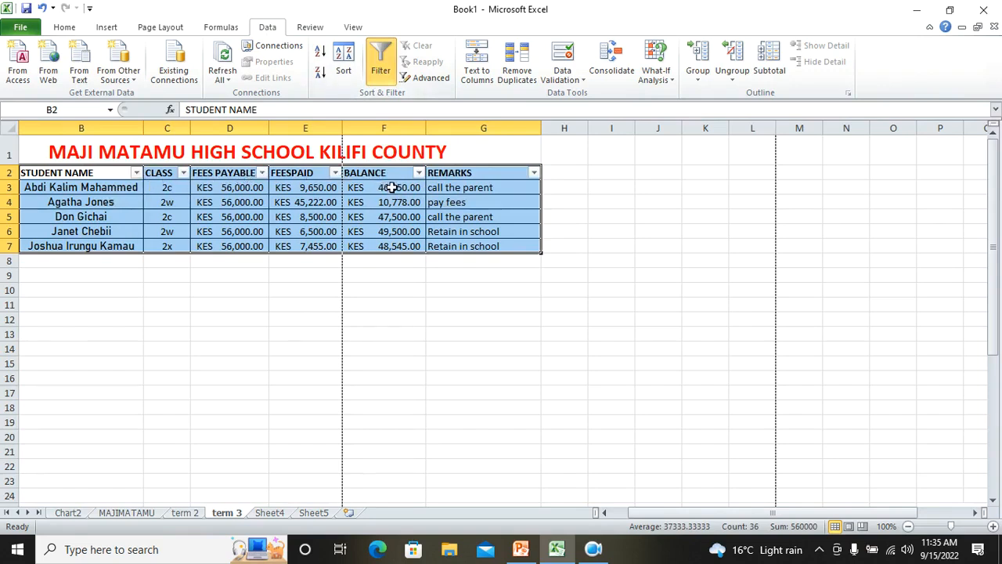
Filter the REMARKS column to show only students marked Retain in school
{"action": "left_click", "coordinate": [534, 173]}
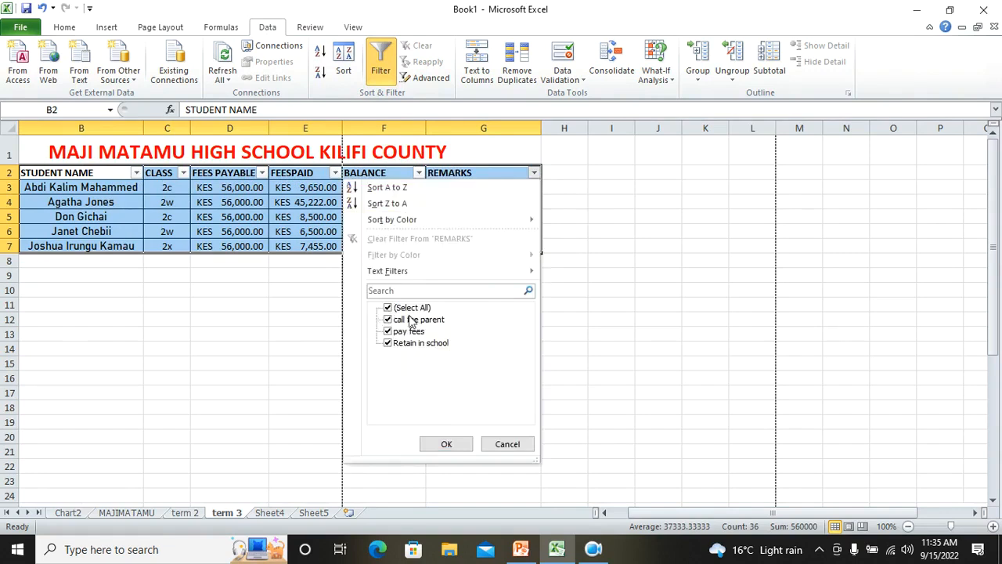
{"action": "left_click", "coordinate": [385, 308]}
{"action": "left_click", "coordinate": [386, 307]}
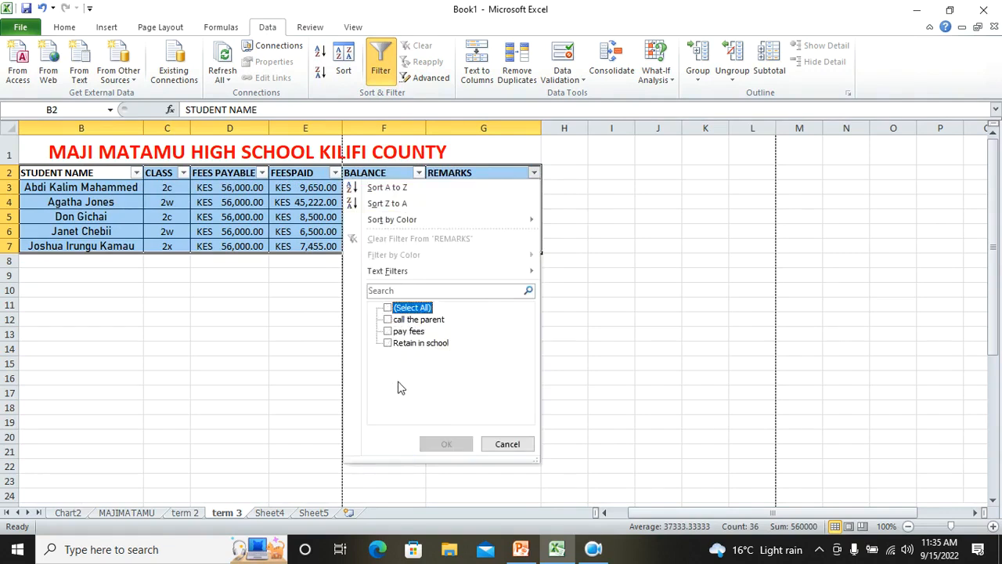
{"action": "left_click", "coordinate": [388, 343]}
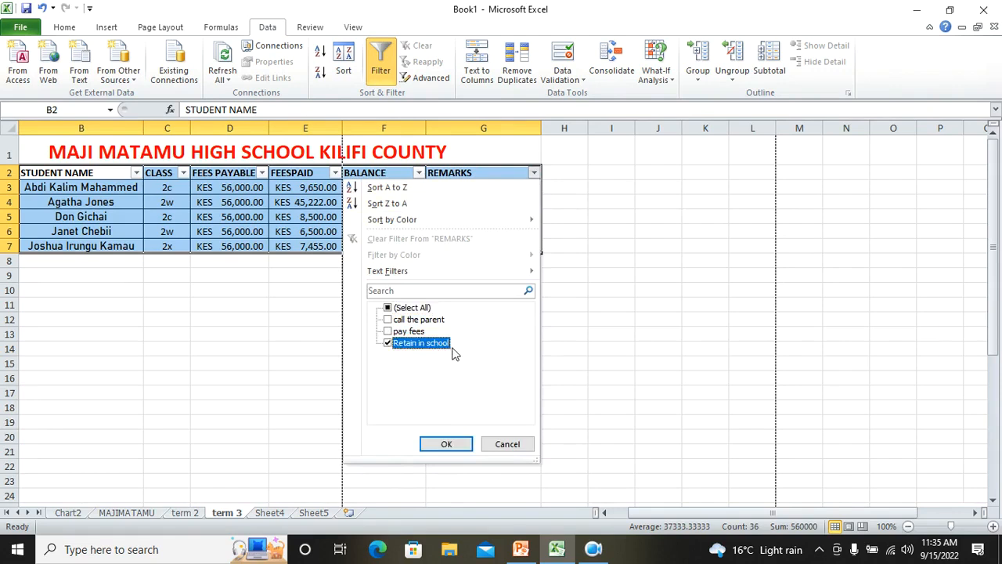
{"action": "left_click", "coordinate": [451, 444]}
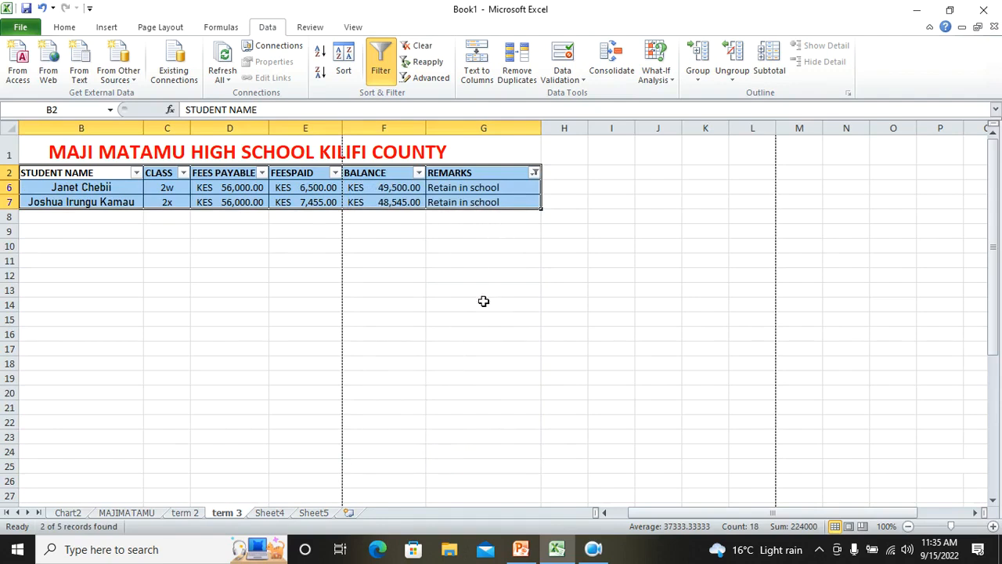
Extend the REMARKS filter so it also shows students marked call the parent
{"action": "left_click", "coordinate": [535, 173]}
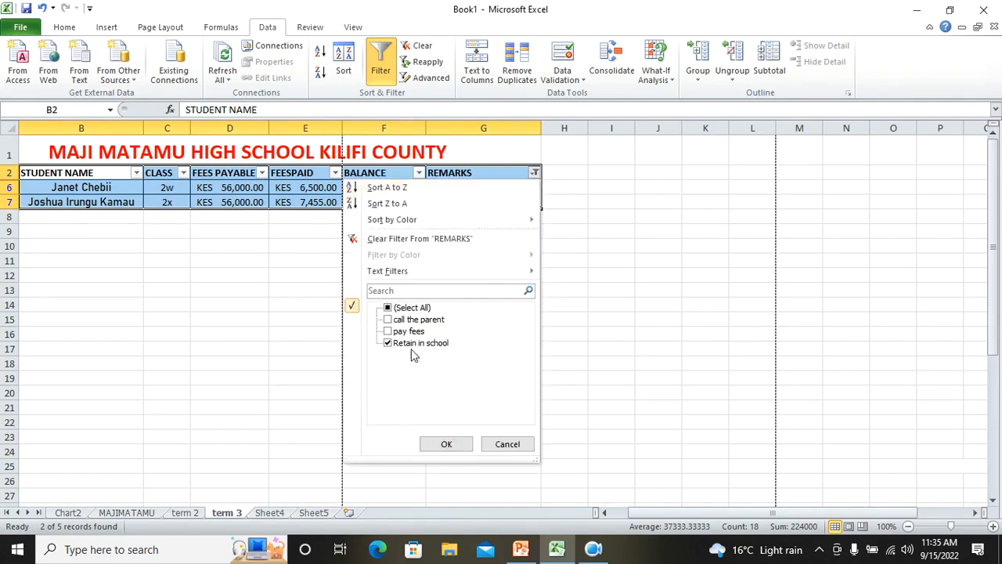
{"action": "left_click", "coordinate": [401, 320]}
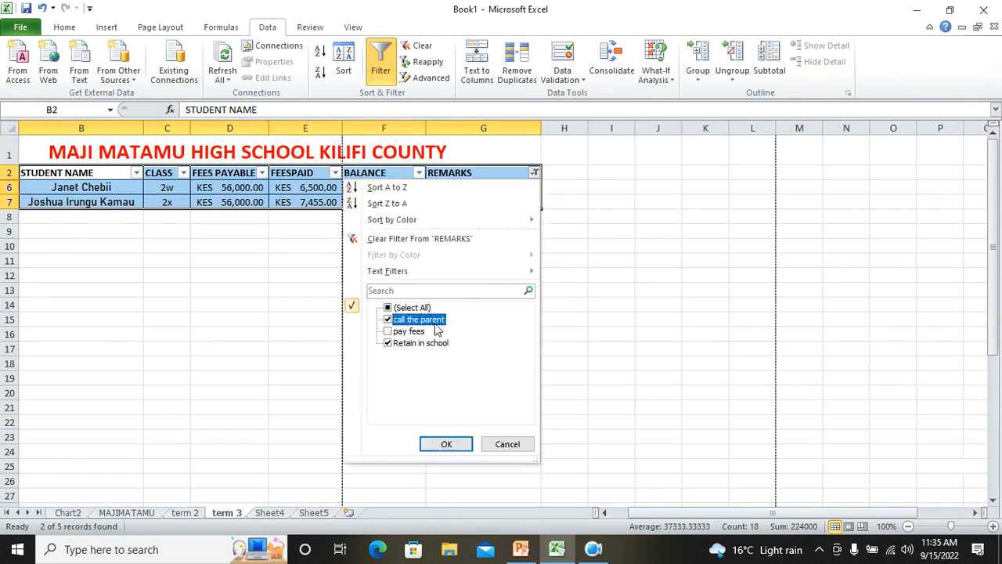
{"action": "left_click", "coordinate": [445, 444]}
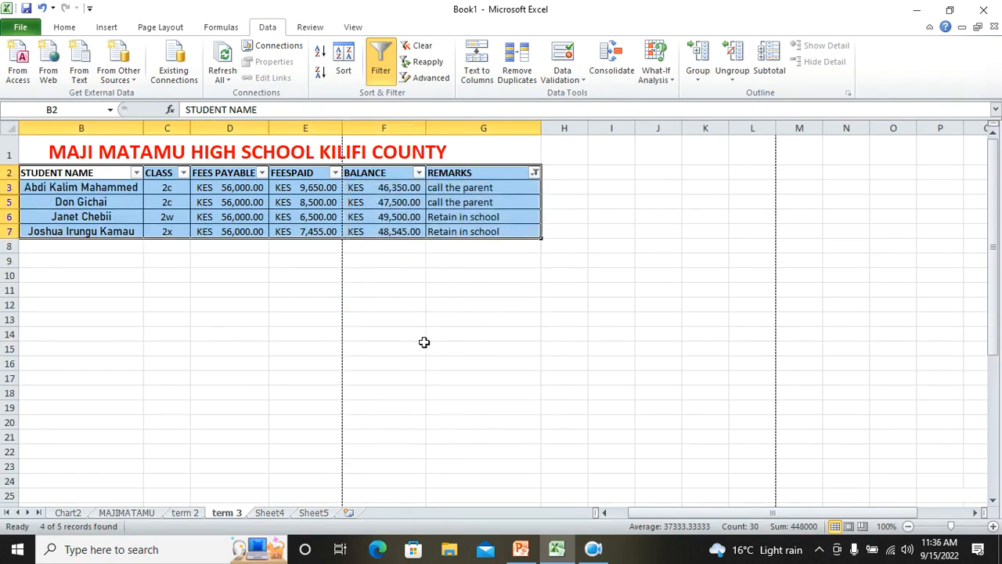
Turn off AutoFilter on the fees table so all student rows show again
{"action": "left_click", "coordinate": [378, 71]}
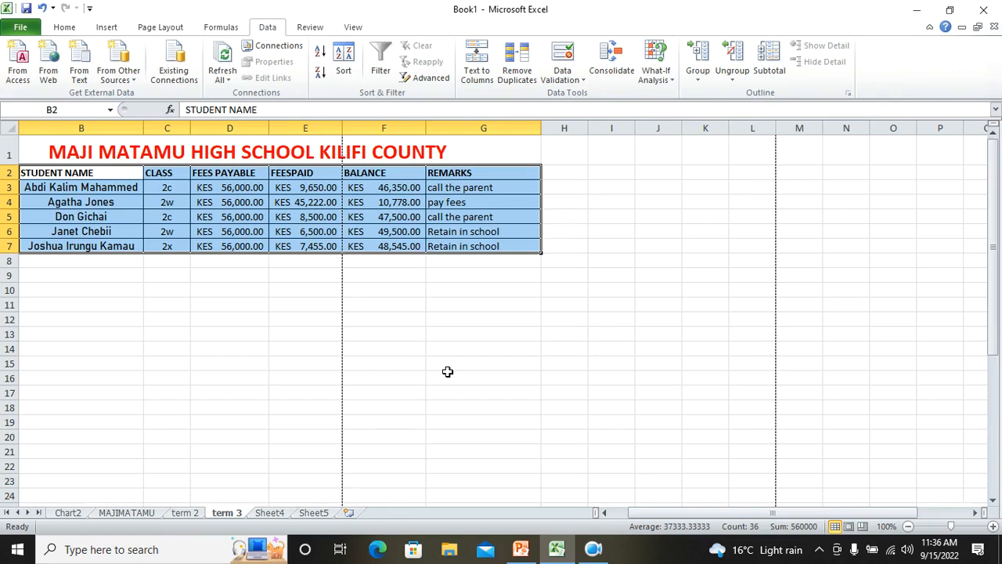
{"action": "left_click", "coordinate": [302, 317]}
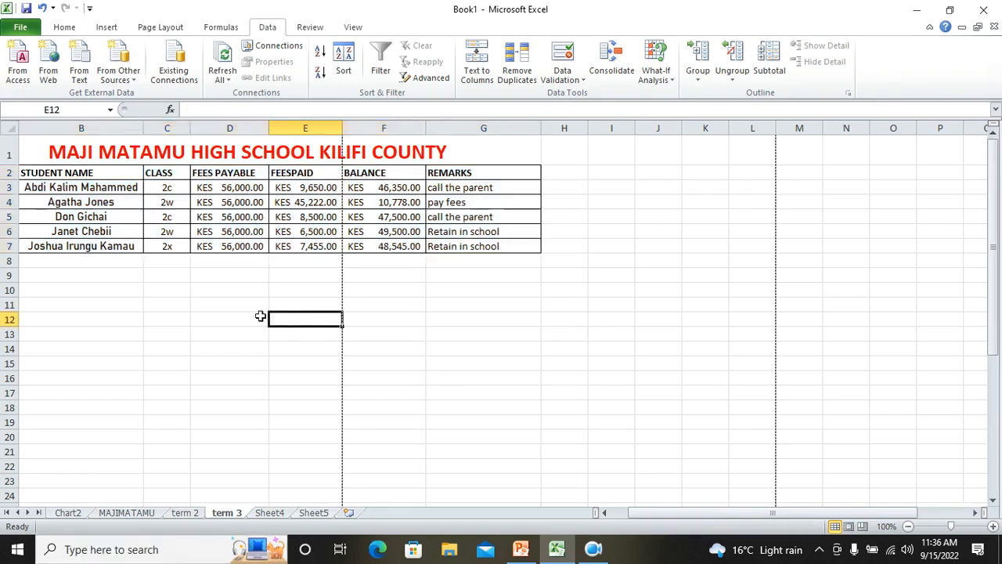
Select the fees table and try adding BALANCE subtotals, cancelling the Subtotal dialog
{"action": "left_click_drag", "start_coordinate": [43, 170], "coordinate": [467, 246]}
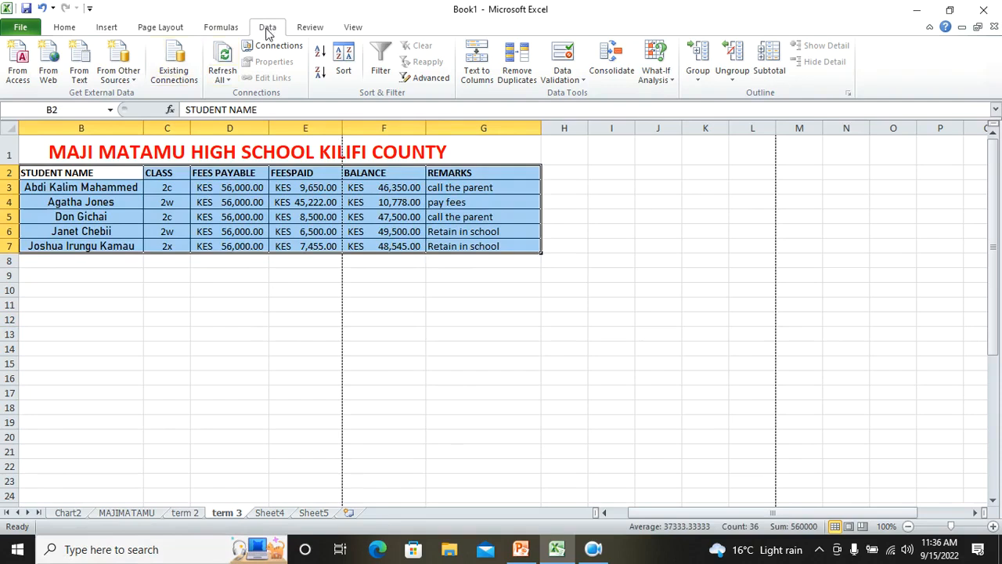
{"action": "left_click", "coordinate": [769, 63]}
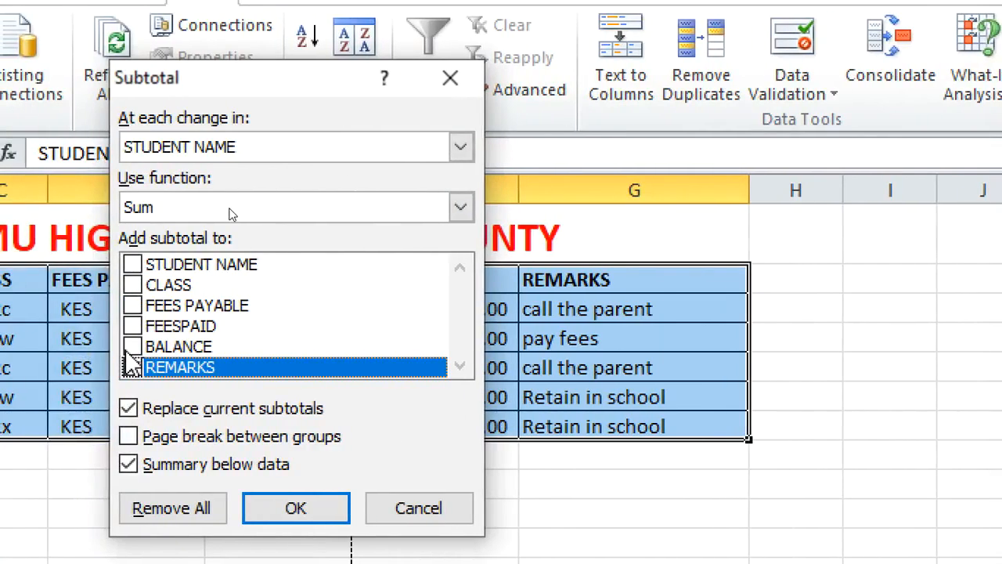
{"action": "left_click", "coordinate": [131, 367]}
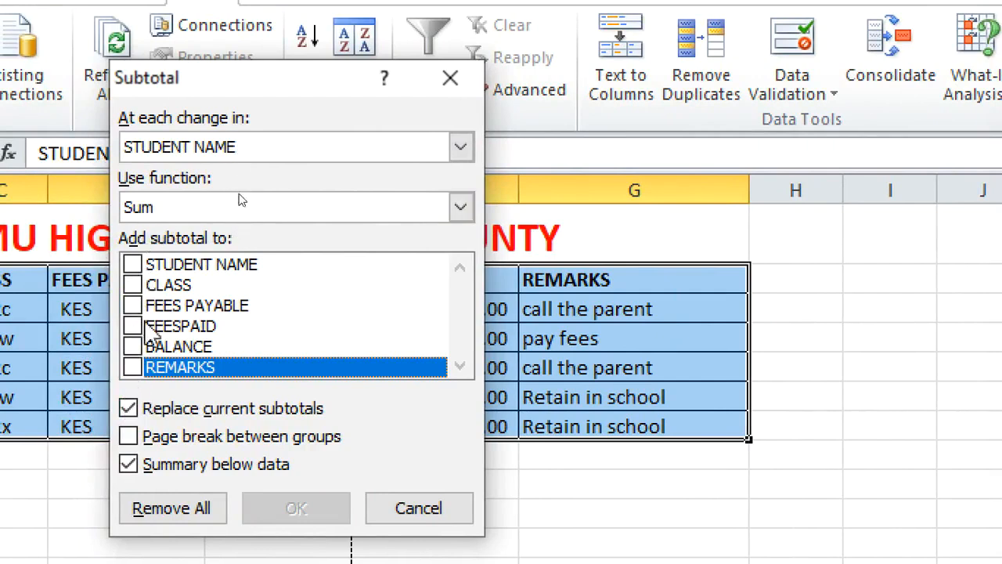
{"action": "left_click", "coordinate": [135, 347]}
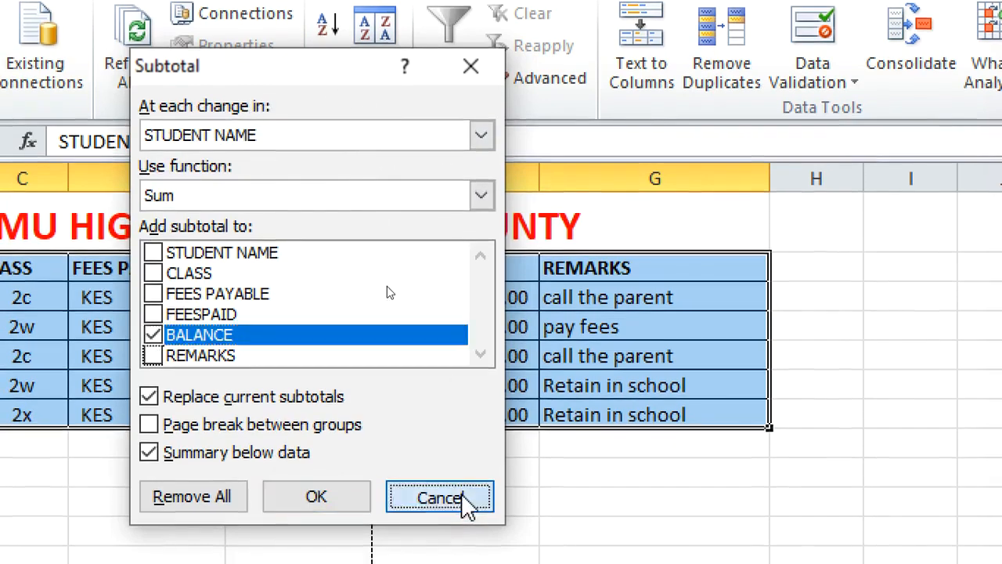
{"action": "left_click", "coordinate": [454, 510]}
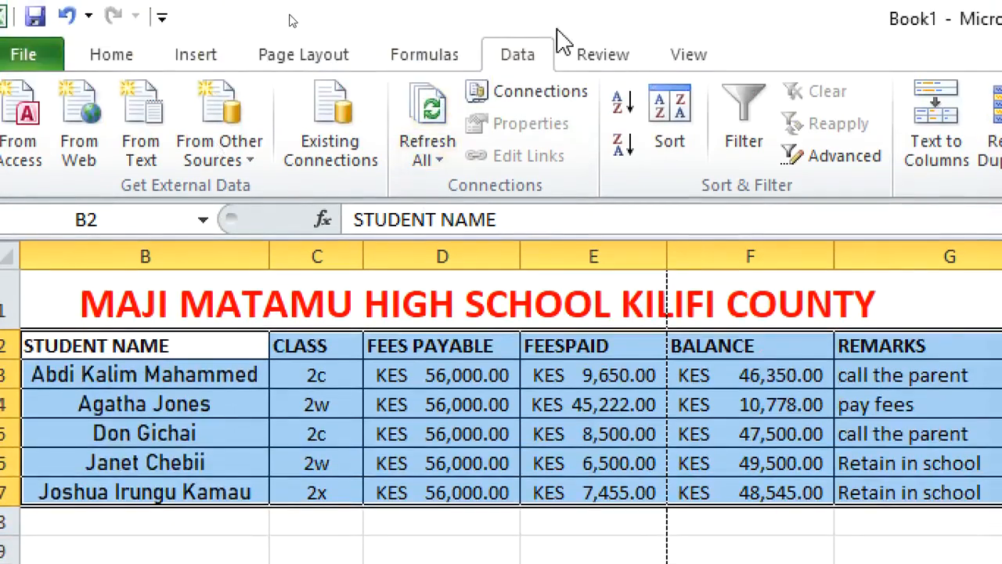
Sort the fees table by CLASS from A to Z
{"action": "left_click", "coordinate": [656, 113]}
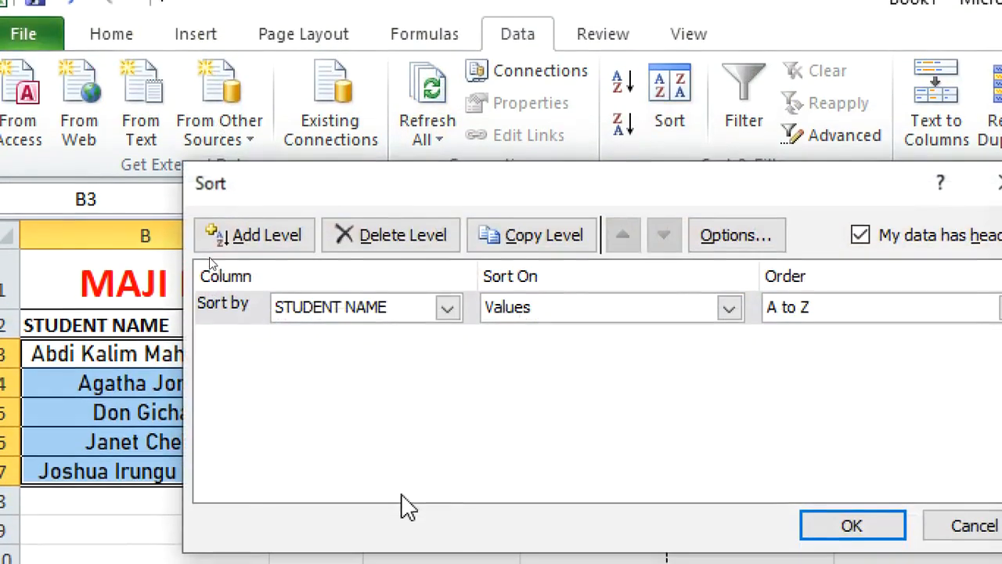
{"action": "left_click", "coordinate": [447, 307]}
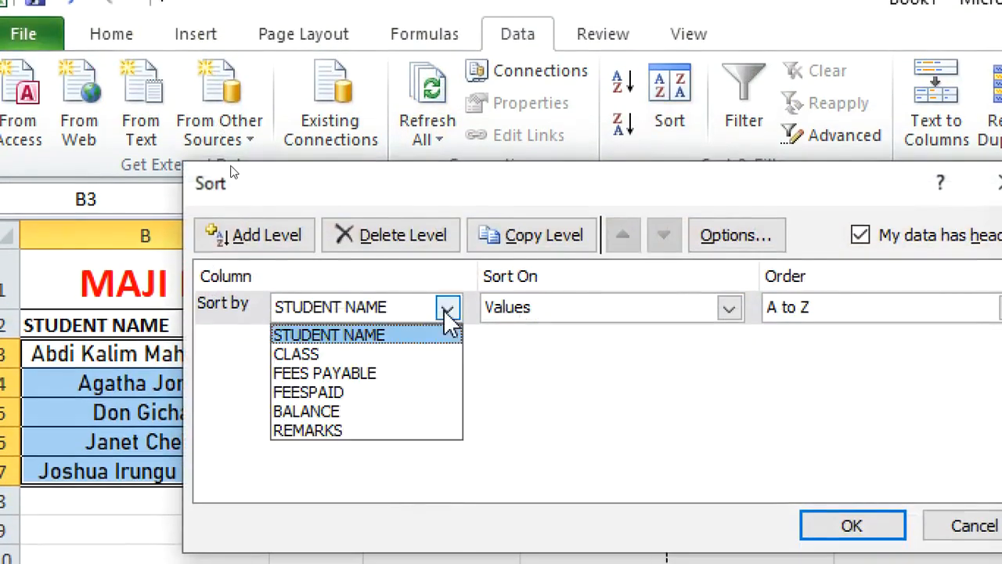
{"action": "left_click", "coordinate": [423, 356]}
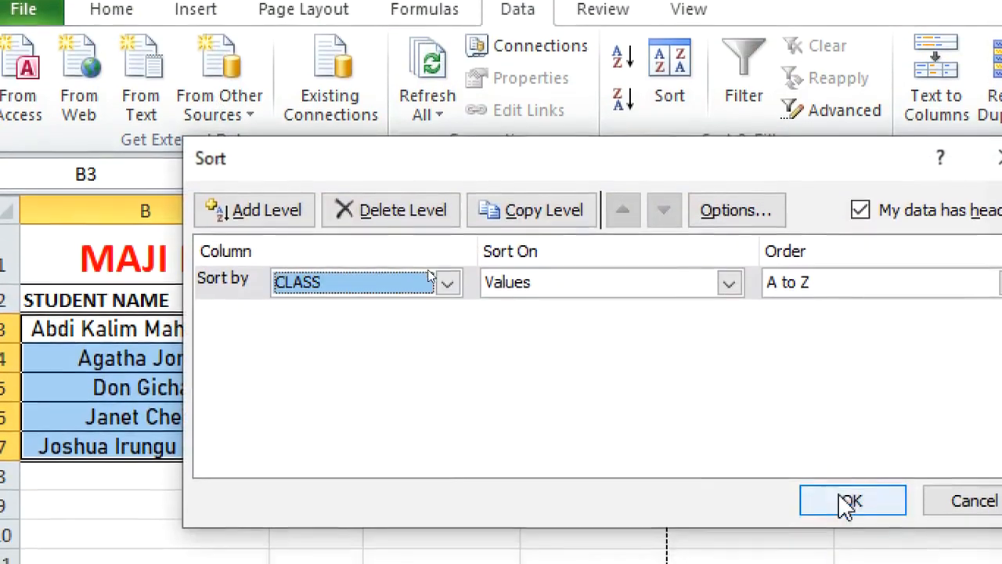
{"action": "left_click", "coordinate": [847, 526]}
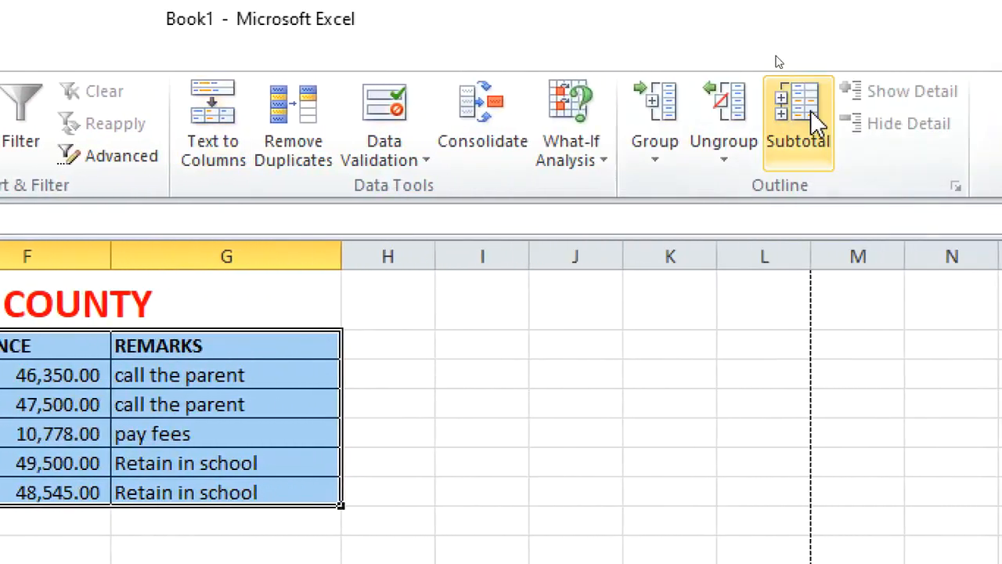
Add Sum subtotals of BALANCE at each change in CLASS, unticking REMARKS
{"action": "left_click", "coordinate": [988, 118]}
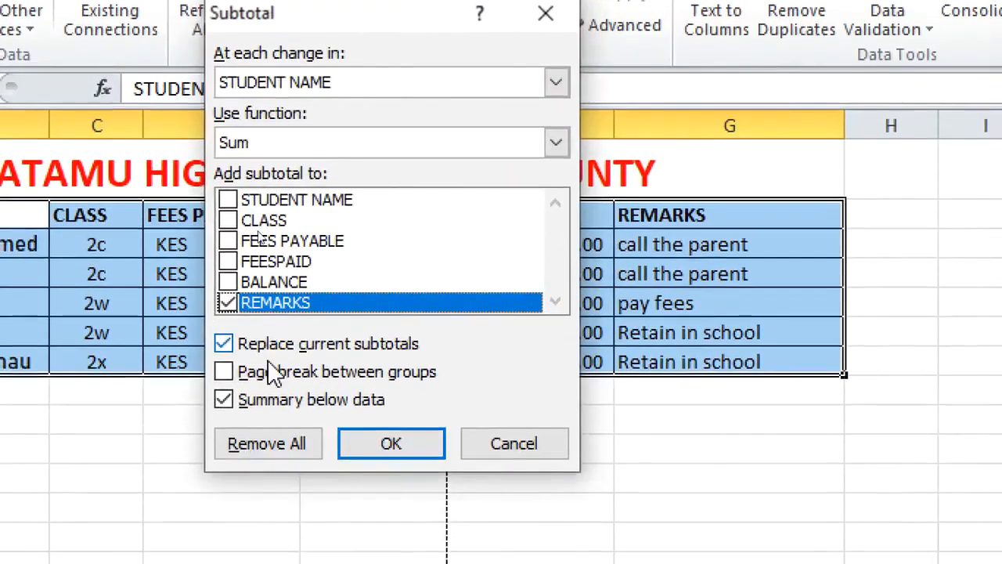
{"action": "left_click", "coordinate": [337, 94]}
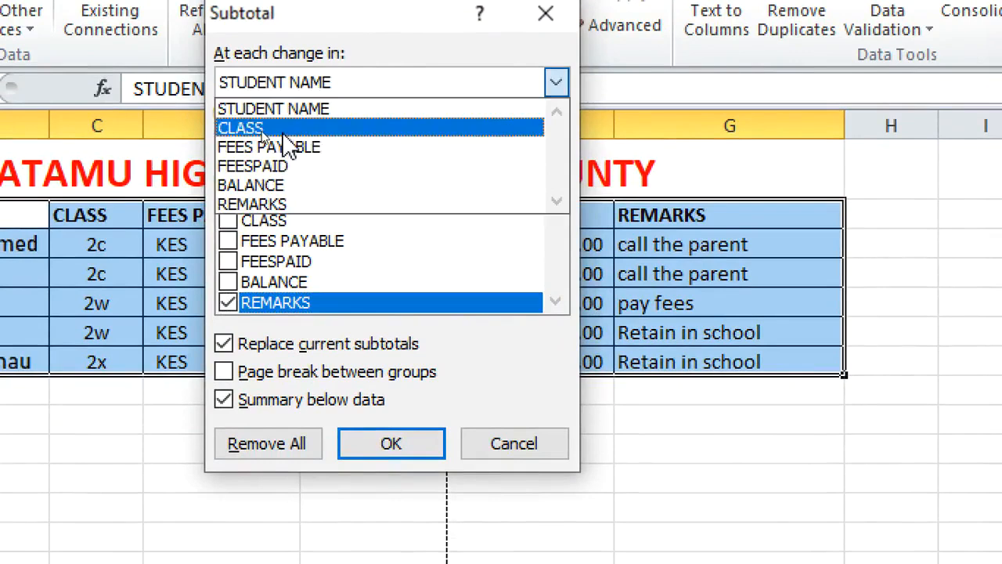
{"action": "left_click", "coordinate": [286, 129]}
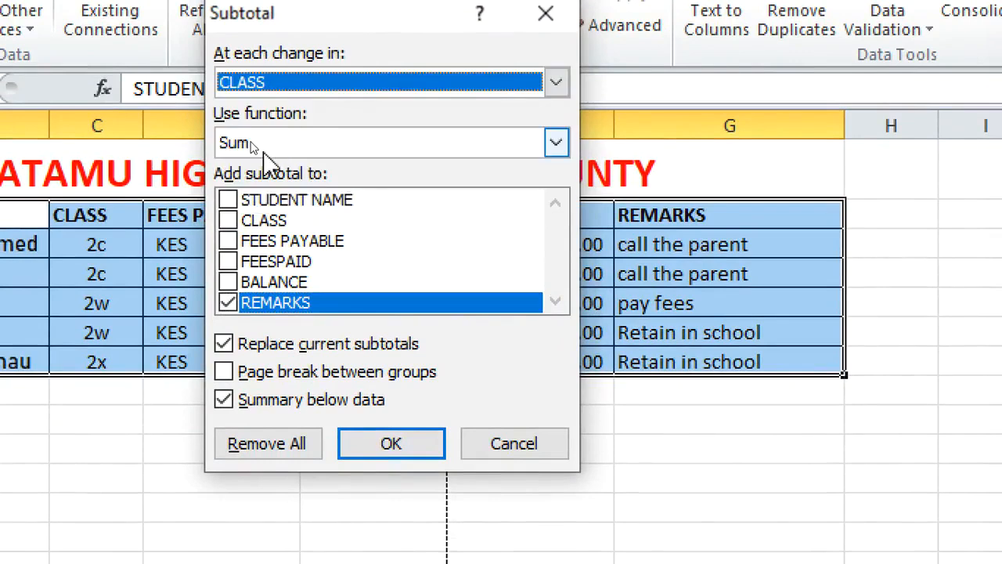
{"action": "left_click", "coordinate": [233, 304]}
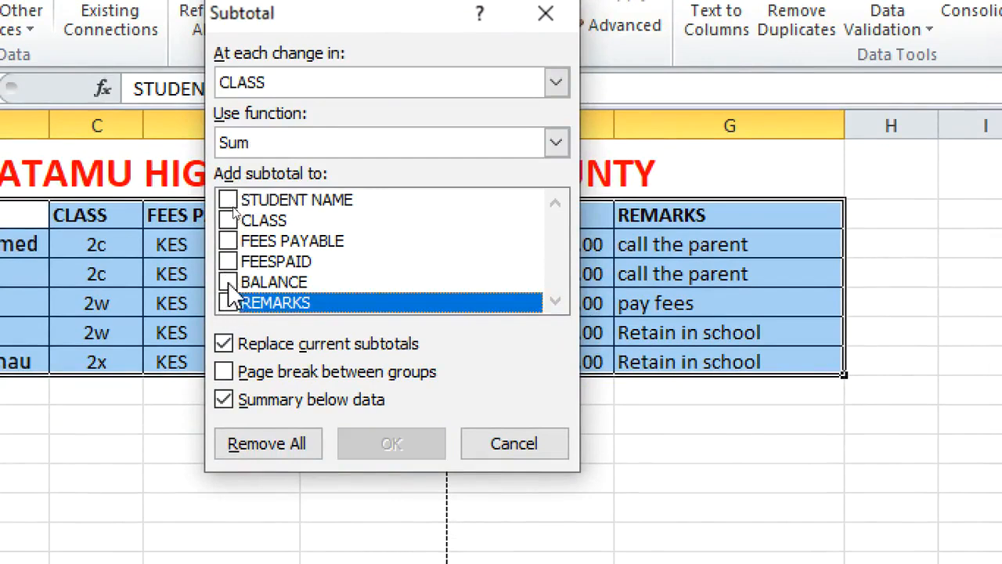
{"action": "left_click", "coordinate": [227, 284]}
{"action": "left_click", "coordinate": [376, 441]}
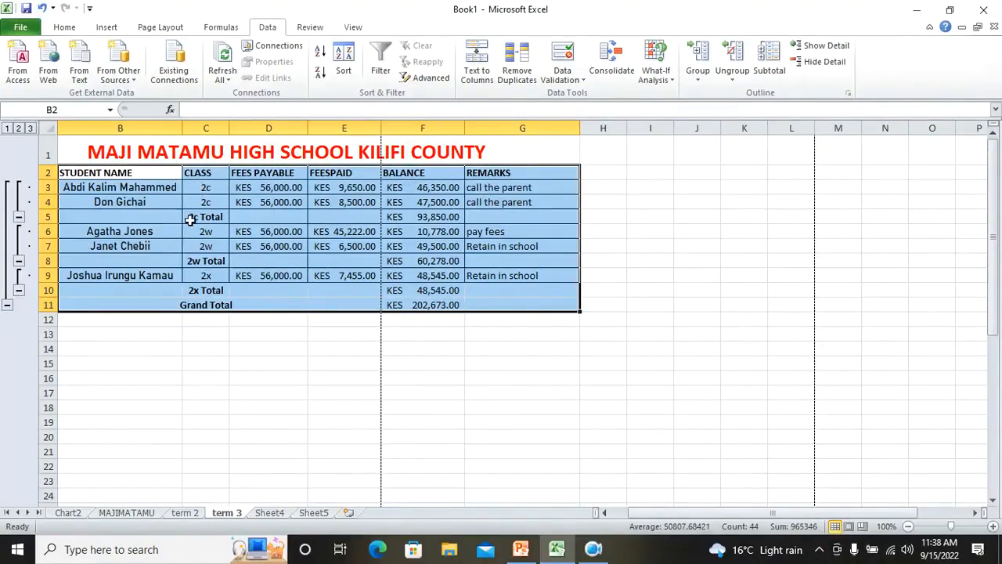
Switch the subtotal outline between levels 1, 2 and 3 to compare the summary views
{"action": "left_click", "coordinate": [422, 219]}
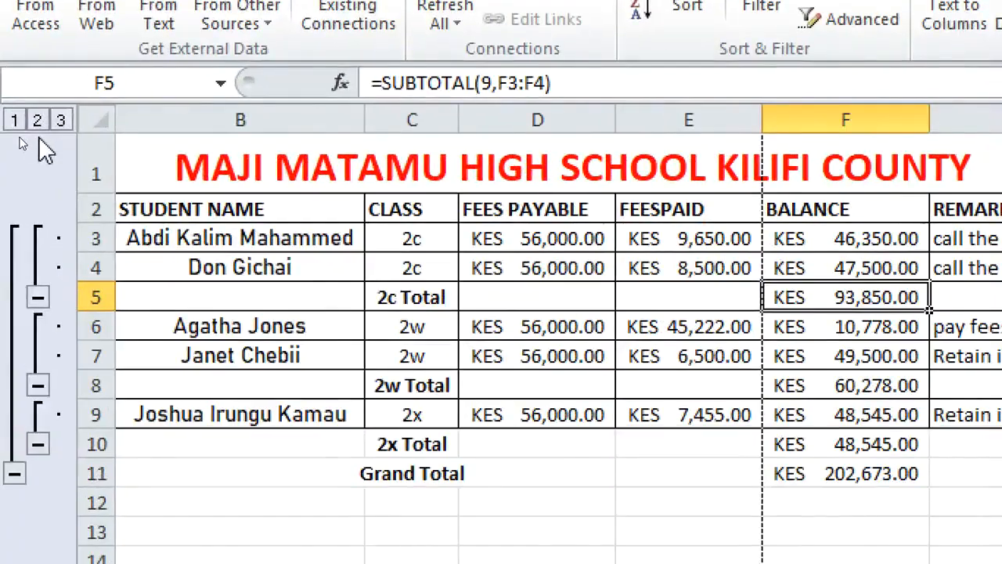
{"action": "left_click", "coordinate": [14, 120]}
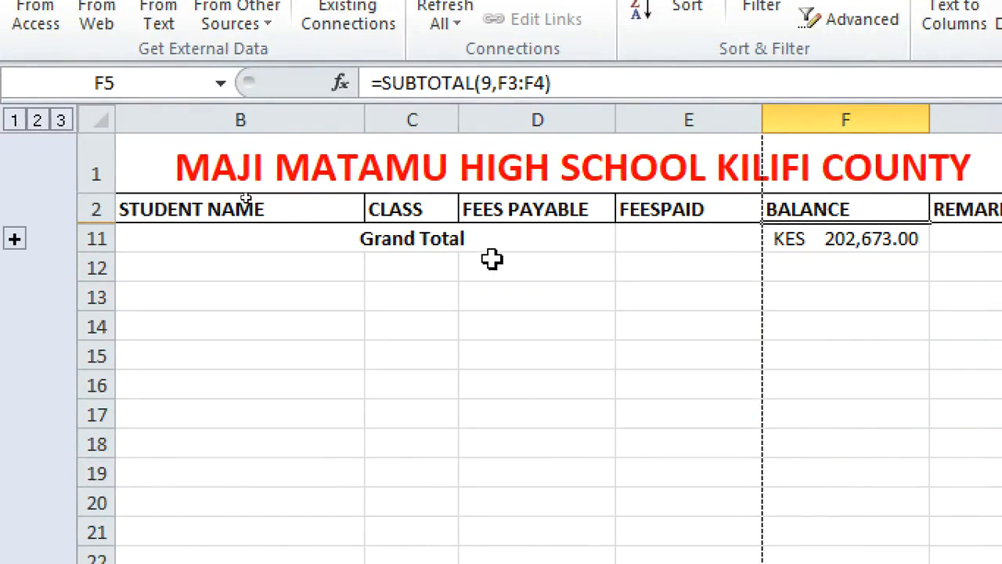
{"action": "left_click", "coordinate": [37, 122]}
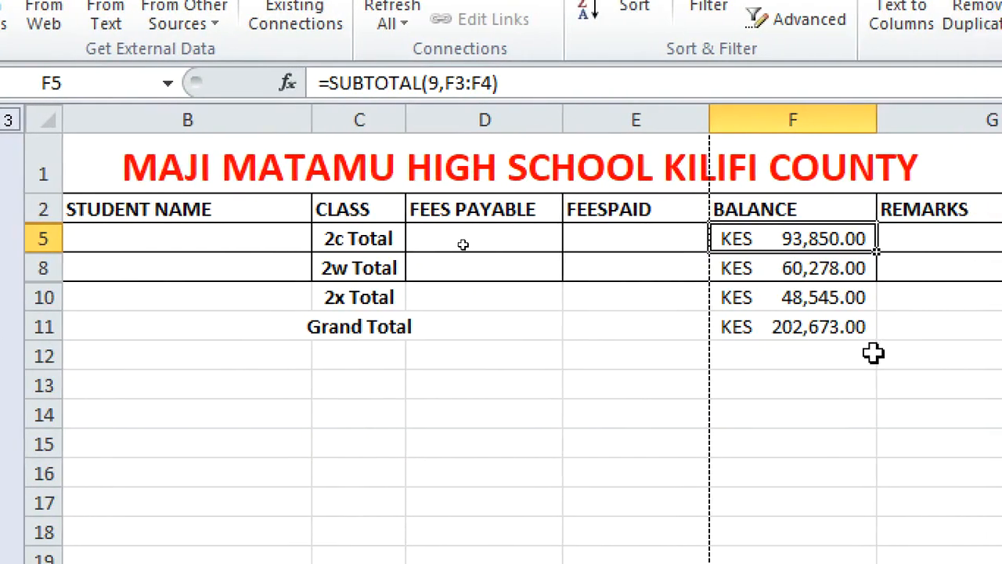
{"action": "left_click", "coordinate": [66, 120]}
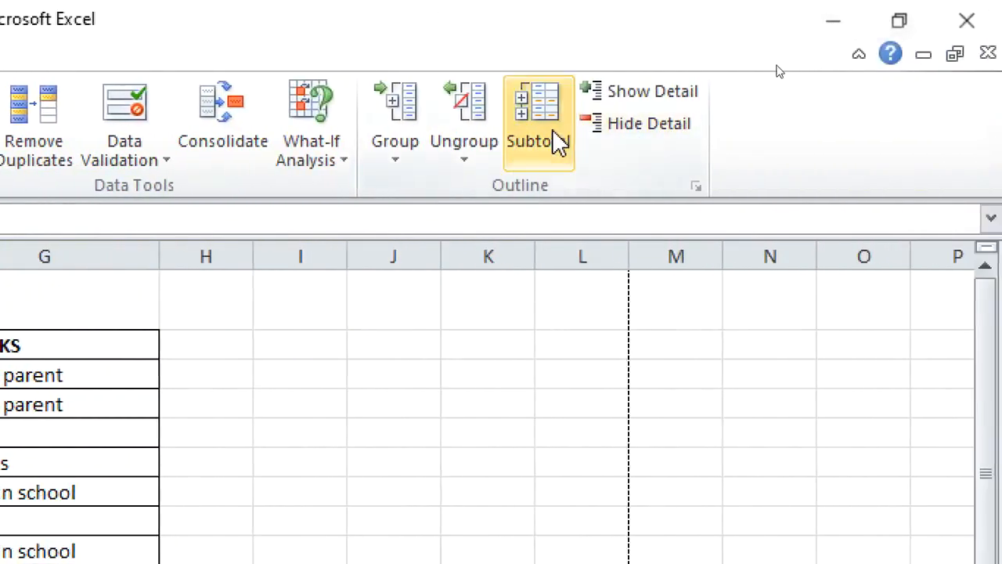
Remove all subtotals from the fees table
{"action": "left_click", "coordinate": [557, 143]}
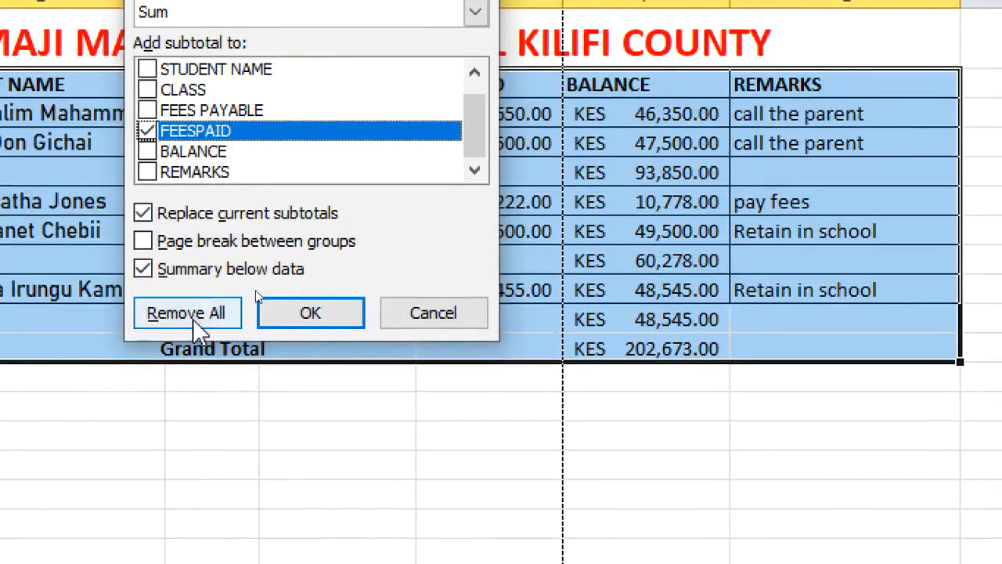
{"action": "left_click", "coordinate": [194, 313]}
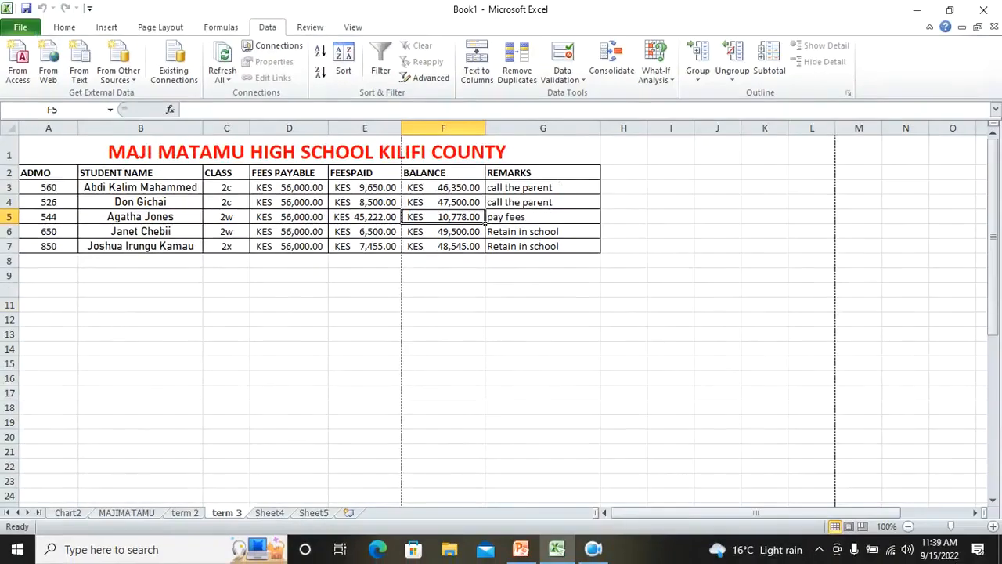
On Sheet4, fill range A1:E6 with the standard Green colour and apply all borders
{"action": "left_click", "coordinate": [269, 513]}
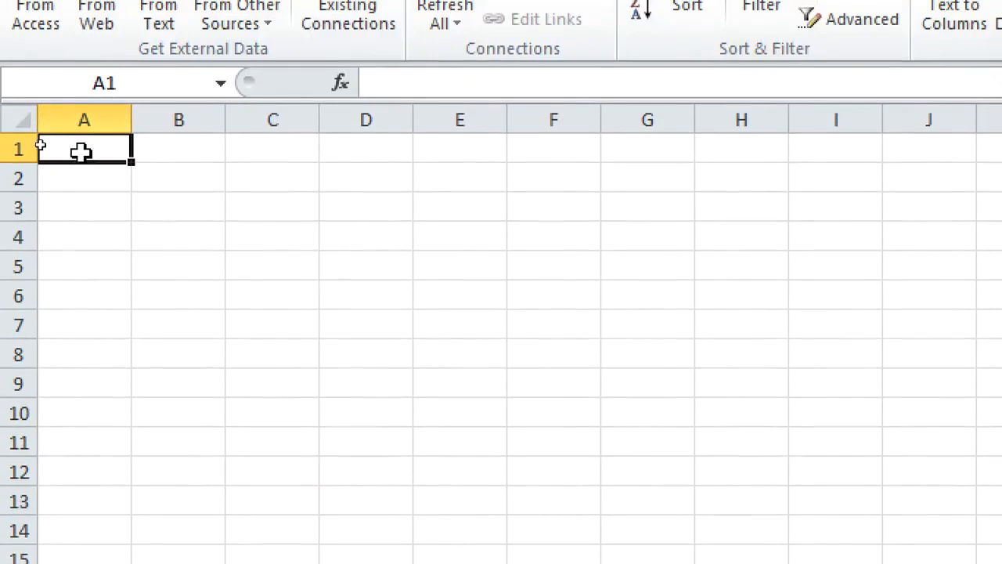
{"action": "left_click_drag", "start_coordinate": [81, 141], "coordinate": [494, 298]}
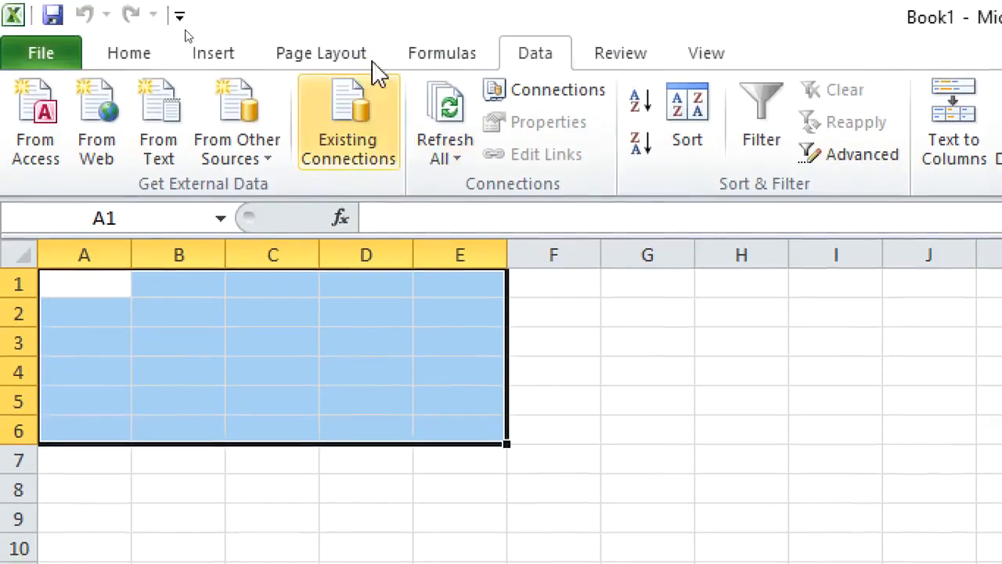
{"action": "left_click", "coordinate": [138, 51]}
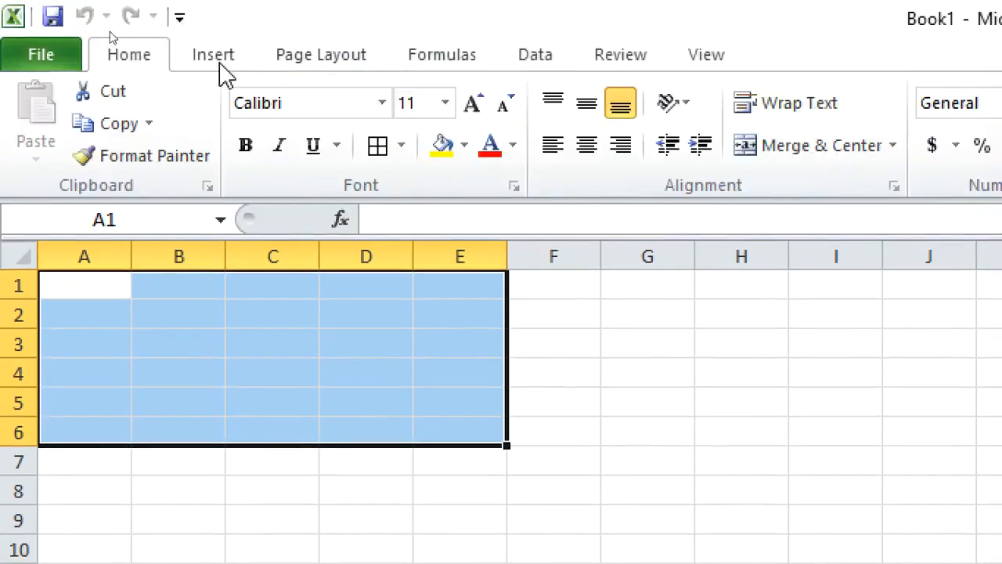
{"action": "left_click", "coordinate": [466, 145]}
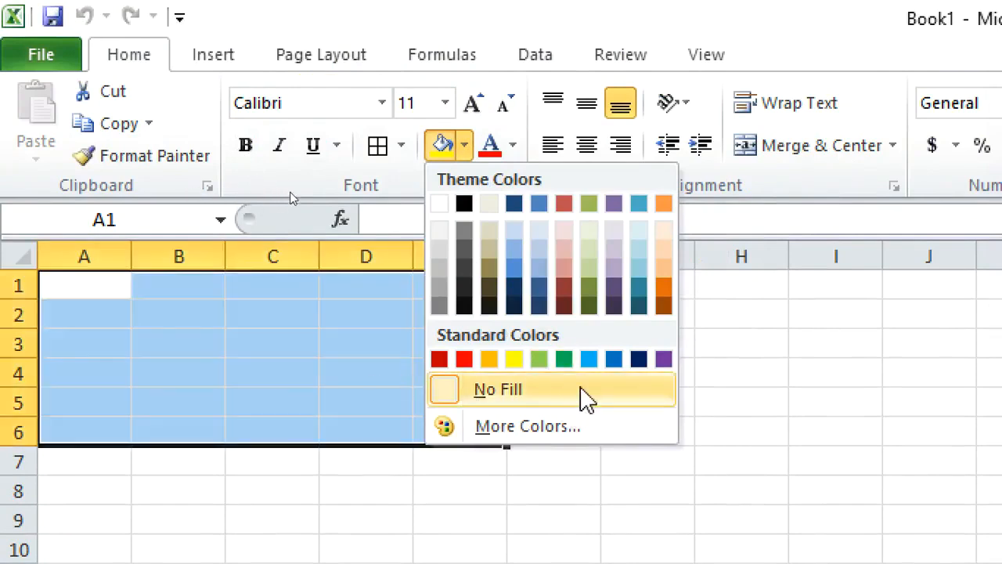
{"action": "left_click", "coordinate": [564, 361]}
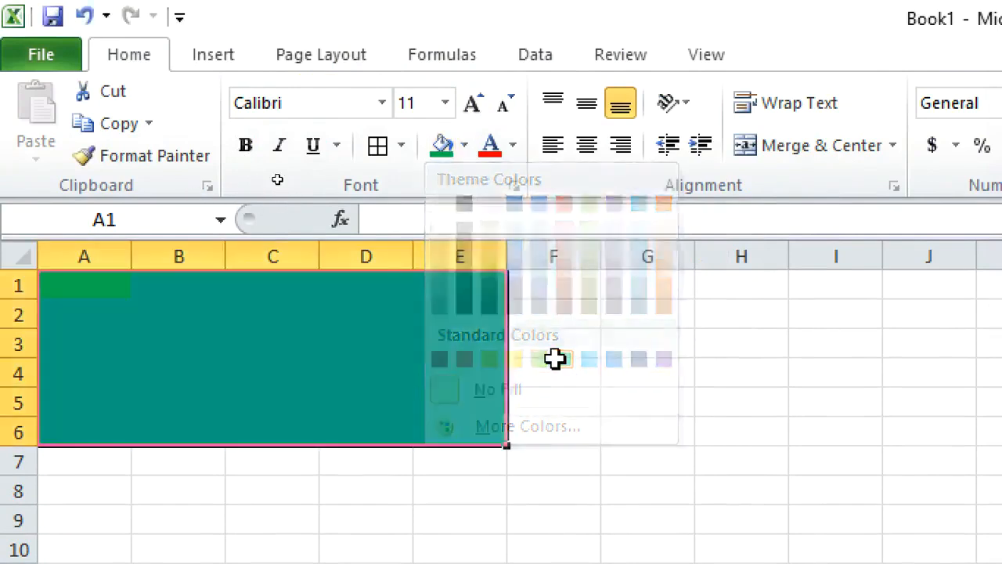
{"action": "left_click", "coordinate": [375, 149]}
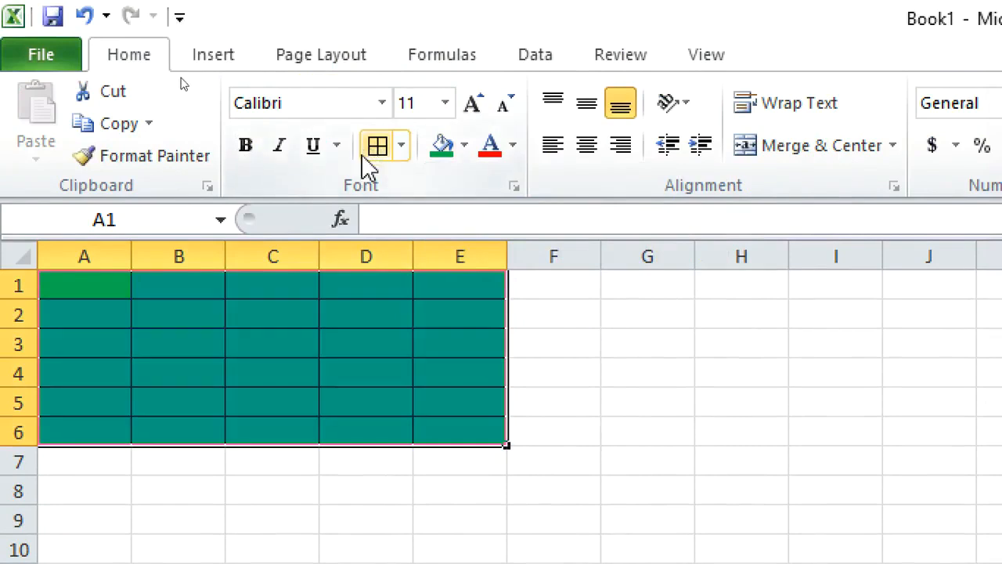
{"action": "left_click", "coordinate": [708, 439]}
Apply data validation to A1:E6 allowing only whole numbers between 1000 and 10000
{"action": "left_click_drag", "start_coordinate": [54, 279], "coordinate": [436, 429]}
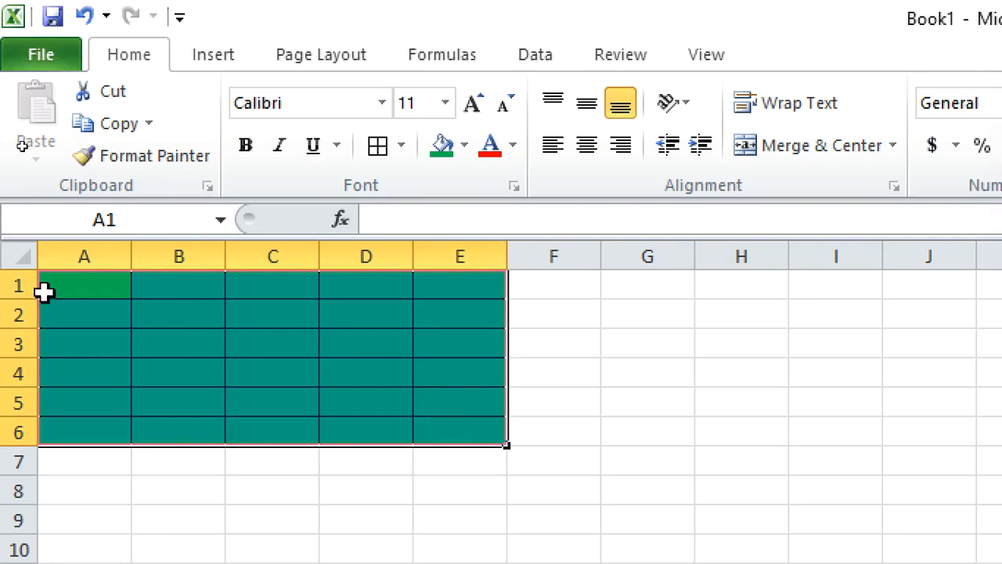
{"action": "left_click", "coordinate": [548, 58]}
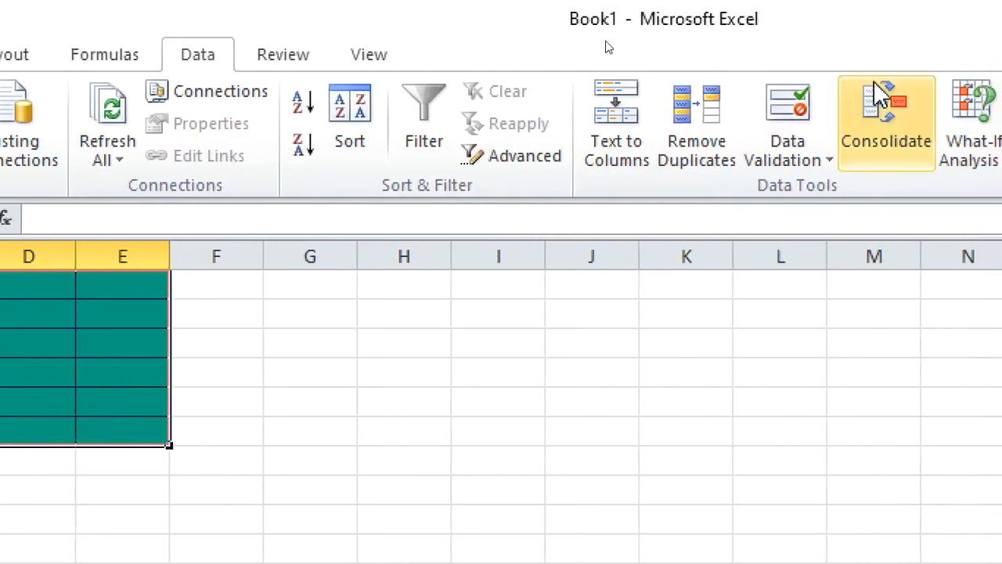
{"action": "left_click", "coordinate": [788, 114]}
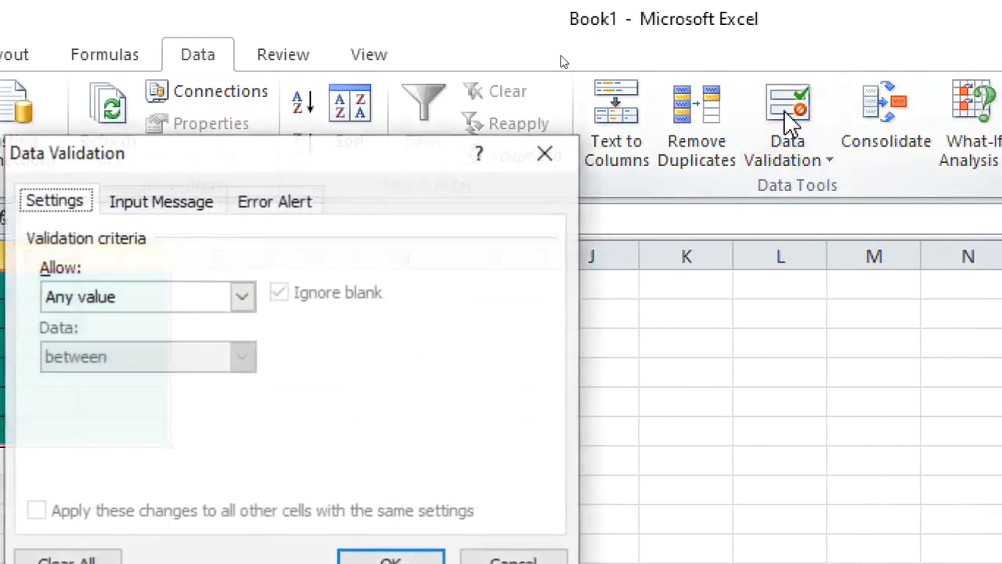
{"action": "left_click_drag", "start_coordinate": [273, 175], "coordinate": [573, 70]}
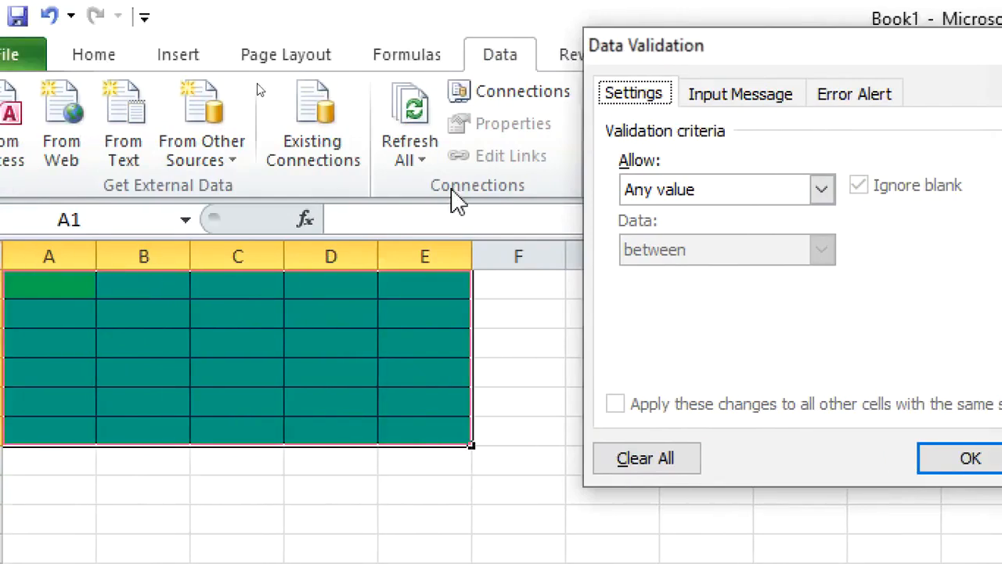
{"action": "left_click_drag", "start_coordinate": [587, 63], "coordinate": [414, 86]}
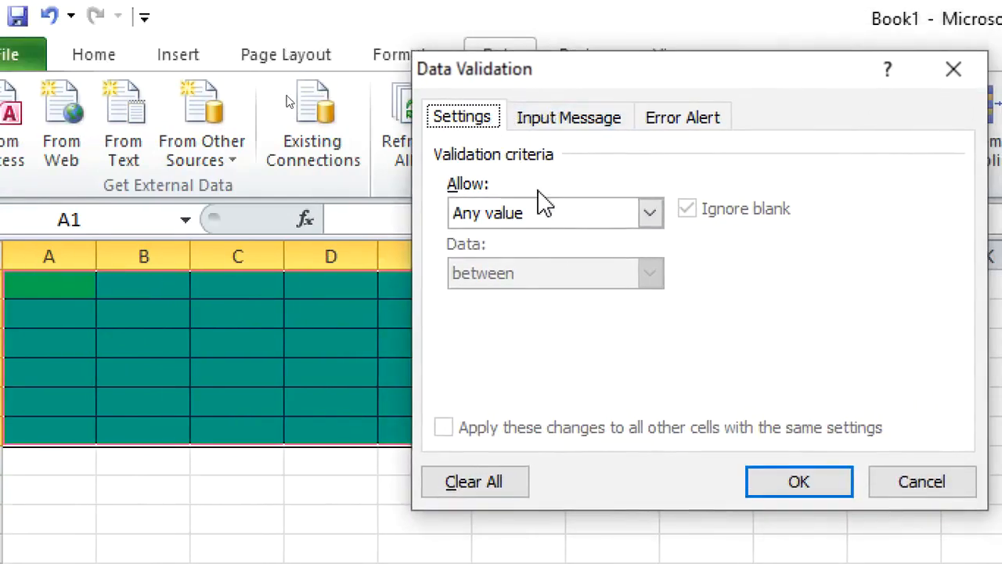
{"action": "left_click", "coordinate": [650, 214]}
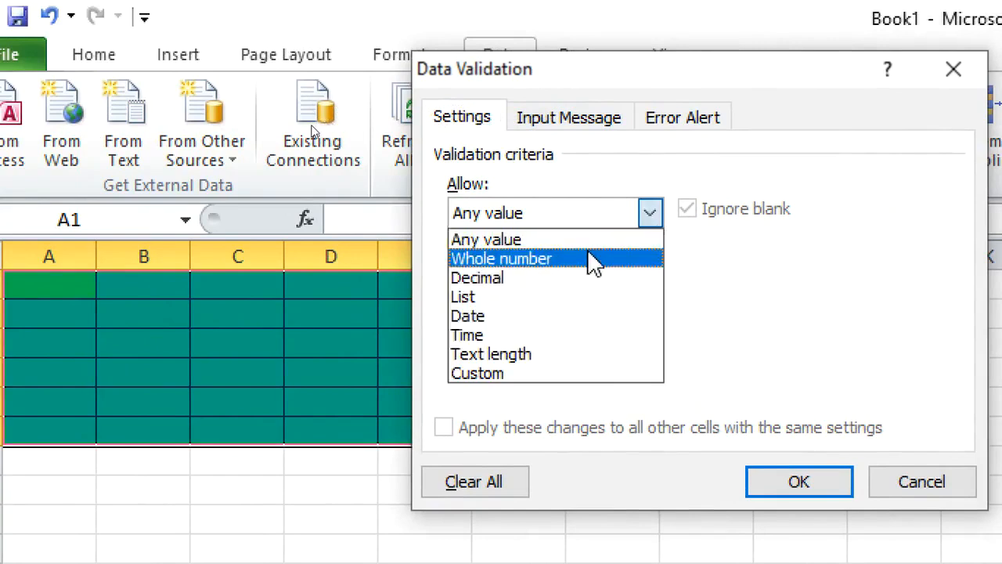
{"action": "left_click", "coordinate": [592, 260]}
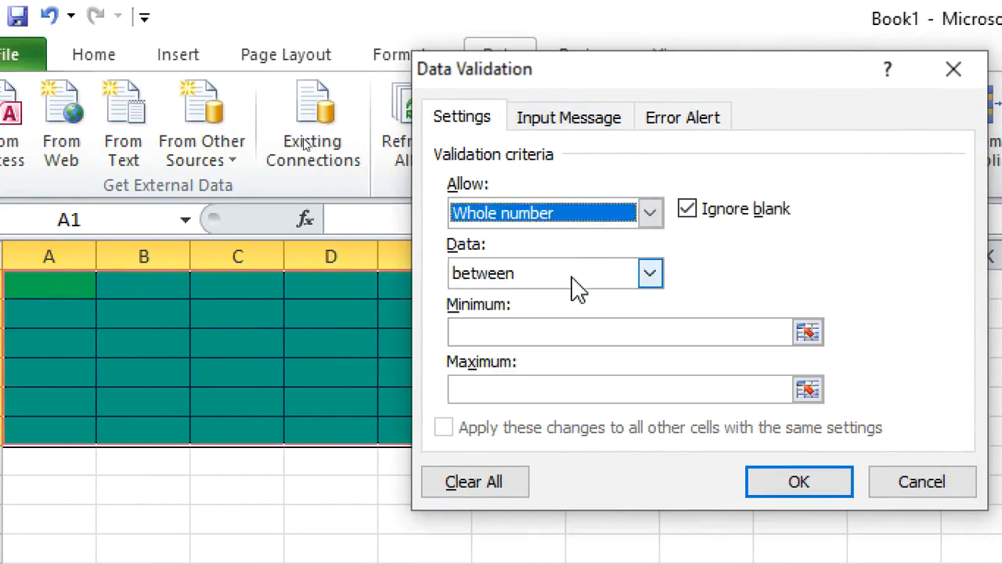
{"action": "left_click", "coordinate": [519, 333]}
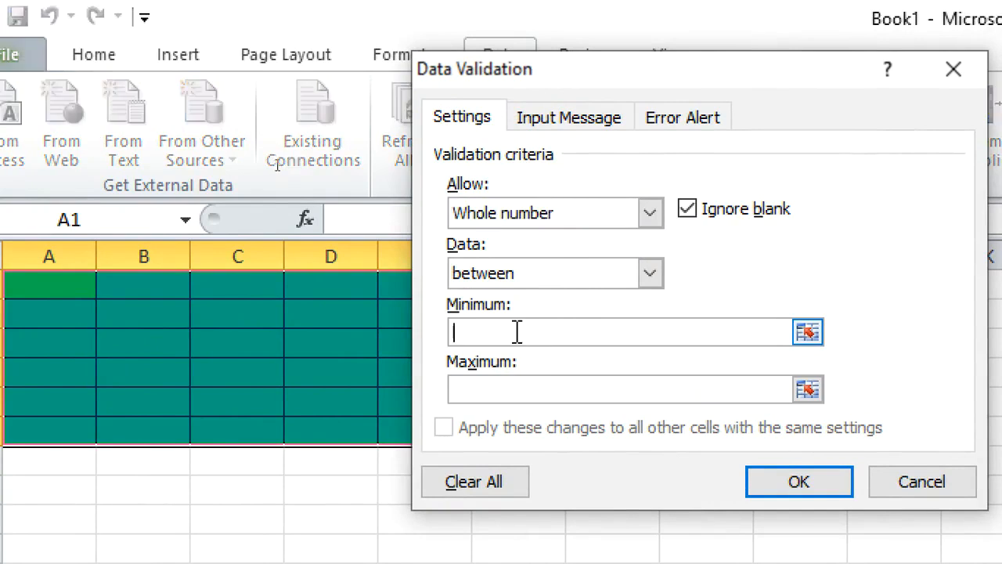
{"action": "type", "text": "1000"}
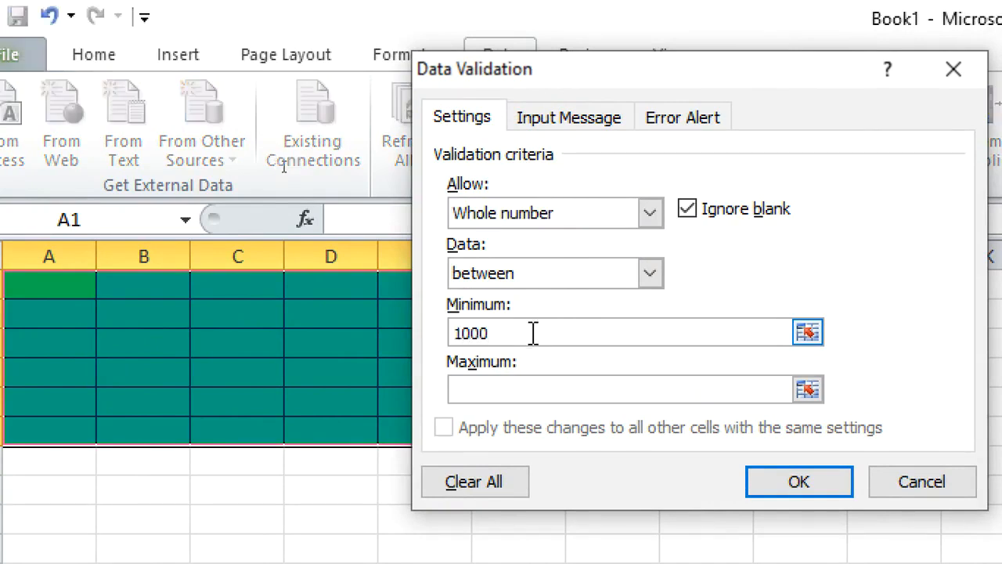
{"action": "left_click", "coordinate": [539, 395]}
{"action": "type", "text": "10"}
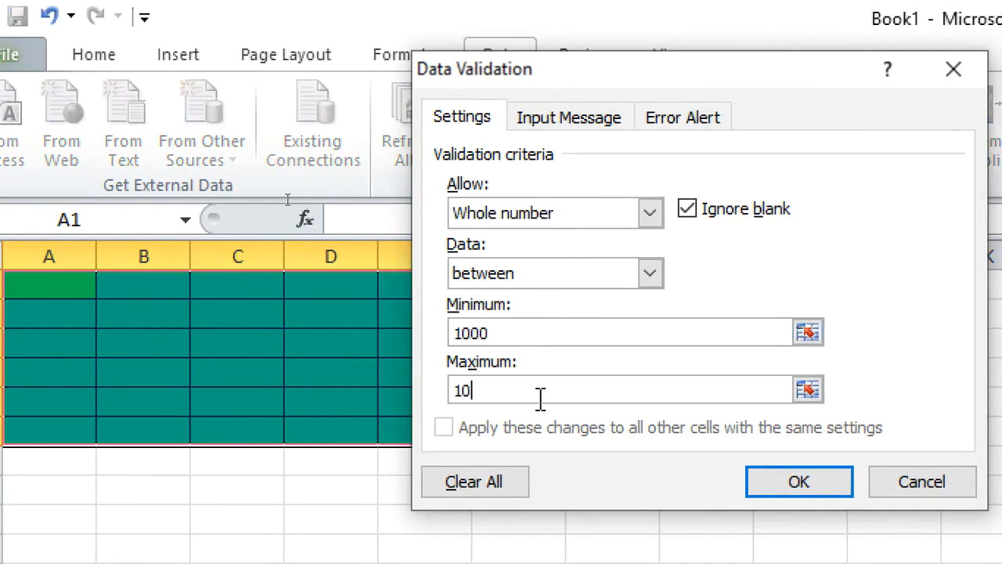
{"action": "type", "text": "000"}
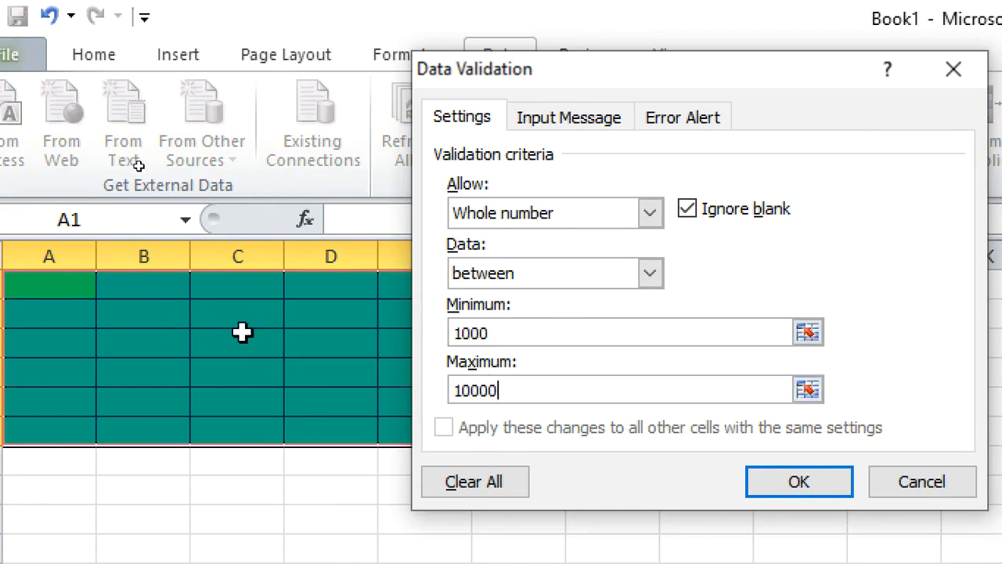
Set the validation input message title to WELCOME VERY MUCH
{"action": "left_click", "coordinate": [553, 132]}
{"action": "left_click", "coordinate": [492, 246]}
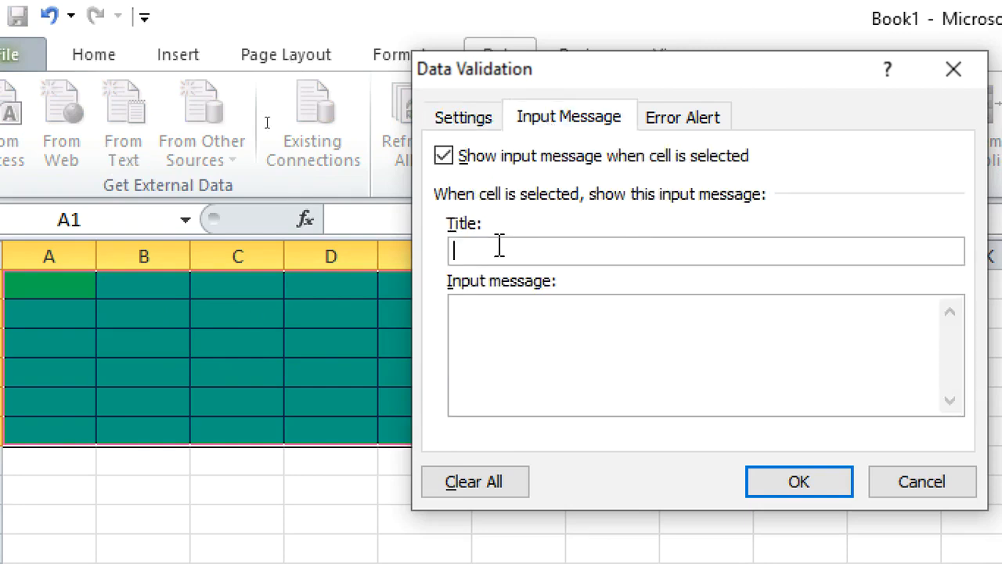
{"action": "type", "text": "WELCOME VERY MCU"}
{"action": "key", "text": "BackSpace"}
{"action": "key", "text": "BackSpace"}
{"action": "type", "text": "UCH"}
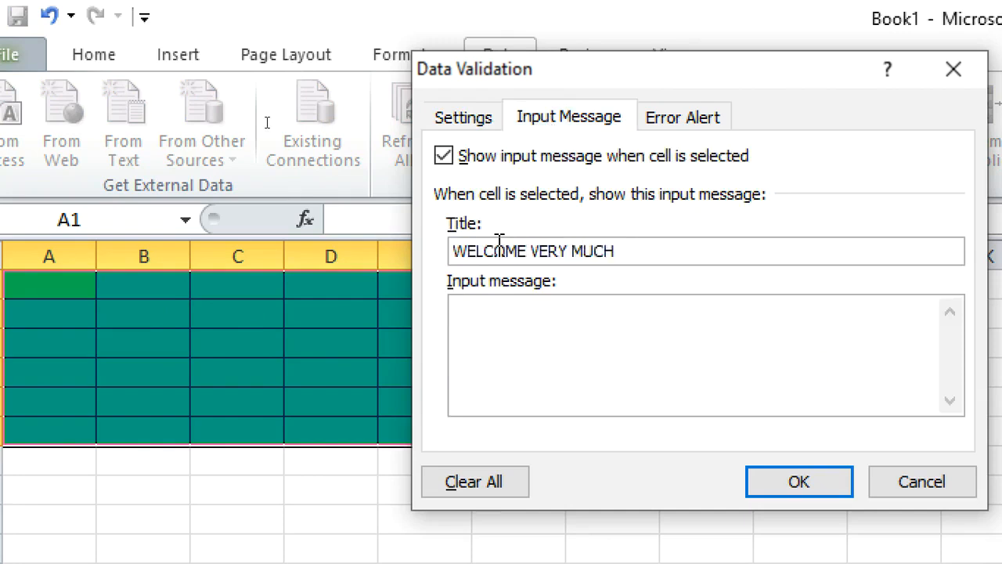
Enter the input message: IN THIS ARENA WE ONLY ACCEPT NUMBERS BETWEEN 1000 AND 10000 ONLY ELSE U GET ERROR MESSAGE
{"action": "left_click", "coordinate": [528, 346]}
{"action": "type", "text": "IN THIE AR"}
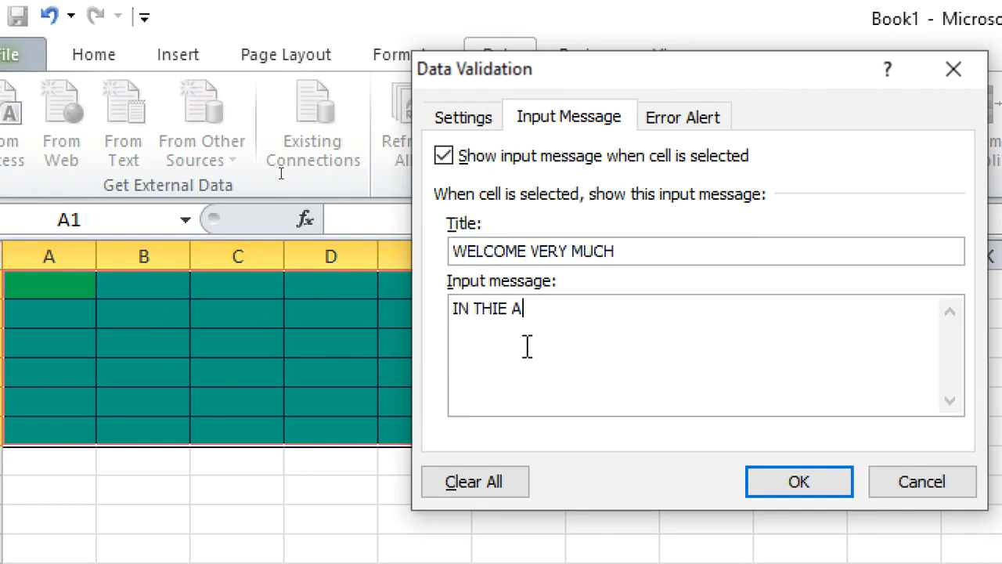
{"action": "key", "text": "BackSpace"}
{"action": "key", "text": "BackSpace"}
{"action": "key", "text": "BackSpace"}
{"action": "key", "text": "BackSpace"}
{"action": "type", "text": "S ARENA WE"}
{"action": "key", "text": "BackSpace"}
{"action": "type", "text": "WE ONLY ACCEPT NUM"}
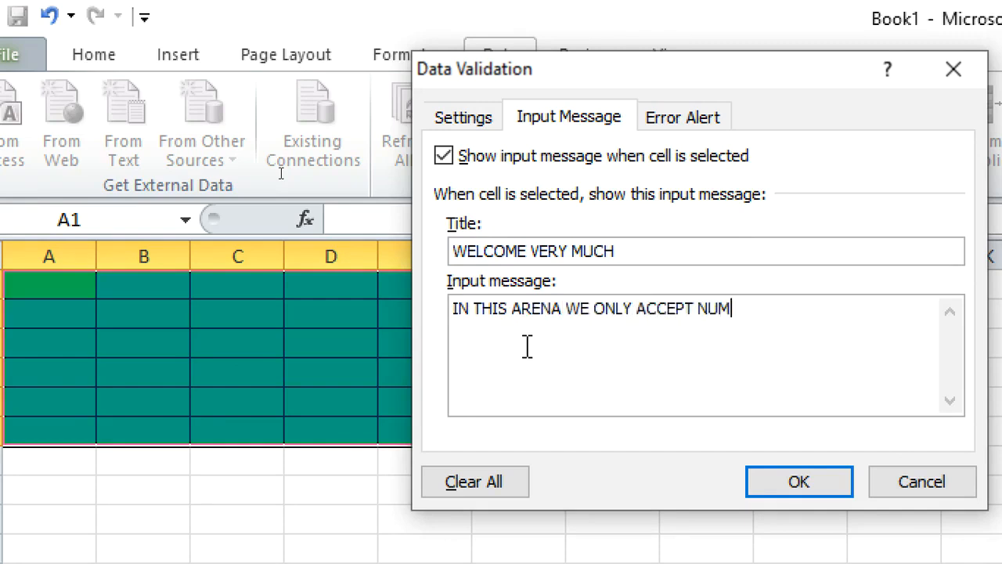
{"action": "type", "text": "BERS BETWEEN"}
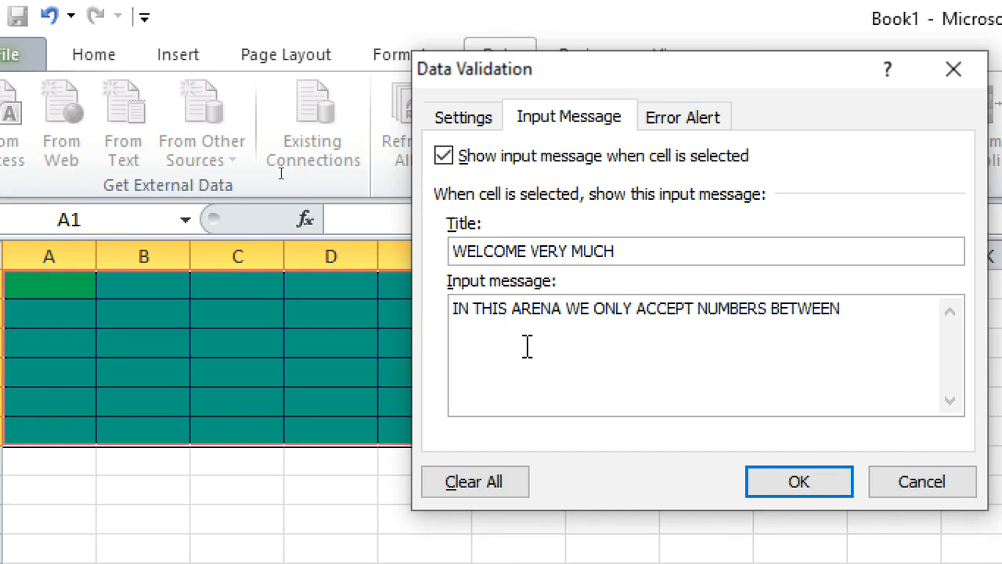
{"action": "key", "text": "Return"}
{"action": "type", "text": "100 AND 10000"}
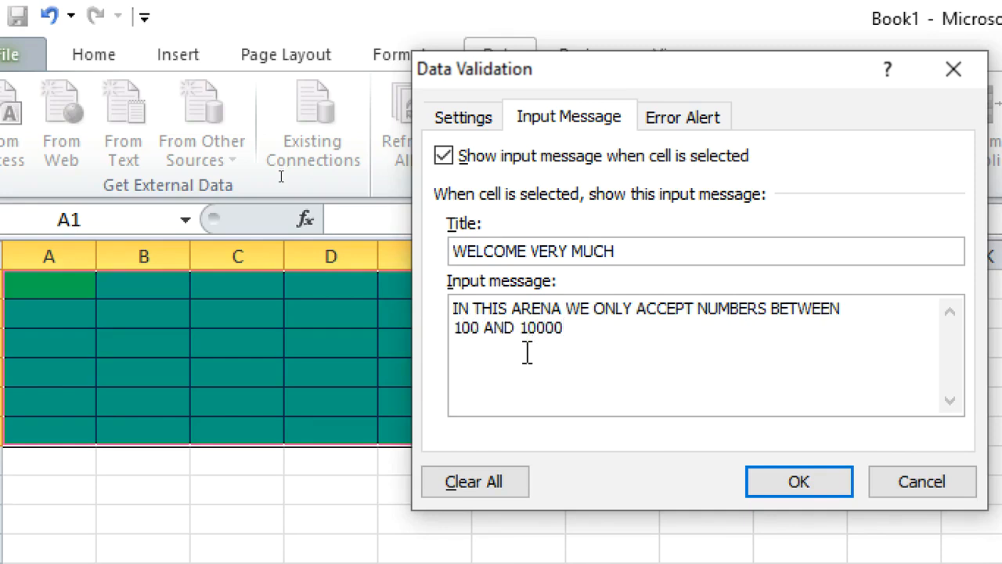
{"action": "left_click", "coordinate": [465, 329]}
{"action": "type", "text": "0"}
{"action": "left_click", "coordinate": [603, 329]}
{"action": "type", "text": "ONLY ELSE U "}
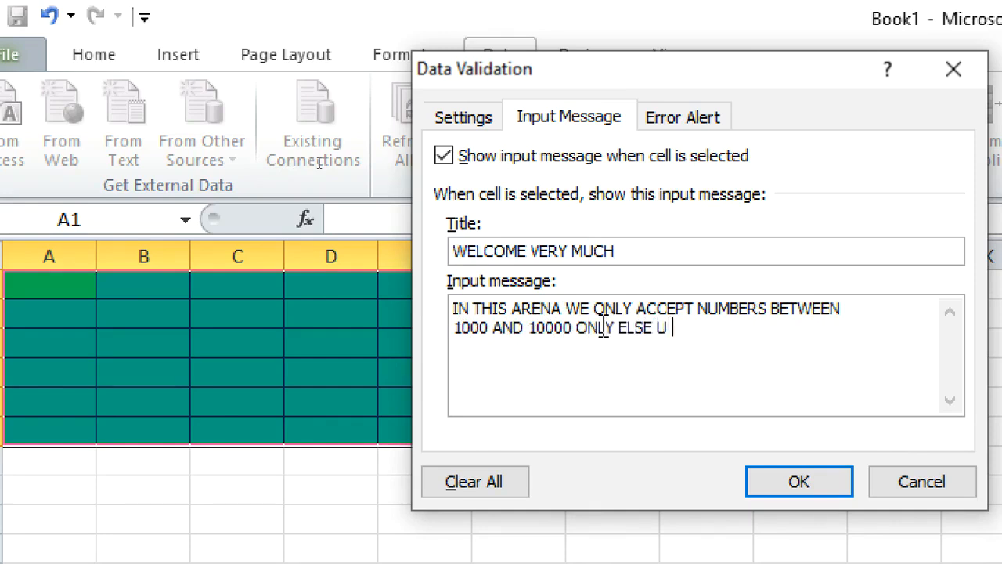
{"action": "type", "text": "GET ERROR MESSAGE"}
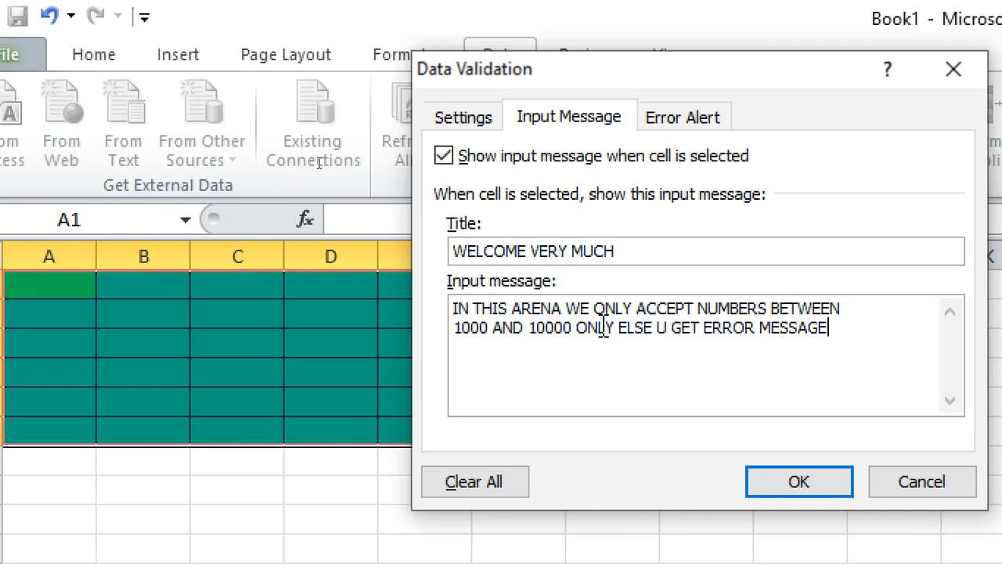
Configure a Warning-style error alert titled CHECK AND RETRY with message ONLY 1000-10000 IS ALLOWED!! and apply the validation
{"action": "left_click", "coordinate": [678, 126]}
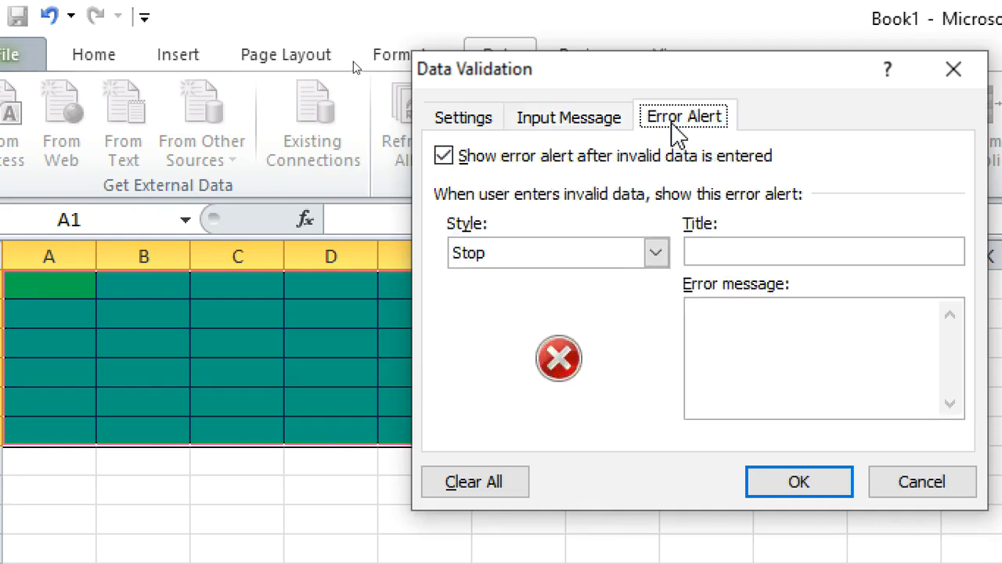
{"action": "left_click", "coordinate": [603, 126]}
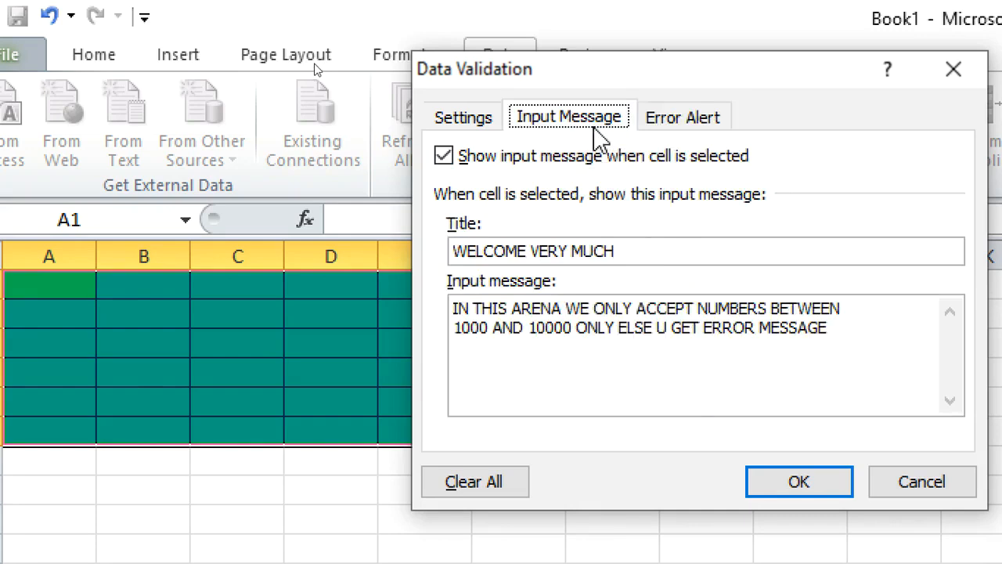
{"action": "left_click", "coordinate": [474, 122]}
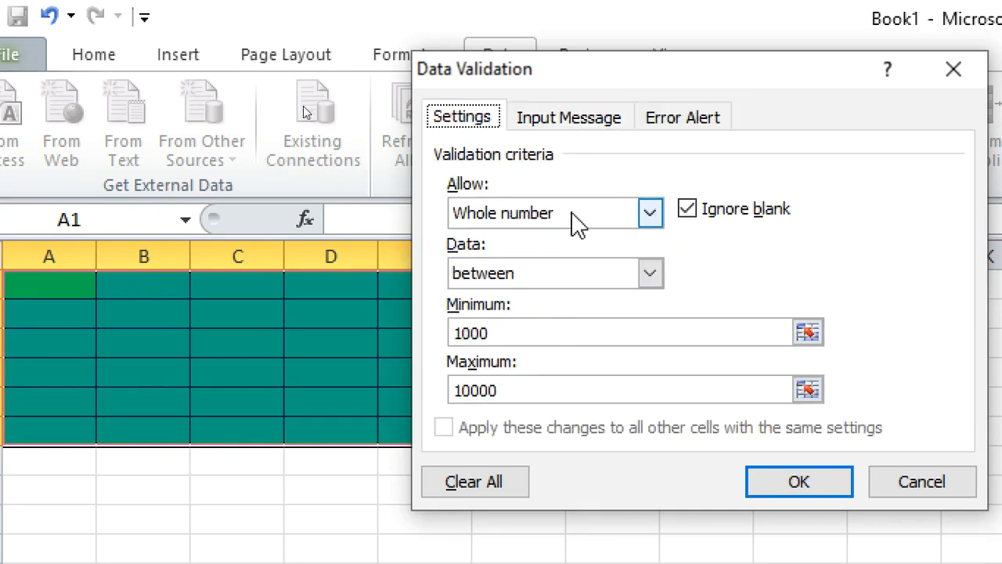
{"action": "left_click", "coordinate": [658, 127]}
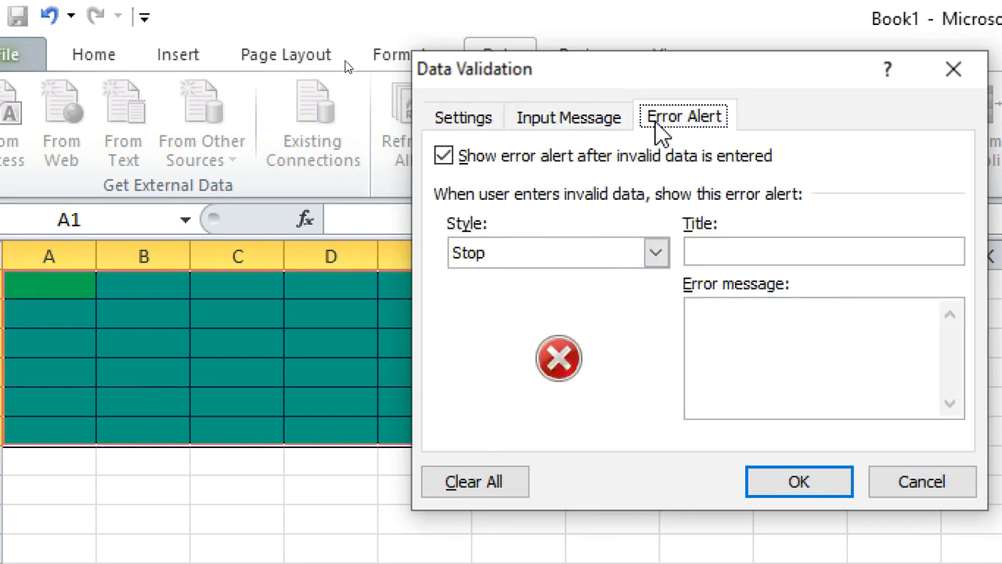
{"action": "left_click", "coordinate": [658, 259]}
{"action": "left_click", "coordinate": [568, 299]}
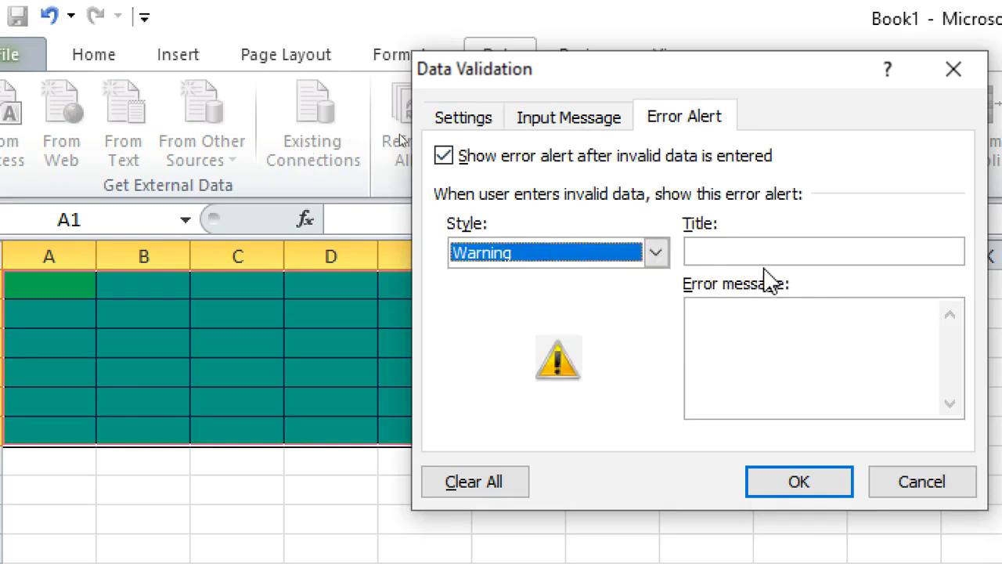
{"action": "left_click", "coordinate": [747, 252]}
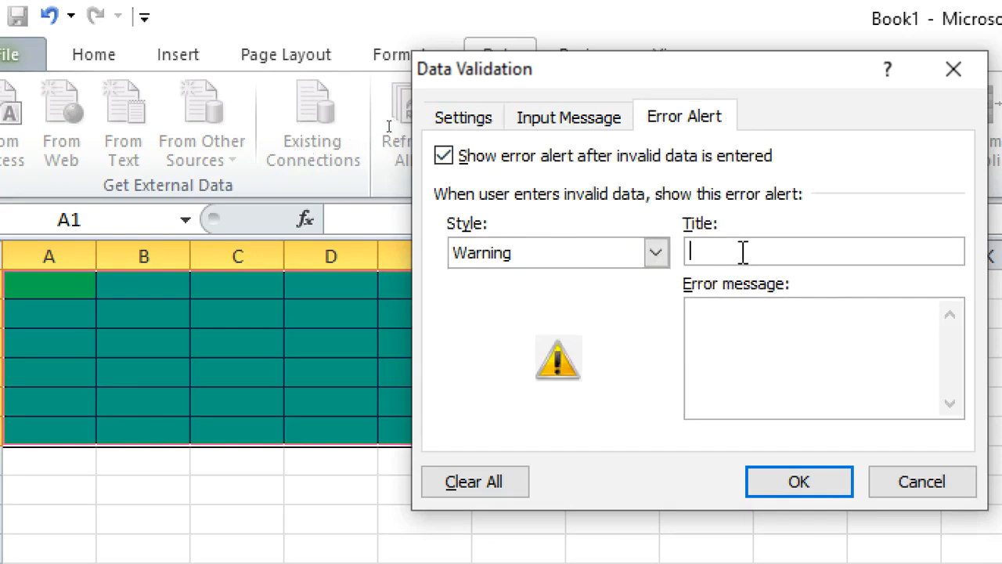
{"action": "type", "text": "CHECK AND RETRY"}
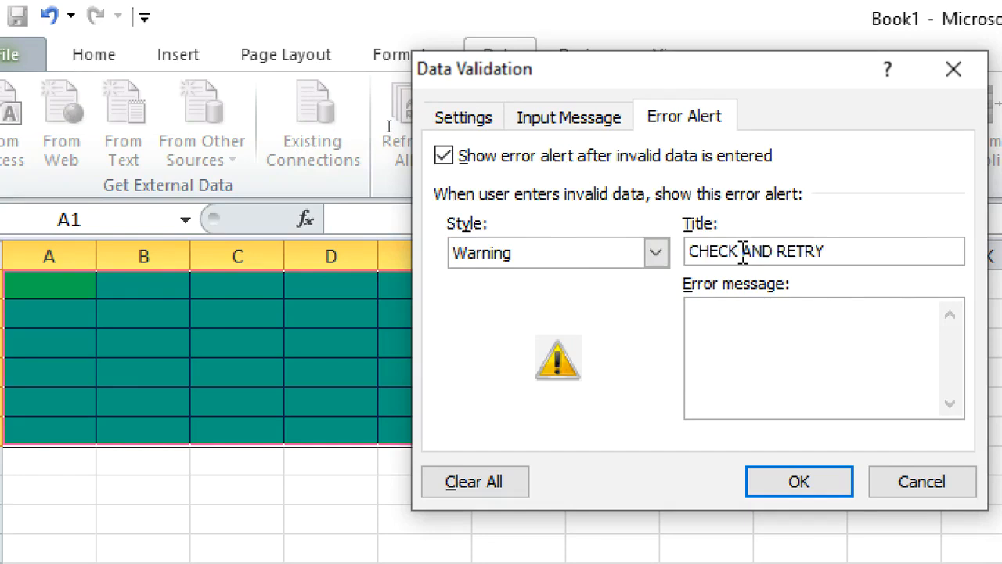
{"action": "left_click", "coordinate": [762, 324]}
{"action": "type", "text": "ONLY 10"}
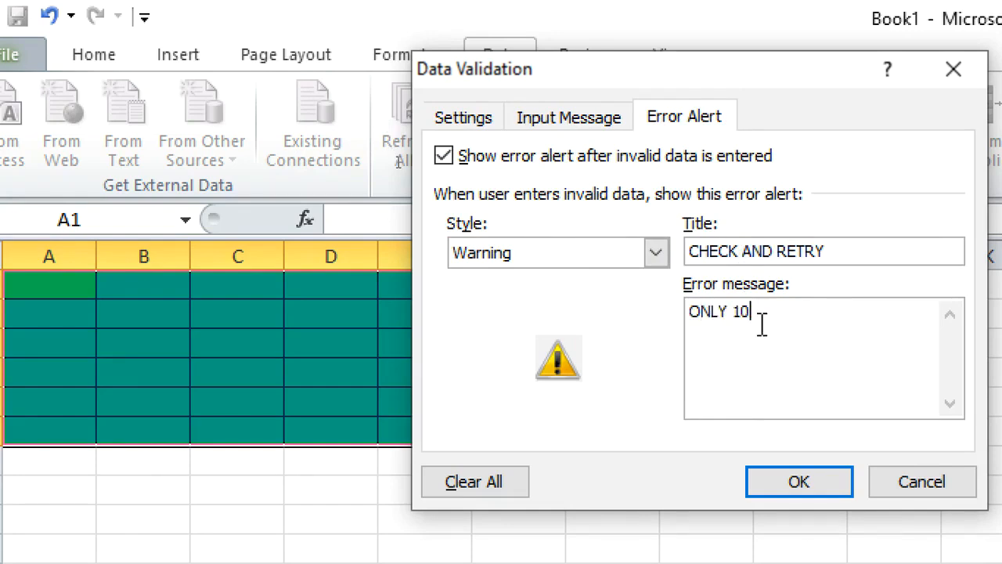
{"action": "type", "text": "00-10000 IS ALLOWED@"}
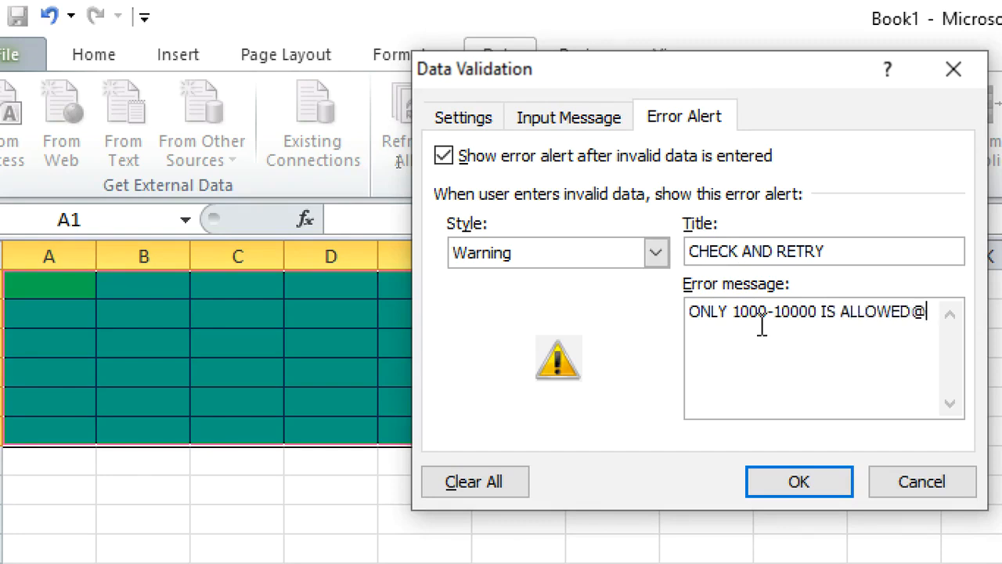
{"action": "key", "text": "BackSpace"}
{"action": "type", "text": "!!"}
{"action": "left_click", "coordinate": [803, 477]}
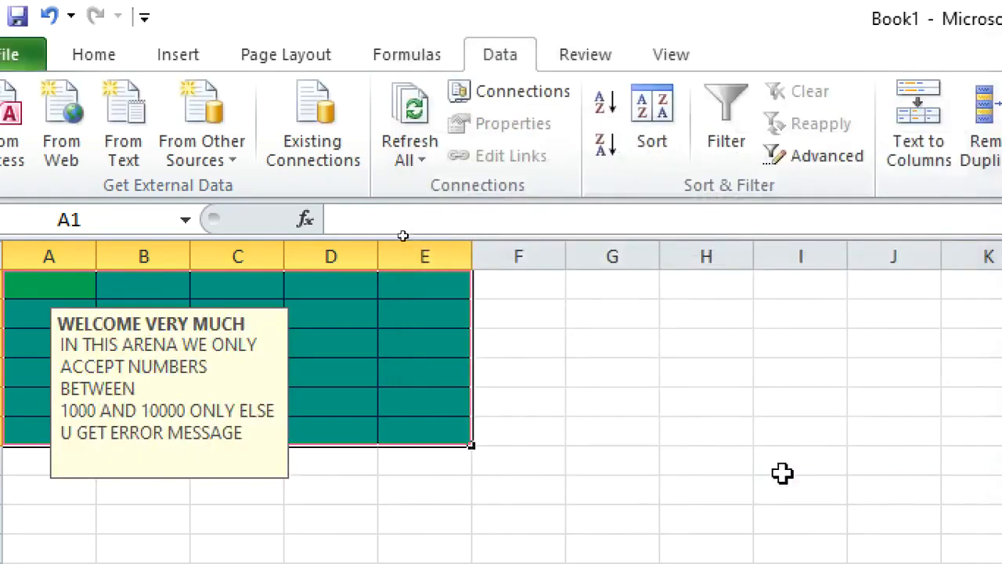
Test the validation by entering 12 in C2 and choosing to keep it at the warning
{"action": "left_click", "coordinate": [575, 307]}
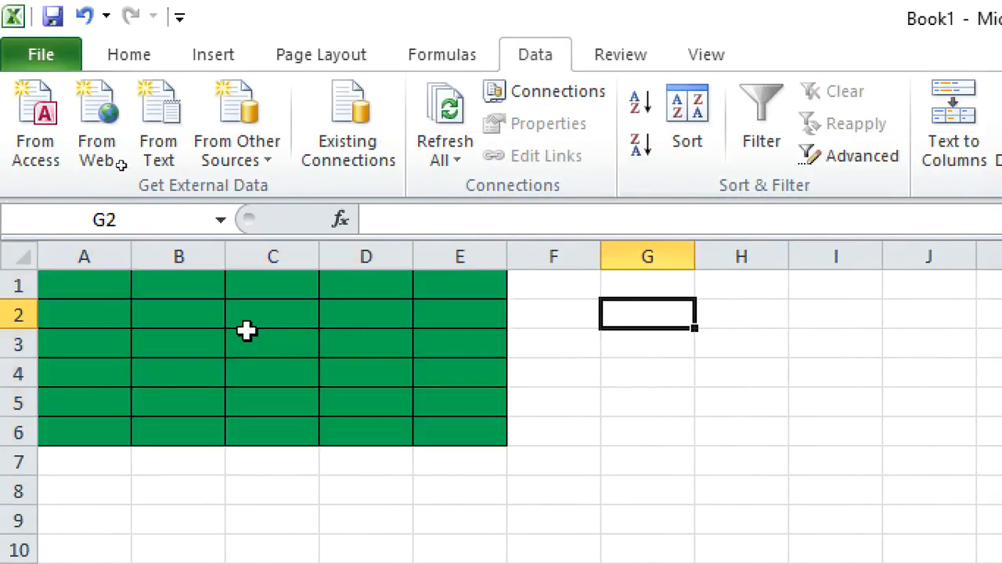
{"action": "left_click", "coordinate": [212, 321]}
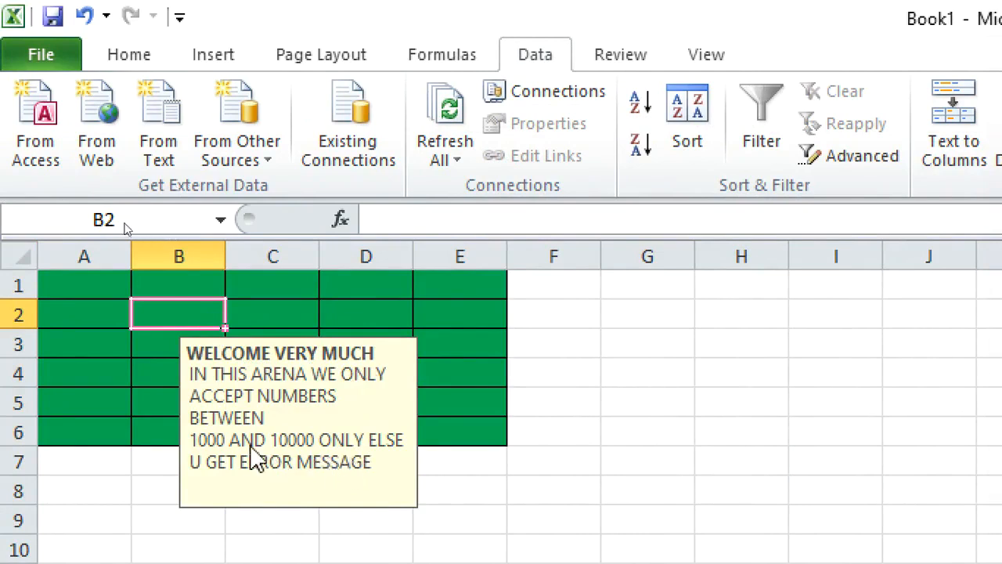
{"action": "left_click", "coordinate": [316, 315]}
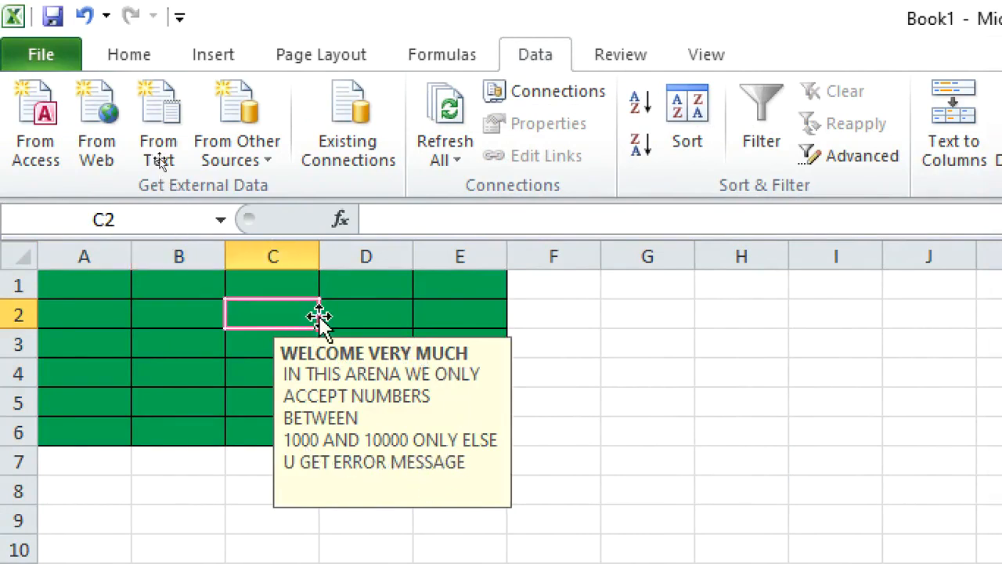
{"action": "type", "text": "12"}
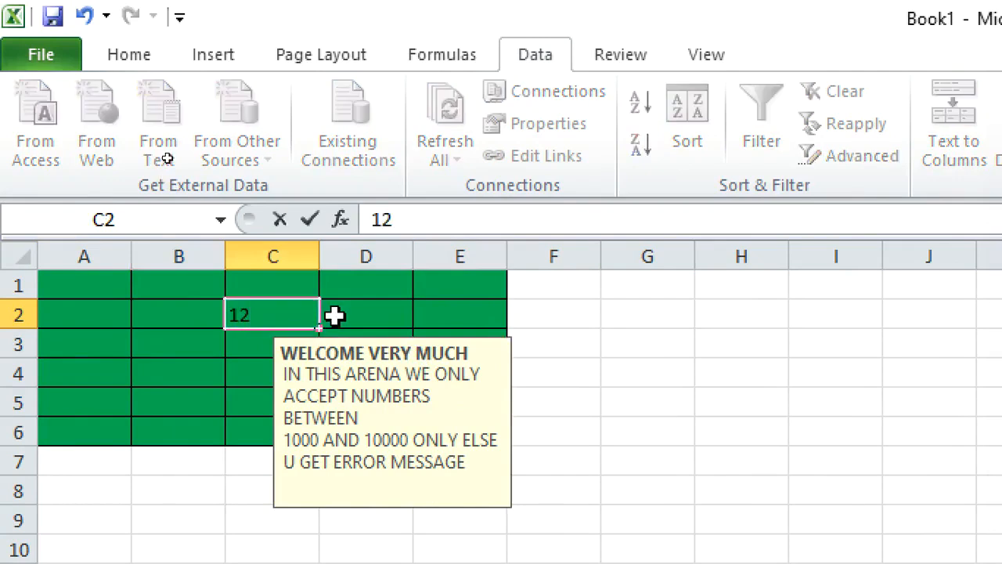
{"action": "key", "text": "Return"}
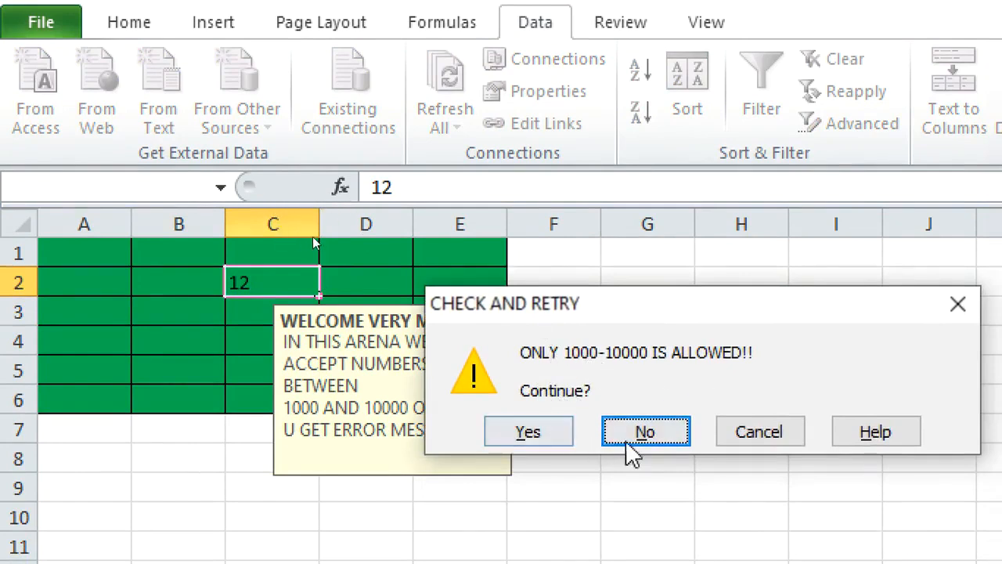
{"action": "left_click", "coordinate": [530, 438]}
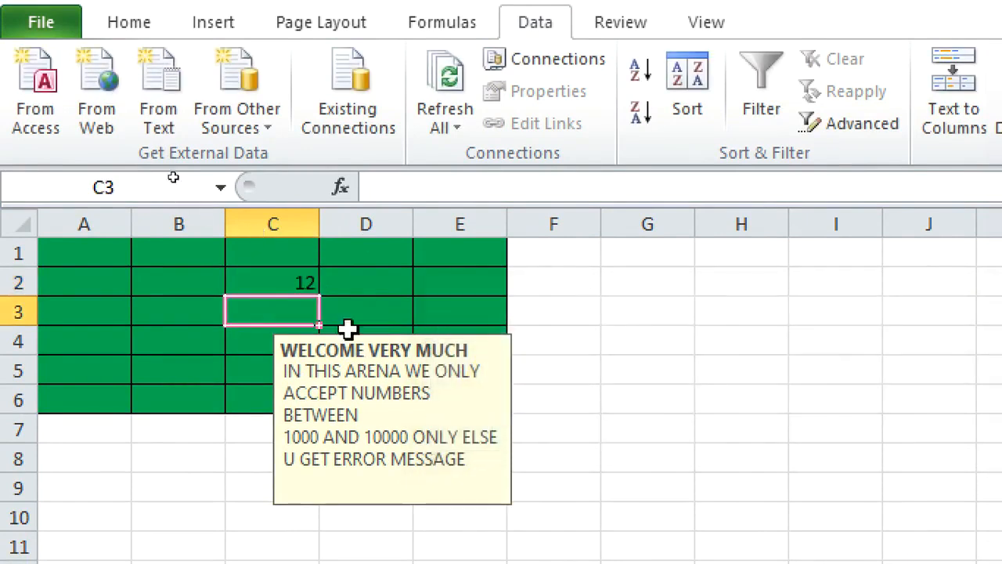
Enter 1000 in C2 and move to D2
{"action": "left_click", "coordinate": [290, 277]}
{"action": "type", "text": "1000"}
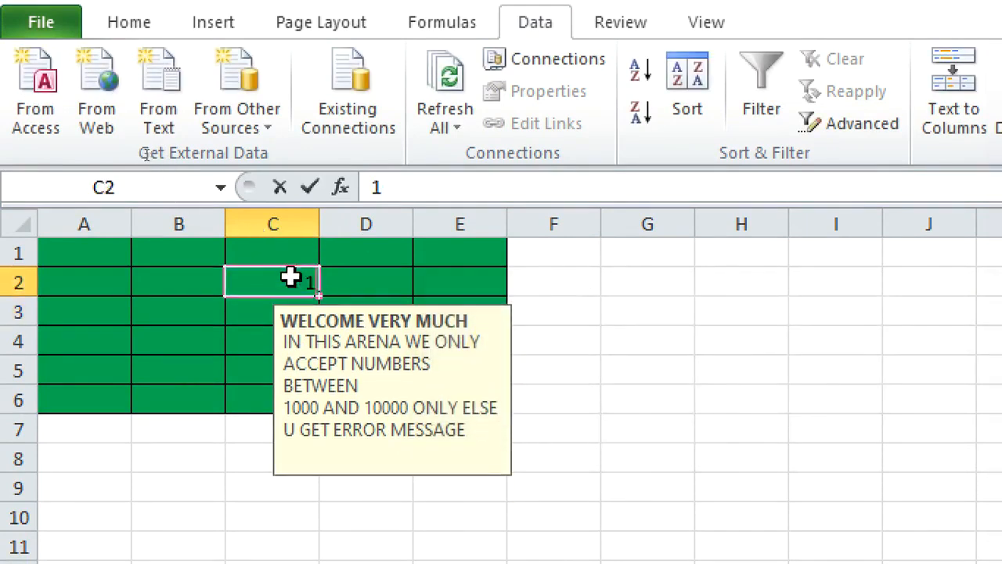
{"action": "left_click", "coordinate": [362, 265]}
{"action": "left_click", "coordinate": [351, 275]}
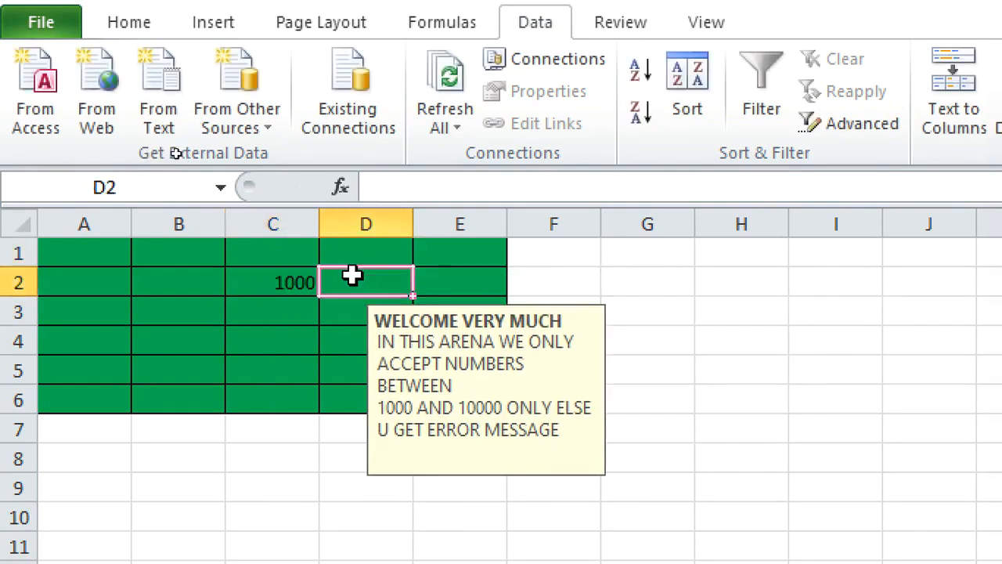
Test the validation by entering 10100 in D2 and rejecting it at the CHECK AND RETRY warning
{"action": "type", "text": "10100"}
{"action": "key", "text": "Return"}
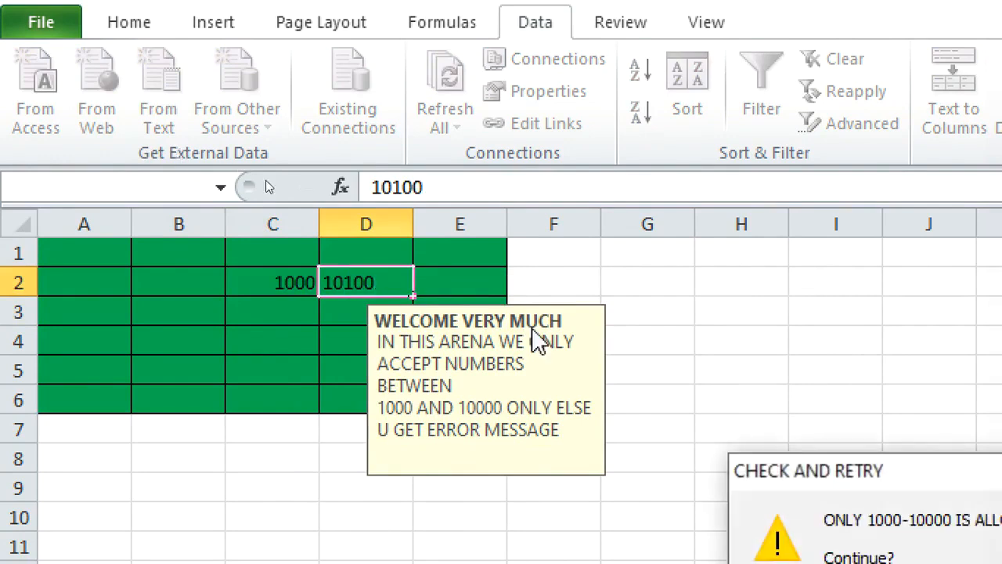
{"action": "left_click_drag", "start_coordinate": [803, 470], "coordinate": [501, 298]}
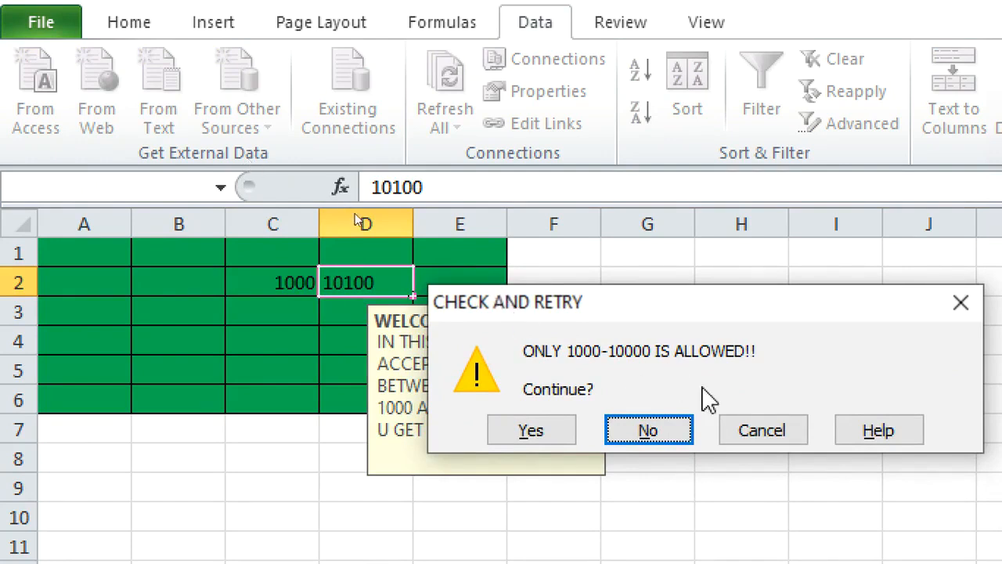
{"action": "left_click", "coordinate": [762, 430]}
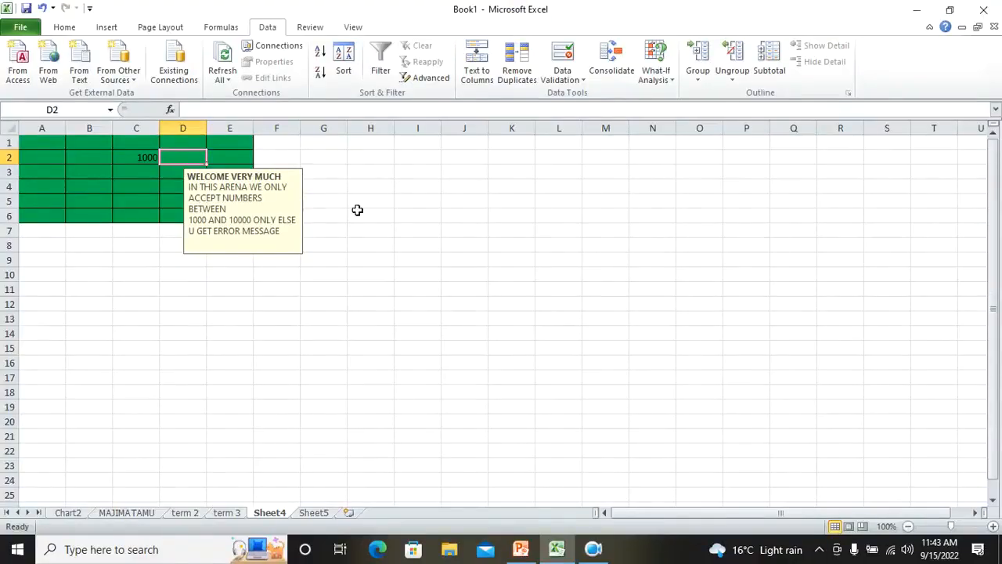
Show the Lesson 7 page setup and printing slide in the tutorial presentation, then return to Excel
{"action": "left_click", "coordinate": [520, 549]}
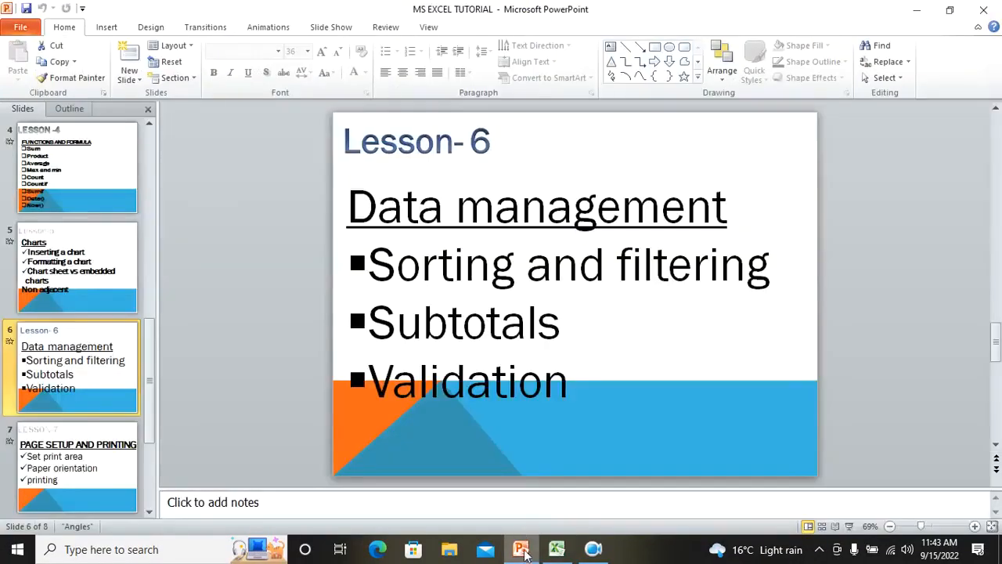
{"action": "left_click", "coordinate": [110, 460]}
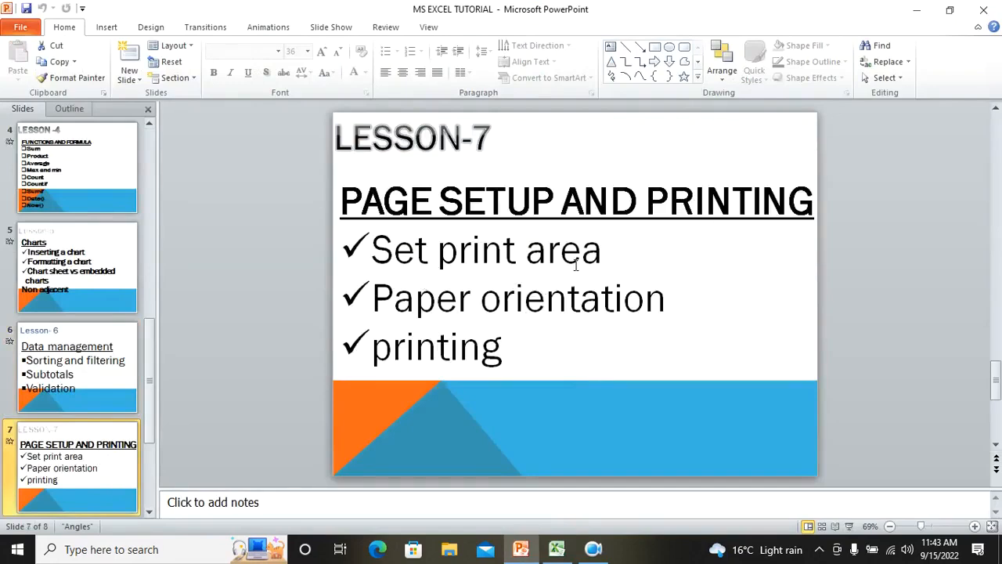
{"action": "left_click", "coordinate": [556, 549]}
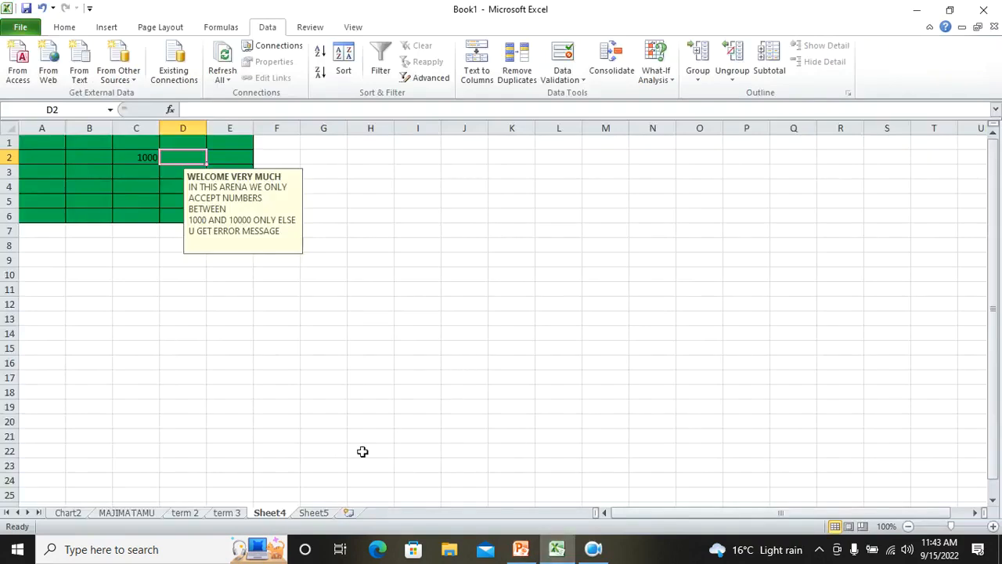
Open the Chart2 chart sheet and set its page orientation to Landscape
{"action": "left_click", "coordinate": [130, 512]}
{"action": "left_click", "coordinate": [79, 513]}
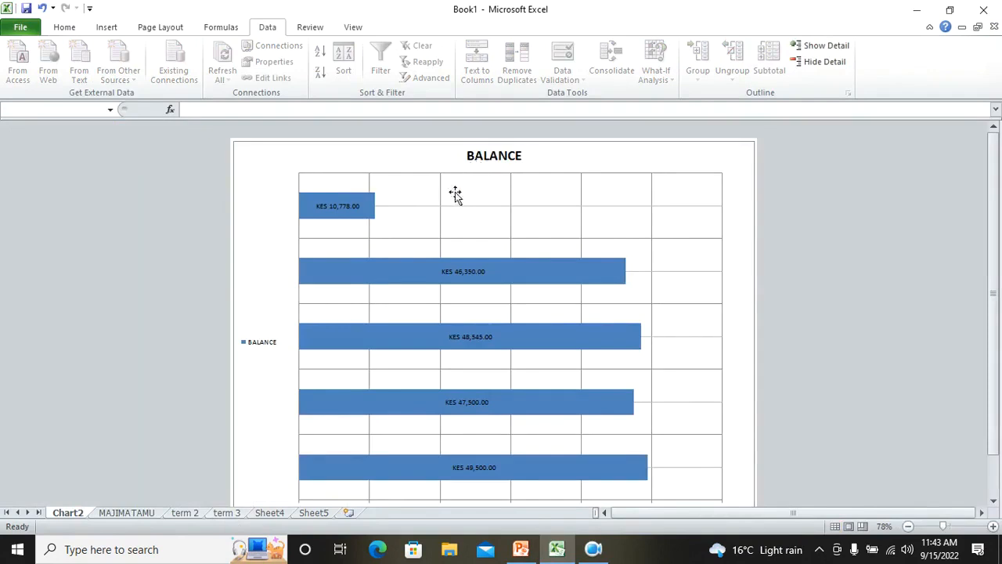
{"action": "left_click", "coordinate": [637, 161]}
{"action": "left_click", "coordinate": [787, 150]}
{"action": "left_click", "coordinate": [161, 26]}
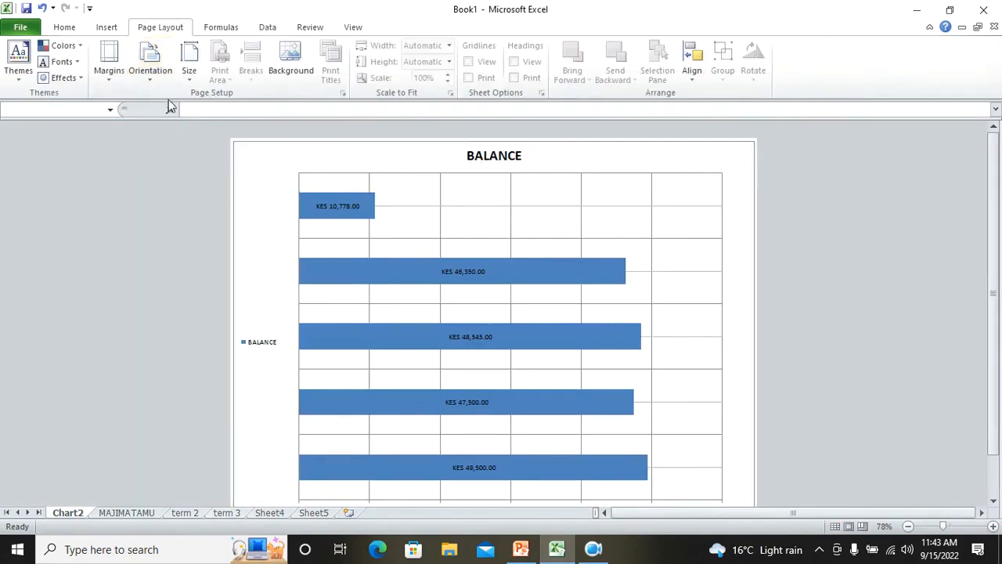
{"action": "left_click", "coordinate": [155, 77]}
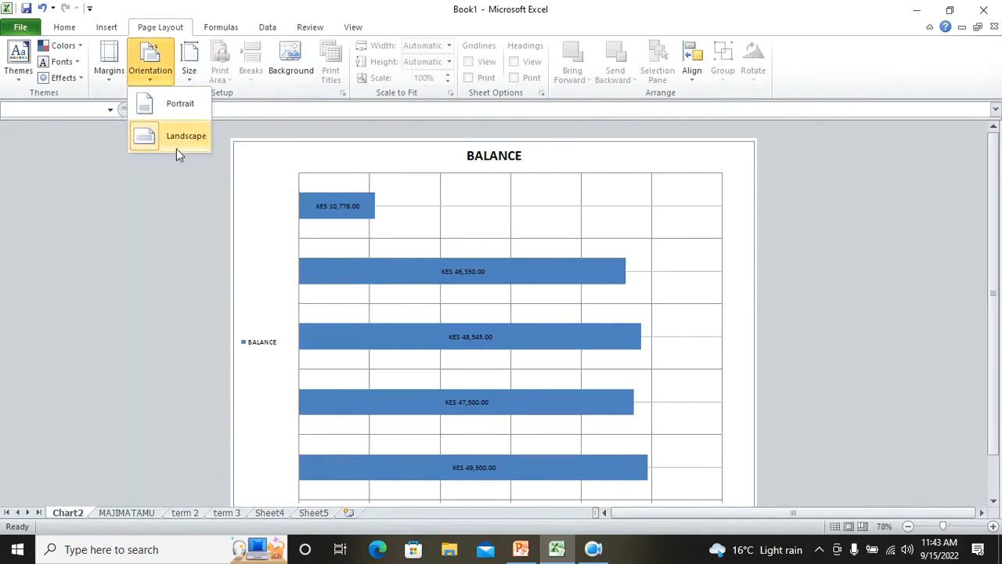
{"action": "left_click", "coordinate": [160, 104]}
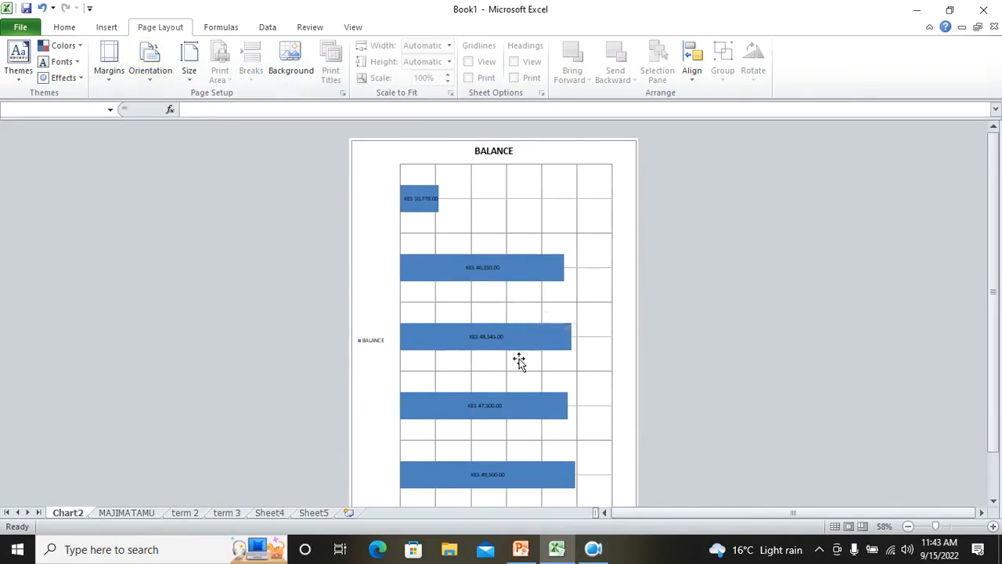
{"action": "left_click", "coordinate": [151, 78]}
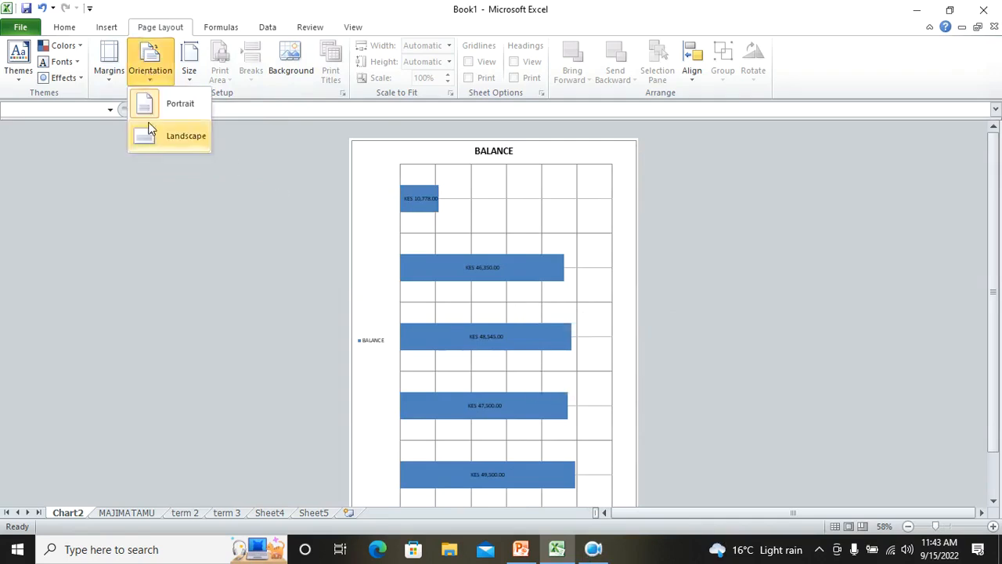
{"action": "left_click", "coordinate": [151, 136]}
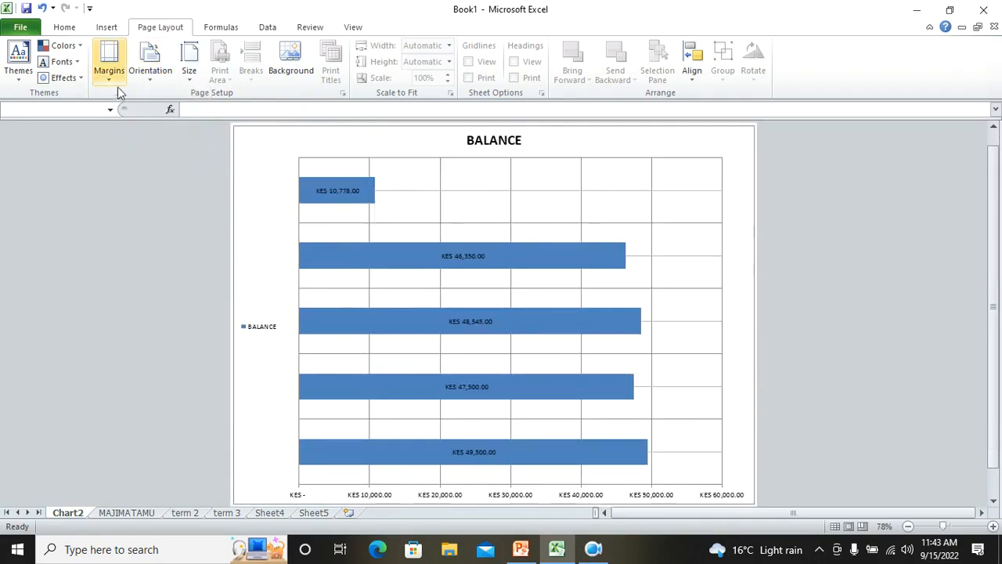
Set the chart sheet's paper size to A4
{"action": "left_click", "coordinate": [188, 76]}
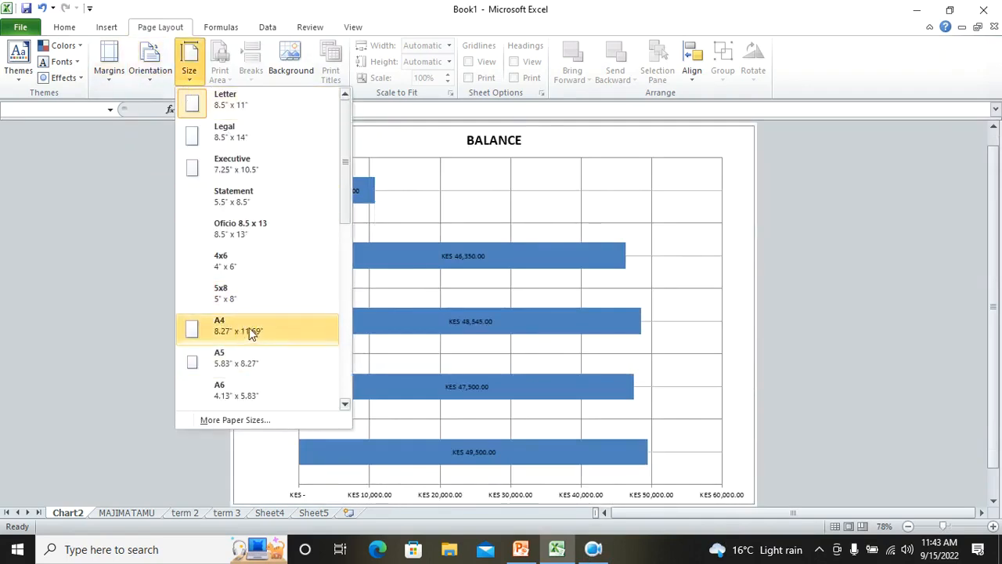
{"action": "scroll", "coordinate": [256, 333], "scroll_direction": "down", "scroll_amount": 2}
{"action": "scroll", "coordinate": [255, 333], "scroll_direction": "down", "scroll_amount": 2}
{"action": "scroll", "coordinate": [255, 329], "scroll_direction": "up", "scroll_amount": 3}
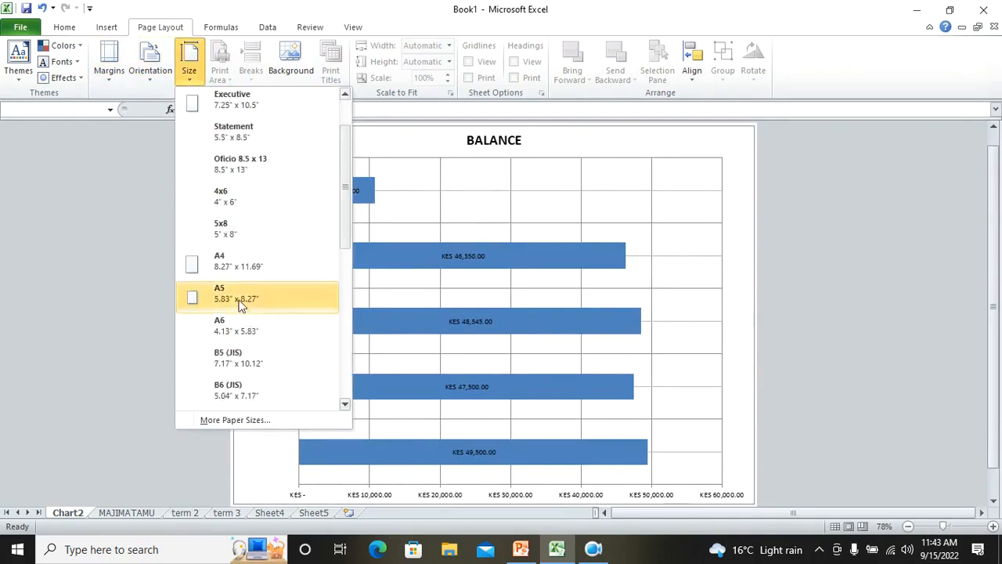
{"action": "left_click", "coordinate": [233, 266]}
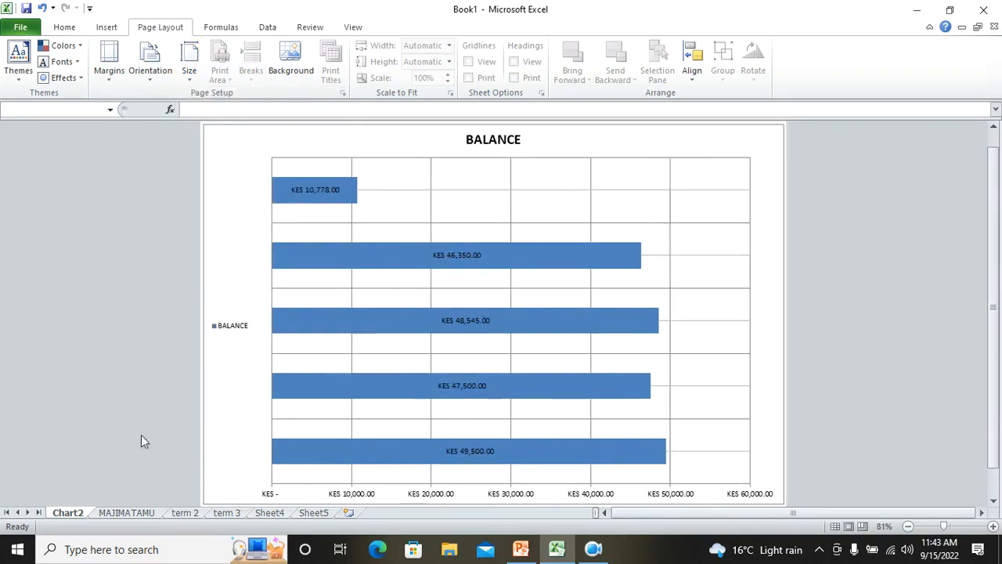
Open the term 2 sheet and select the student name and balance table A1:B6
{"action": "left_click", "coordinate": [112, 515]}
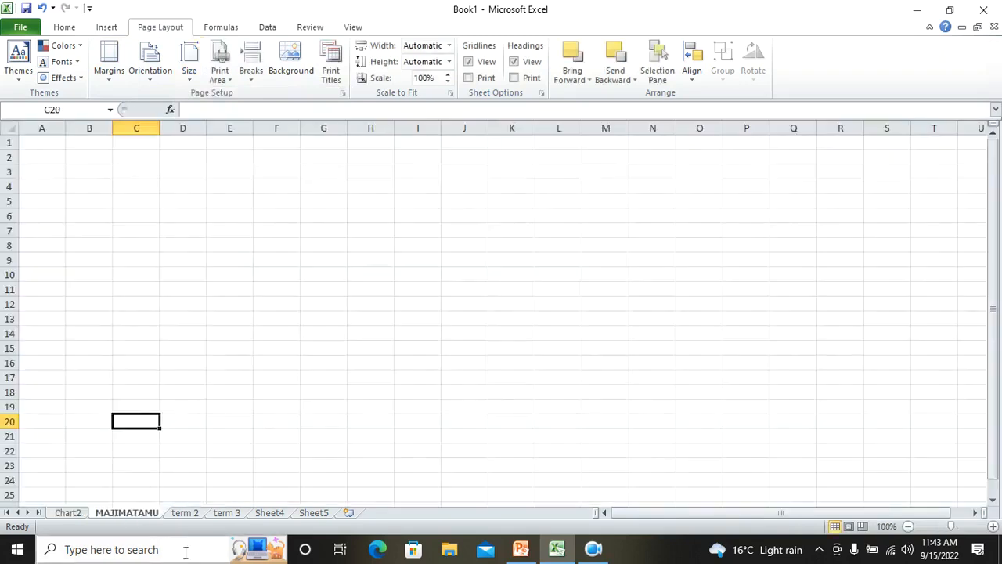
{"action": "left_click", "coordinate": [188, 514]}
{"action": "left_click", "coordinate": [282, 391]}
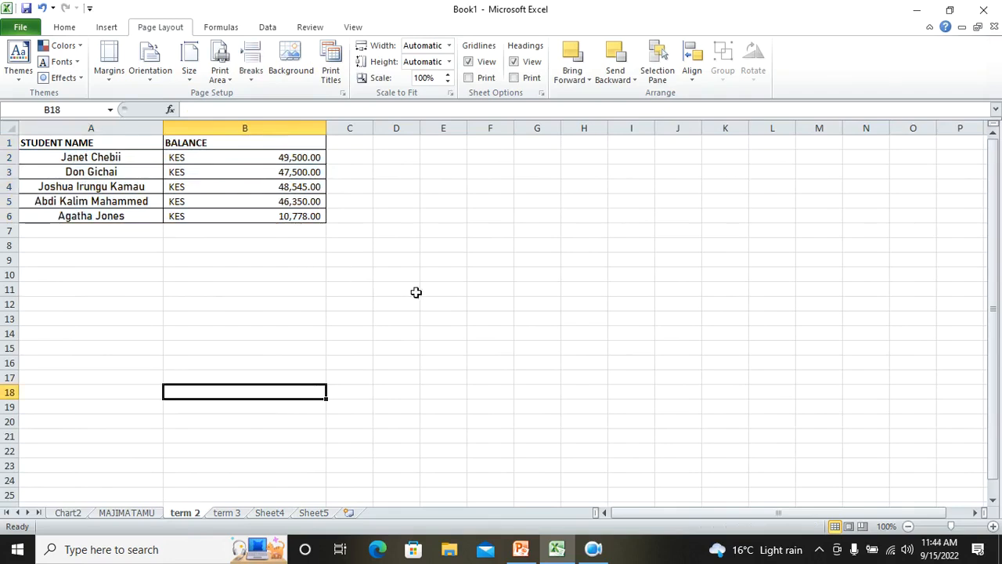
{"action": "left_click_drag", "start_coordinate": [57, 144], "coordinate": [261, 222]}
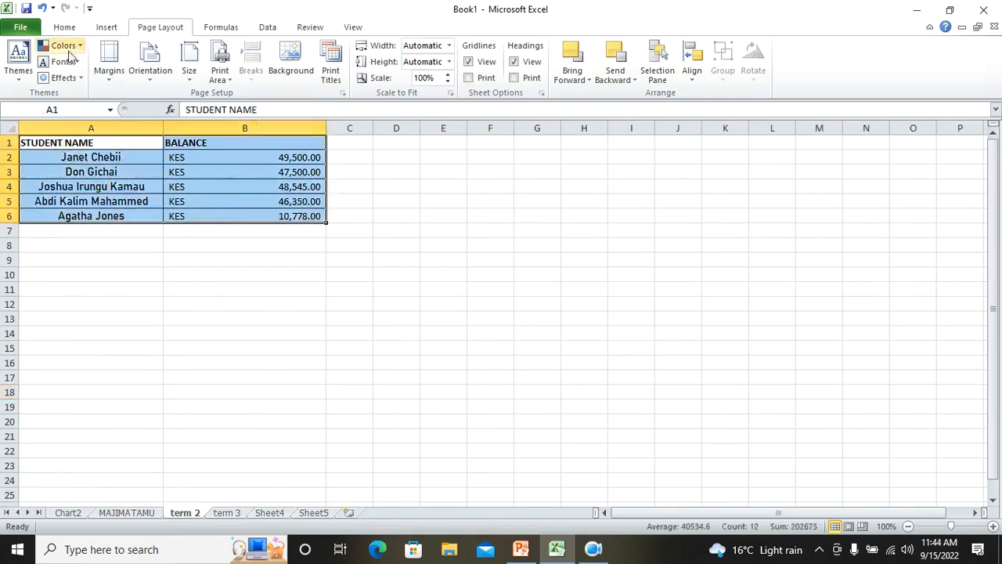
Open the print view and preview the Print Selection range
{"action": "left_click", "coordinate": [21, 26]}
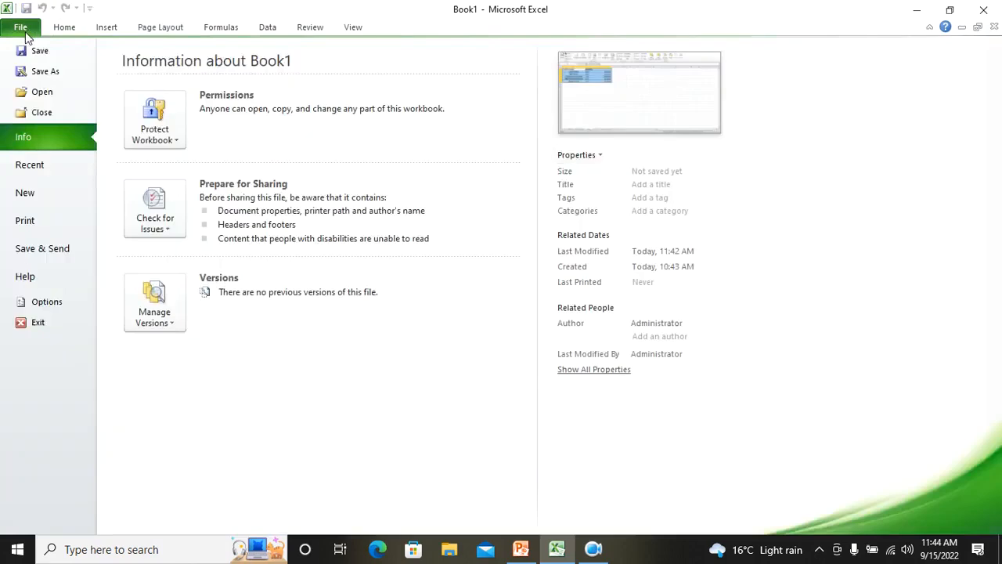
{"action": "left_click", "coordinate": [37, 224]}
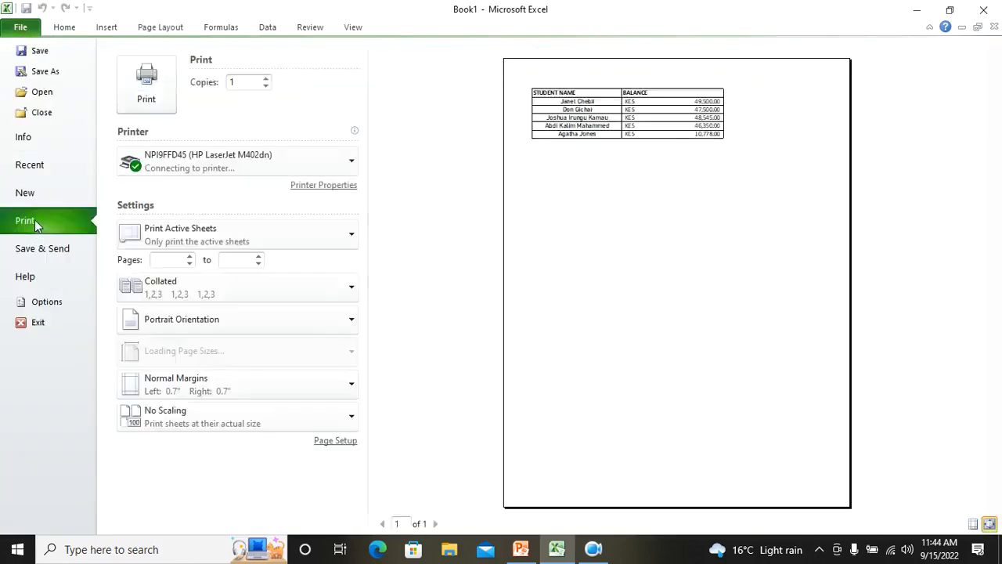
{"action": "left_click", "coordinate": [242, 237]}
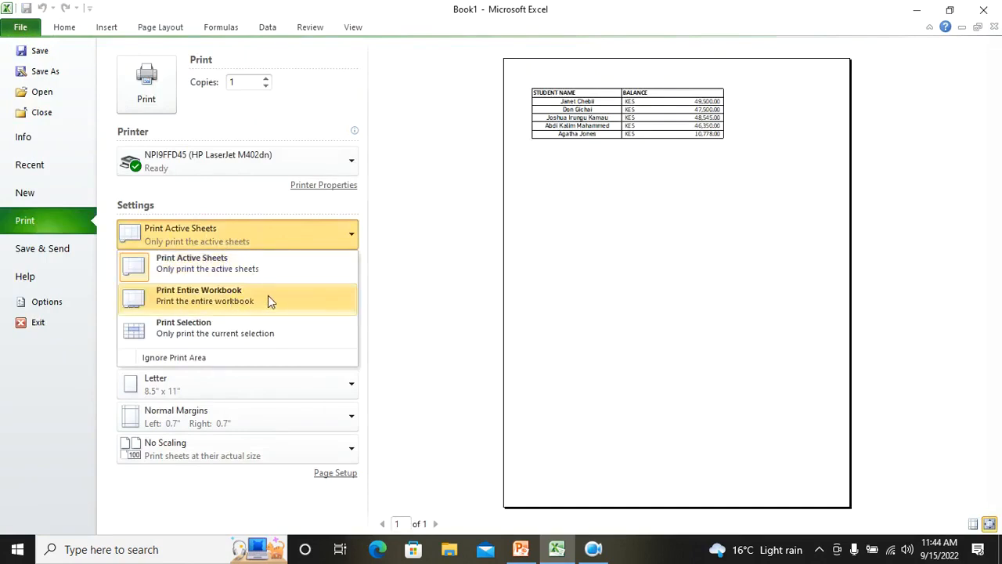
{"action": "left_click", "coordinate": [208, 339]}
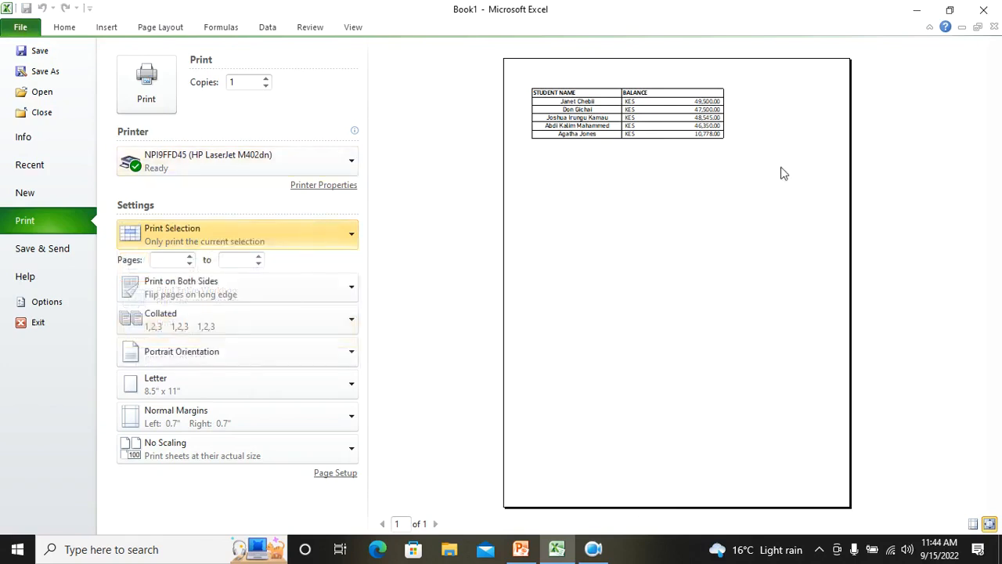
Preview the print output with Print Entire Workbook chosen
{"action": "left_click", "coordinate": [289, 237]}
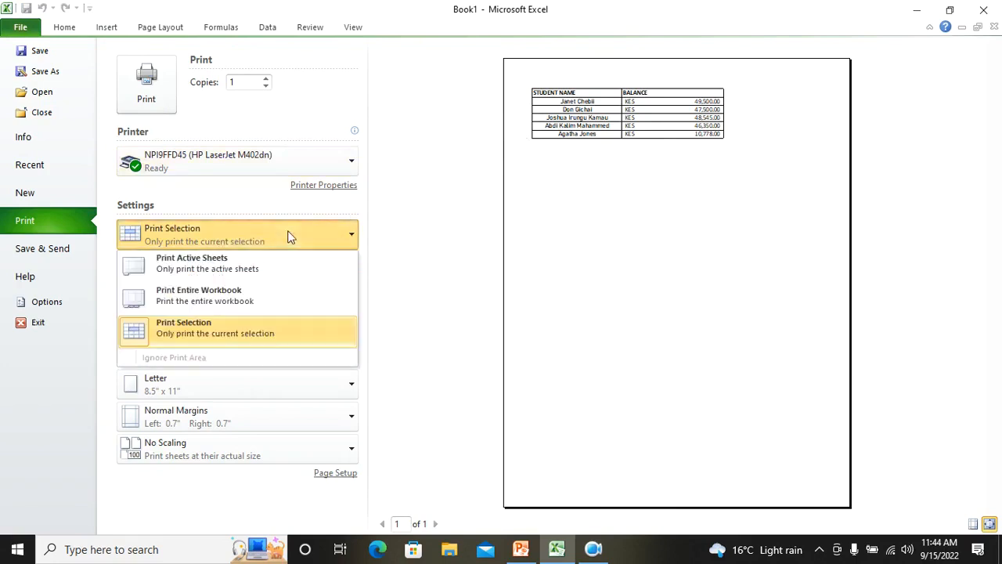
{"action": "left_click", "coordinate": [262, 297]}
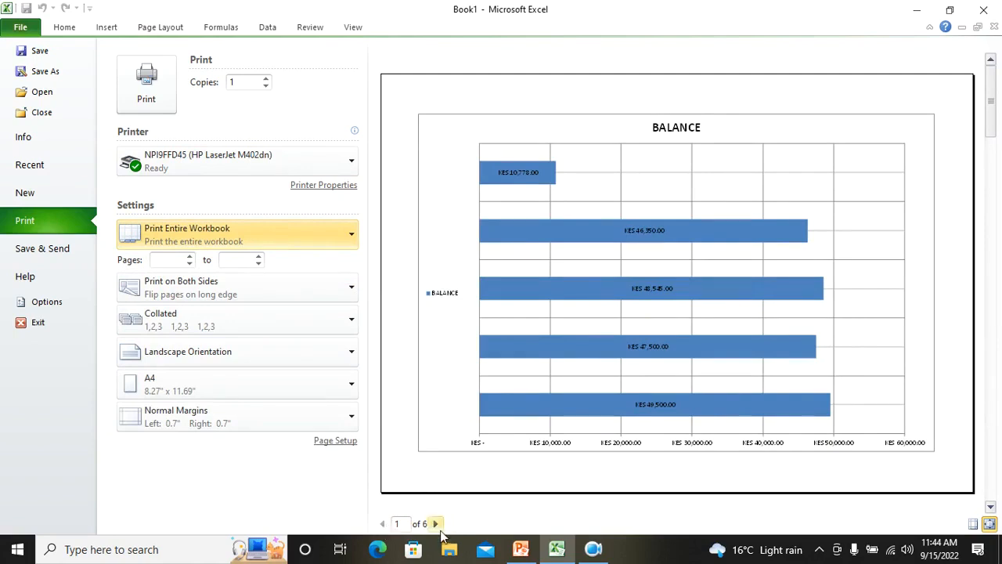
Set the print range back to Print Active Sheets and leave the print view
{"action": "left_click", "coordinate": [245, 234]}
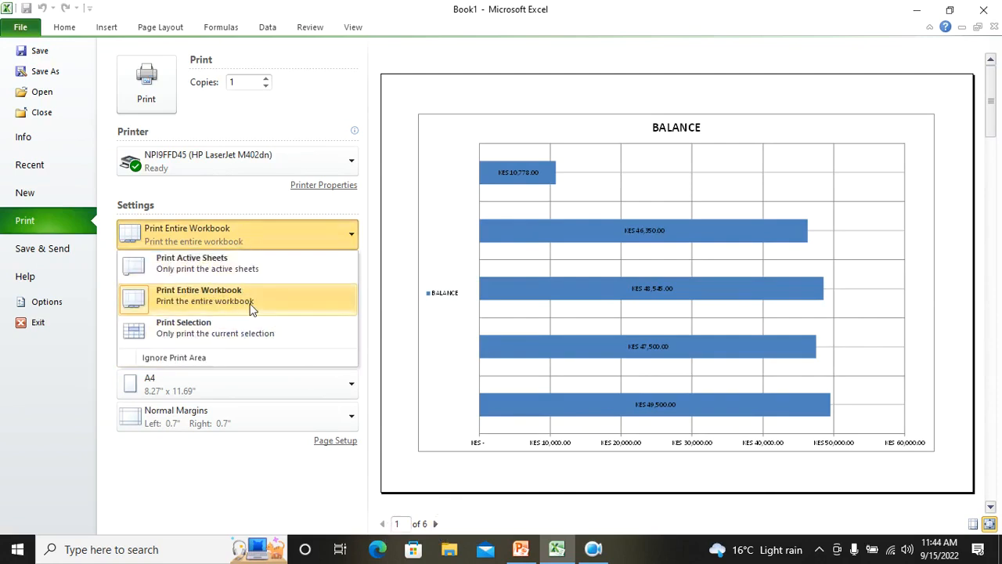
{"action": "left_click", "coordinate": [211, 271]}
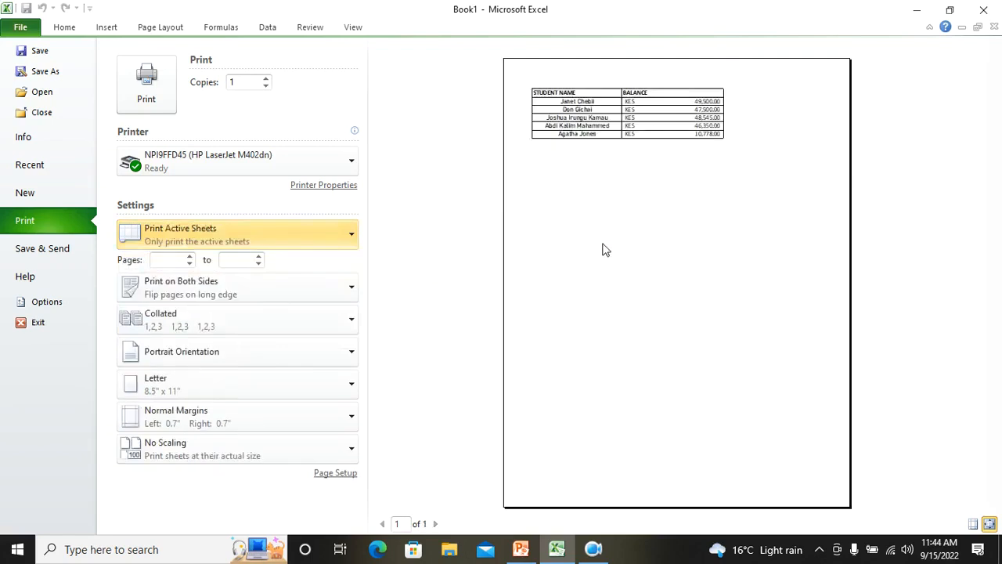
{"action": "key", "text": "Escape"}
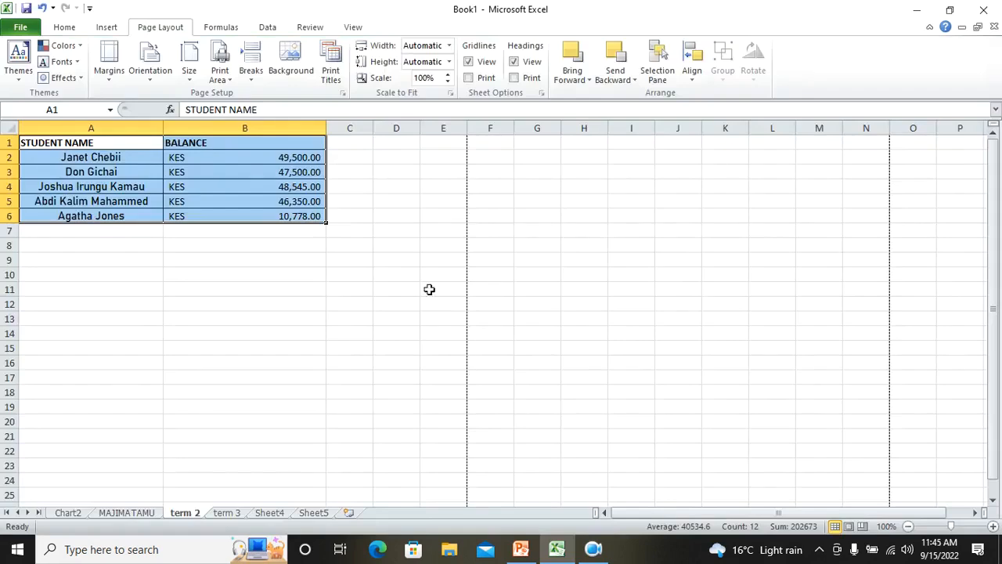
Browse through every sheet tab of the workbook, then return to the tutorial presentation
{"action": "left_click", "coordinate": [82, 513]}
{"action": "left_click", "coordinate": [127, 512]}
{"action": "left_click", "coordinate": [185, 513]}
{"action": "left_click", "coordinate": [227, 513]}
{"action": "left_click", "coordinate": [269, 513]}
{"action": "left_click", "coordinate": [314, 513]}
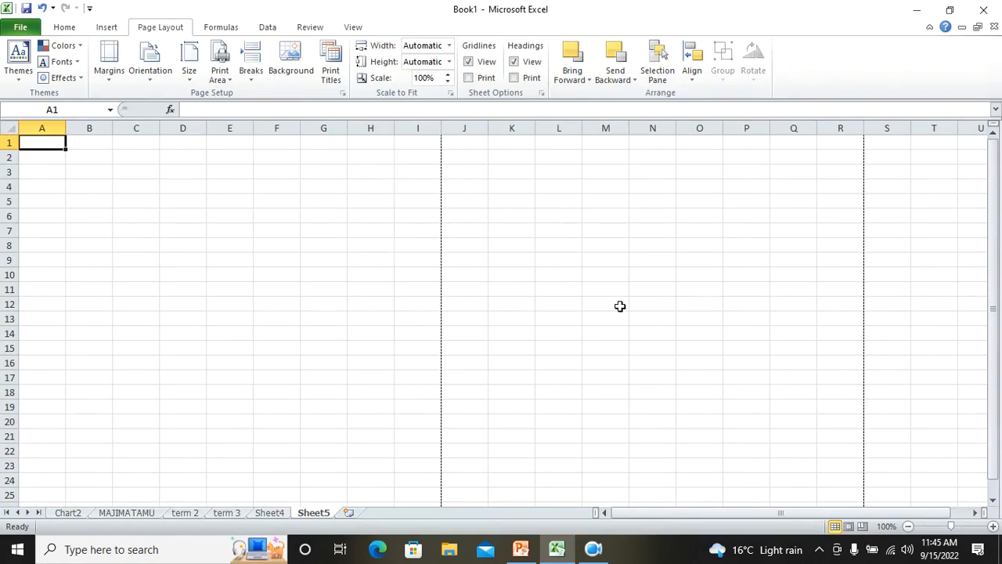
{"action": "left_click", "coordinate": [128, 513]}
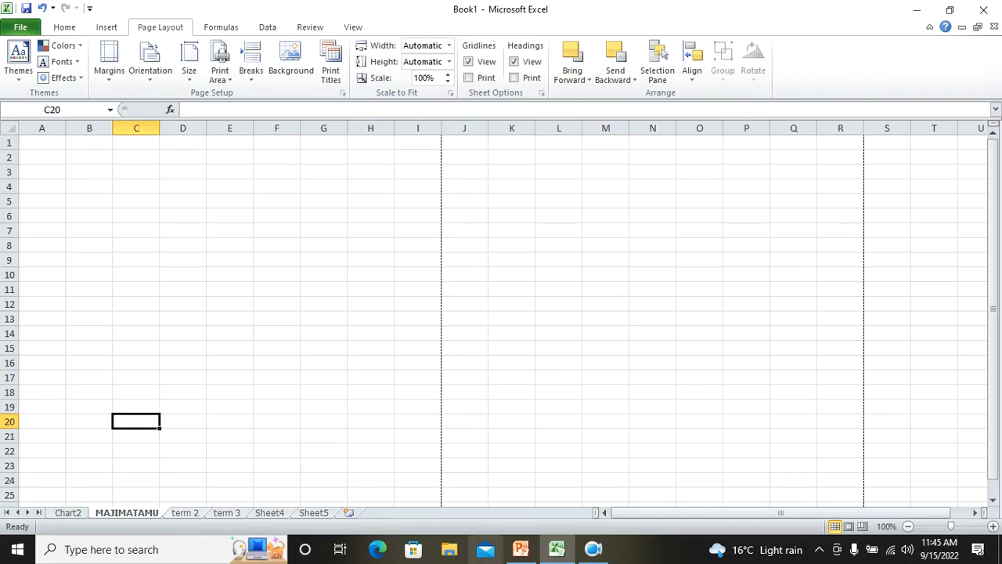
{"action": "left_click", "coordinate": [520, 549]}
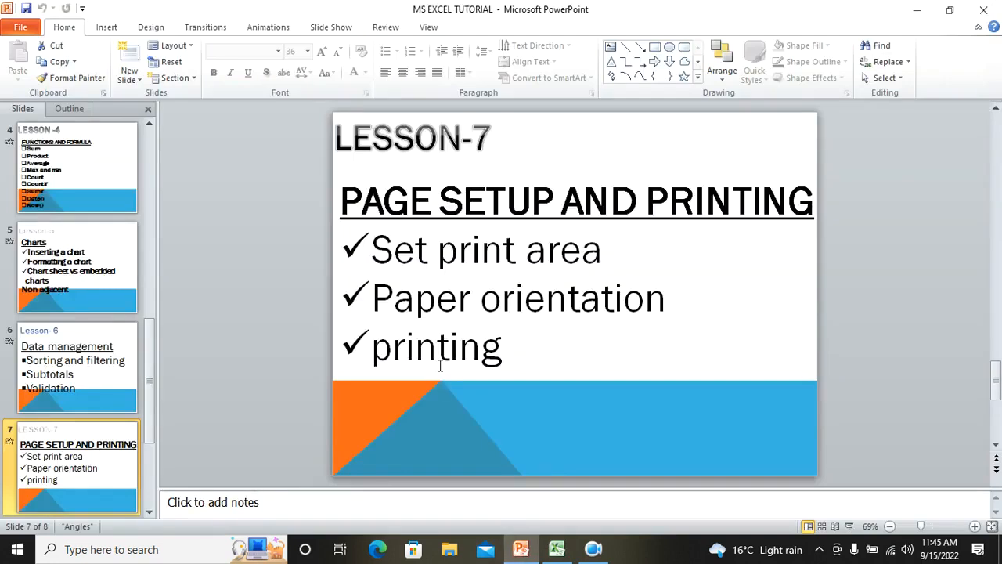